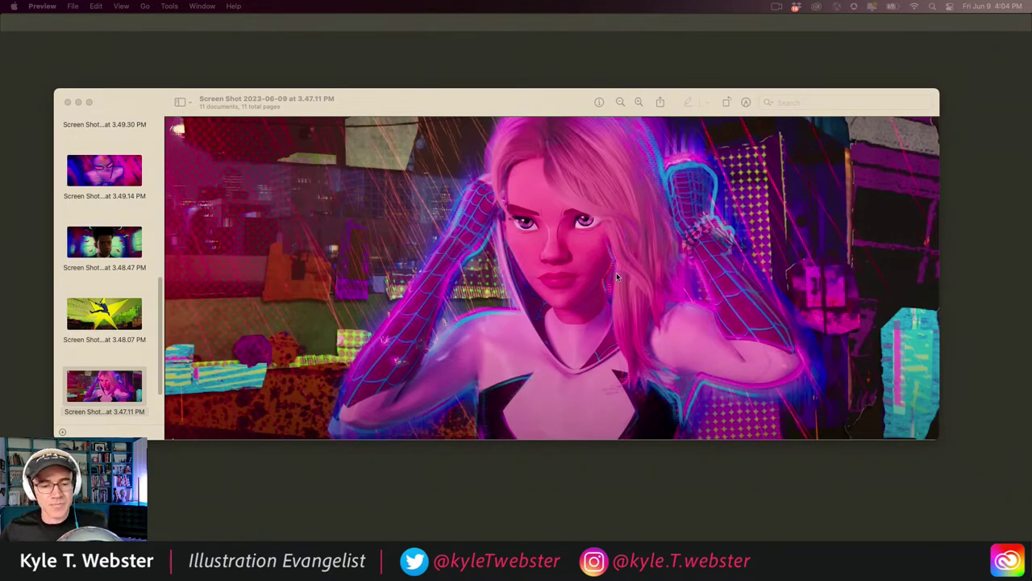
Zoom in within Preview and advance to the 3.46.56 PM screenshot of hands climbing a building.
{"action": "left_click", "coordinate": [570, 214]}
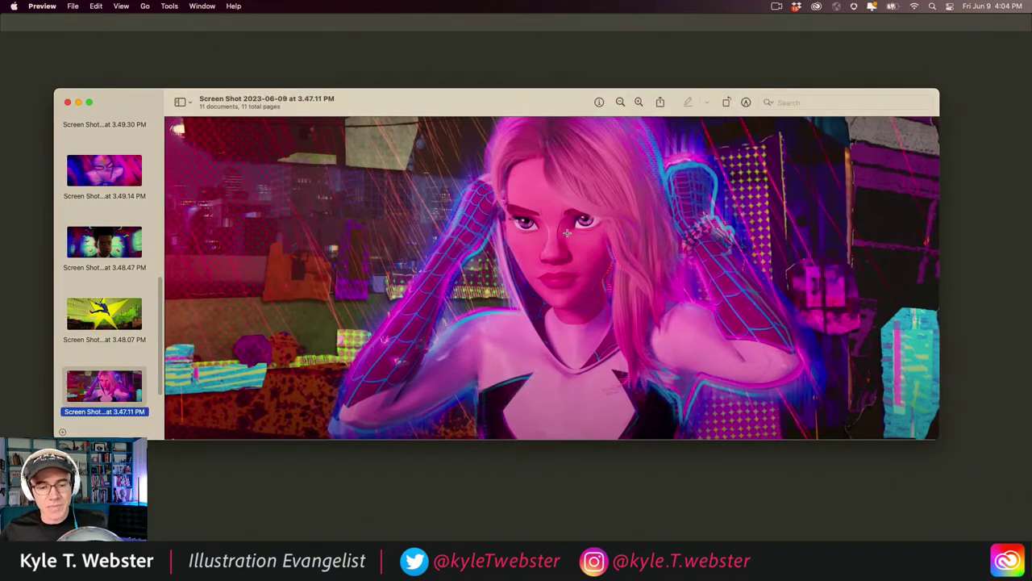
{"action": "left_click", "coordinate": [638, 102]}
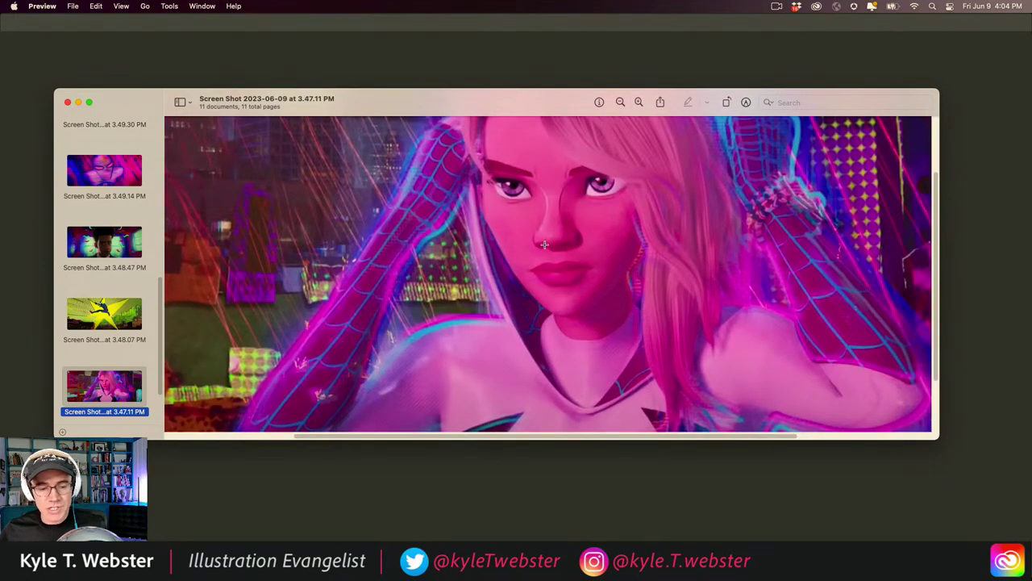
{"action": "key", "text": "Down"}
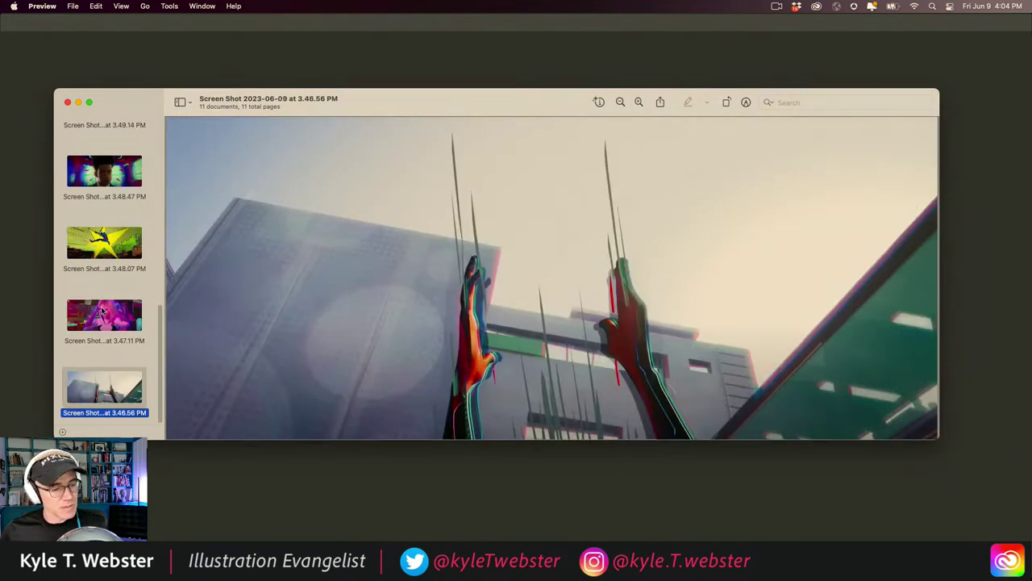
Go back to the 3.47.11 PM close-up of the pink-lit blonde masked heroine.
{"action": "key", "text": "Up"}
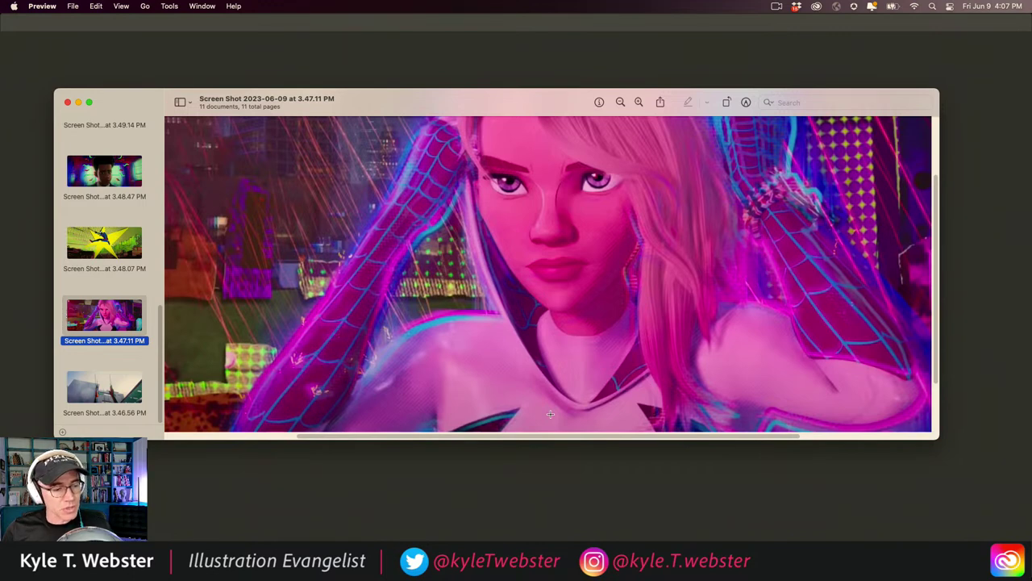
Show the 3.51.34 PM screenshot of the red-suited figure in the cyan-magenta hexagonal tunnel.
{"action": "scroll", "coordinate": [149, 303], "scroll_direction": "up", "scroll_amount": 5}
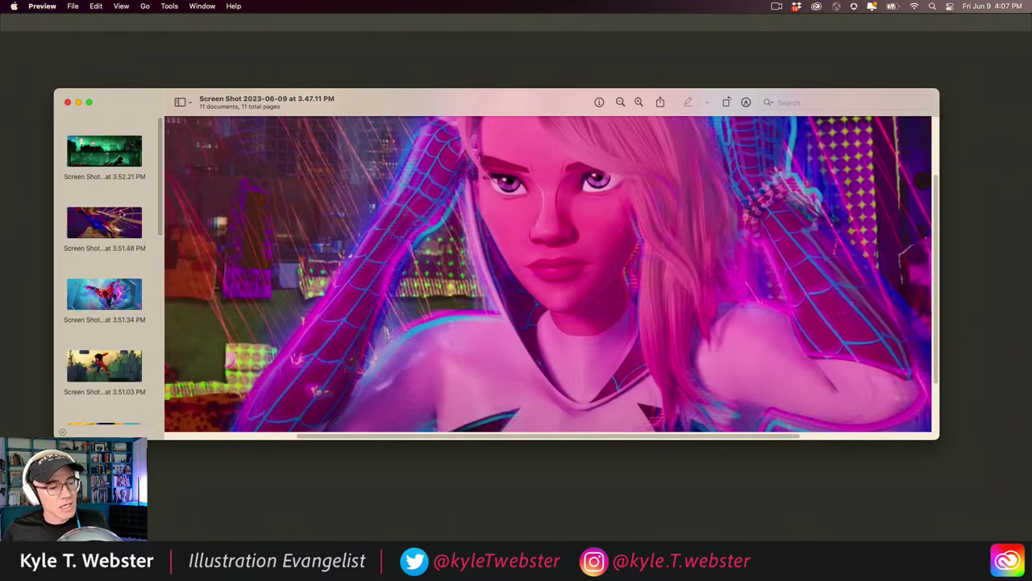
{"action": "left_click", "coordinate": [112, 298]}
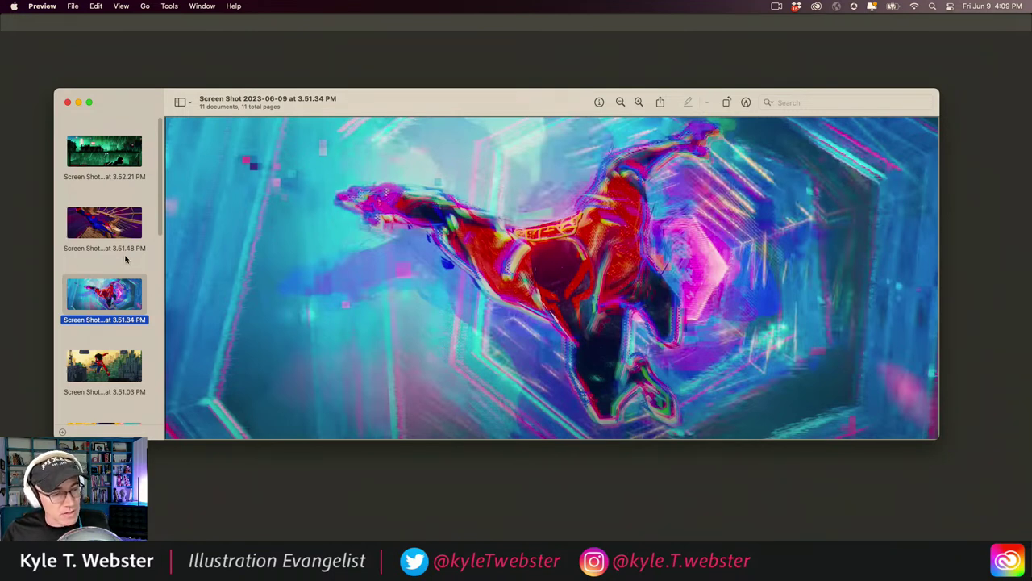
Display the 3.52.21 PM screenshot of the masked figure on a green-lit rainy rooftop.
{"action": "left_click", "coordinate": [105, 158]}
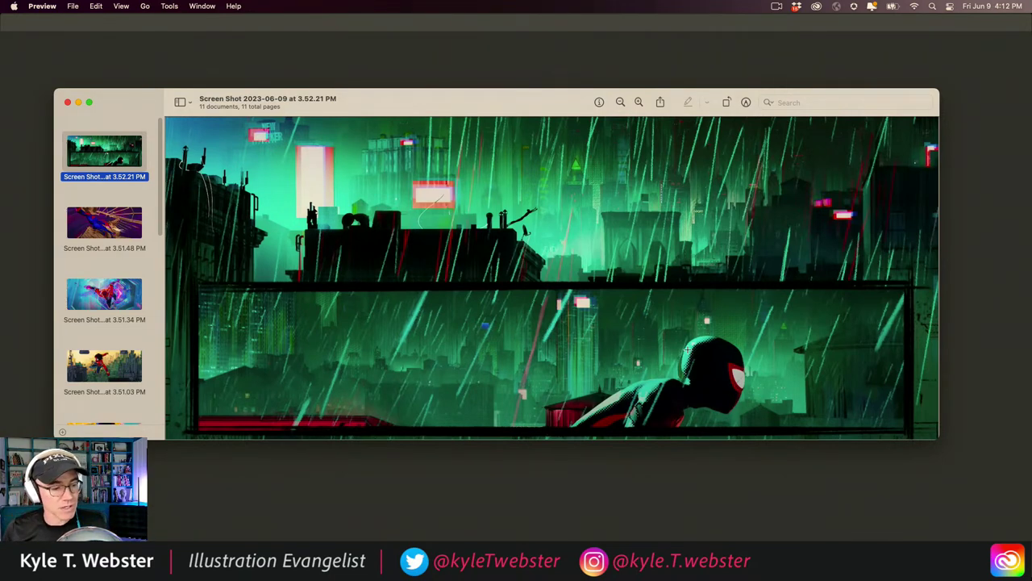
Show the 3.51.48 PM screenshot of the suited figure diving against a purple swirl.
{"action": "left_click", "coordinate": [105, 223]}
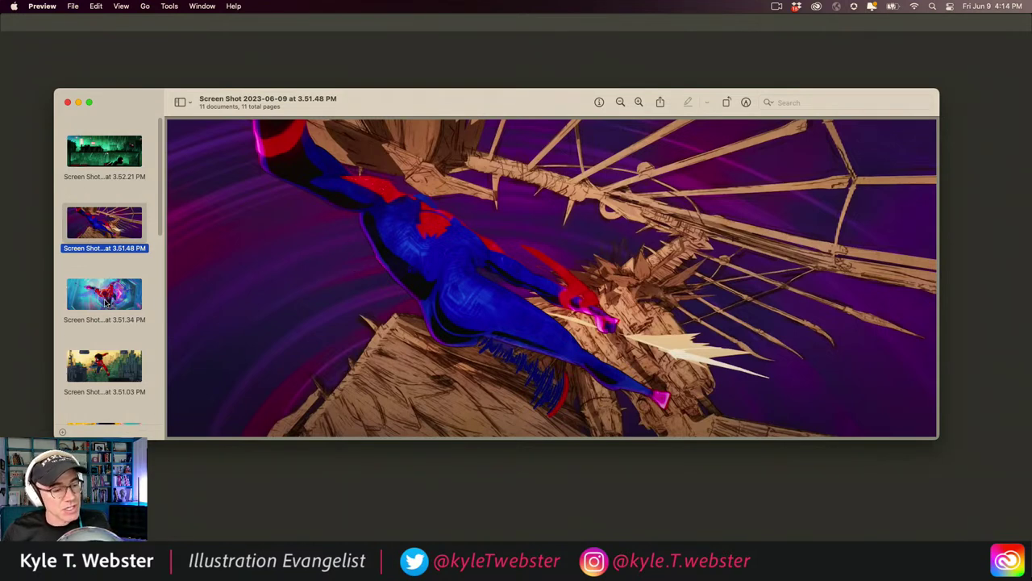
{"action": "scroll", "coordinate": [105, 302], "scroll_direction": "down", "scroll_amount": 5}
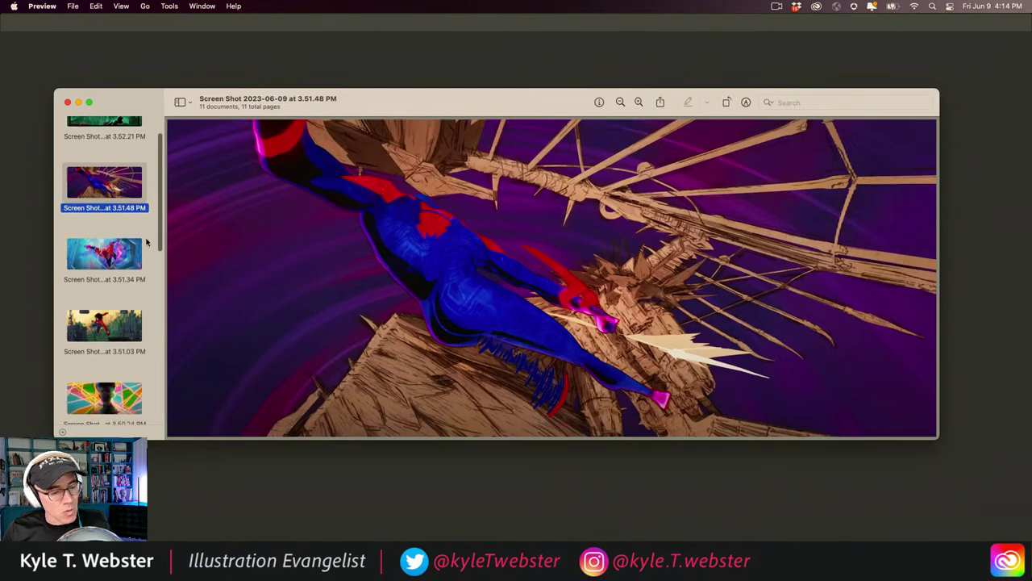
Display the 3.51.03 PM screenshot of the hero leaping over a green-and-yellow sketched skyline.
{"action": "left_click", "coordinate": [104, 189]}
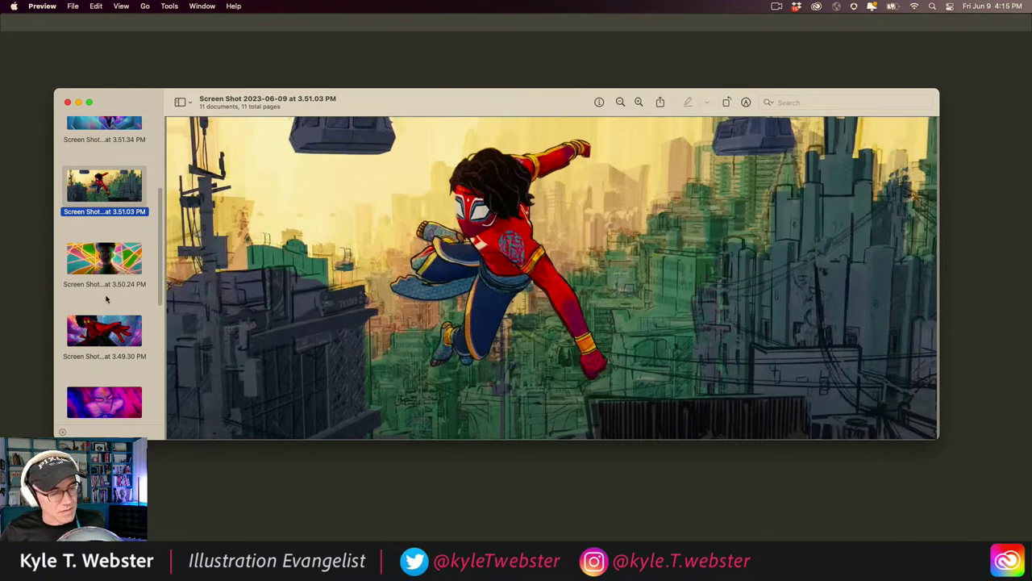
View the 3.49.30 PM screenshot of the red-suited hero against streaky pink-blue light.
{"action": "left_click", "coordinate": [102, 328]}
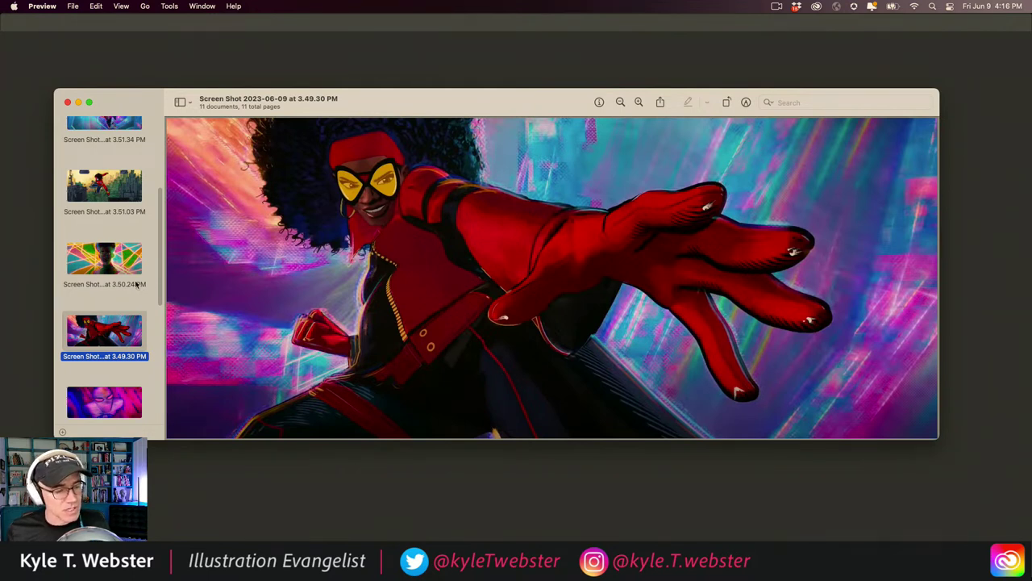
{"action": "scroll", "coordinate": [120, 314], "scroll_direction": "down", "scroll_amount": 5}
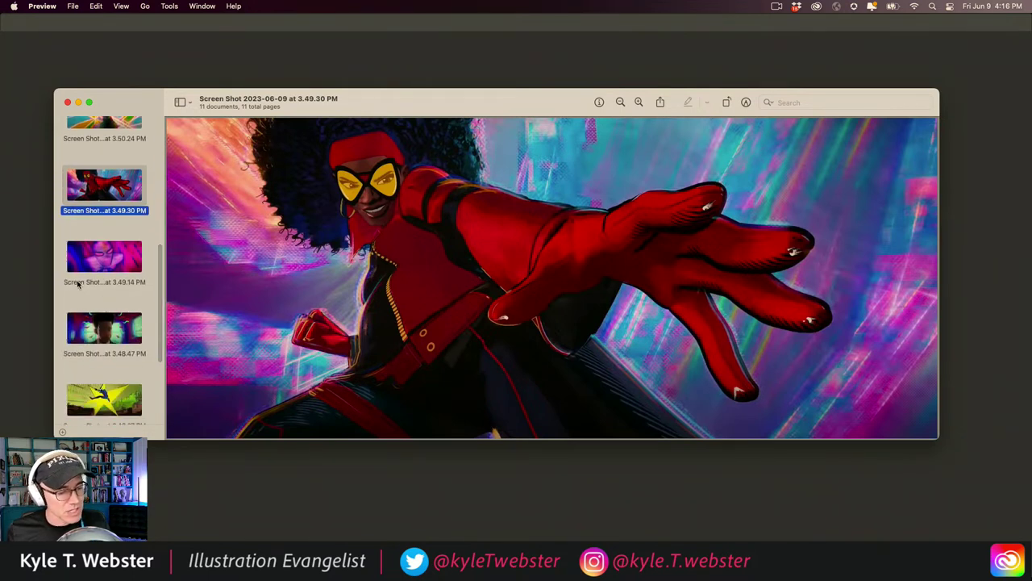
{"action": "scroll", "coordinate": [92, 322], "scroll_direction": "down", "scroll_amount": 2}
Show the 3.48.07 PM screenshot of the web-swinging hero before a yellow halftone starburst.
{"action": "left_click", "coordinate": [96, 337]}
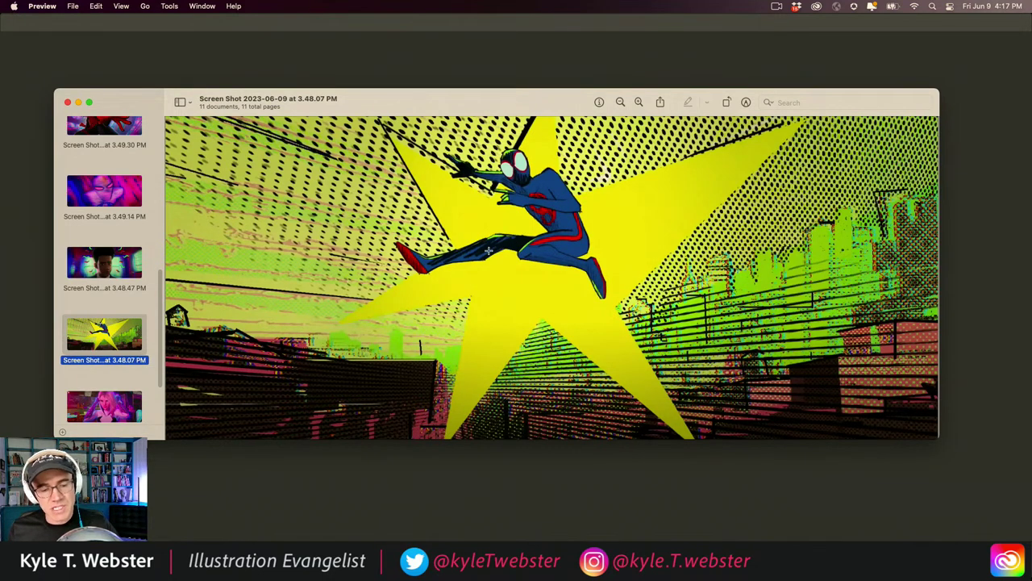
Mark an area near Spider-Man's leg, then view the 3.46.56 PM hands-on-building screenshot.
{"action": "left_click_drag", "start_coordinate": [446, 247], "coordinate": [426, 280]}
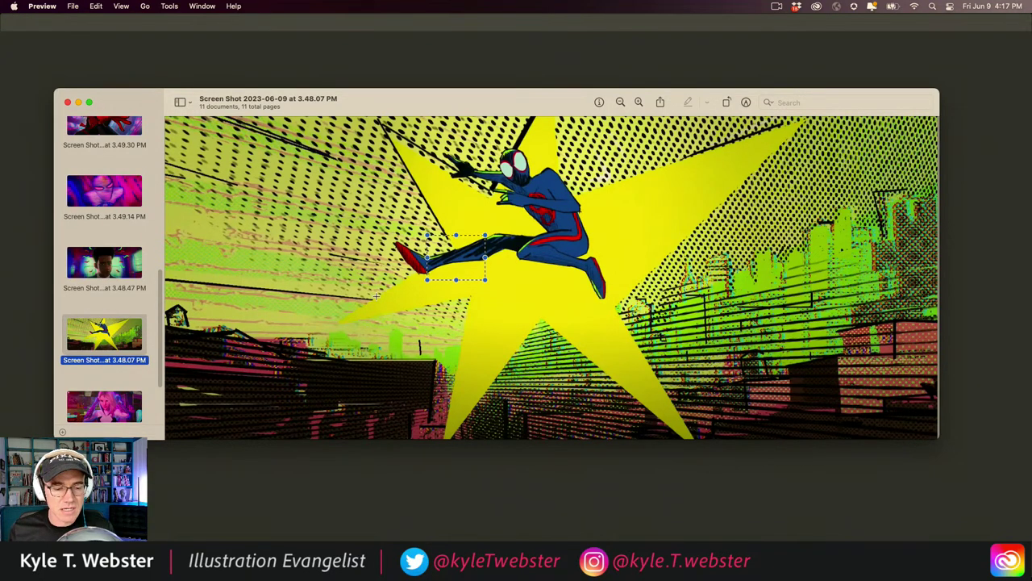
{"action": "scroll", "coordinate": [158, 333], "scroll_direction": "down", "scroll_amount": 3}
{"action": "left_click", "coordinate": [98, 391]}
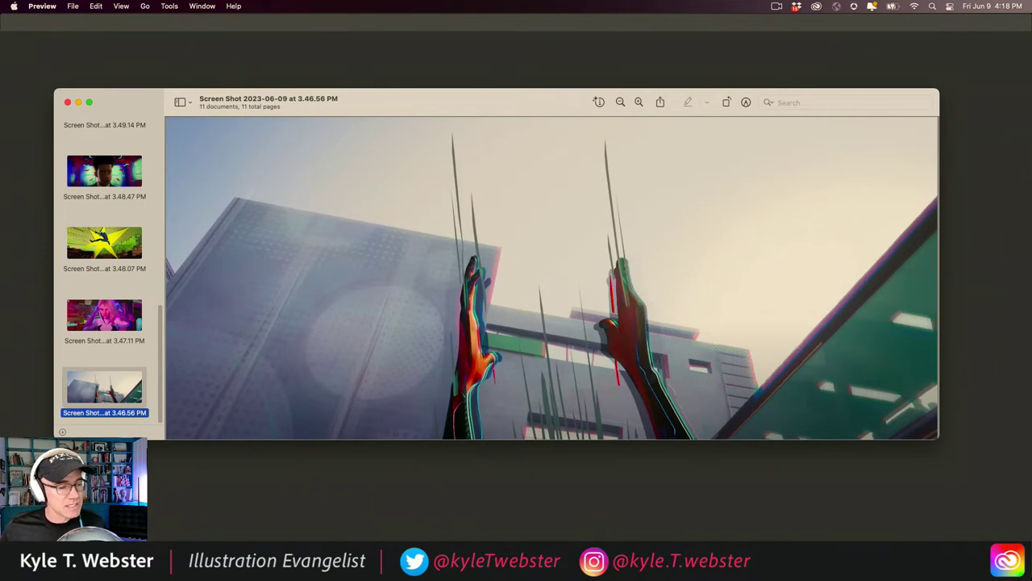
{"action": "scroll", "coordinate": [105, 306], "scroll_direction": "up", "scroll_amount": 3}
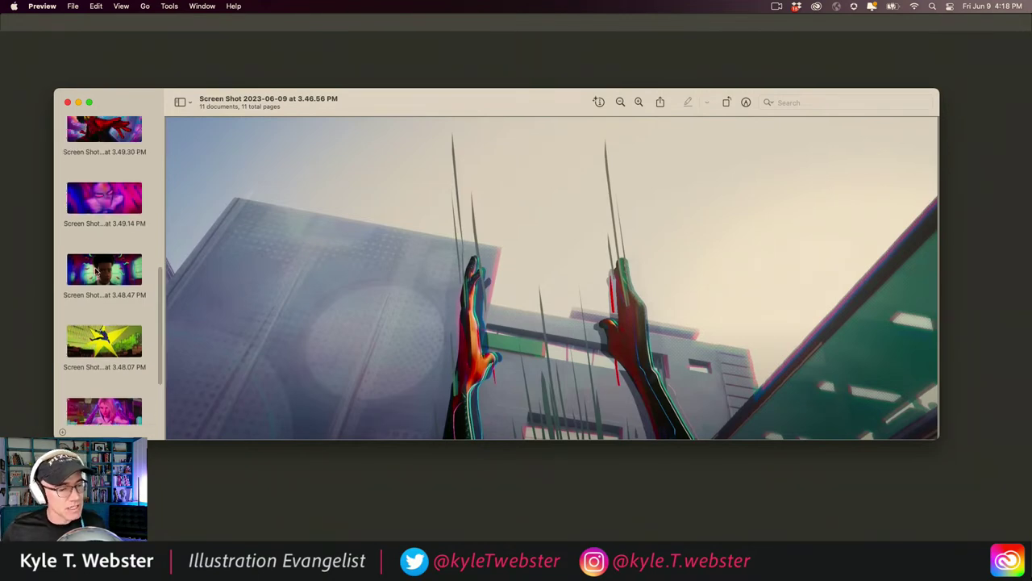
View the 3.48.47 PM halftone close-up of the worried hero, then switch to Photoshop.
{"action": "left_click", "coordinate": [91, 303]}
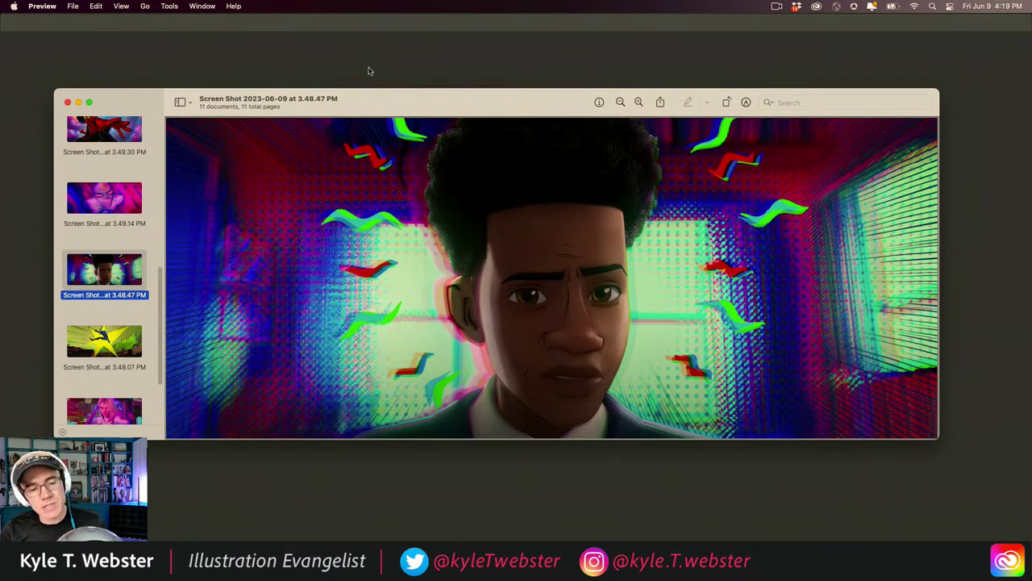
{"action": "key", "text": "super+Tab"}
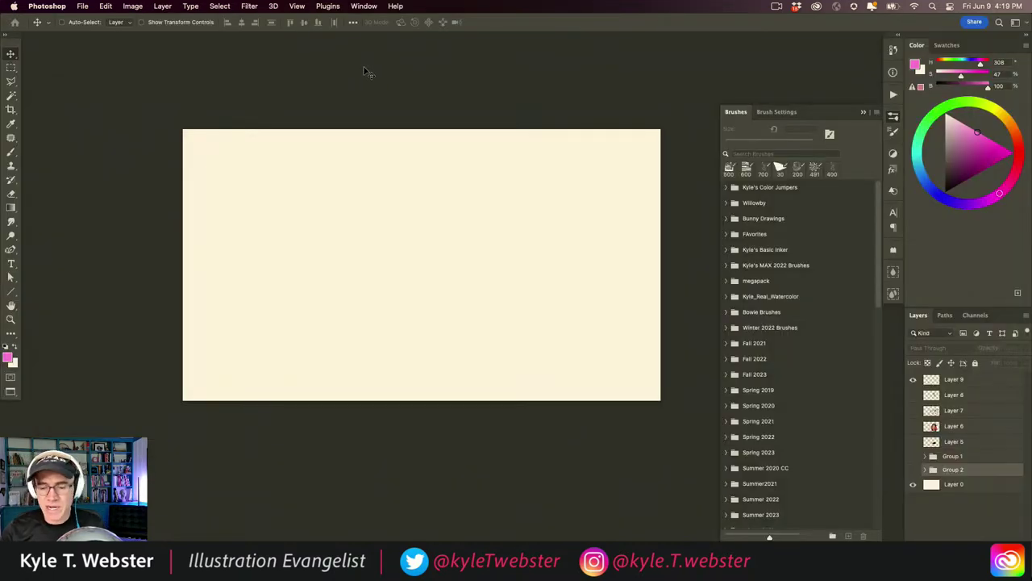
Compare Group 2 on and off, expand it, and hide Layer 12, Gradient Fill 2 and Layer 11.
{"action": "left_click", "coordinate": [913, 470]}
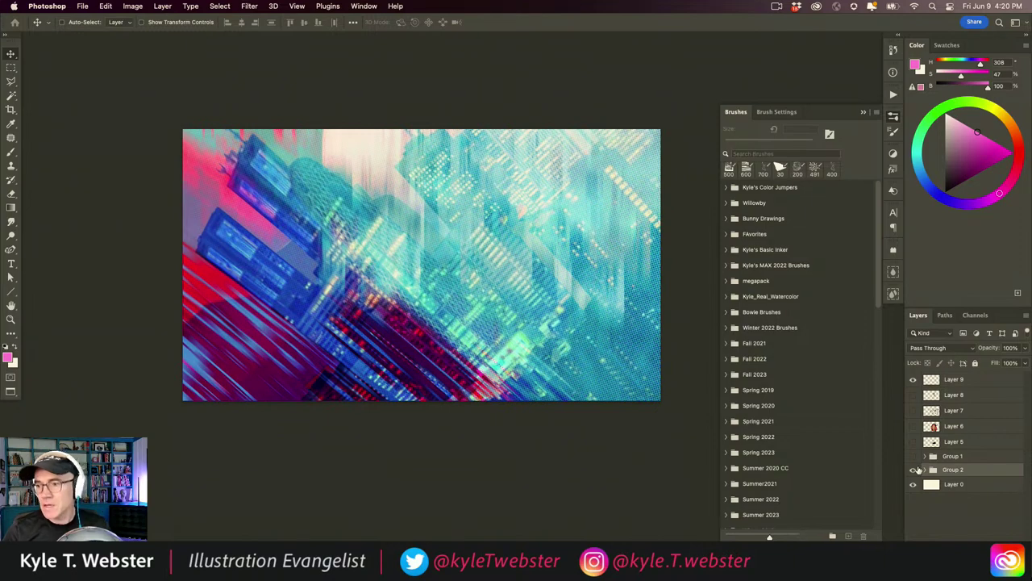
{"action": "left_click", "coordinate": [913, 469]}
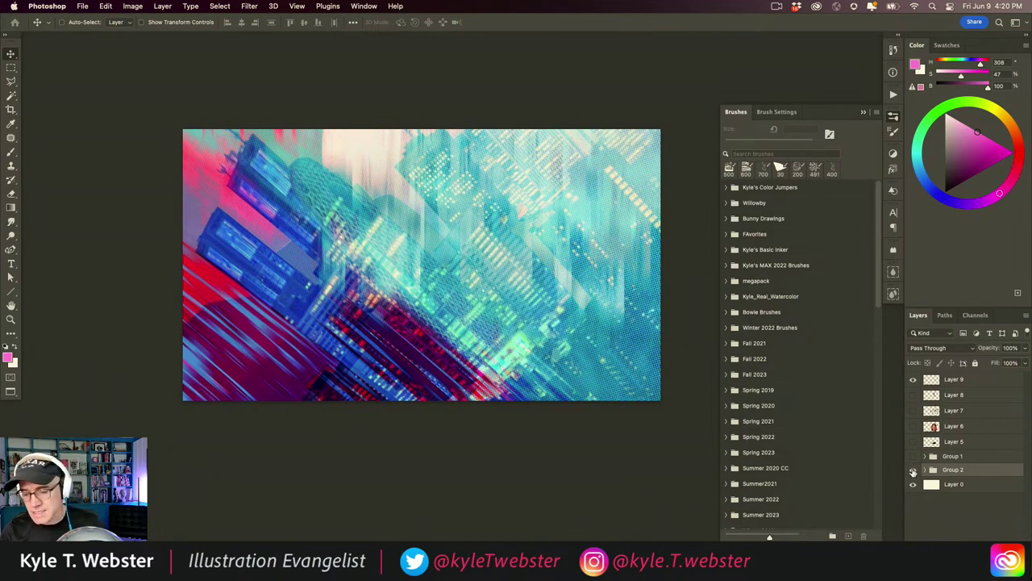
{"action": "left_click", "coordinate": [924, 470]}
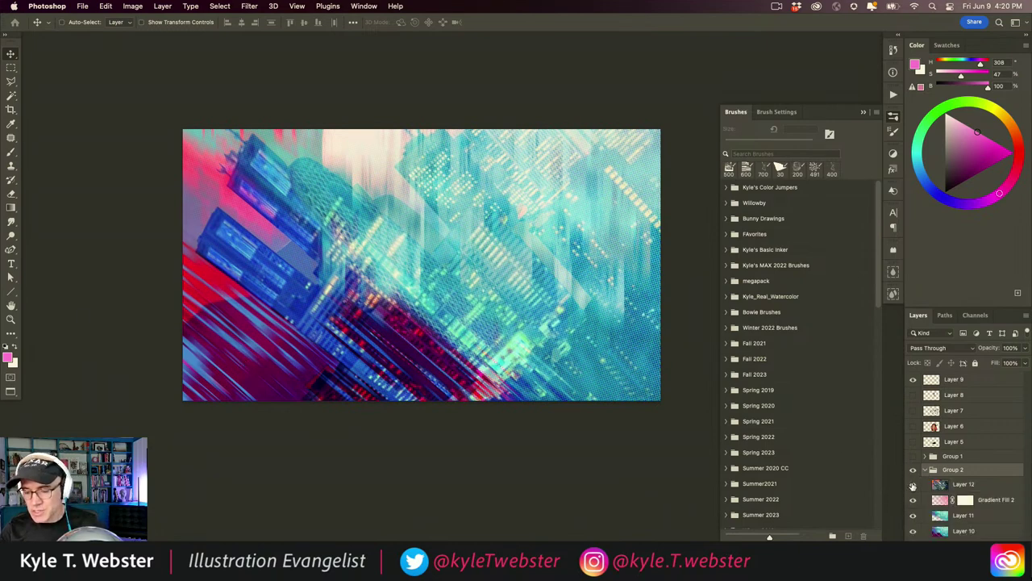
{"action": "left_click_drag", "start_coordinate": [913, 485], "coordinate": [909, 521]}
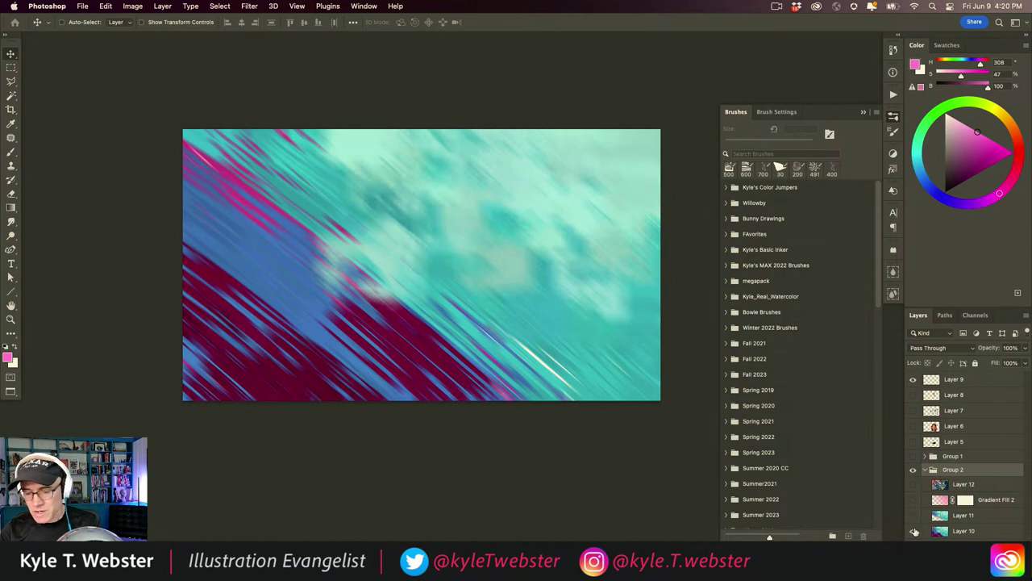
{"action": "left_click", "coordinate": [940, 531]}
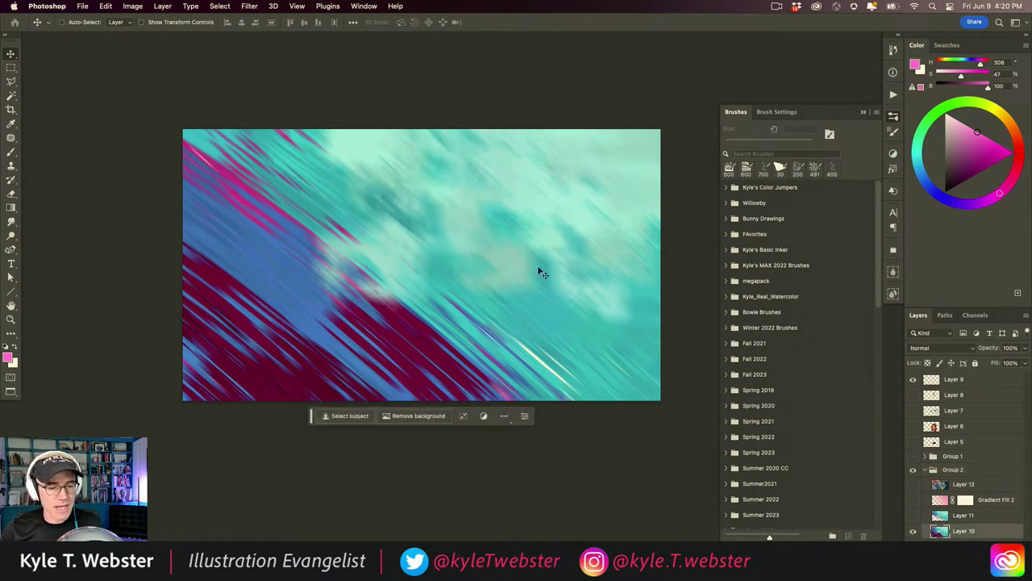
Move the task bar aside, collapse and hide Group 2, and select Group 1.
{"action": "left_click_drag", "start_coordinate": [309, 418], "coordinate": [181, 128]}
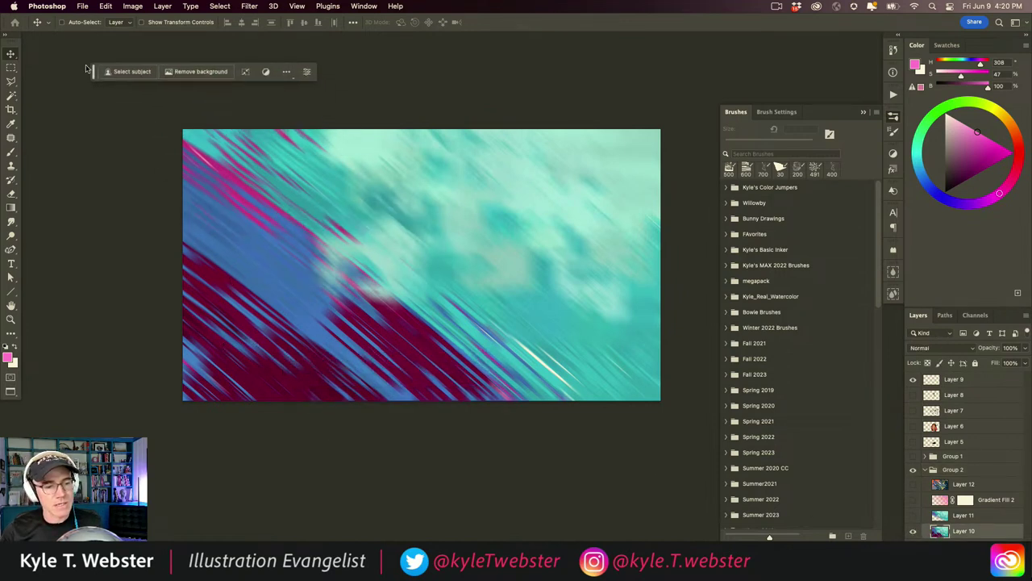
{"action": "left_click", "coordinate": [921, 471]}
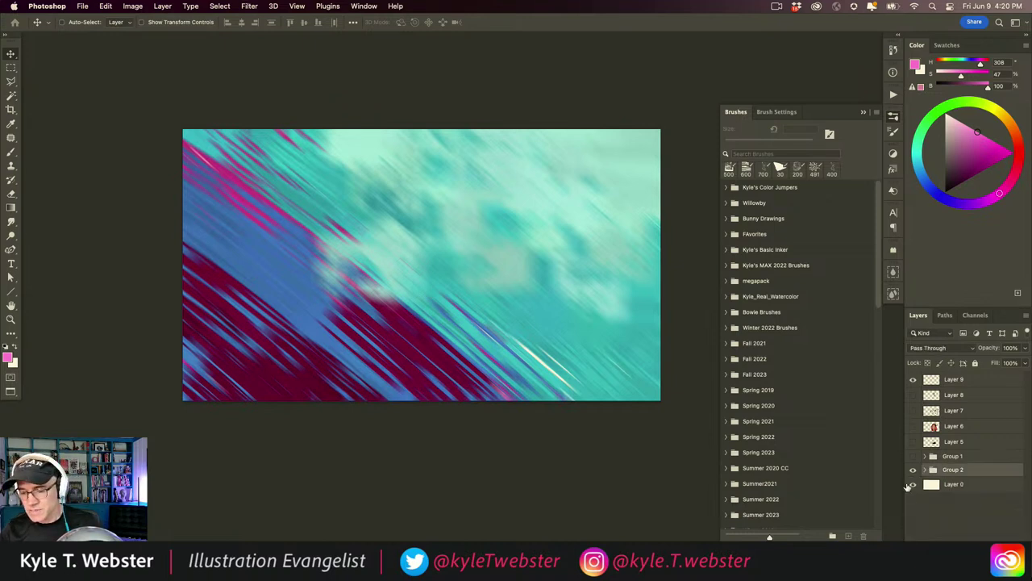
{"action": "left_click", "coordinate": [913, 471]}
{"action": "left_click", "coordinate": [931, 457]}
Add new Layer 13 and delete Layers 5 through 9.
{"action": "key", "text": "super+shift+alt+n"}
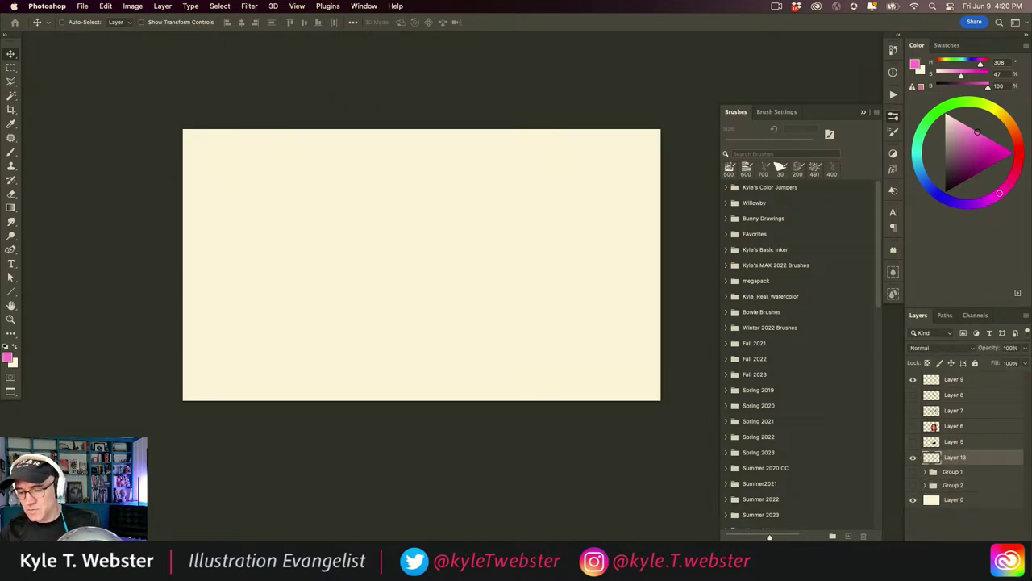
{"action": "left_click", "coordinate": [930, 443]}
{"action": "left_click", "coordinate": [927, 379], "text": "shift"}
{"action": "key", "text": "Delete"}
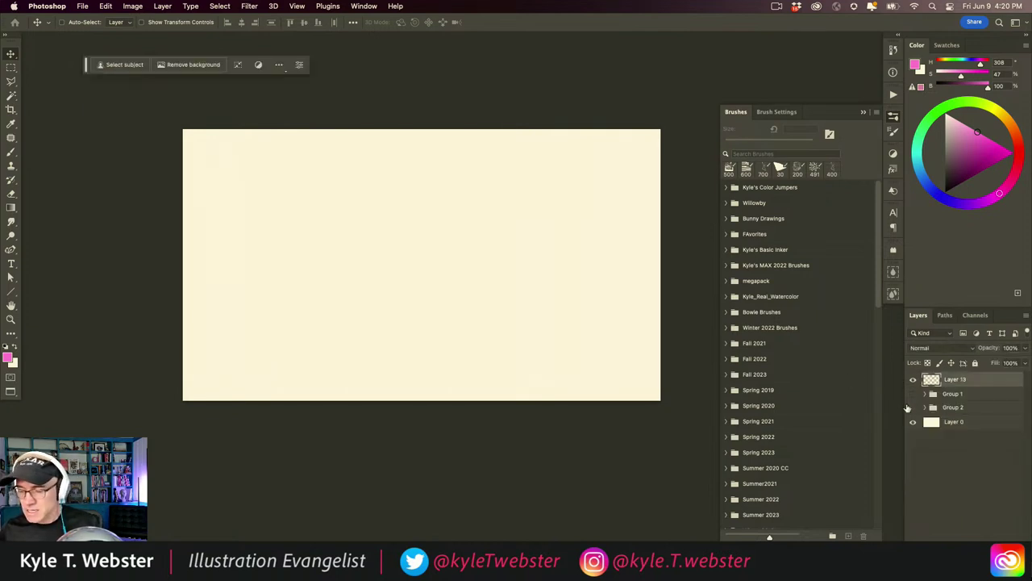
Load the 600 px Barcode Pressure brush and fill Layer 13 with solid magenta.
{"action": "key", "text": "b"}
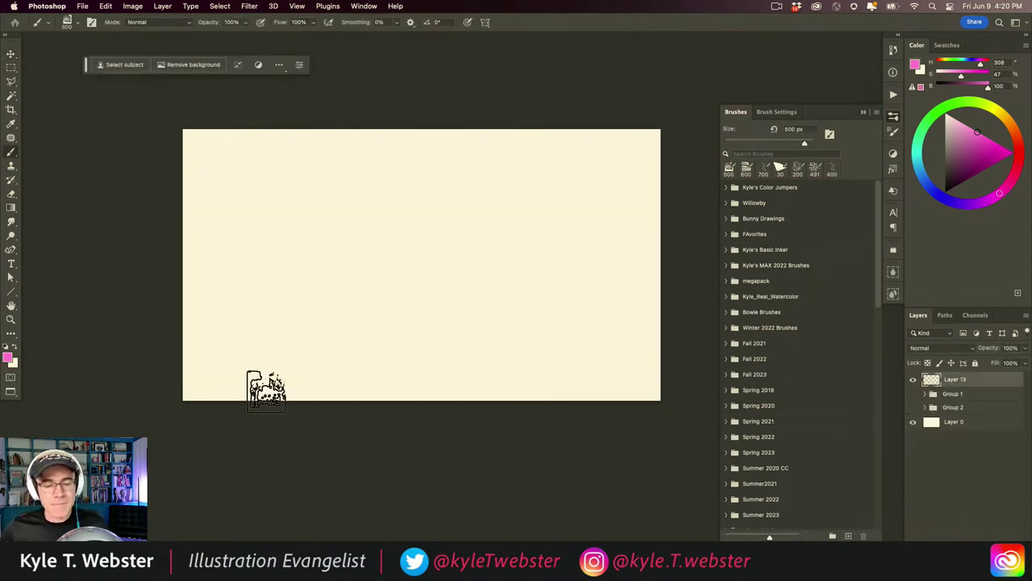
{"action": "left_click", "coordinate": [777, 112]}
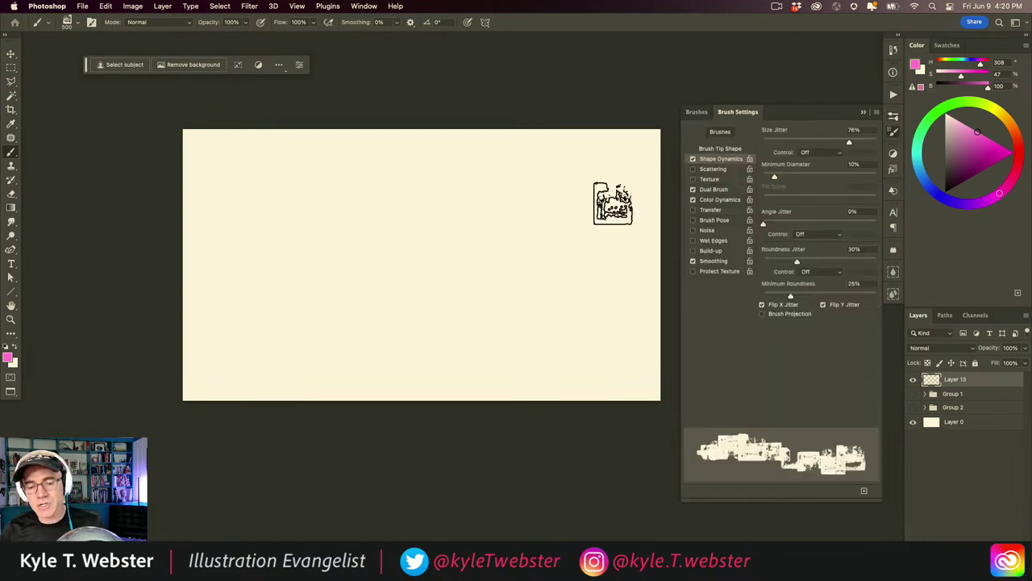
{"action": "left_click", "coordinate": [700, 116]}
{"action": "scroll", "coordinate": [744, 325], "scroll_direction": "down", "scroll_amount": 5}
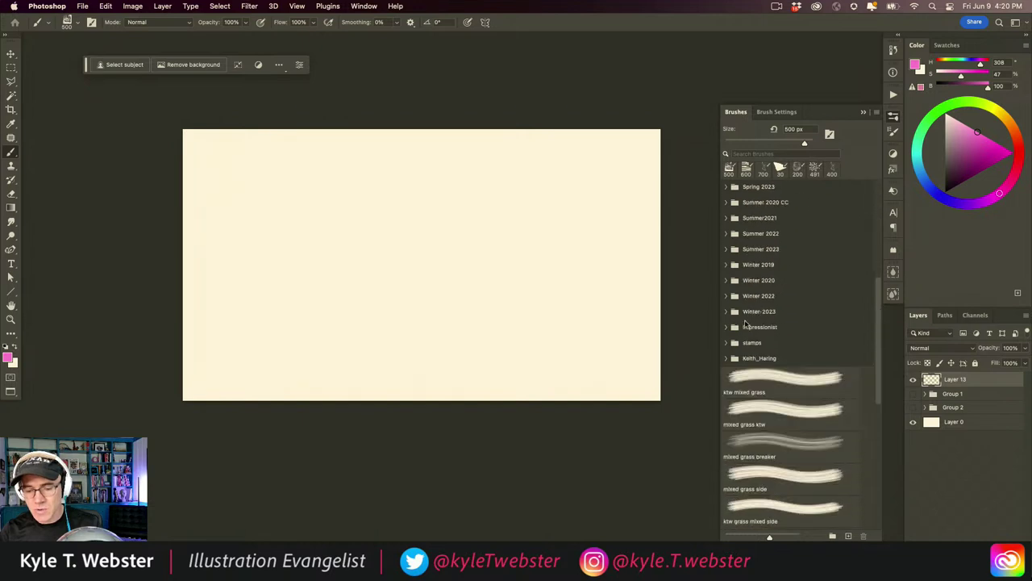
{"action": "scroll", "coordinate": [726, 362], "scroll_direction": "down", "scroll_amount": 2}
{"action": "scroll", "coordinate": [714, 315], "scroll_direction": "up", "scroll_amount": 8}
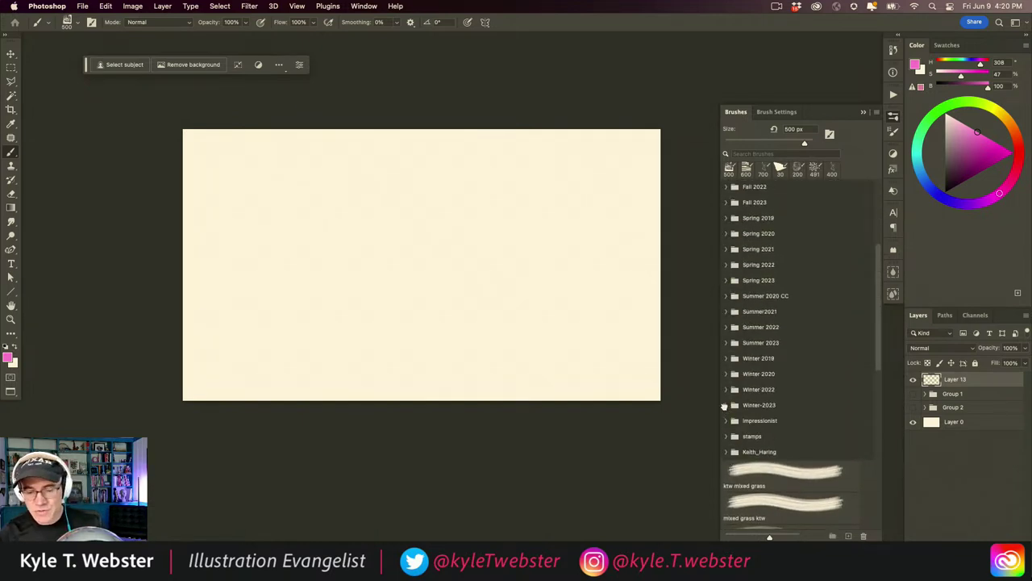
{"action": "scroll", "coordinate": [770, 277], "scroll_direction": "down", "scroll_amount": 10}
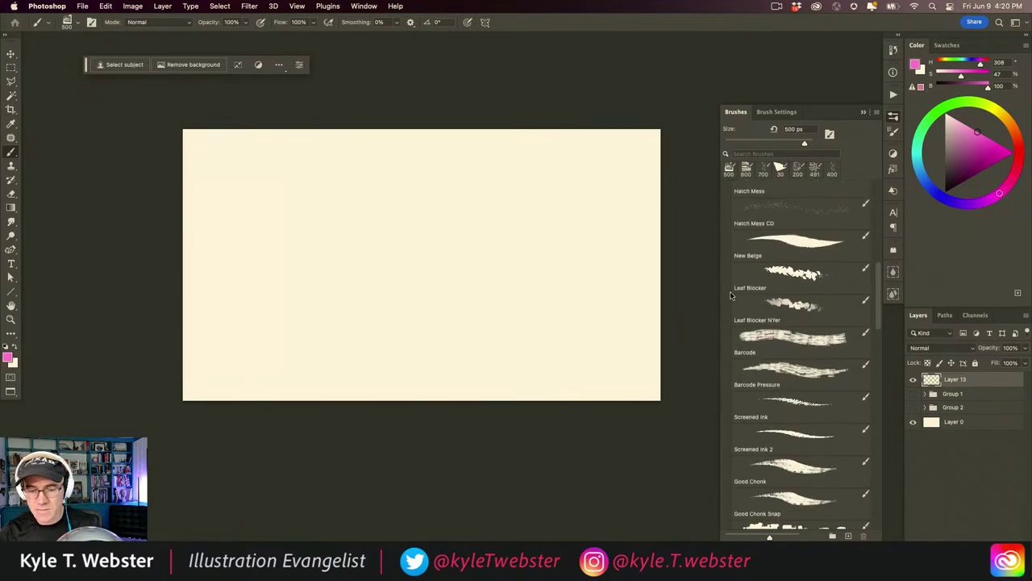
{"action": "scroll", "coordinate": [730, 295], "scroll_direction": "up", "scroll_amount": 1}
{"action": "scroll", "coordinate": [729, 295], "scroll_direction": "down", "scroll_amount": 2}
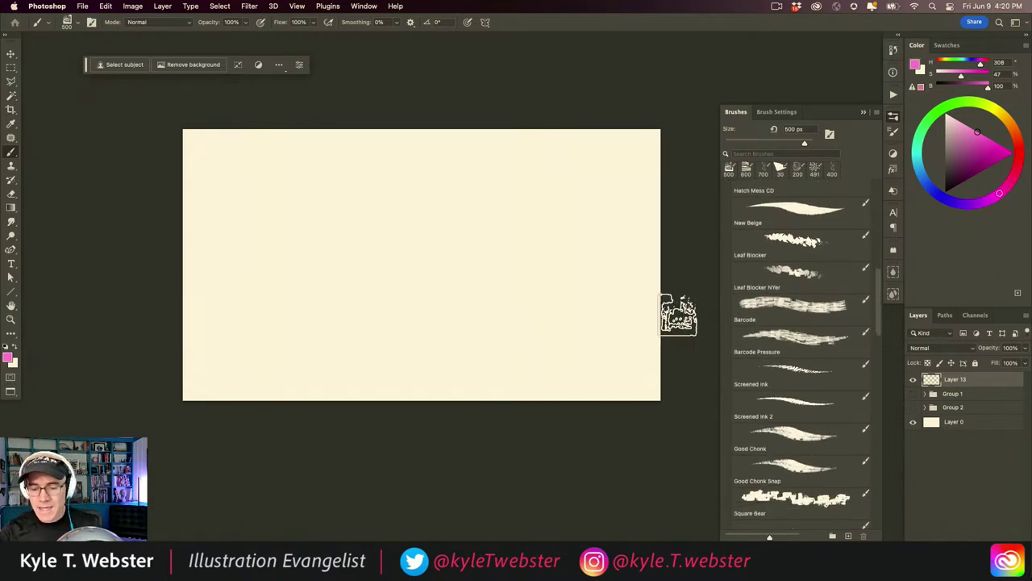
{"action": "left_click", "coordinate": [781, 339]}
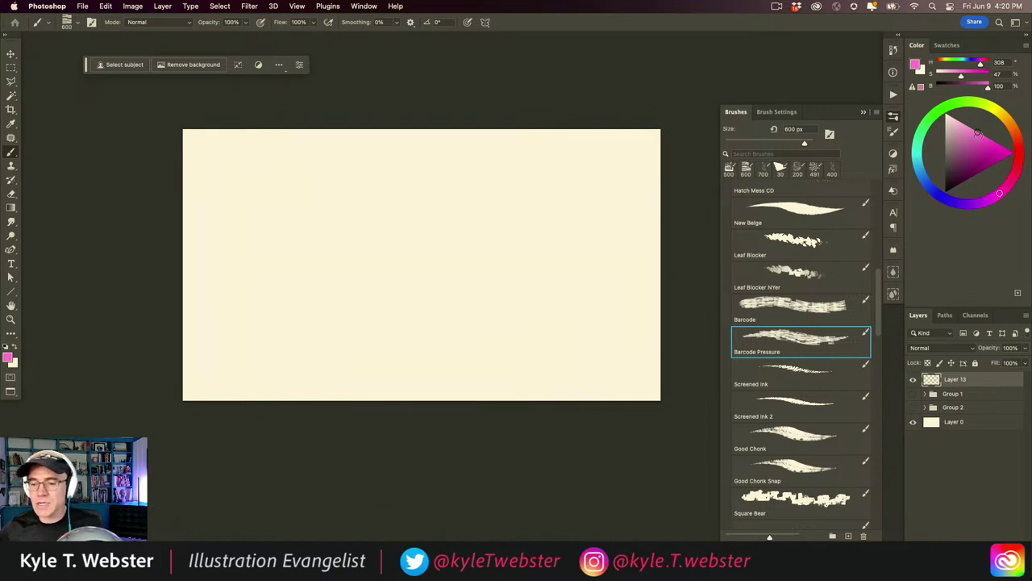
{"action": "left_click", "coordinate": [986, 150]}
{"action": "key", "text": "alt+BackSpace"}
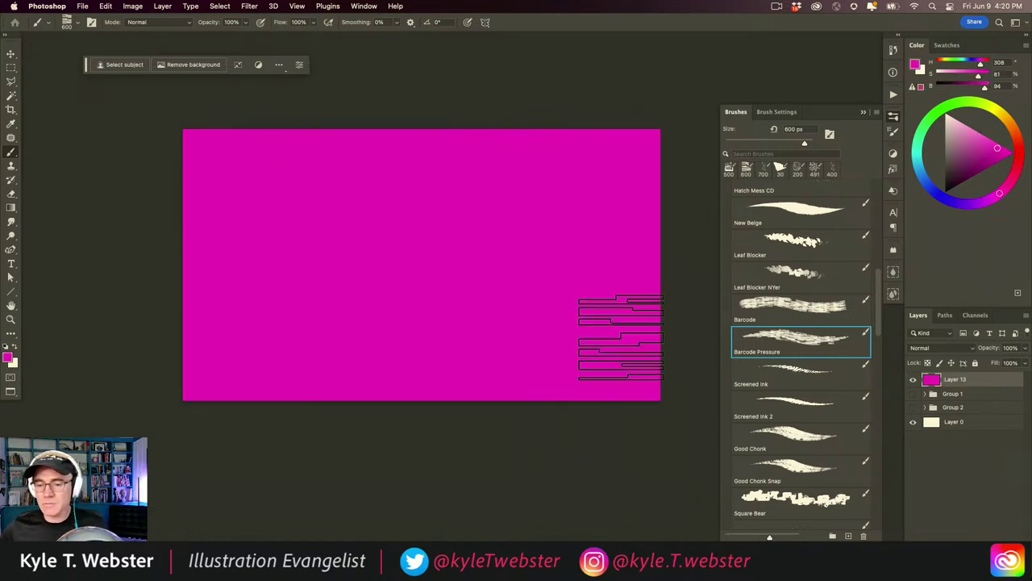
Paint diagonal deep-purple and blue-violet Barcode strokes across the magenta canvas.
{"action": "left_click", "coordinate": [989, 163]}
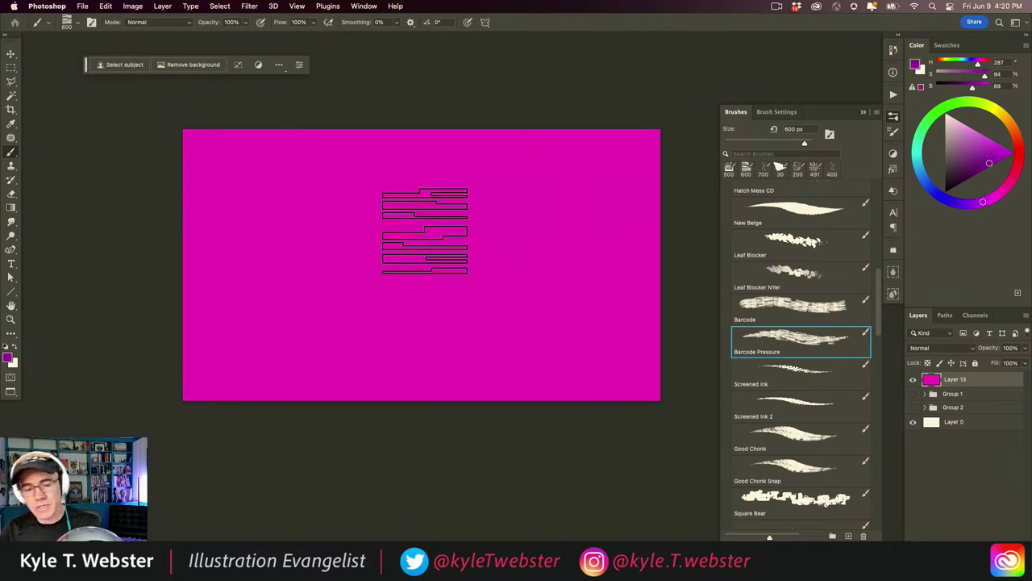
{"action": "mouse_move", "coordinate": [536, 442]}
{"action": "left_mouse_down"}
{"action": "mouse_move", "coordinate": [249, 180]}
{"action": "mouse_move", "coordinate": [154, 75]}
{"action": "left_mouse_up"}
{"action": "mouse_move", "coordinate": [474, 448]}
{"action": "left_mouse_down"}
{"action": "mouse_move", "coordinate": [191, 180]}
{"action": "mouse_move", "coordinate": [482, 501]}
{"action": "mouse_move", "coordinate": [95, 84]}
{"action": "mouse_move", "coordinate": [469, 513]}
{"action": "mouse_move", "coordinate": [106, 146]}
{"action": "mouse_move", "coordinate": [338, 422]}
{"action": "mouse_move", "coordinate": [312, 420]}
{"action": "mouse_move", "coordinate": [71, 195]}
{"action": "mouse_move", "coordinate": [341, 473]}
{"action": "mouse_move", "coordinate": [166, 334]}
{"action": "mouse_move", "coordinate": [318, 508]}
{"action": "left_mouse_up"}
{"action": "mouse_move", "coordinate": [557, 451]}
{"action": "left_mouse_down"}
{"action": "mouse_move", "coordinate": [253, 143]}
{"action": "mouse_move", "coordinate": [438, 411]}
{"action": "mouse_move", "coordinate": [138, 106]}
{"action": "mouse_move", "coordinate": [376, 379]}
{"action": "left_mouse_up"}
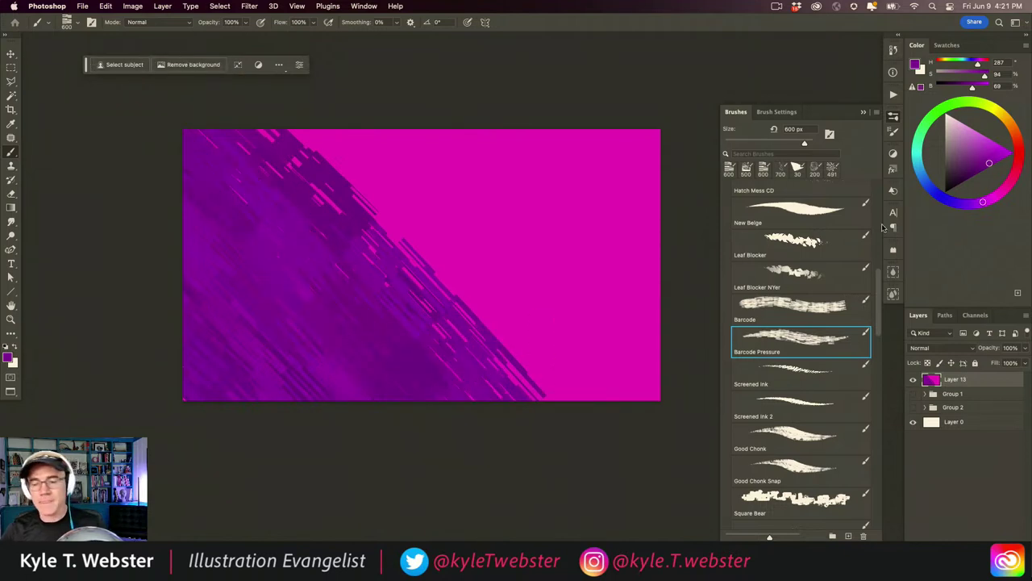
{"action": "left_click", "coordinate": [952, 201]}
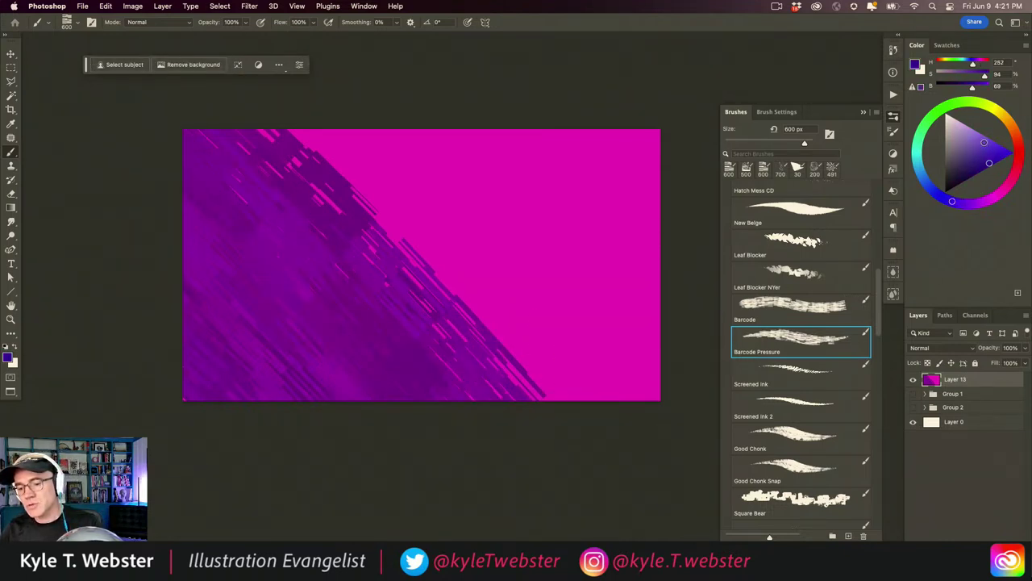
{"action": "left_click", "coordinate": [983, 142]}
{"action": "mouse_move", "coordinate": [537, 449]}
{"action": "left_mouse_down"}
{"action": "mouse_move", "coordinate": [289, 188]}
{"action": "mouse_move", "coordinate": [542, 421]}
{"action": "mouse_move", "coordinate": [490, 354]}
{"action": "mouse_move", "coordinate": [234, 92]}
{"action": "mouse_move", "coordinate": [615, 451]}
{"action": "mouse_move", "coordinate": [444, 265]}
{"action": "mouse_move", "coordinate": [630, 431]}
{"action": "mouse_move", "coordinate": [446, 243]}
{"action": "mouse_move", "coordinate": [646, 404]}
{"action": "mouse_move", "coordinate": [346, 126]}
{"action": "mouse_move", "coordinate": [561, 395]}
{"action": "mouse_move", "coordinate": [352, 169]}
{"action": "mouse_move", "coordinate": [586, 352]}
{"action": "mouse_move", "coordinate": [356, 152]}
{"action": "mouse_move", "coordinate": [463, 360]}
{"action": "mouse_move", "coordinate": [473, 431]}
{"action": "mouse_move", "coordinate": [307, 271]}
{"action": "mouse_move", "coordinate": [442, 452]}
{"action": "mouse_move", "coordinate": [380, 407]}
{"action": "mouse_move", "coordinate": [220, 239]}
{"action": "mouse_move", "coordinate": [342, 409]}
{"action": "mouse_move", "coordinate": [255, 338]}
{"action": "mouse_move", "coordinate": [306, 333]}
{"action": "mouse_move", "coordinate": [234, 244]}
{"action": "mouse_move", "coordinate": [331, 308]}
{"action": "mouse_move", "coordinate": [181, 157]}
{"action": "mouse_move", "coordinate": [260, 266]}
{"action": "mouse_move", "coordinate": [392, 348]}
{"action": "mouse_move", "coordinate": [210, 182]}
{"action": "mouse_move", "coordinate": [294, 270]}
{"action": "mouse_move", "coordinate": [188, 153]}
{"action": "mouse_move", "coordinate": [301, 229]}
{"action": "mouse_move", "coordinate": [202, 122]}
{"action": "mouse_move", "coordinate": [157, 127]}
{"action": "mouse_move", "coordinate": [219, 368]}
{"action": "mouse_move", "coordinate": [327, 293]}
{"action": "mouse_move", "coordinate": [525, 278]}
{"action": "mouse_move", "coordinate": [321, 94]}
{"action": "left_mouse_up"}
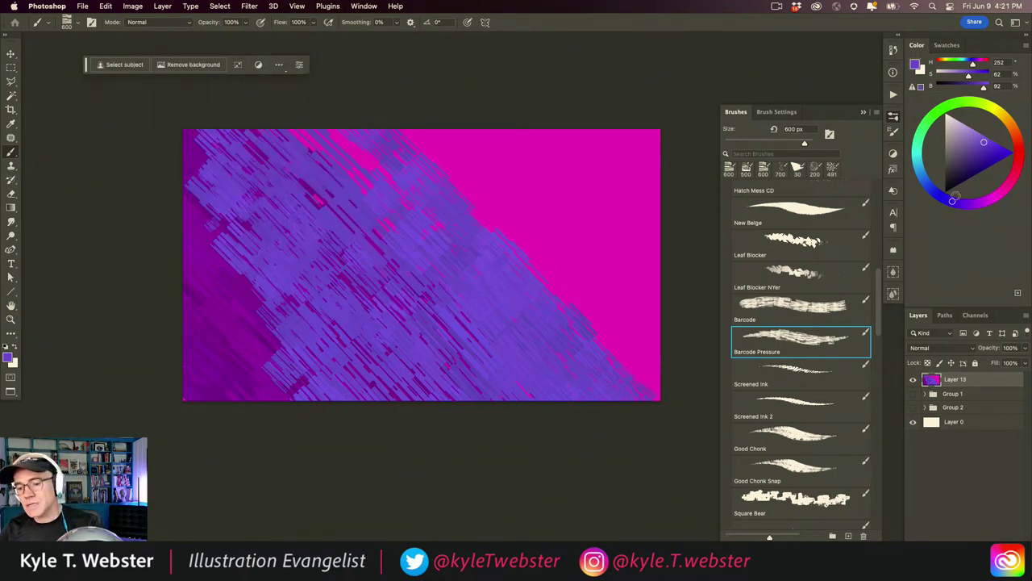
Add pale lavender strokes and stamp pale Square Bear blocks across the top right.
{"action": "left_click", "coordinate": [971, 128]}
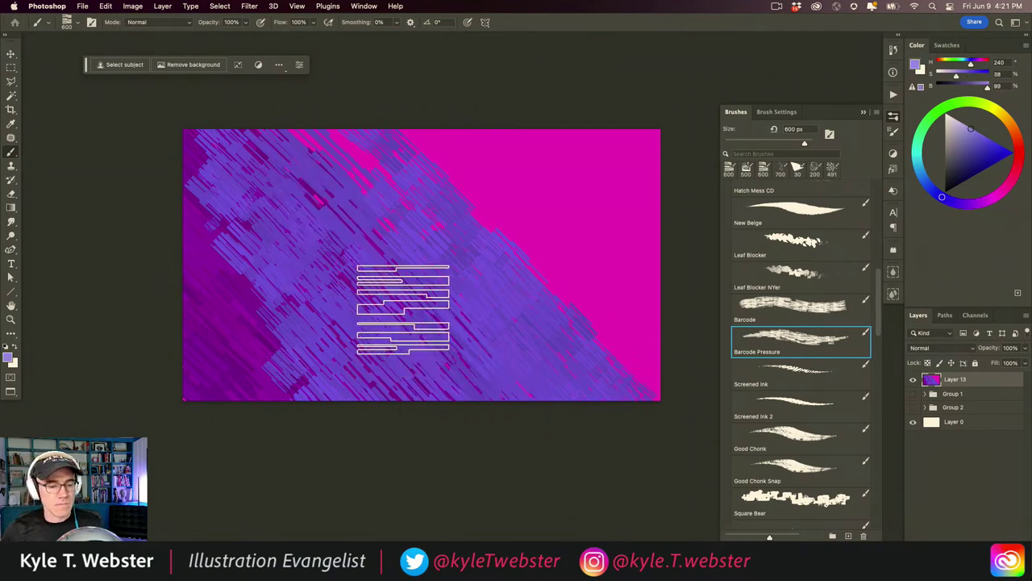
{"action": "mouse_move", "coordinate": [410, 294]}
{"action": "left_mouse_down"}
{"action": "mouse_move", "coordinate": [444, 333]}
{"action": "mouse_move", "coordinate": [358, 246]}
{"action": "mouse_move", "coordinate": [560, 407]}
{"action": "mouse_move", "coordinate": [425, 259]}
{"action": "mouse_move", "coordinate": [547, 371]}
{"action": "mouse_move", "coordinate": [500, 321]}
{"action": "mouse_move", "coordinate": [567, 367]}
{"action": "mouse_move", "coordinate": [525, 307]}
{"action": "mouse_move", "coordinate": [613, 371]}
{"action": "mouse_move", "coordinate": [567, 314]}
{"action": "mouse_move", "coordinate": [624, 342]}
{"action": "mouse_move", "coordinate": [564, 265]}
{"action": "mouse_move", "coordinate": [659, 316]}
{"action": "mouse_move", "coordinate": [557, 242]}
{"action": "left_mouse_up"}
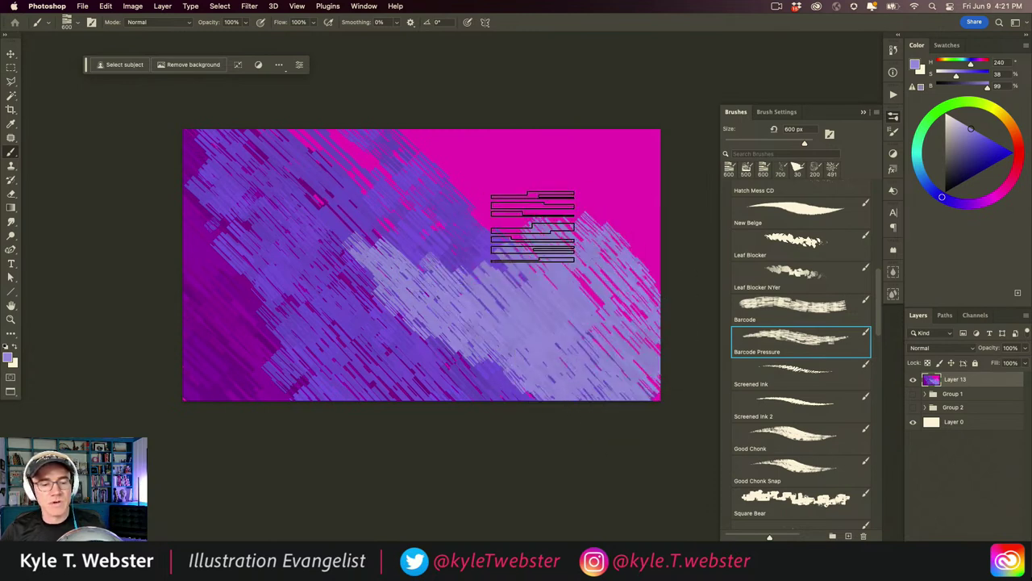
{"action": "mouse_move", "coordinate": [478, 184]}
{"action": "left_mouse_down"}
{"action": "mouse_move", "coordinate": [528, 246]}
{"action": "mouse_move", "coordinate": [494, 207]}
{"action": "mouse_move", "coordinate": [647, 268]}
{"action": "mouse_move", "coordinate": [541, 179]}
{"action": "mouse_move", "coordinate": [653, 260]}
{"action": "mouse_move", "coordinate": [603, 198]}
{"action": "left_mouse_up"}
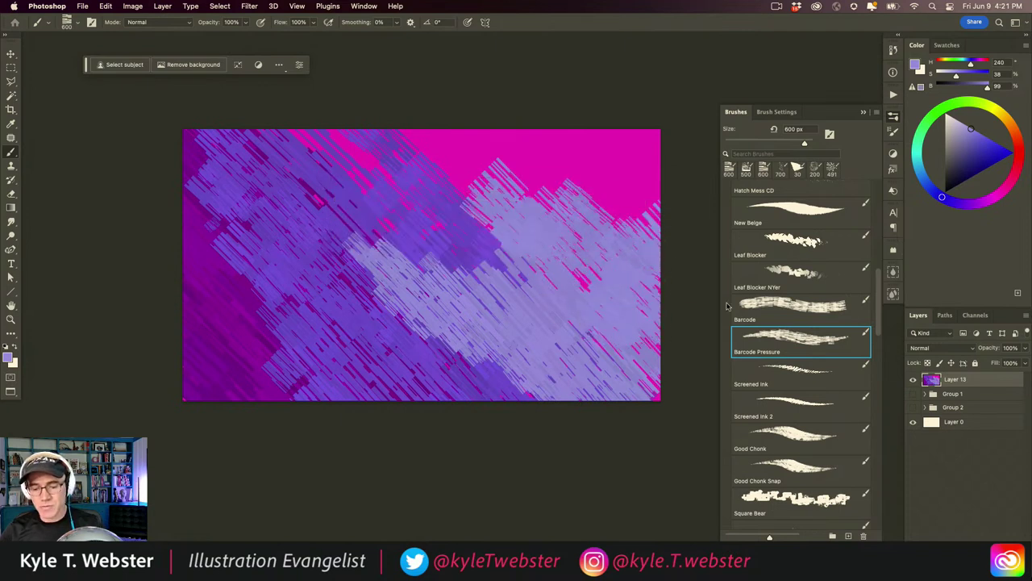
{"action": "left_click", "coordinate": [794, 497]}
{"action": "mouse_move", "coordinate": [514, 179]}
{"action": "left_mouse_down"}
{"action": "mouse_move", "coordinate": [639, 246]}
{"action": "mouse_move", "coordinate": [646, 156]}
{"action": "mouse_move", "coordinate": [598, 167]}
{"action": "mouse_move", "coordinate": [658, 146]}
{"action": "mouse_move", "coordinate": [535, 121]}
{"action": "mouse_move", "coordinate": [532, 199]}
{"action": "mouse_move", "coordinate": [549, 192]}
{"action": "mouse_move", "coordinate": [487, 238]}
{"action": "mouse_move", "coordinate": [538, 264]}
{"action": "mouse_move", "coordinate": [496, 299]}
{"action": "mouse_move", "coordinate": [443, 208]}
{"action": "mouse_move", "coordinate": [397, 208]}
{"action": "mouse_move", "coordinate": [443, 188]}
{"action": "mouse_move", "coordinate": [431, 177]}
{"action": "mouse_move", "coordinate": [452, 157]}
{"action": "mouse_move", "coordinate": [472, 180]}
{"action": "mouse_move", "coordinate": [462, 192]}
{"action": "mouse_move", "coordinate": [490, 145]}
{"action": "mouse_move", "coordinate": [365, 121]}
{"action": "mouse_move", "coordinate": [346, 143]}
{"action": "mouse_move", "coordinate": [317, 125]}
{"action": "mouse_move", "coordinate": [391, 210]}
{"action": "mouse_move", "coordinate": [316, 178]}
{"action": "mouse_move", "coordinate": [309, 195]}
{"action": "mouse_move", "coordinate": [352, 218]}
{"action": "mouse_move", "coordinate": [341, 151]}
{"action": "mouse_move", "coordinate": [404, 137]}
{"action": "mouse_move", "coordinate": [414, 171]}
{"action": "mouse_move", "coordinate": [487, 154]}
{"action": "left_mouse_up"}
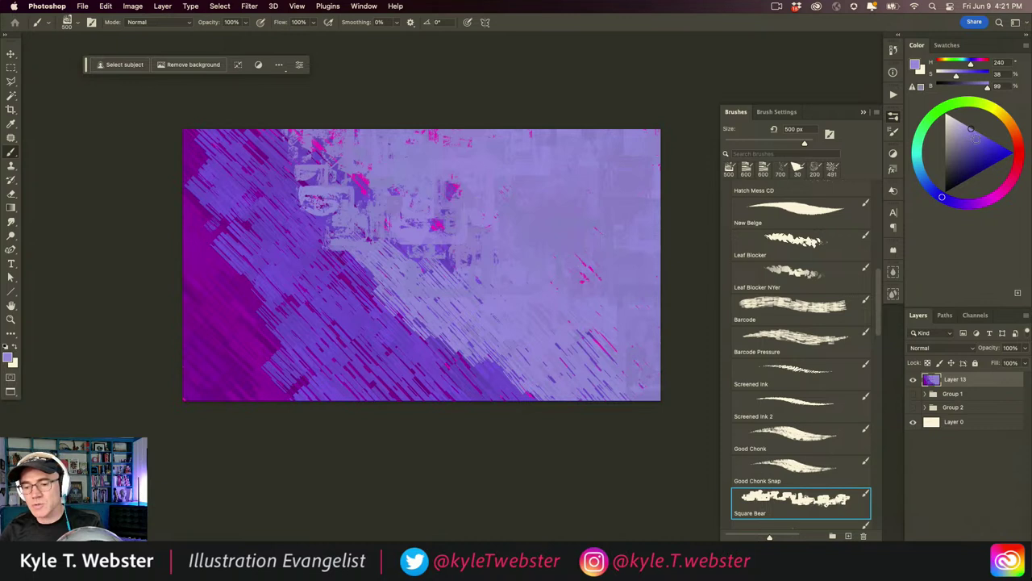
Stamp pale blue-grey blocks top right, then paint thin Screened Ink diagonals on the right and middle.
{"action": "left_click_drag", "start_coordinate": [972, 128], "coordinate": [969, 129]}
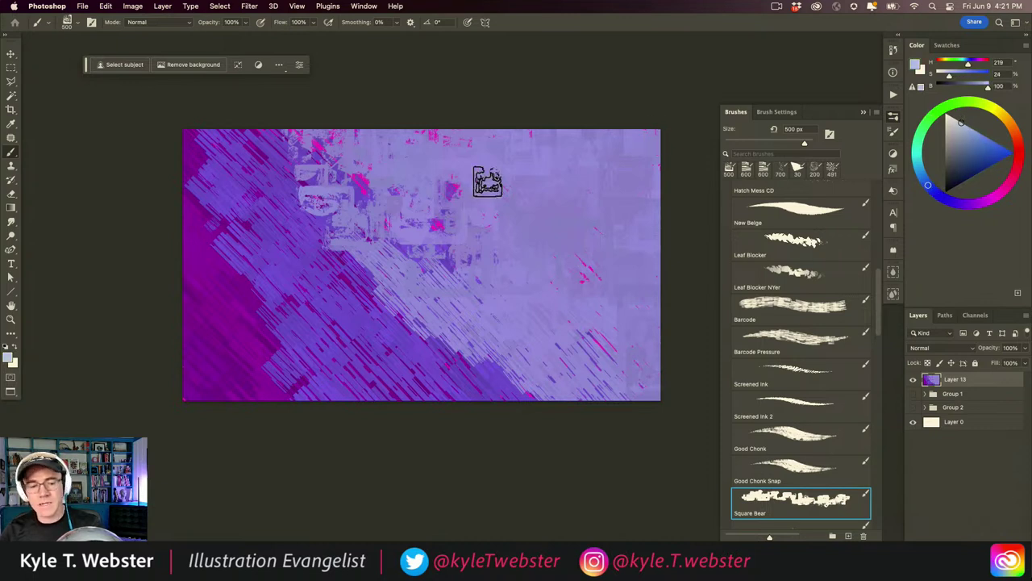
{"action": "mouse_move", "coordinate": [487, 182]}
{"action": "left_mouse_down"}
{"action": "mouse_move", "coordinate": [559, 139]}
{"action": "mouse_move", "coordinate": [579, 211]}
{"action": "mouse_move", "coordinate": [614, 127]}
{"action": "mouse_move", "coordinate": [643, 136]}
{"action": "mouse_move", "coordinate": [630, 296]}
{"action": "mouse_move", "coordinate": [643, 228]}
{"action": "mouse_move", "coordinate": [611, 174]}
{"action": "mouse_move", "coordinate": [642, 131]}
{"action": "mouse_move", "coordinate": [457, 97]}
{"action": "left_mouse_up"}
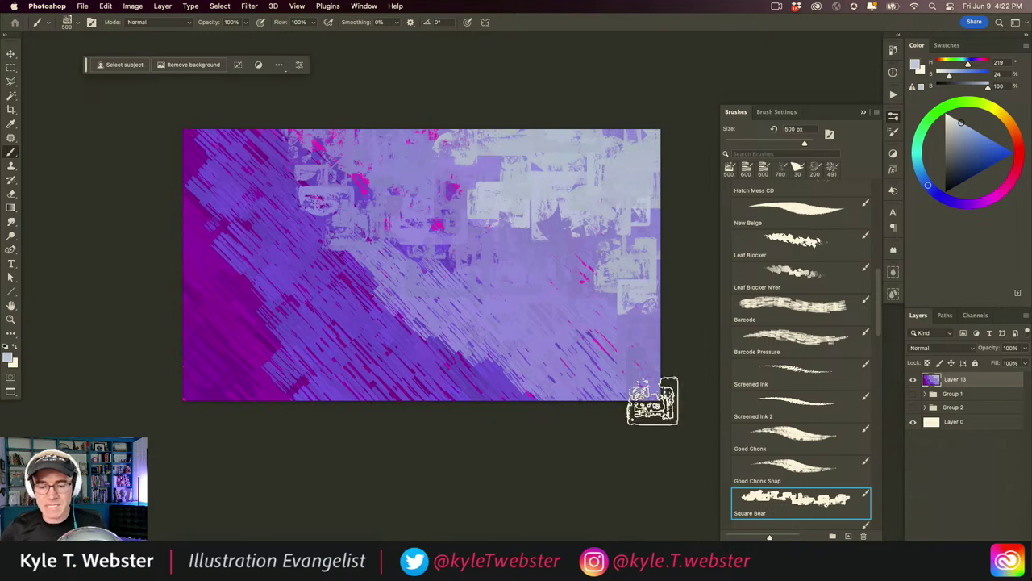
{"action": "left_click", "coordinate": [779, 373]}
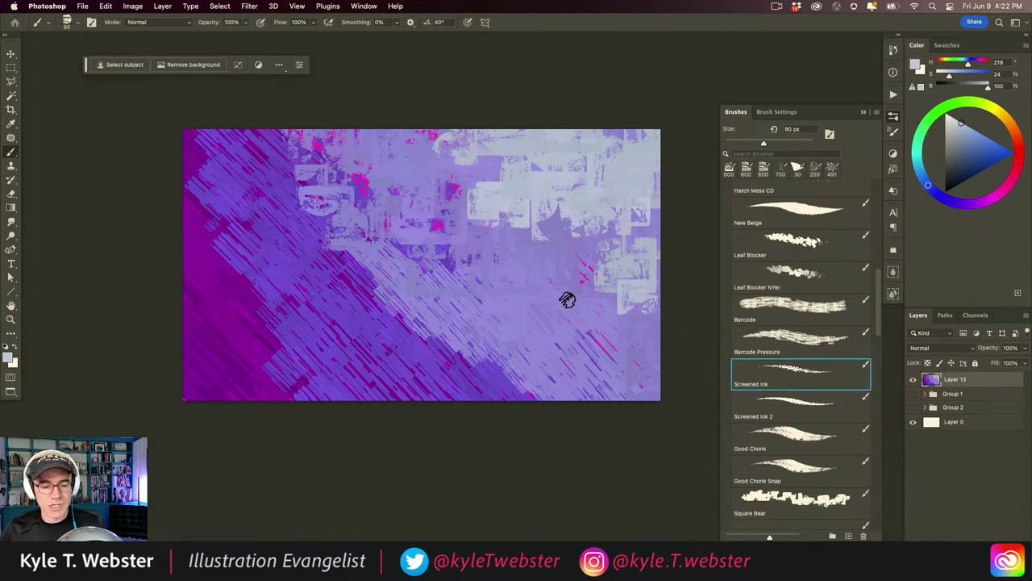
{"action": "mouse_move", "coordinate": [671, 374]}
{"action": "left_mouse_down"}
{"action": "mouse_move", "coordinate": [543, 232]}
{"action": "mouse_move", "coordinate": [654, 340]}
{"action": "left_mouse_up"}
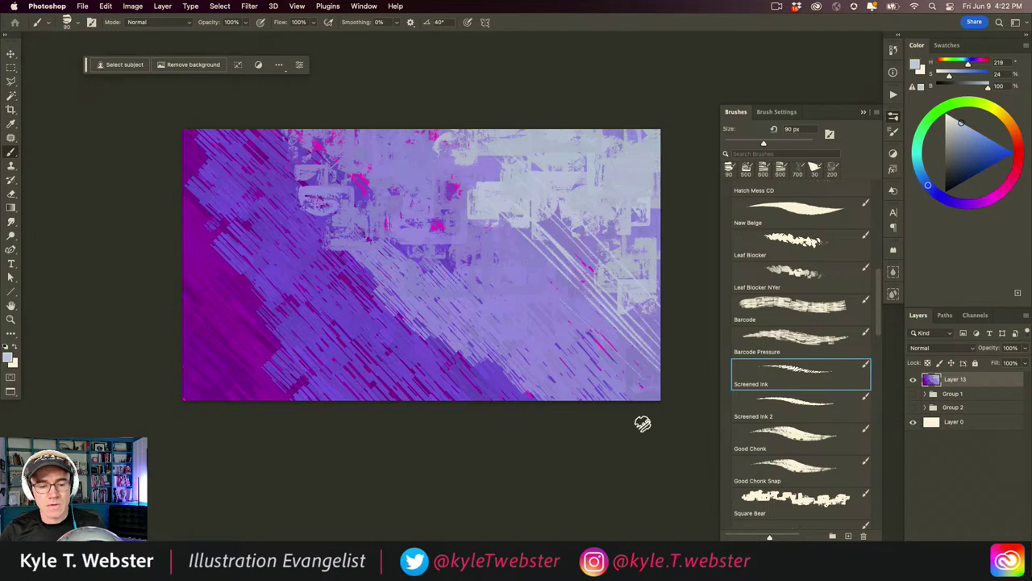
{"action": "mouse_move", "coordinate": [557, 352]}
{"action": "left_mouse_down"}
{"action": "mouse_move", "coordinate": [501, 305]}
{"action": "mouse_move", "coordinate": [602, 422]}
{"action": "mouse_move", "coordinate": [429, 248]}
{"action": "mouse_move", "coordinate": [608, 434]}
{"action": "mouse_move", "coordinate": [368, 202]}
{"action": "mouse_move", "coordinate": [571, 403]}
{"action": "mouse_move", "coordinate": [411, 251]}
{"action": "mouse_move", "coordinate": [559, 395]}
{"action": "mouse_move", "coordinate": [446, 294]}
{"action": "mouse_move", "coordinate": [545, 399]}
{"action": "mouse_move", "coordinate": [394, 266]}
{"action": "mouse_move", "coordinate": [528, 397]}
{"action": "mouse_move", "coordinate": [377, 260]}
{"action": "left_mouse_up"}
{"action": "left_click_drag", "start_coordinate": [508, 408], "coordinate": [354, 273]}
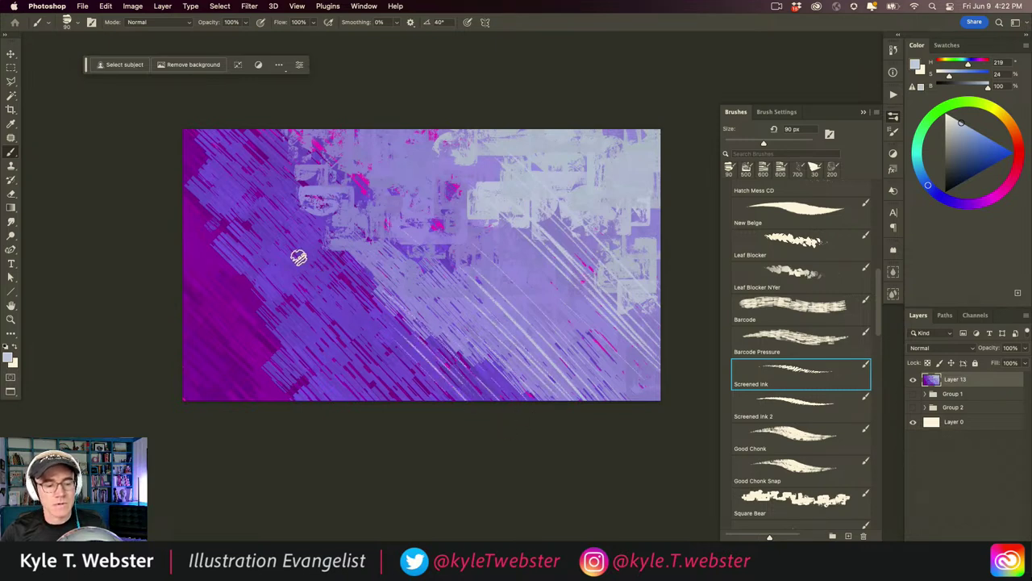
Hatch light diagonal streaks across the lower-middle, upper-left and lower-left canvas.
{"action": "mouse_move", "coordinate": [443, 413]}
{"action": "left_mouse_down"}
{"action": "mouse_move", "coordinate": [279, 267]}
{"action": "mouse_move", "coordinate": [451, 425]}
{"action": "mouse_move", "coordinate": [284, 272]}
{"action": "mouse_move", "coordinate": [441, 421]}
{"action": "mouse_move", "coordinate": [265, 268]}
{"action": "mouse_move", "coordinate": [427, 421]}
{"action": "mouse_move", "coordinate": [245, 259]}
{"action": "mouse_move", "coordinate": [418, 421]}
{"action": "mouse_move", "coordinate": [228, 253]}
{"action": "mouse_move", "coordinate": [377, 396]}
{"action": "mouse_move", "coordinate": [289, 310]}
{"action": "mouse_move", "coordinate": [332, 359]}
{"action": "mouse_move", "coordinate": [285, 316]}
{"action": "mouse_move", "coordinate": [320, 355]}
{"action": "left_mouse_up"}
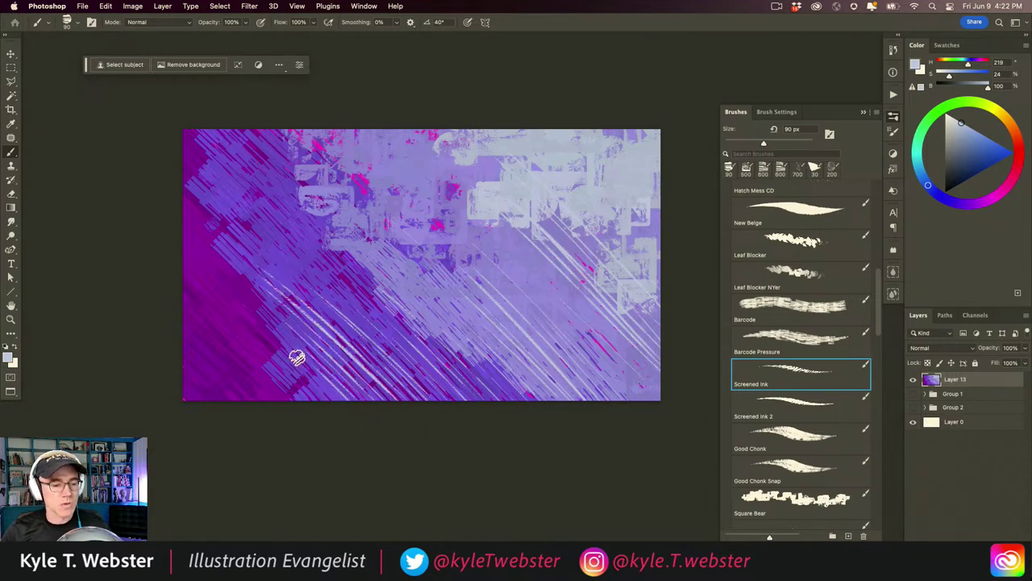
{"action": "left_click_drag", "start_coordinate": [185, 256], "coordinate": [381, 380]}
{"action": "left_click_drag", "start_coordinate": [355, 337], "coordinate": [167, 167]}
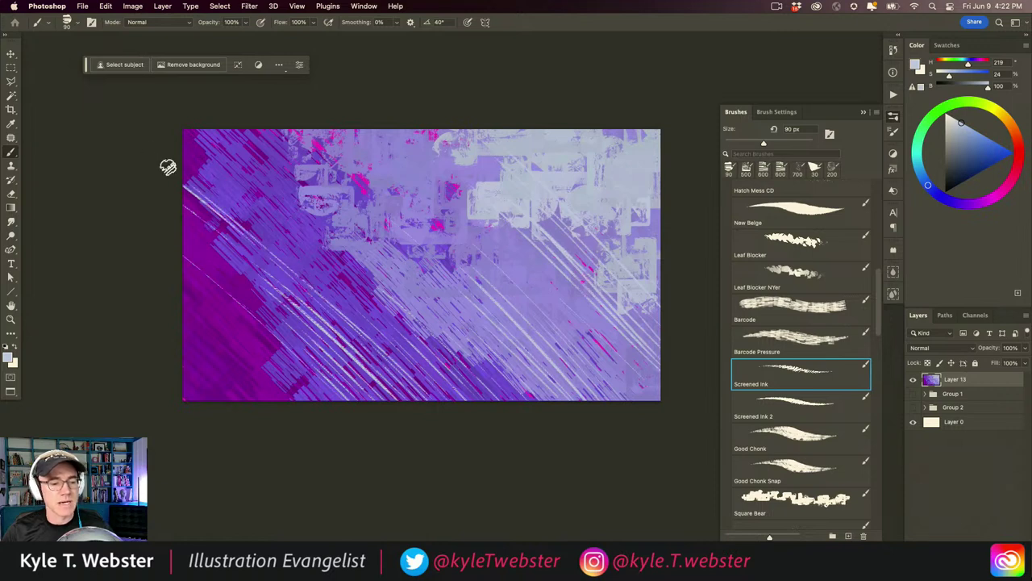
{"action": "left_click_drag", "start_coordinate": [352, 320], "coordinate": [193, 184]}
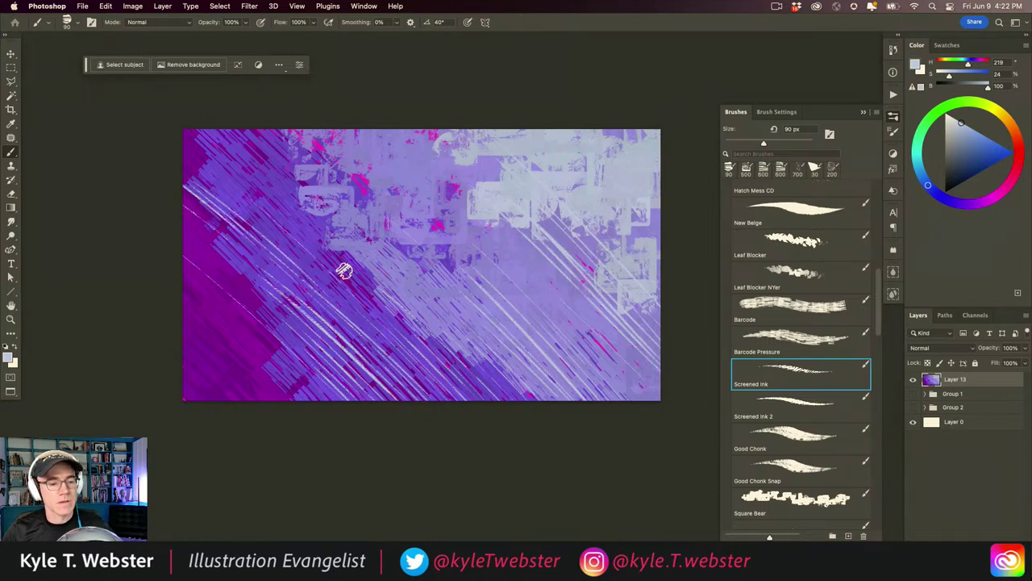
{"action": "left_click_drag", "start_coordinate": [344, 272], "coordinate": [142, 102]}
{"action": "left_click_drag", "start_coordinate": [296, 391], "coordinate": [267, 363]}
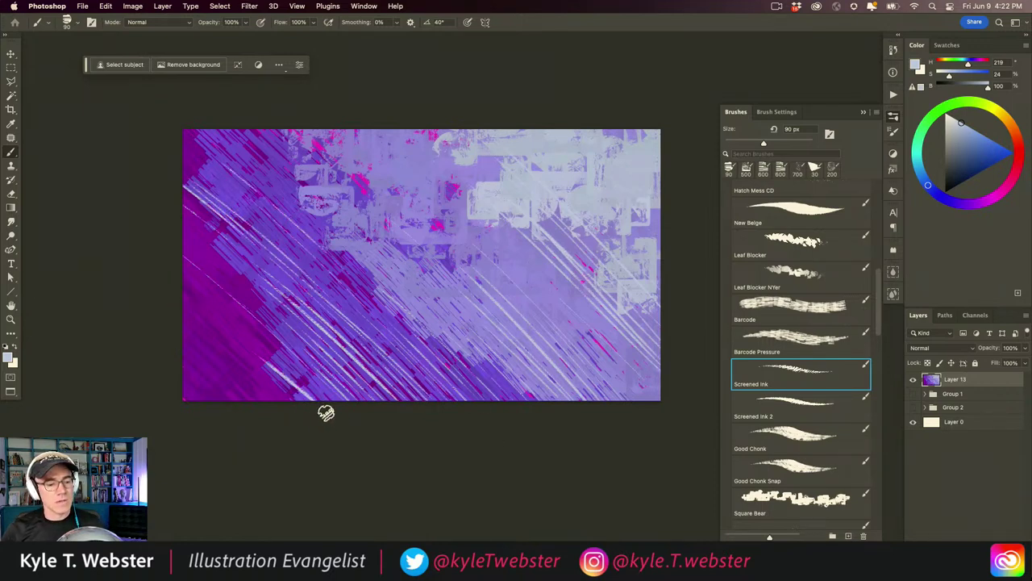
{"action": "mouse_move", "coordinate": [326, 413]}
{"action": "left_mouse_down"}
{"action": "mouse_move", "coordinate": [213, 308]}
{"action": "mouse_move", "coordinate": [319, 400]}
{"action": "mouse_move", "coordinate": [260, 351]}
{"action": "mouse_move", "coordinate": [308, 405]}
{"action": "mouse_move", "coordinate": [229, 331]}
{"action": "mouse_move", "coordinate": [316, 419]}
{"action": "mouse_move", "coordinate": [204, 319]}
{"action": "left_mouse_up"}
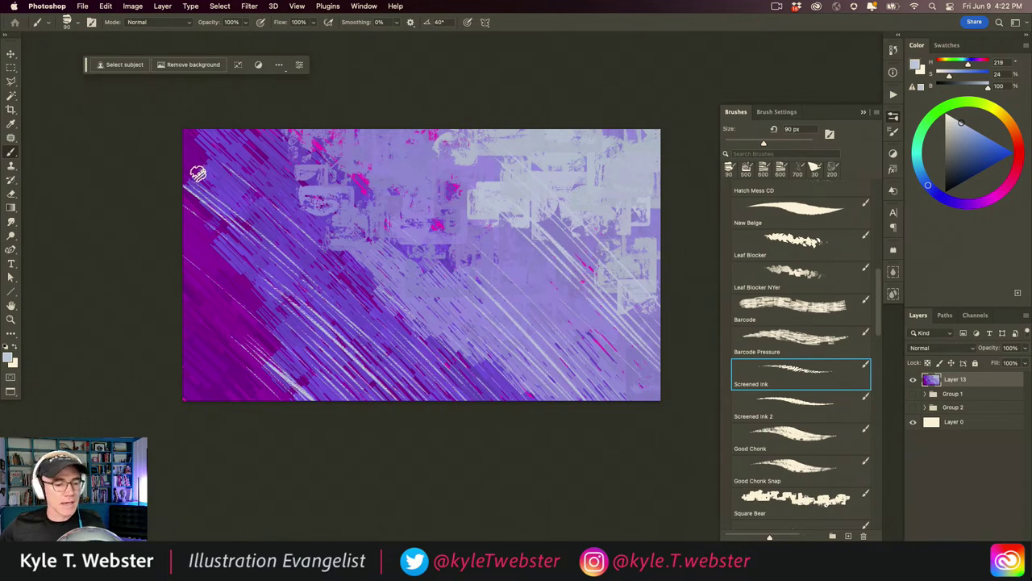
{"action": "key", "text": "l"}
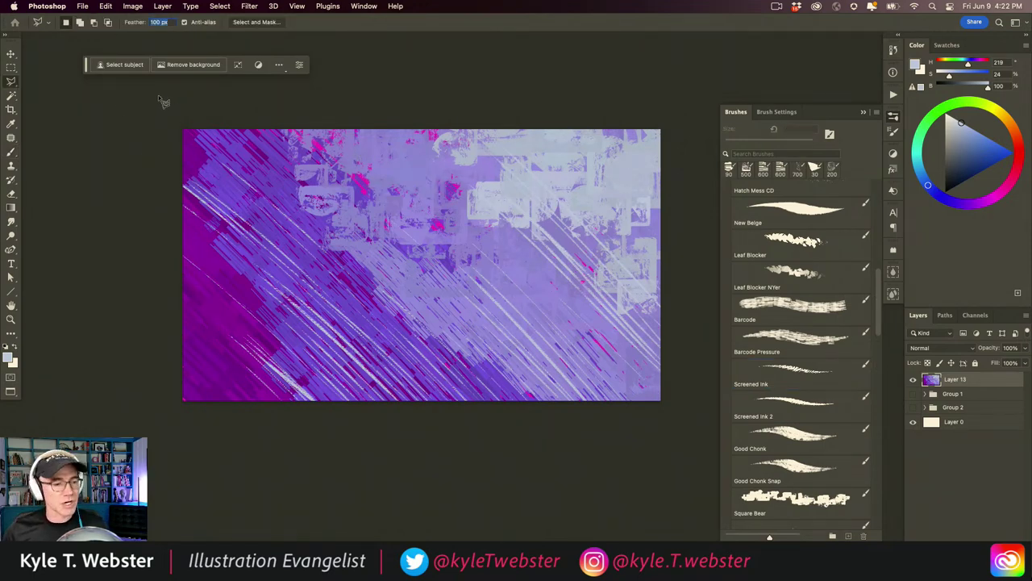
Copy a polygonal-lasso selection of the upper-right area onto new Layer 14.
{"action": "left_click", "coordinate": [662, 105]}
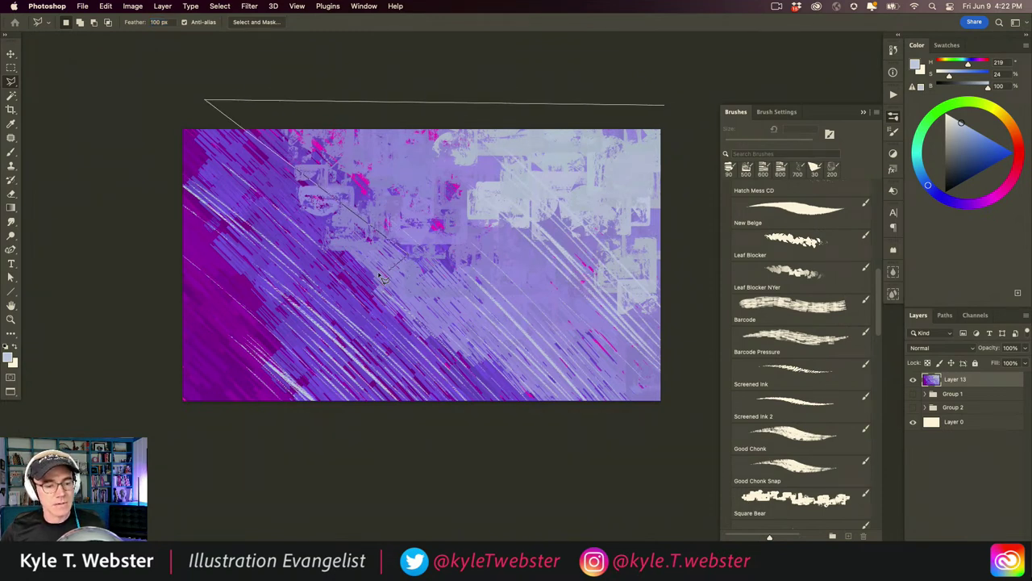
{"action": "left_click", "coordinate": [267, 248]}
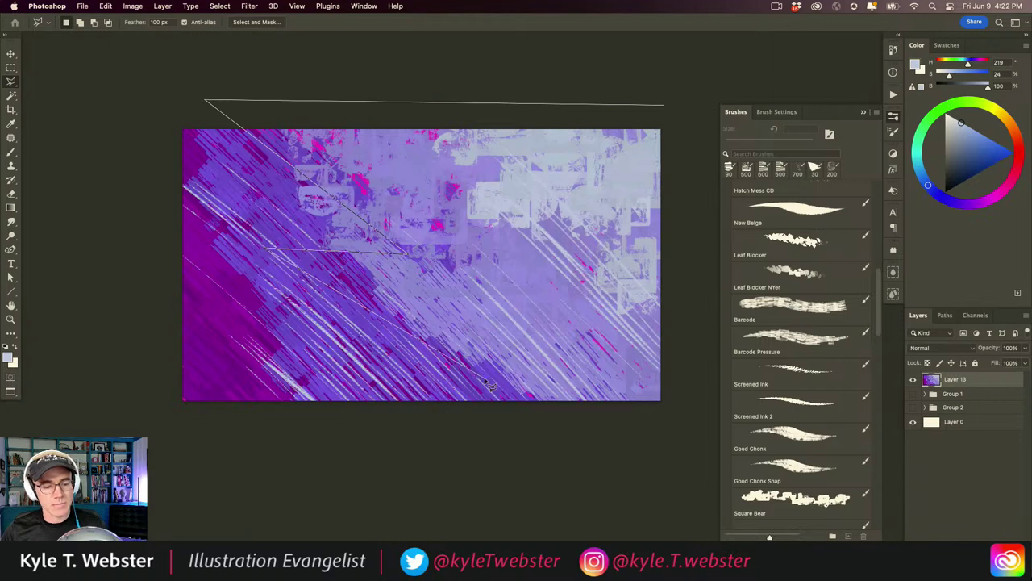
{"action": "left_click", "coordinate": [557, 335]}
{"action": "left_click", "coordinate": [671, 436]}
{"action": "left_click", "coordinate": [663, 105]}
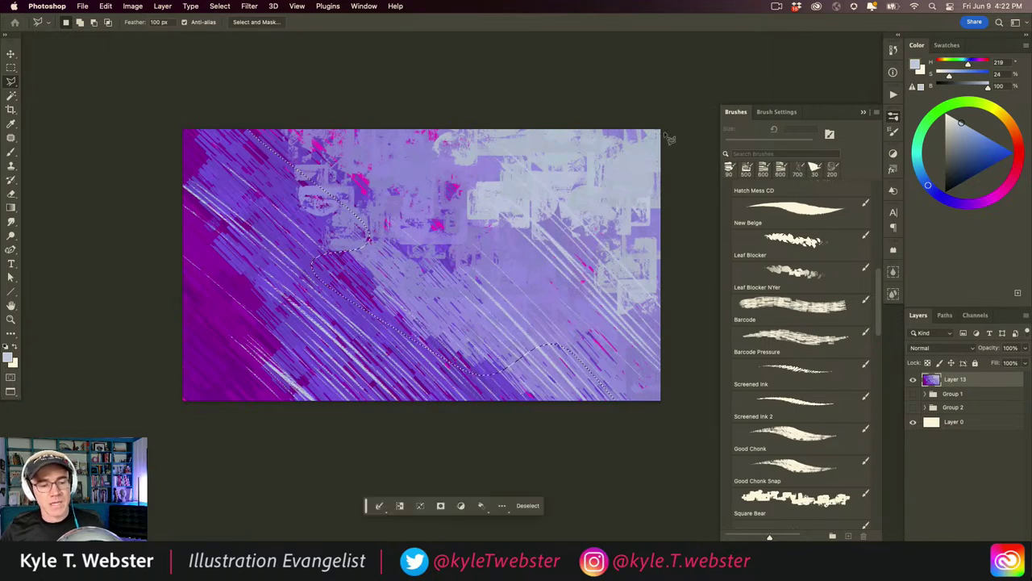
{"action": "key", "text": "ctrl+j"}
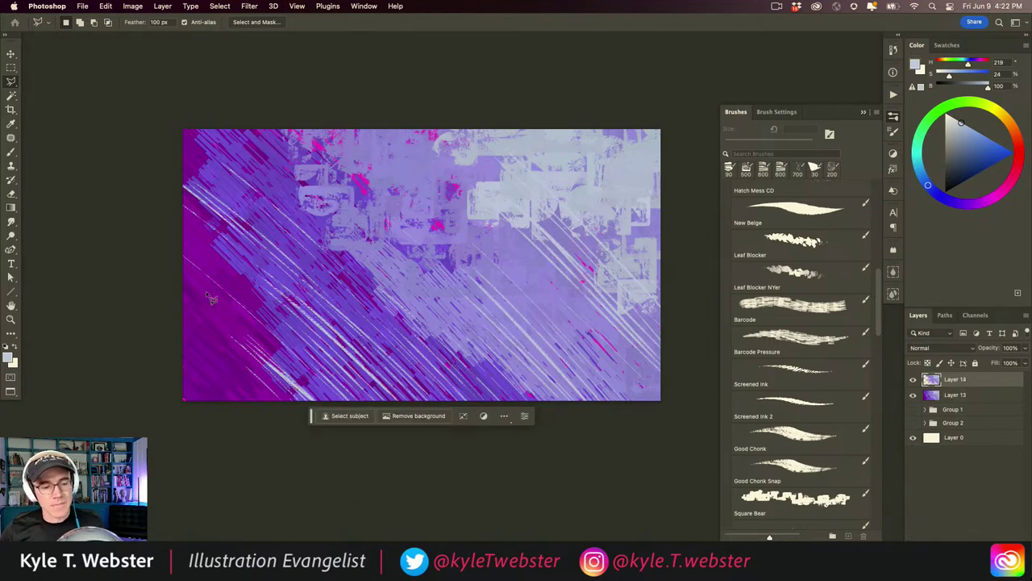
Apply a 90° Motion Blur of about 133 px to Layer 14.
{"action": "left_click", "coordinate": [249, 6]}
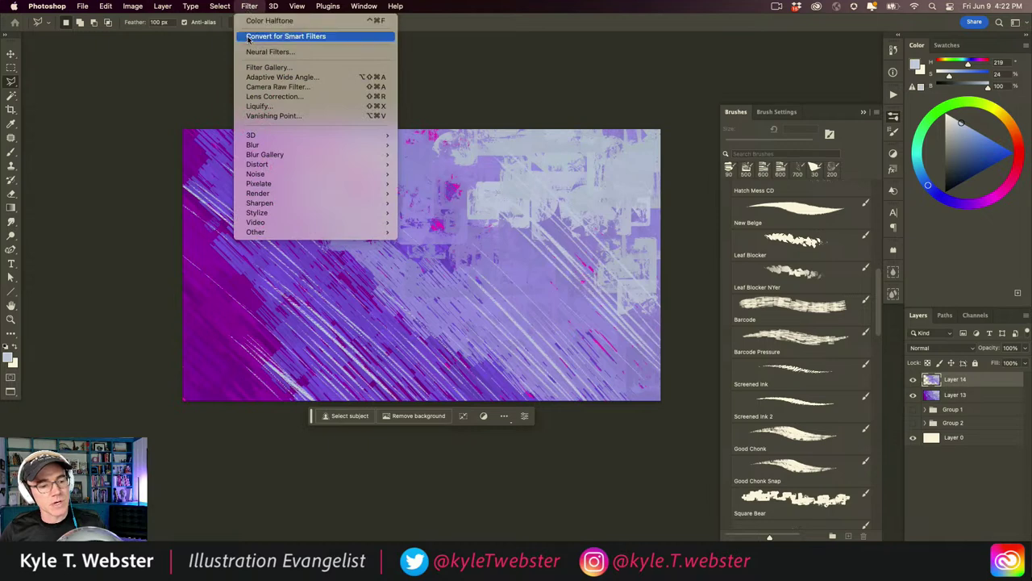
{"action": "mouse_move", "coordinate": [251, 145]}
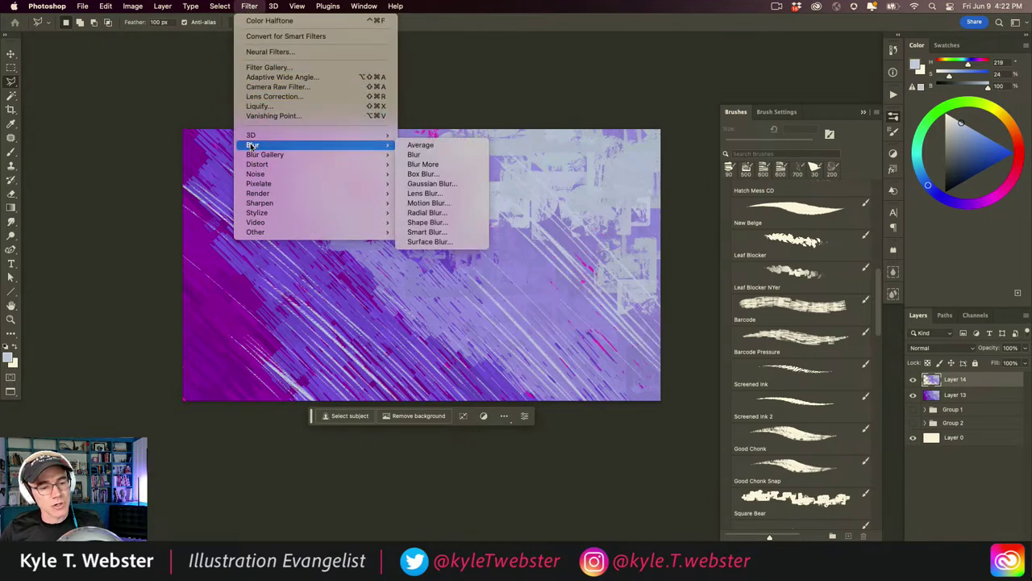
{"action": "left_click", "coordinate": [401, 200]}
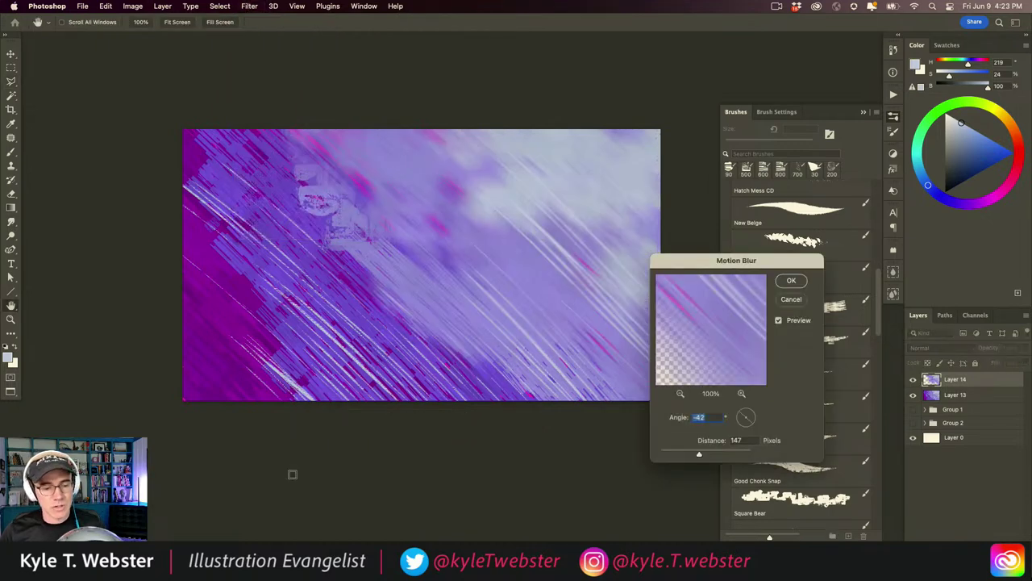
{"action": "left_click_drag", "start_coordinate": [722, 457], "coordinate": [682, 464]}
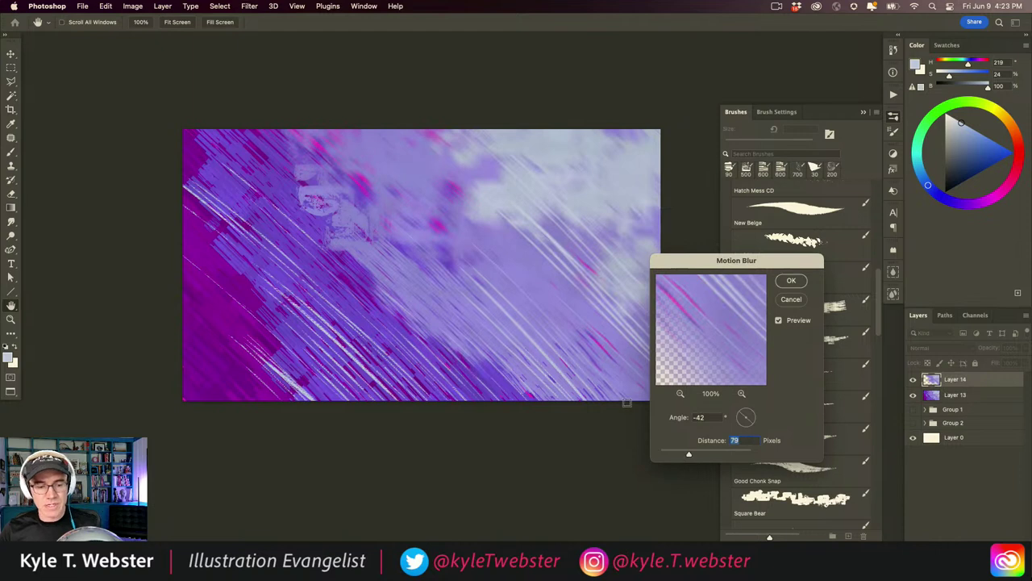
{"action": "left_click", "coordinate": [745, 410]}
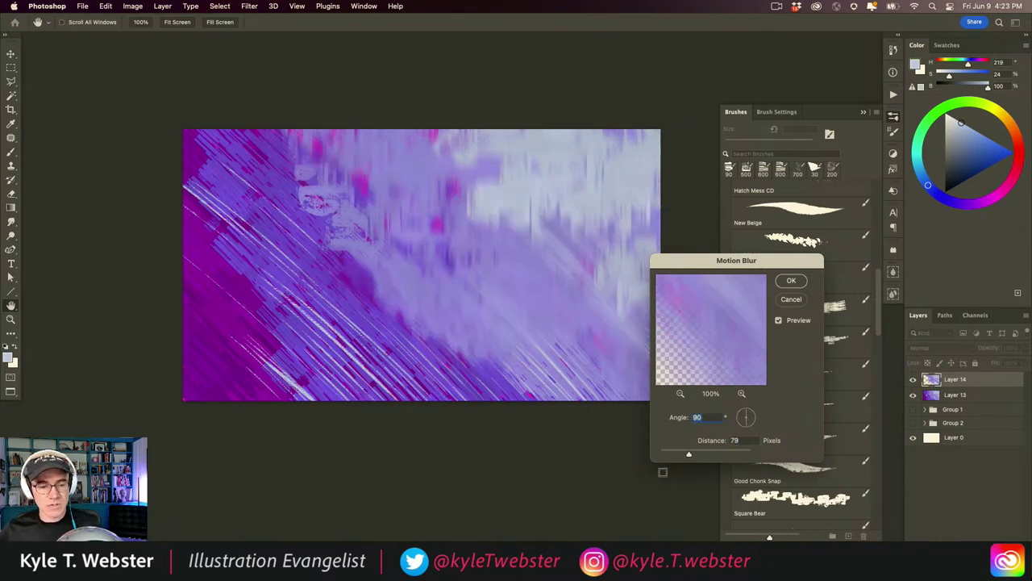
{"action": "mouse_move", "coordinate": [685, 456]}
{"action": "left_mouse_down"}
{"action": "mouse_move", "coordinate": [676, 455]}
{"action": "mouse_move", "coordinate": [705, 454]}
{"action": "left_mouse_up"}
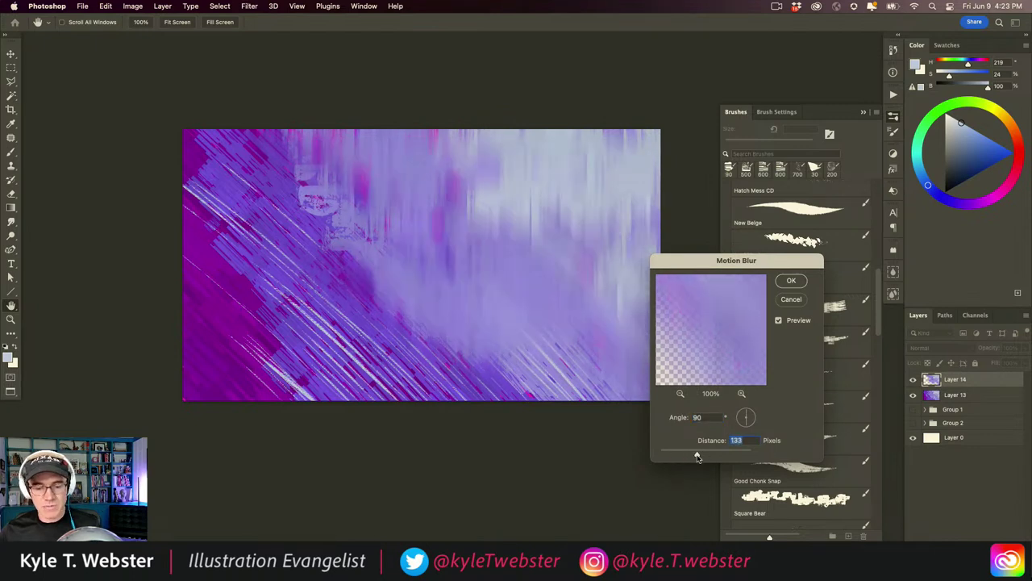
{"action": "left_click", "coordinate": [791, 281]}
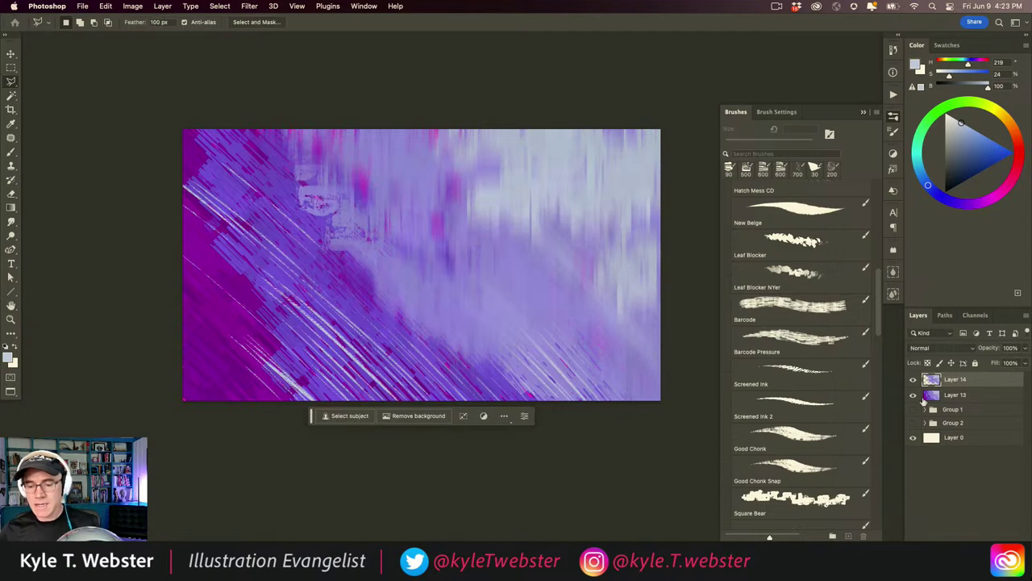
{"action": "left_click", "coordinate": [925, 397]}
Apply a -45° Motion Blur at 133 pixels distance to Layer 13.
{"action": "left_click", "coordinate": [250, 7]}
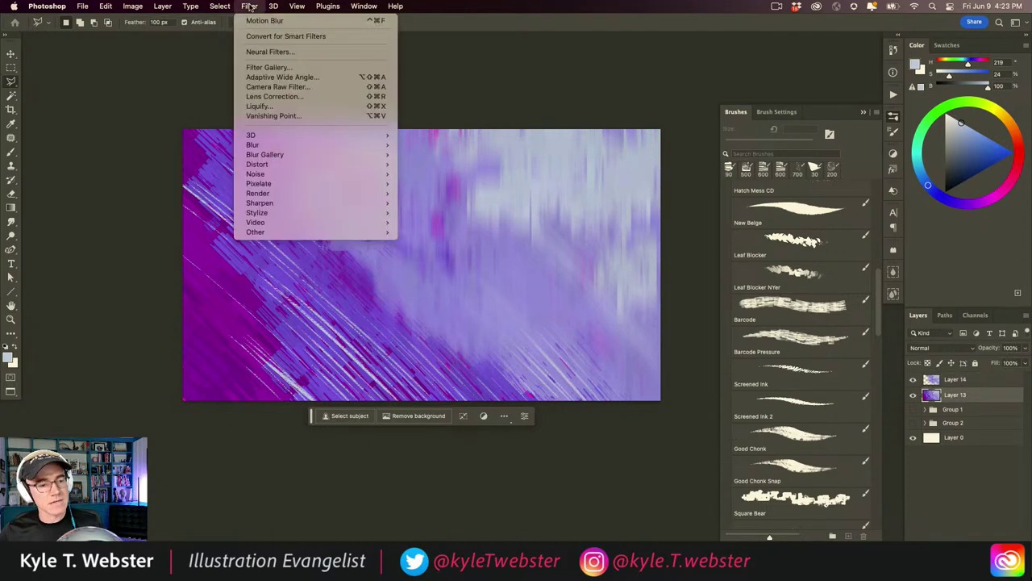
{"action": "mouse_move", "coordinate": [253, 147]}
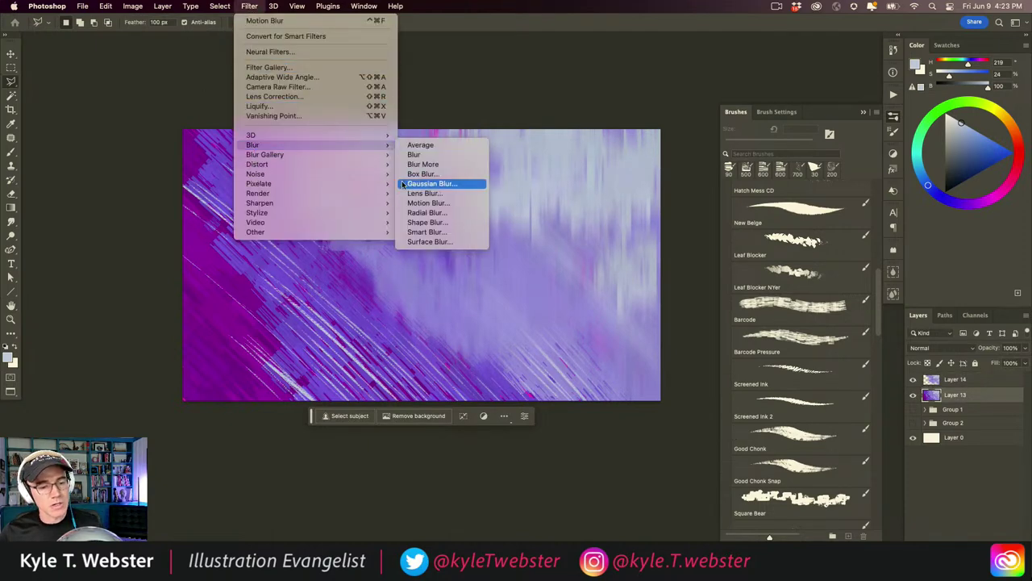
{"action": "left_click", "coordinate": [427, 202]}
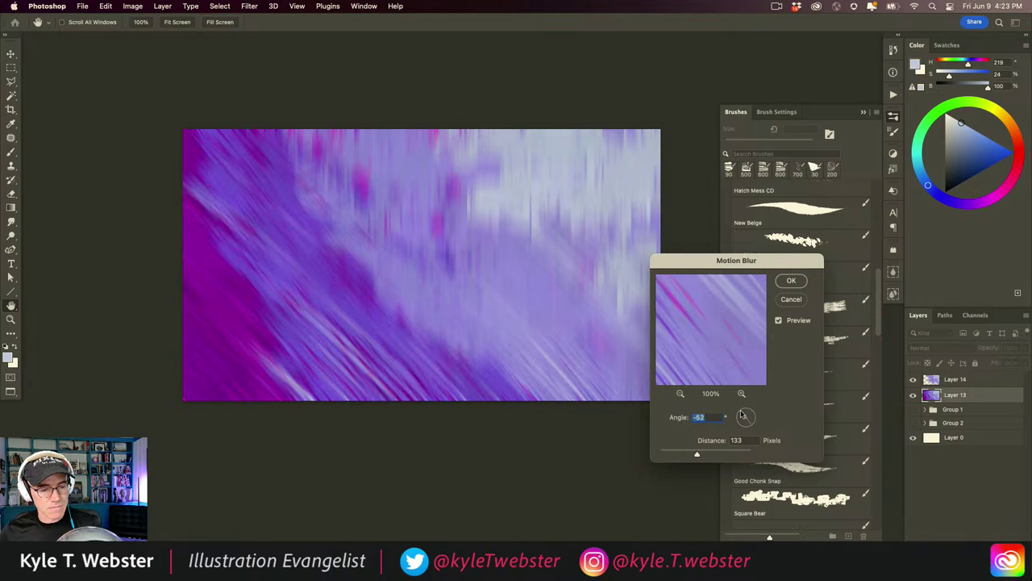
{"action": "left_click_drag", "start_coordinate": [742, 415], "coordinate": [741, 416]}
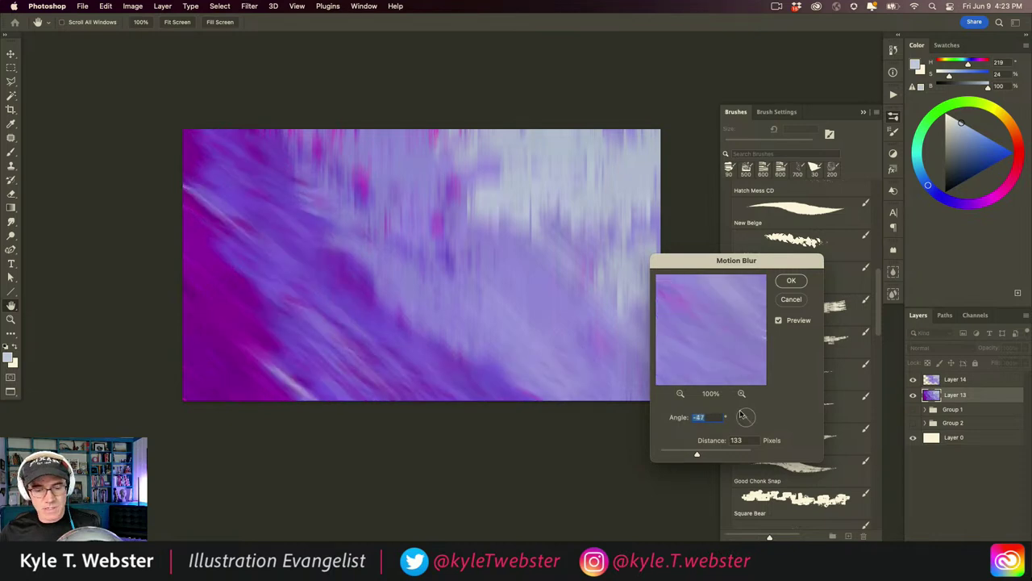
{"action": "key", "text": "Down"}
{"action": "key", "text": "Down"}
{"action": "key", "text": "Down"}
{"action": "key", "text": "Down"}
{"action": "key", "text": "Down"}
{"action": "key", "text": "Down"}
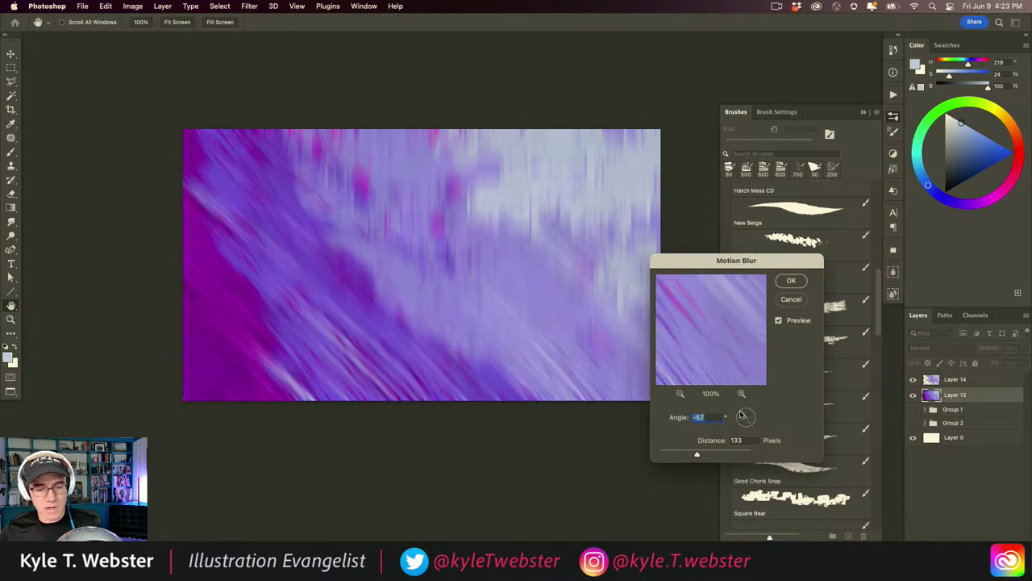
{"action": "key", "text": "Up"}
{"action": "key", "text": "Up"}
{"action": "key", "text": "Up"}
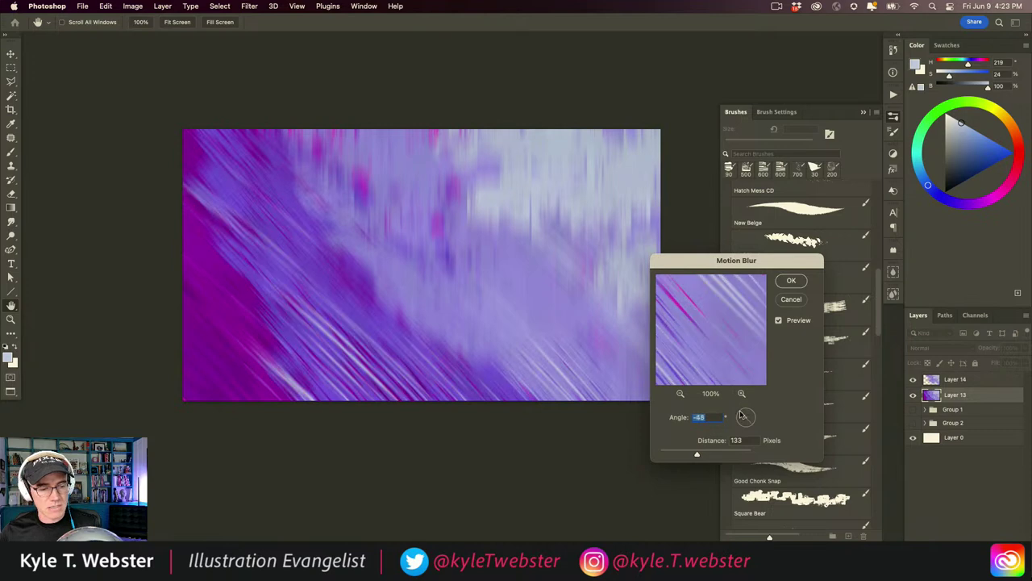
{"action": "key", "text": "Up"}
{"action": "key", "text": "Up"}
{"action": "key", "text": "Up"}
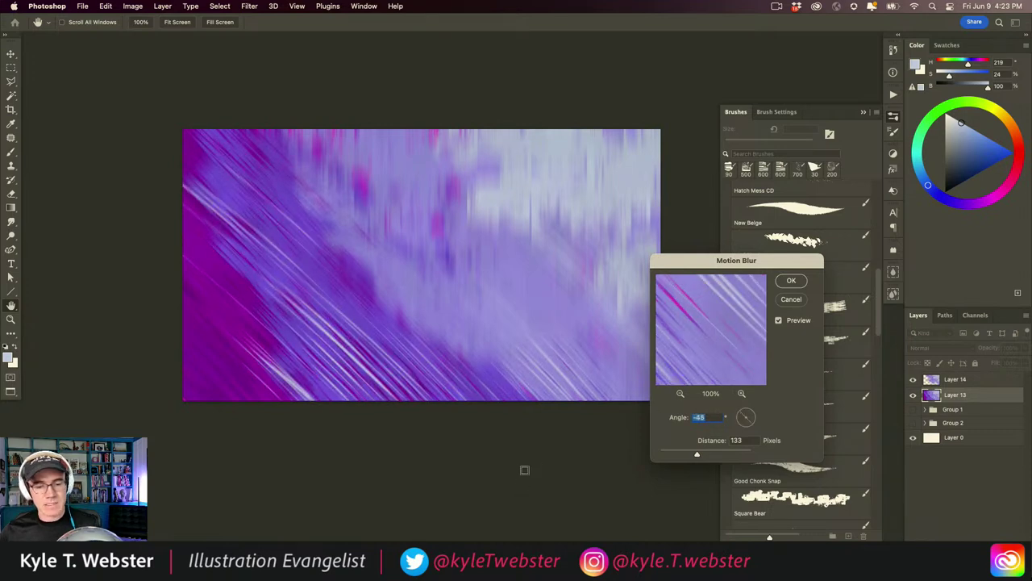
{"action": "left_click", "coordinate": [790, 282]}
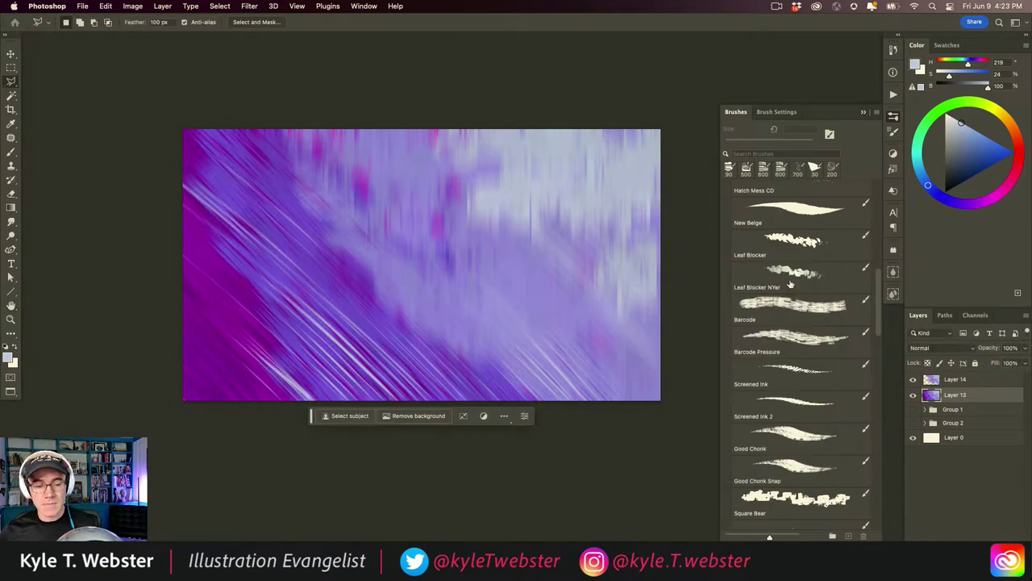
Return to the Lasso tool and set its feather to 0 px for hard edges.
{"action": "key", "text": "b"}
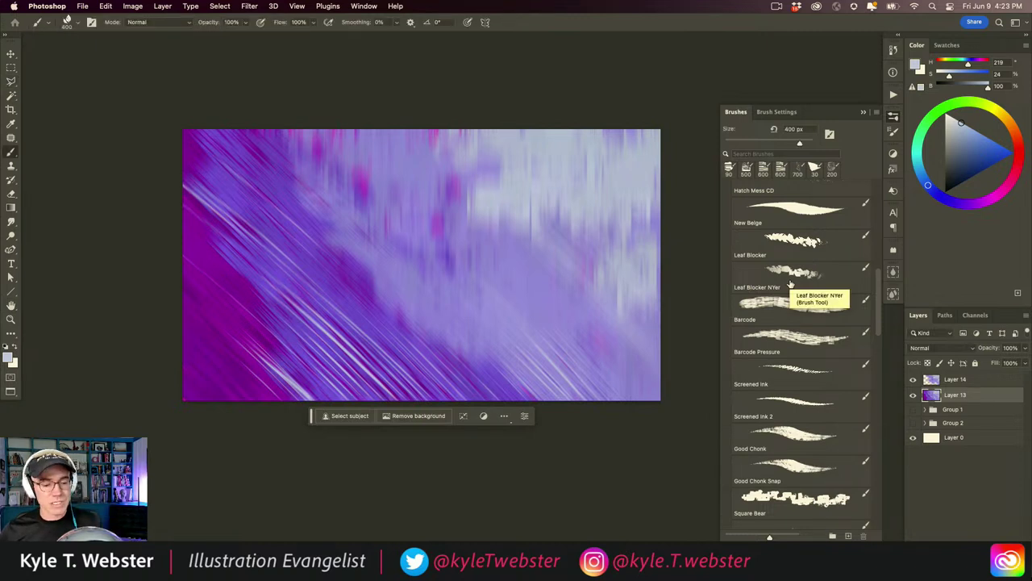
{"action": "key", "text": "l"}
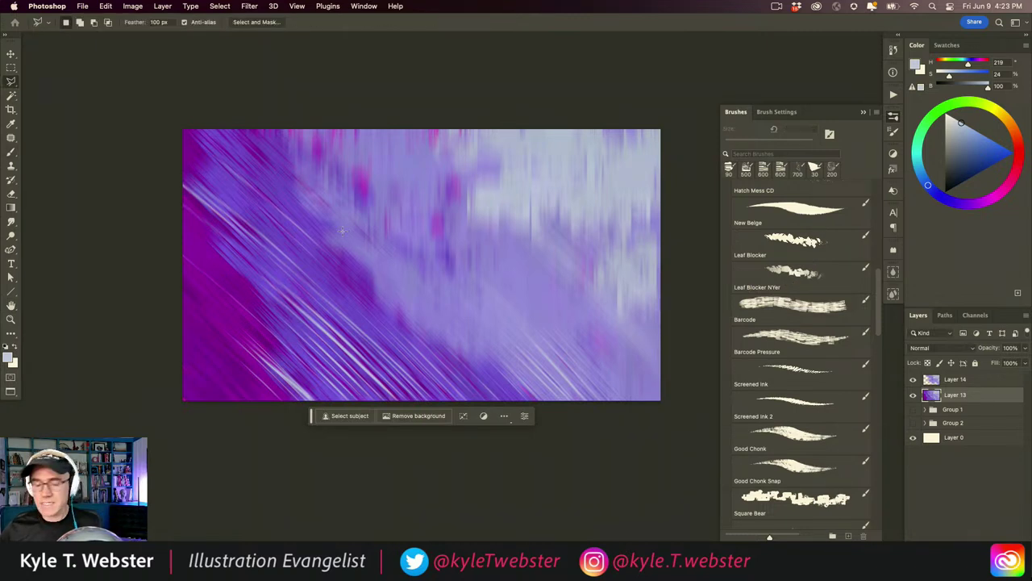
{"action": "key", "text": "k"}
{"action": "left_click_drag", "start_coordinate": [336, 269], "coordinate": [339, 250]}
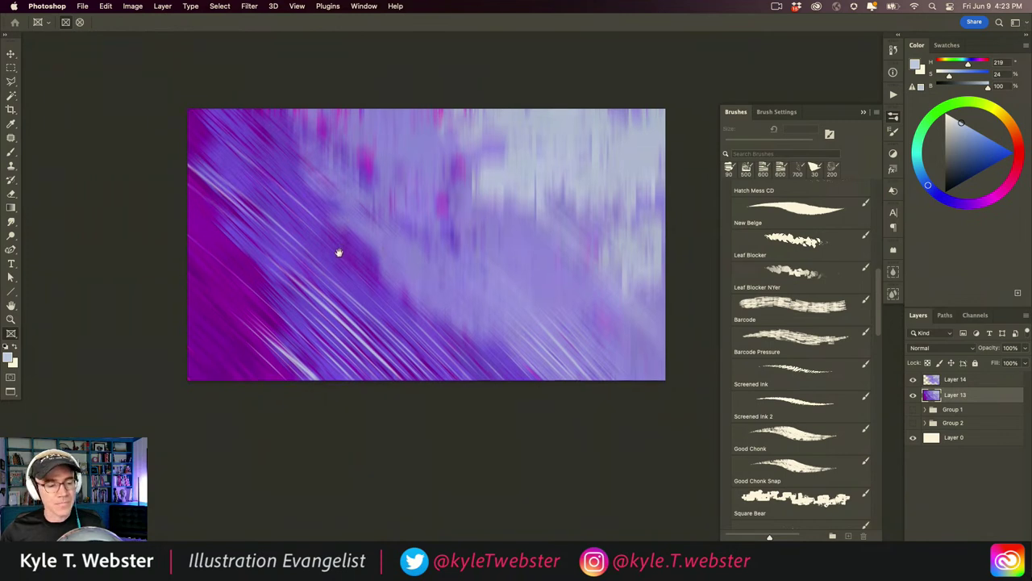
{"action": "key", "text": "l"}
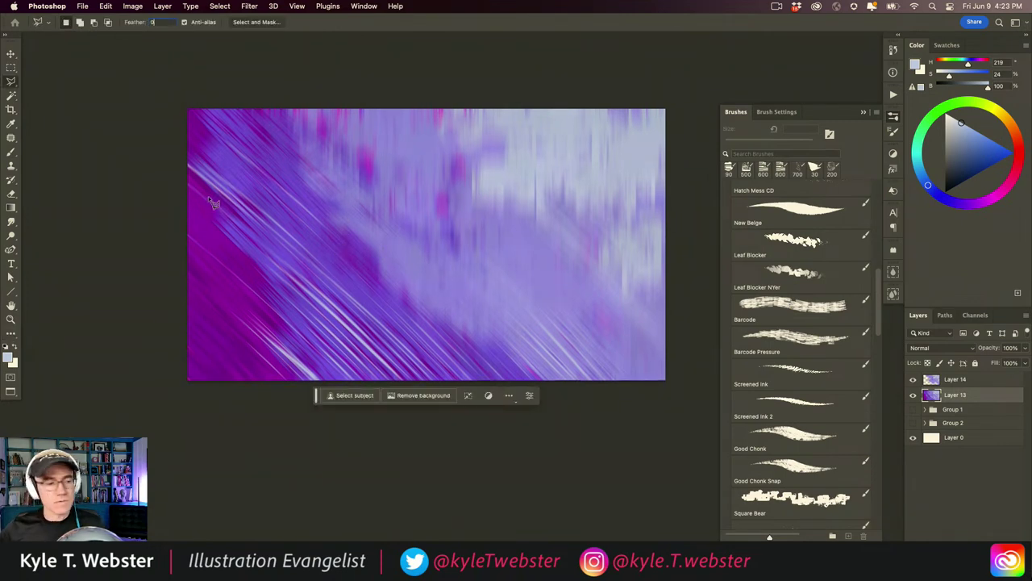
{"action": "key", "text": "Return"}
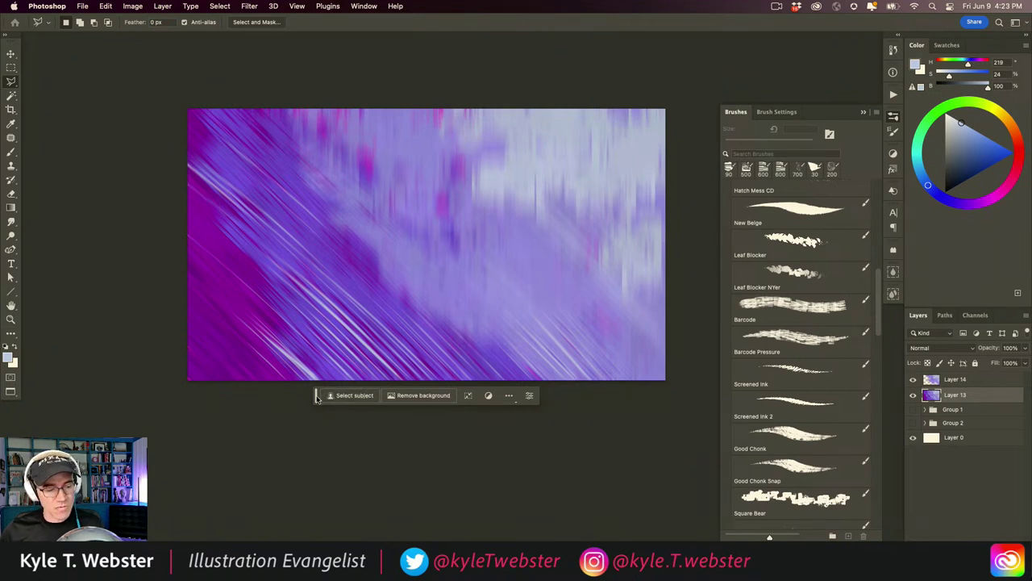
{"action": "left_click_drag", "start_coordinate": [316, 397], "coordinate": [320, 481]}
{"action": "scroll", "coordinate": [380, 341], "scroll_direction": "up", "scroll_amount": 2}
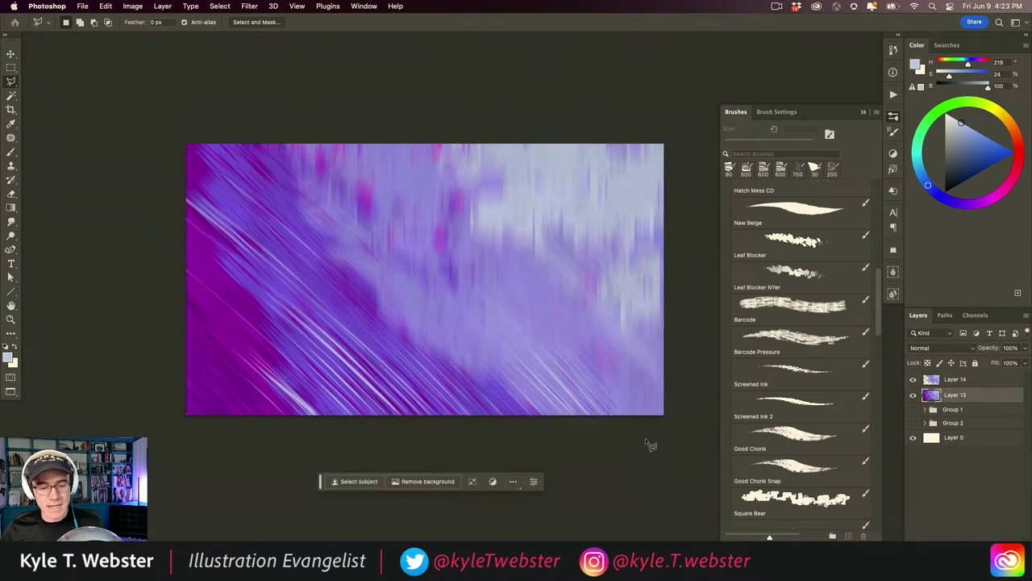
Outline two stepped diagonal strips across the lower-left with the Polygonal Lasso and close it.
{"action": "left_click", "coordinate": [687, 419]}
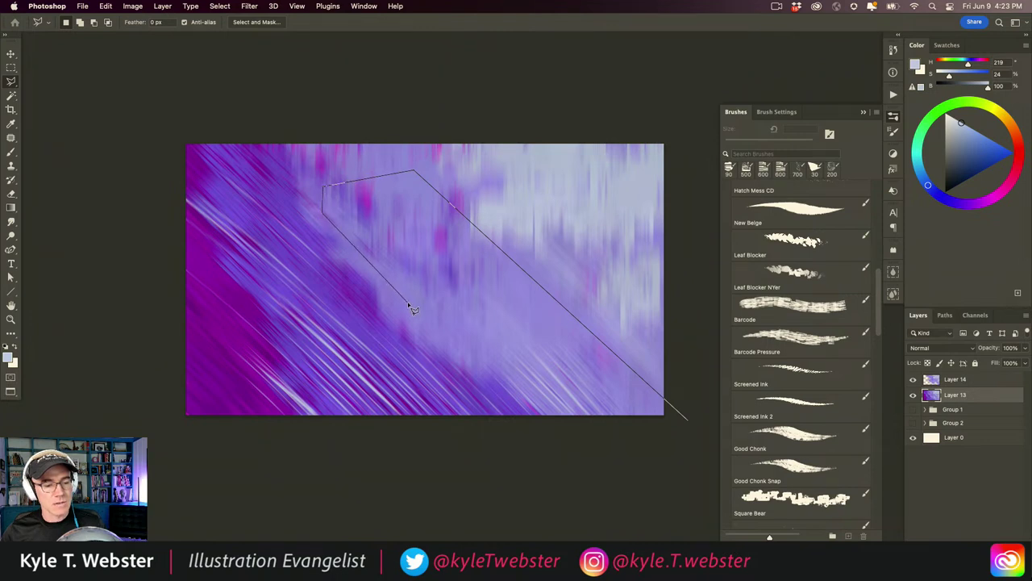
{"action": "left_click", "coordinate": [244, 170]}
{"action": "left_click", "coordinate": [220, 168]}
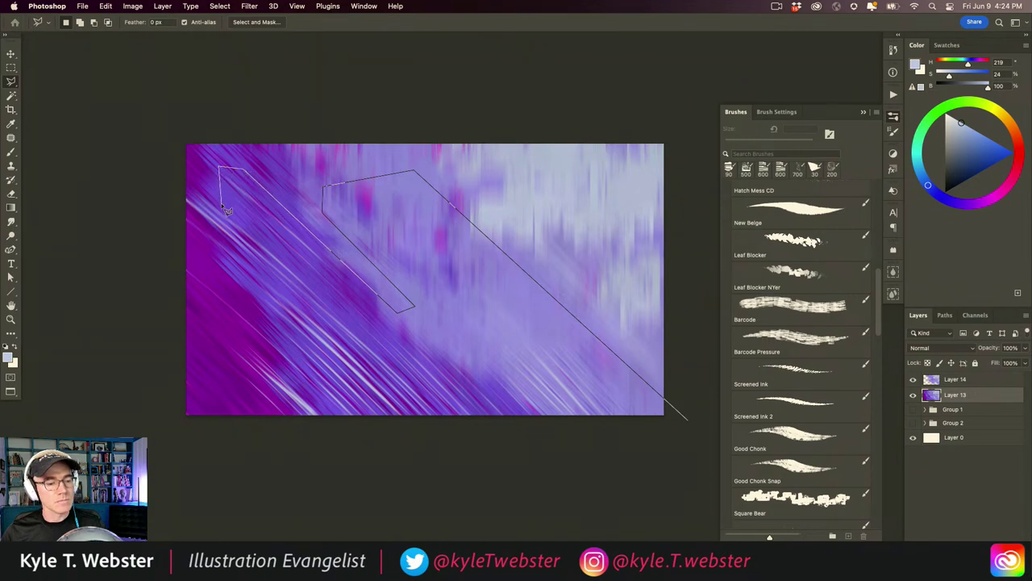
{"action": "left_click", "coordinate": [221, 202]}
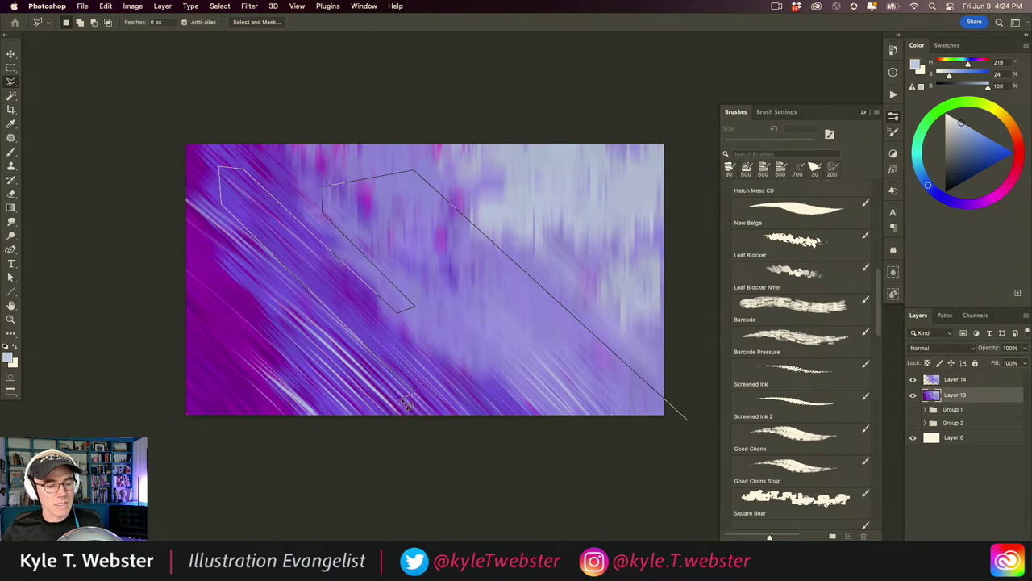
{"action": "left_click", "coordinate": [276, 274]}
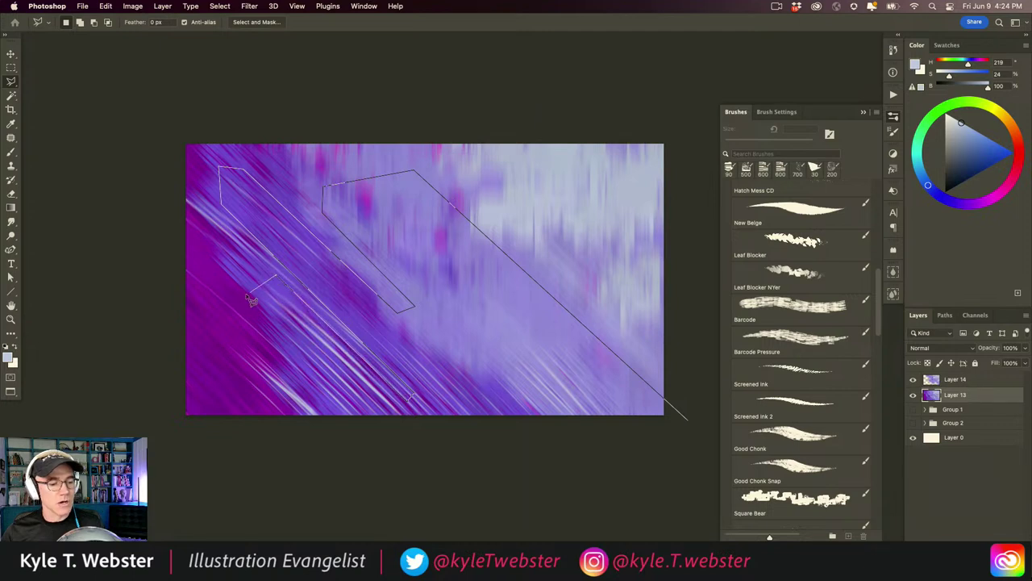
{"action": "left_click", "coordinate": [216, 322]}
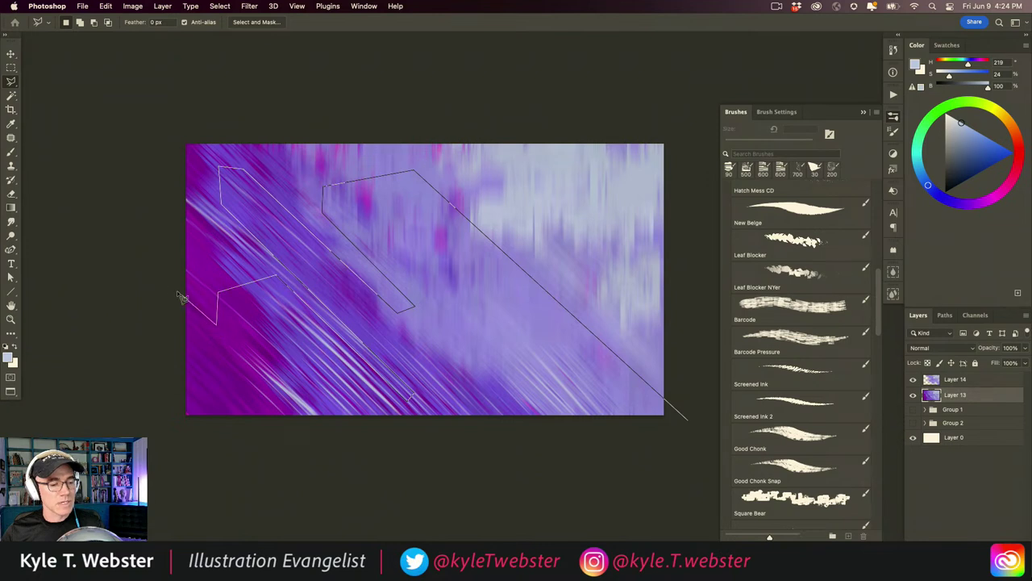
{"action": "left_click", "coordinate": [146, 260]}
{"action": "left_click", "coordinate": [110, 331]}
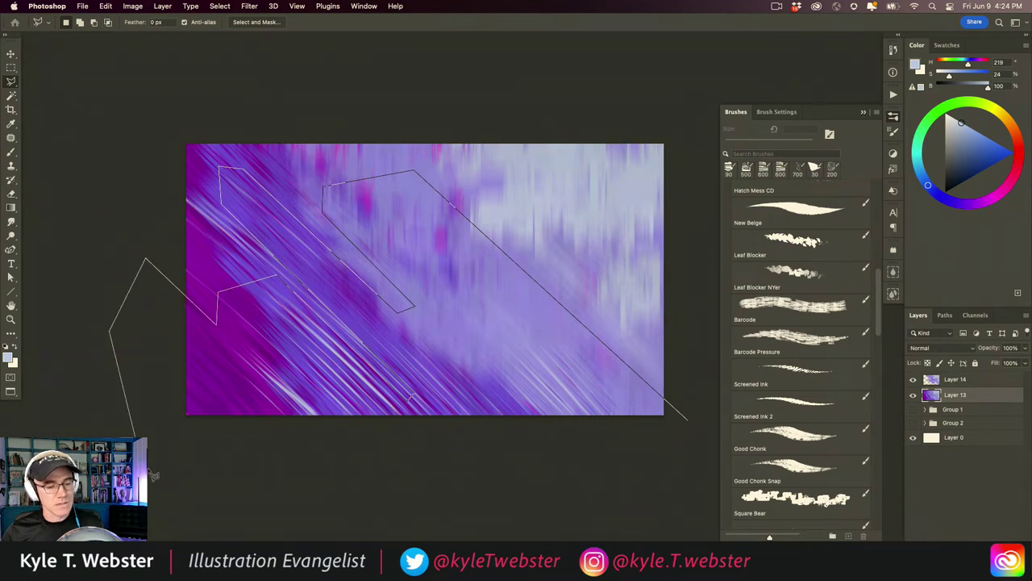
{"action": "left_click", "coordinate": [141, 468]}
{"action": "left_click", "coordinate": [231, 492]}
{"action": "left_click", "coordinate": [685, 420]}
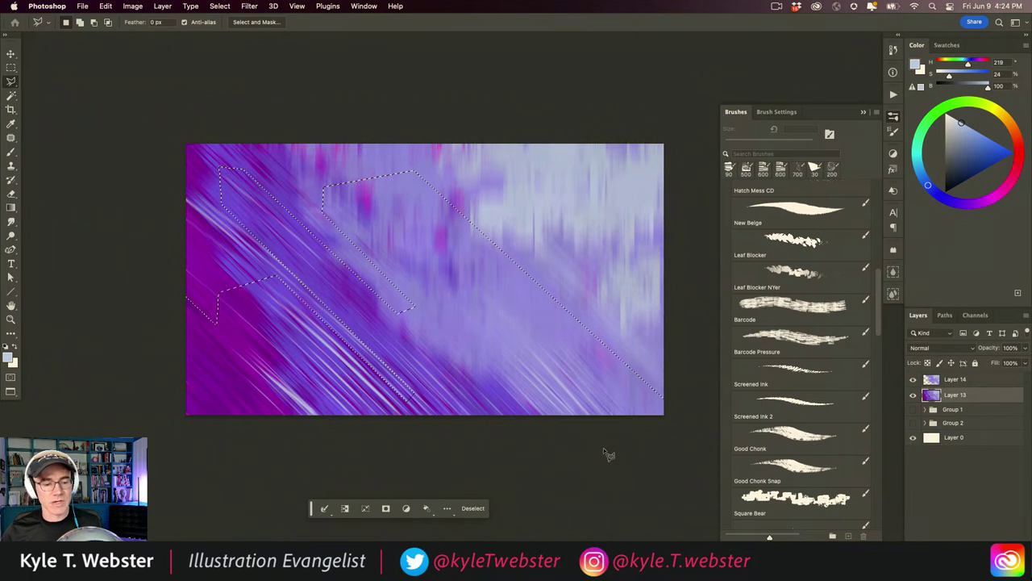
Choose the textured Boulder brush in medium blue and add new Layer 15 above Layer 14.
{"action": "left_click", "coordinate": [864, 364]}
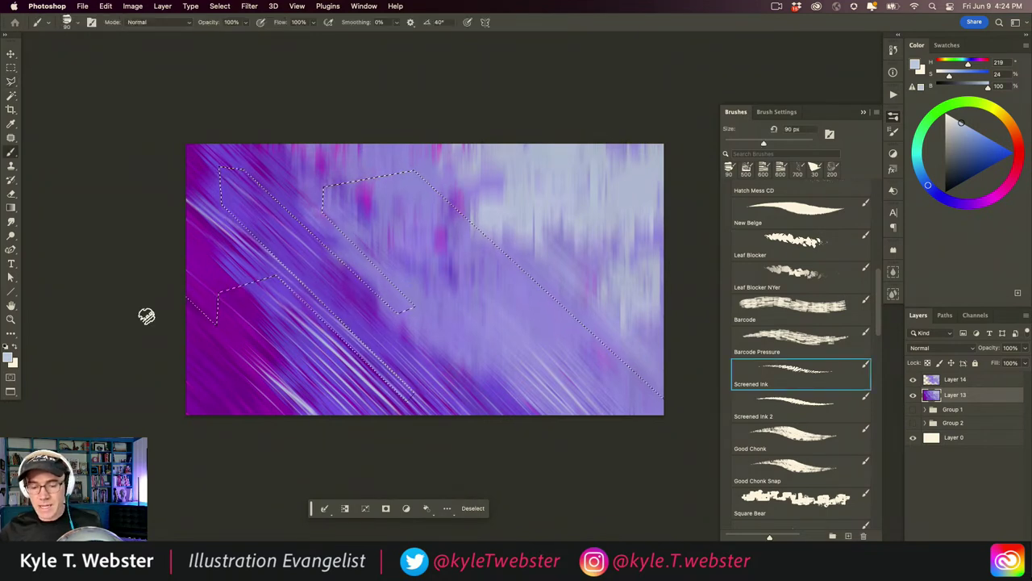
{"action": "scroll", "coordinate": [798, 371], "scroll_direction": "down", "scroll_amount": 8}
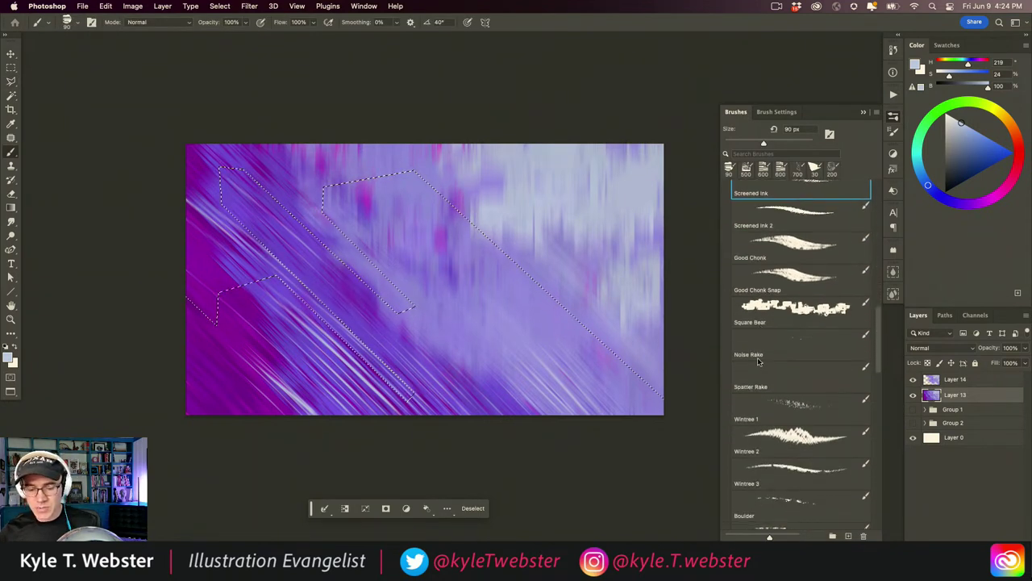
{"action": "scroll", "coordinate": [755, 372], "scroll_direction": "down", "scroll_amount": 5}
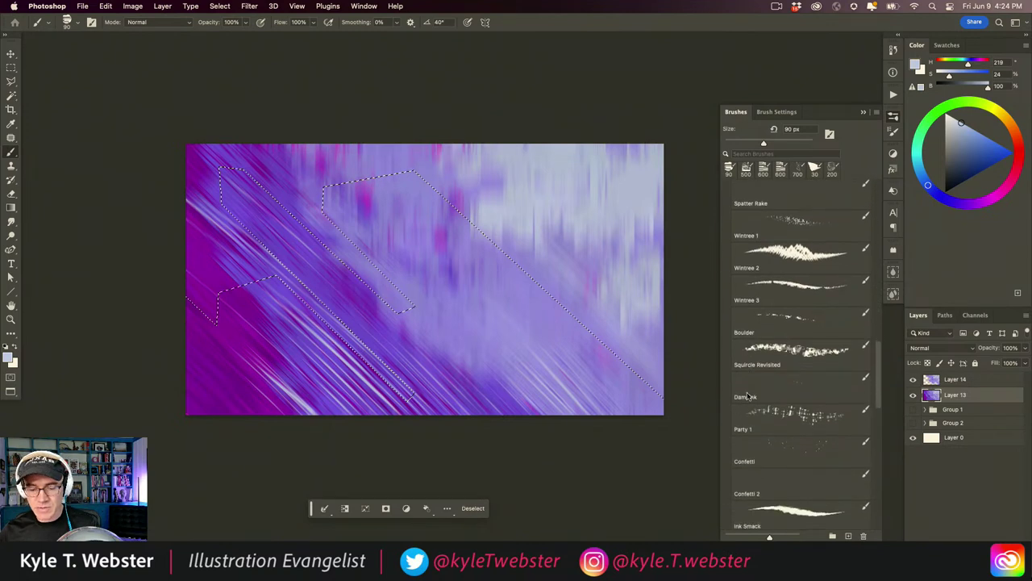
{"action": "scroll", "coordinate": [746, 398], "scroll_direction": "down", "scroll_amount": 1}
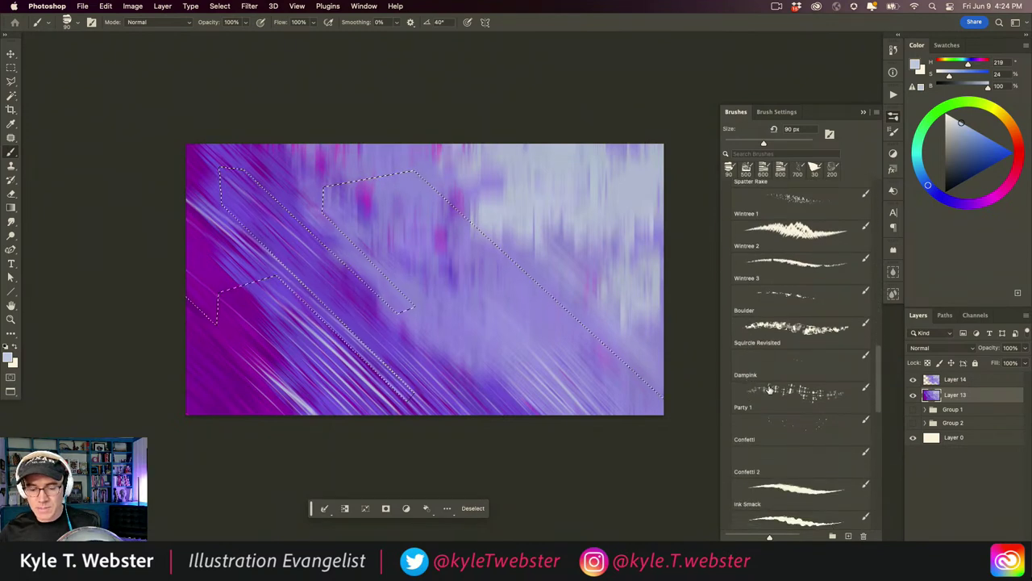
{"action": "left_click", "coordinate": [772, 332]}
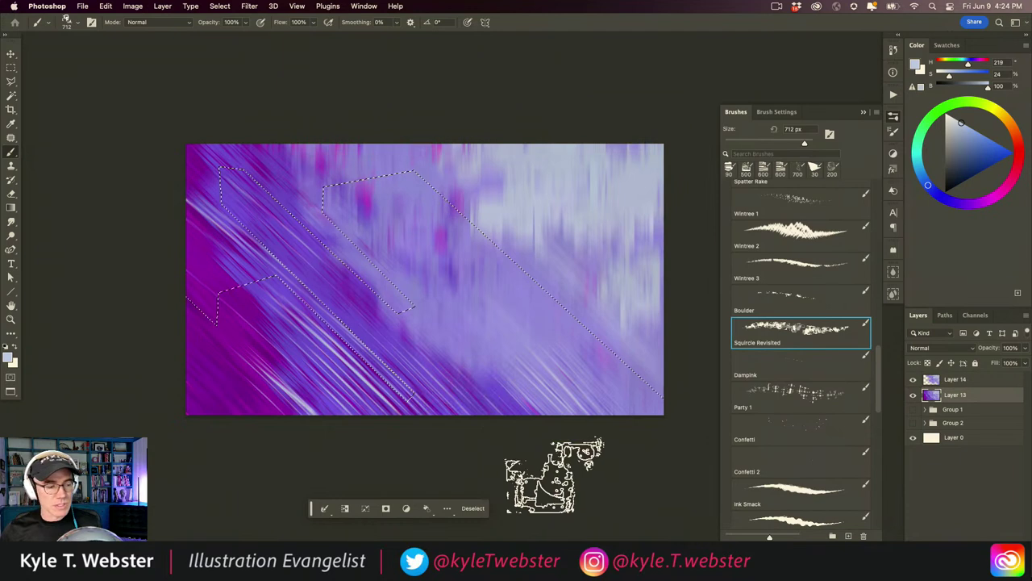
{"action": "left_click", "coordinate": [987, 148]}
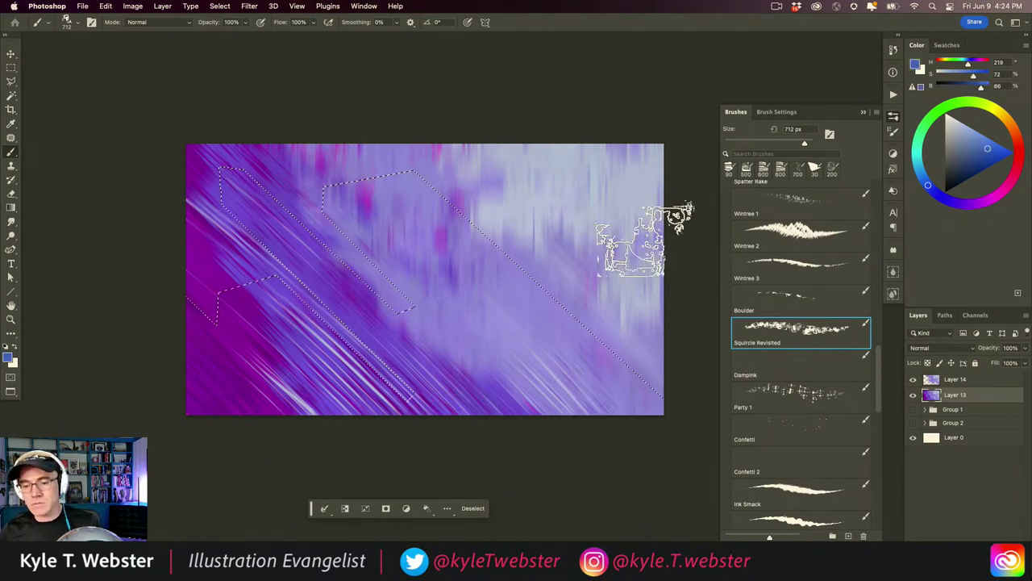
{"action": "key", "text": "alt+bracketright"}
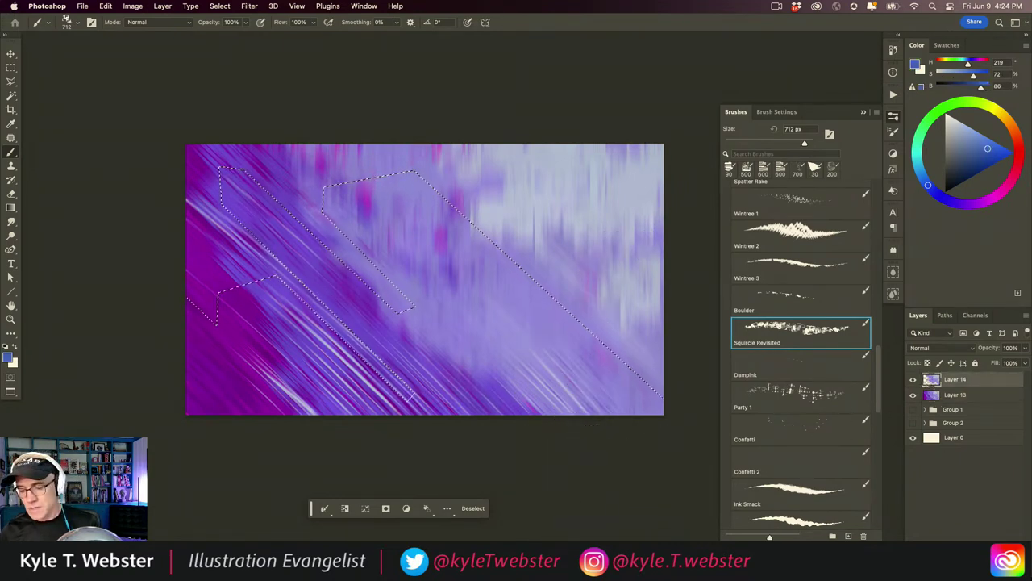
{"action": "key", "text": "super+shift+alt+n"}
Brush blue texture into the bands, lighten the upper-left band lavender-blue, then pick magenta-pink.
{"action": "mouse_move", "coordinate": [569, 449]}
{"action": "left_mouse_down"}
{"action": "mouse_move", "coordinate": [570, 330]}
{"action": "mouse_move", "coordinate": [522, 362]}
{"action": "mouse_move", "coordinate": [612, 373]}
{"action": "mouse_move", "coordinate": [433, 228]}
{"action": "mouse_move", "coordinate": [522, 343]}
{"action": "mouse_move", "coordinate": [538, 413]}
{"action": "mouse_move", "coordinate": [210, 151]}
{"action": "mouse_move", "coordinate": [440, 410]}
{"action": "mouse_move", "coordinate": [296, 302]}
{"action": "mouse_move", "coordinate": [150, 247]}
{"action": "mouse_move", "coordinate": [300, 401]}
{"action": "mouse_move", "coordinate": [295, 432]}
{"action": "mouse_move", "coordinate": [227, 397]}
{"action": "mouse_move", "coordinate": [62, 348]}
{"action": "left_mouse_up"}
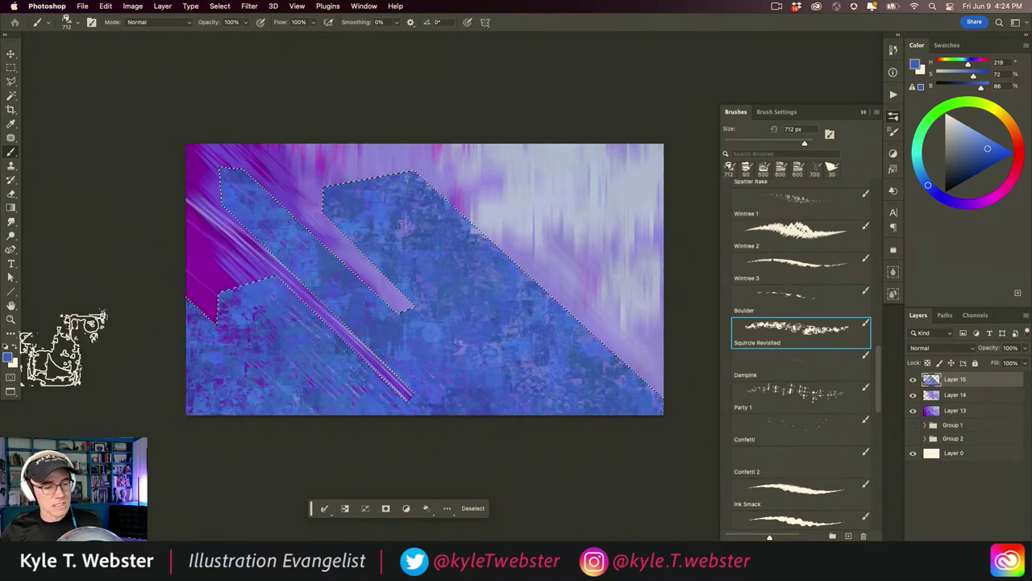
{"action": "mouse_move", "coordinate": [502, 490]}
{"action": "left_mouse_down"}
{"action": "mouse_move", "coordinate": [548, 329]}
{"action": "mouse_move", "coordinate": [535, 350]}
{"action": "mouse_move", "coordinate": [375, 210]}
{"action": "mouse_move", "coordinate": [633, 394]}
{"action": "left_mouse_up"}
{"action": "left_click", "coordinate": [492, 227], "text": "alt"}
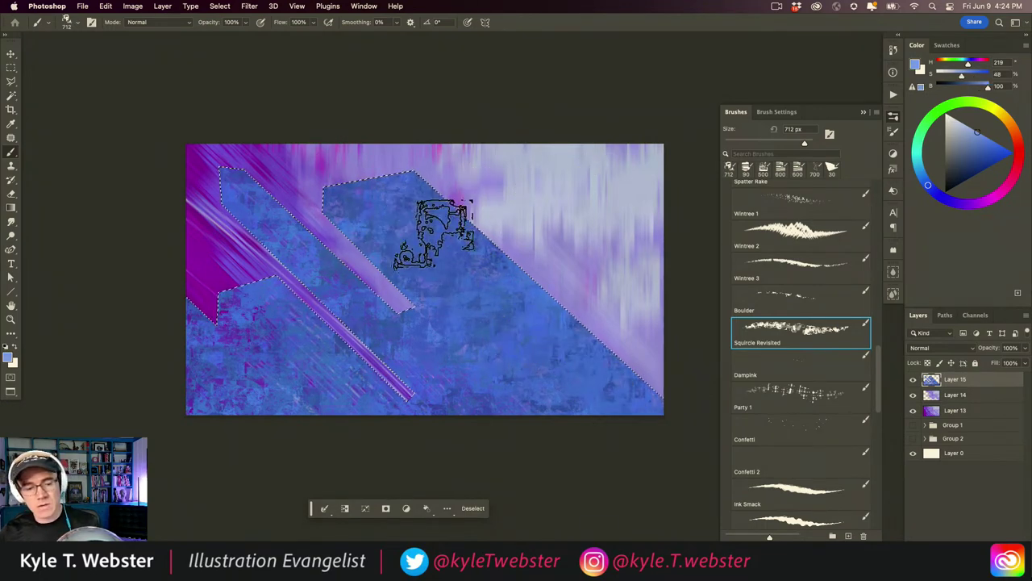
{"action": "mouse_move", "coordinate": [439, 234]}
{"action": "left_mouse_down"}
{"action": "mouse_move", "coordinate": [455, 287]}
{"action": "mouse_move", "coordinate": [335, 185]}
{"action": "mouse_move", "coordinate": [386, 176]}
{"action": "mouse_move", "coordinate": [546, 327]}
{"action": "mouse_move", "coordinate": [528, 242]}
{"action": "left_mouse_up"}
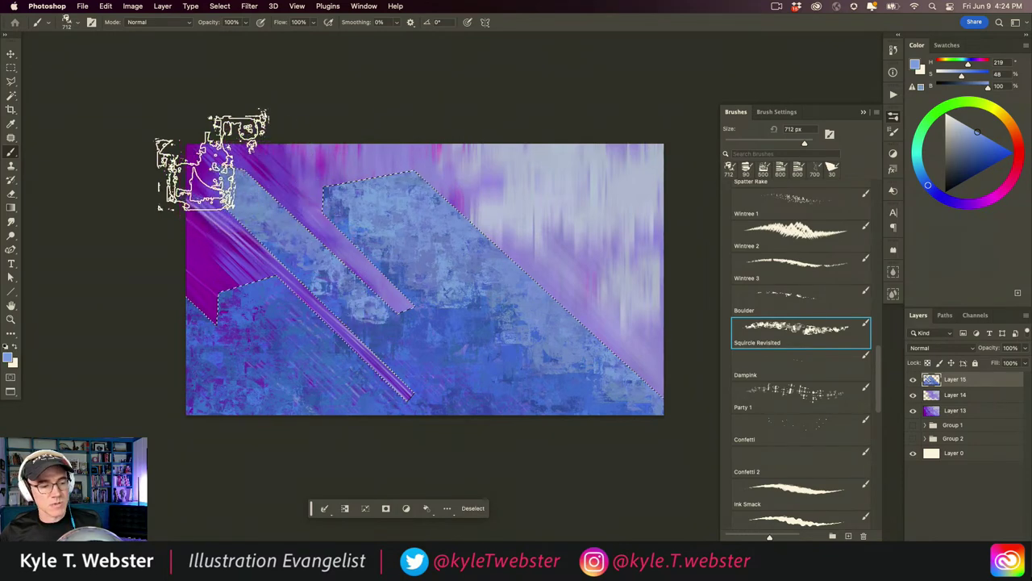
{"action": "mouse_move", "coordinate": [212, 161]}
{"action": "left_mouse_down"}
{"action": "mouse_move", "coordinate": [211, 190]}
{"action": "mouse_move", "coordinate": [255, 308]}
{"action": "mouse_move", "coordinate": [254, 276]}
{"action": "left_mouse_up"}
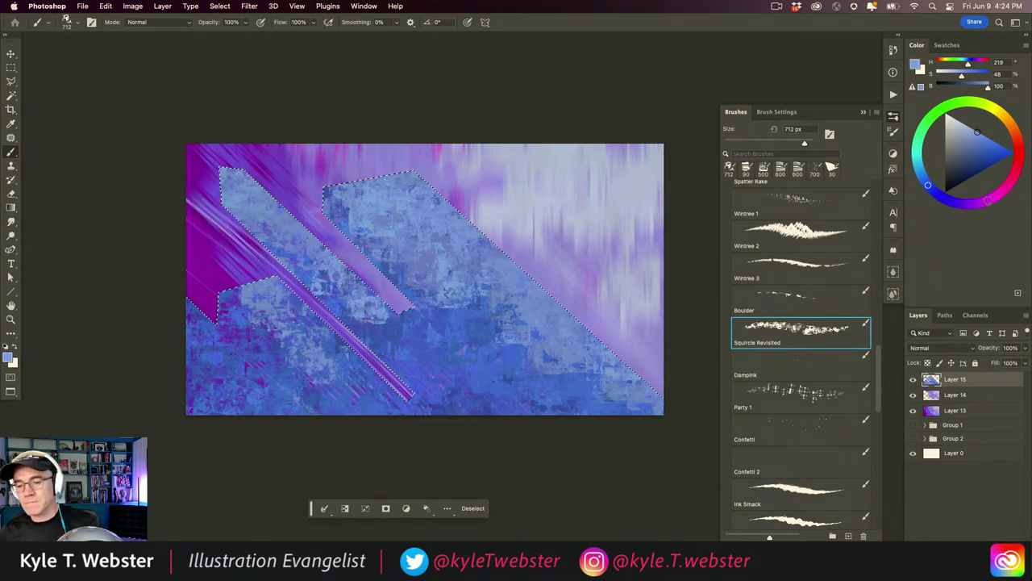
{"action": "left_click_drag", "start_coordinate": [988, 200], "coordinate": [997, 194]}
{"action": "left_click_drag", "start_coordinate": [988, 154], "coordinate": [993, 137]}
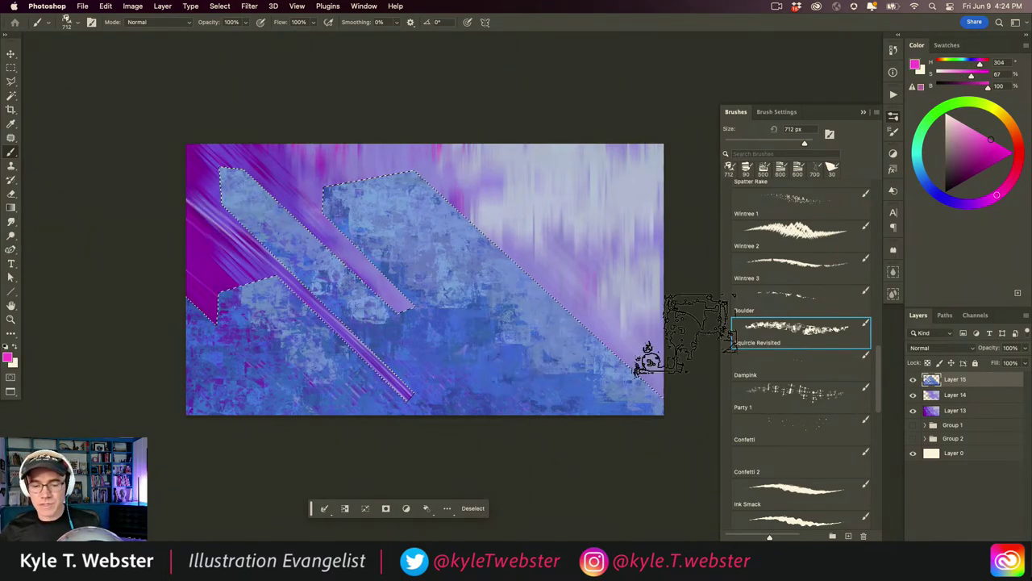
Splatter magenta Party 1 confetti over the strips, deselect, and lock Layer 15's transparency.
{"action": "left_click", "coordinate": [798, 394]}
{"action": "left_click_drag", "start_coordinate": [510, 311], "coordinate": [455, 236]}
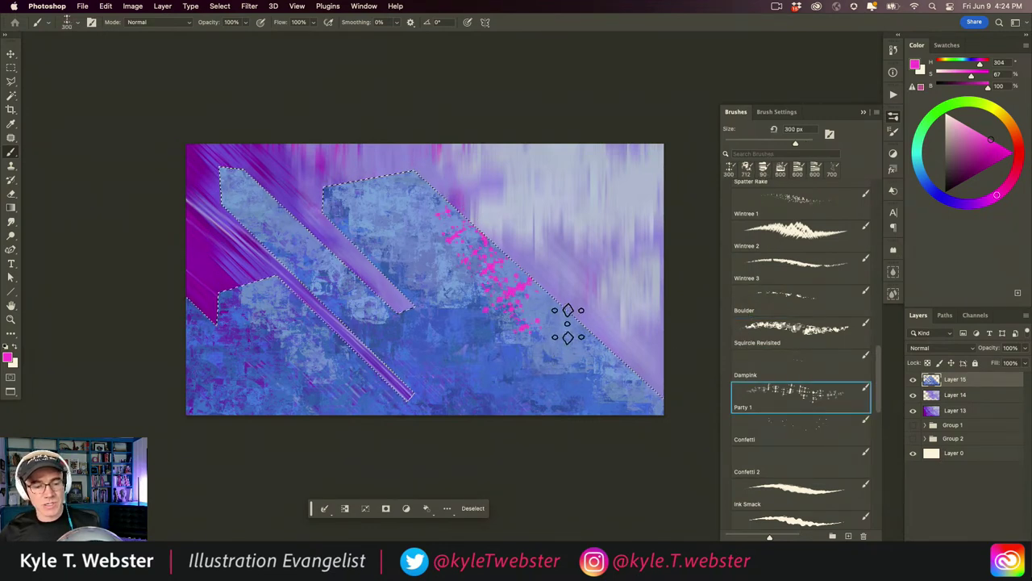
{"action": "mouse_move", "coordinate": [568, 323]}
{"action": "left_mouse_down"}
{"action": "mouse_move", "coordinate": [526, 344]}
{"action": "mouse_move", "coordinate": [559, 370]}
{"action": "mouse_move", "coordinate": [594, 367]}
{"action": "left_mouse_up"}
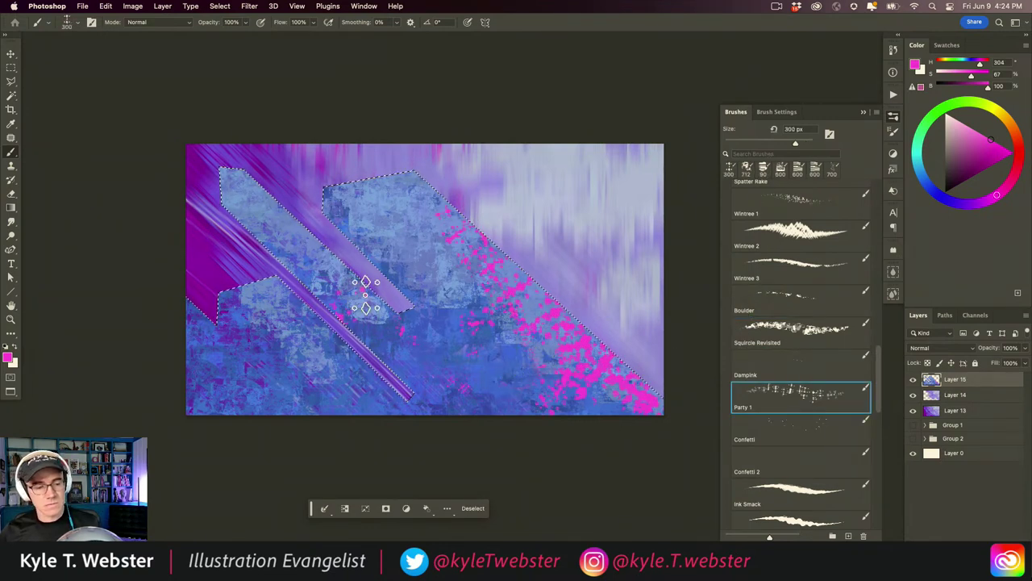
{"action": "mouse_move", "coordinate": [289, 252]}
{"action": "left_mouse_down"}
{"action": "mouse_move", "coordinate": [241, 176]}
{"action": "mouse_move", "coordinate": [357, 233]}
{"action": "mouse_move", "coordinate": [365, 308]}
{"action": "mouse_move", "coordinate": [284, 365]}
{"action": "mouse_move", "coordinate": [259, 328]}
{"action": "mouse_move", "coordinate": [247, 363]}
{"action": "mouse_move", "coordinate": [343, 364]}
{"action": "mouse_move", "coordinate": [382, 329]}
{"action": "mouse_move", "coordinate": [423, 351]}
{"action": "left_mouse_up"}
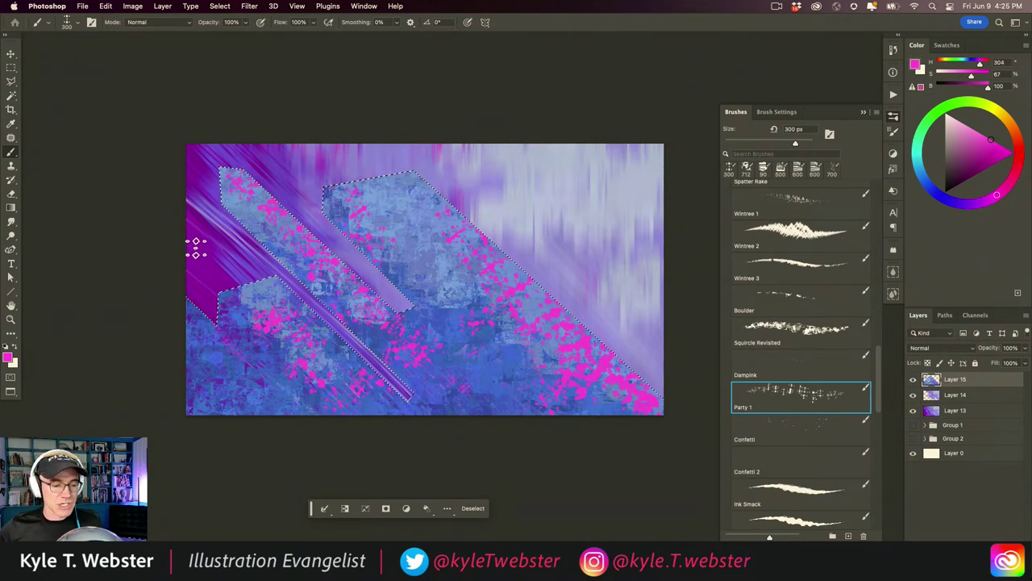
{"action": "key", "text": "super+d"}
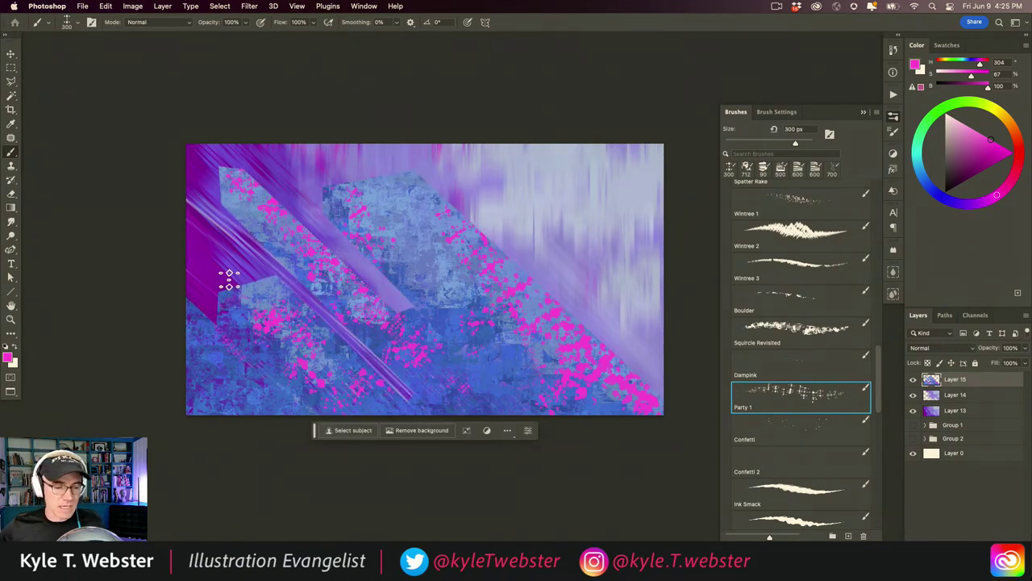
{"action": "key", "text": "slash"}
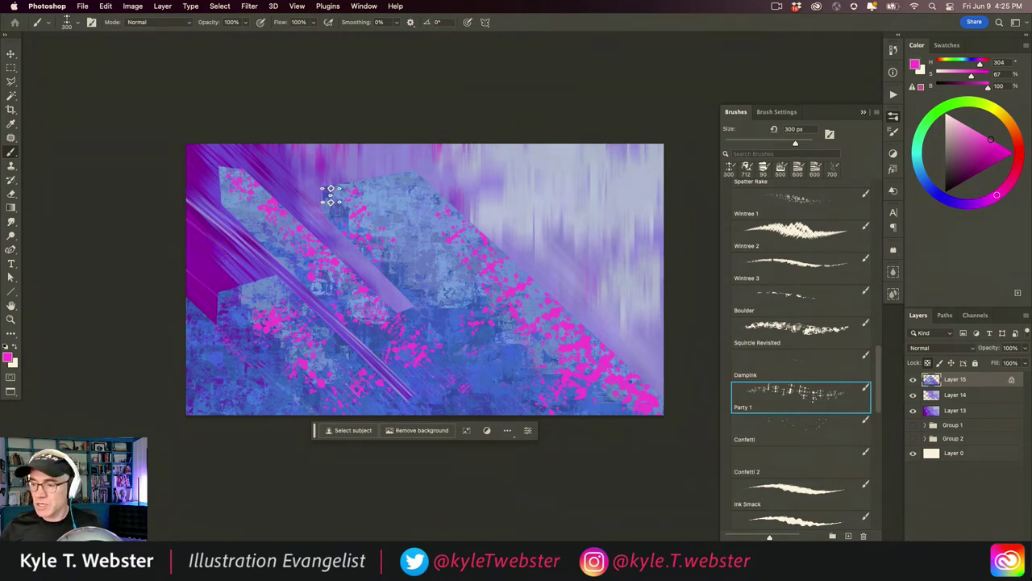
Begin a Polygonal Lasso outline of long diagonal strips from the upper shape past the bottom edge.
{"action": "key", "text": "l"}
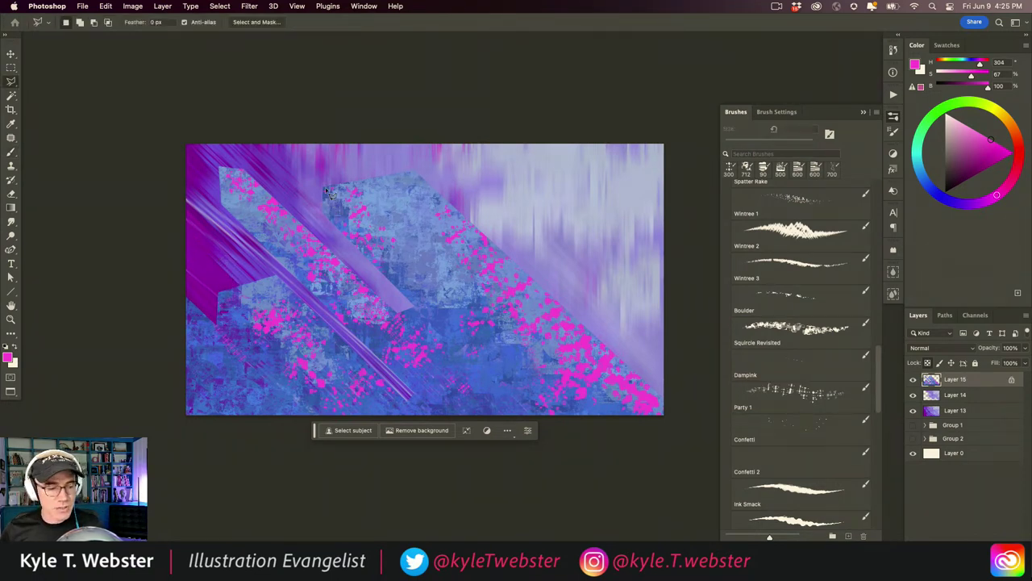
{"action": "left_click", "coordinate": [324, 189]}
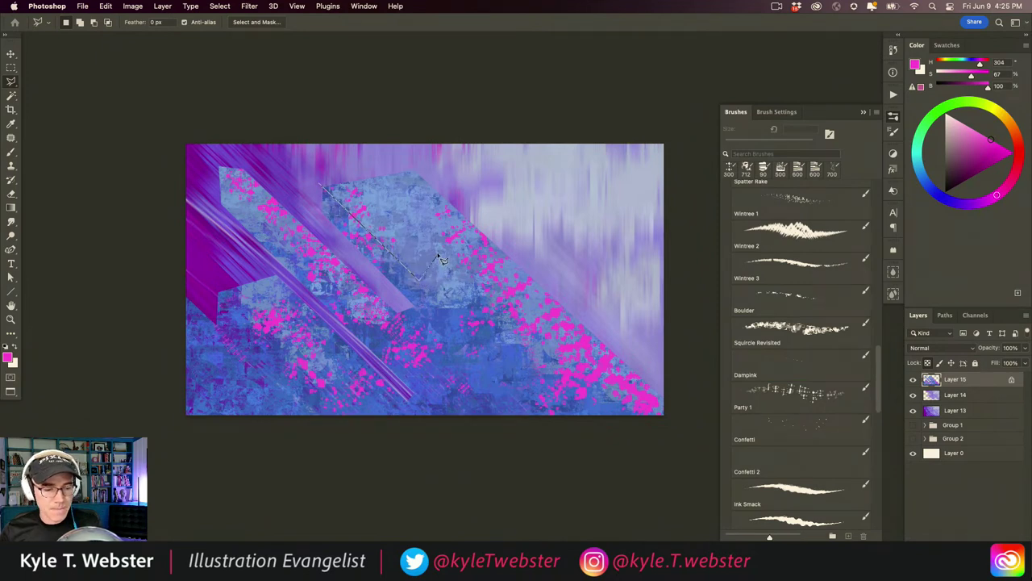
{"action": "left_click", "coordinate": [434, 263]}
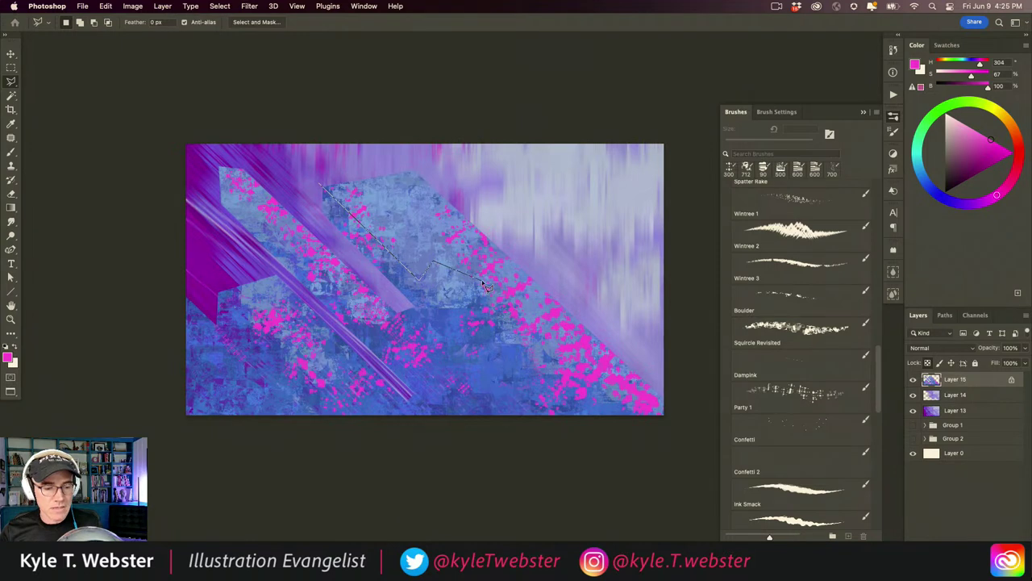
{"action": "left_click", "coordinate": [484, 283]}
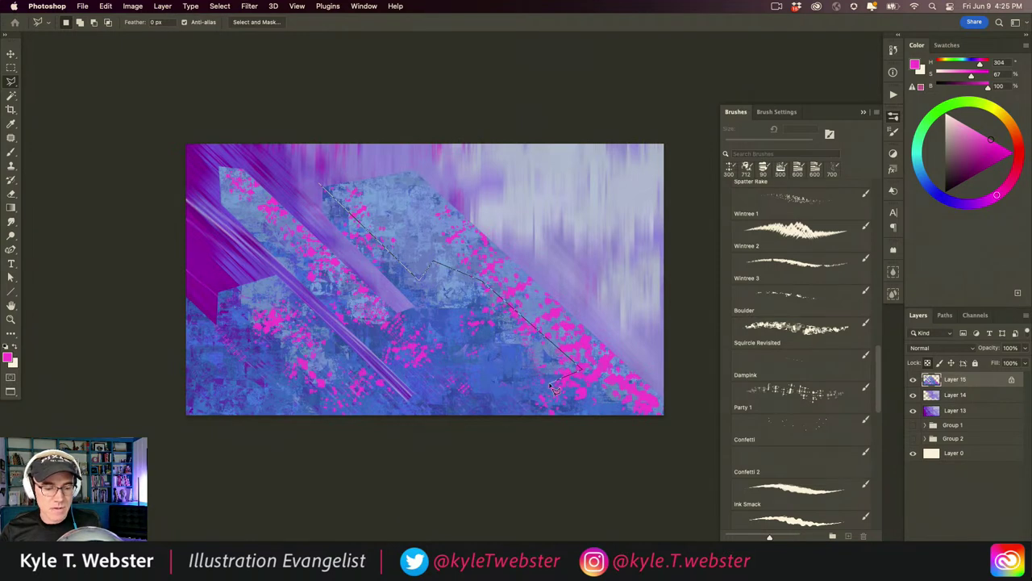
{"action": "left_click", "coordinate": [446, 310]}
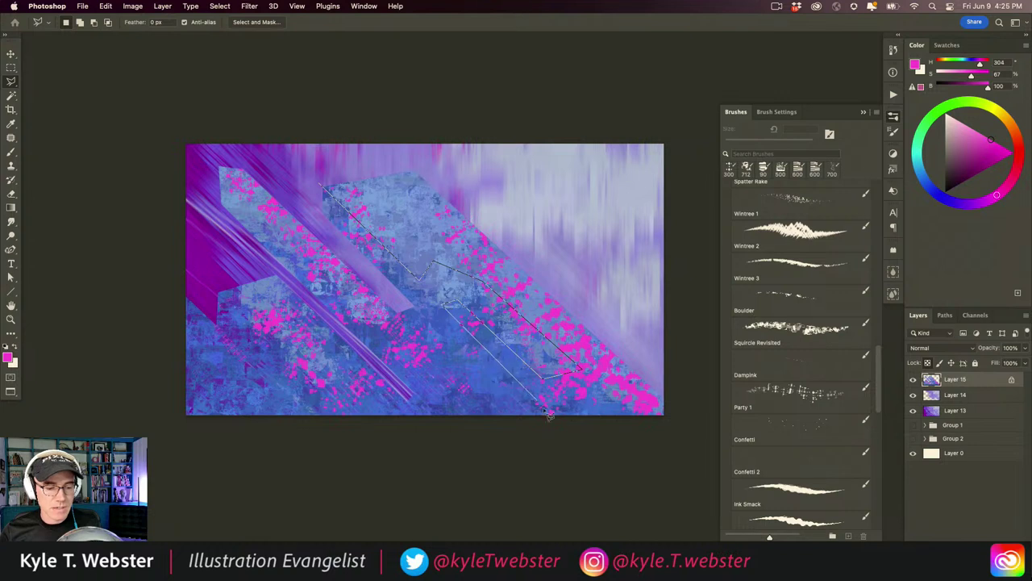
{"action": "left_click", "coordinate": [594, 451]}
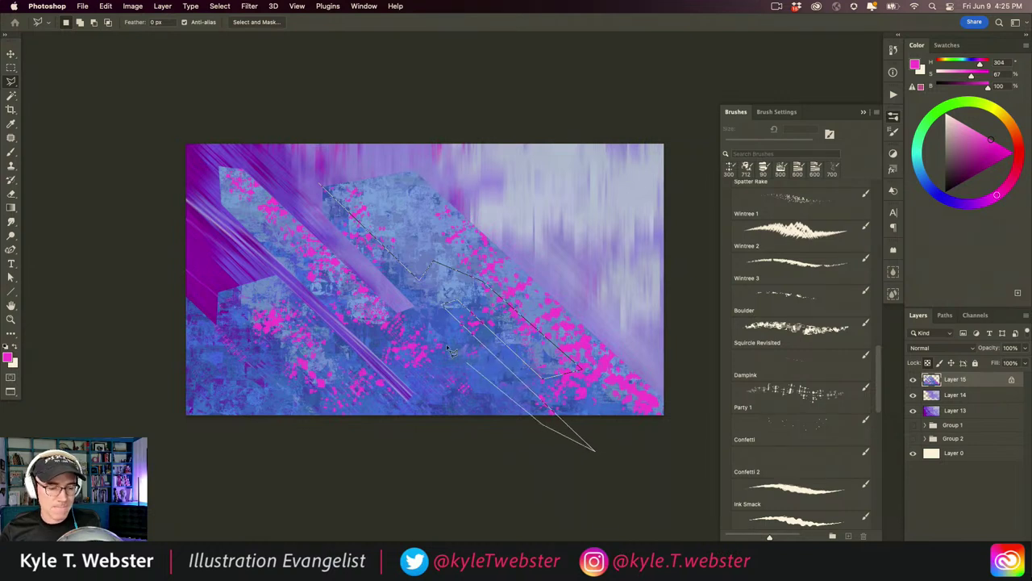
{"action": "left_click", "coordinate": [532, 418]}
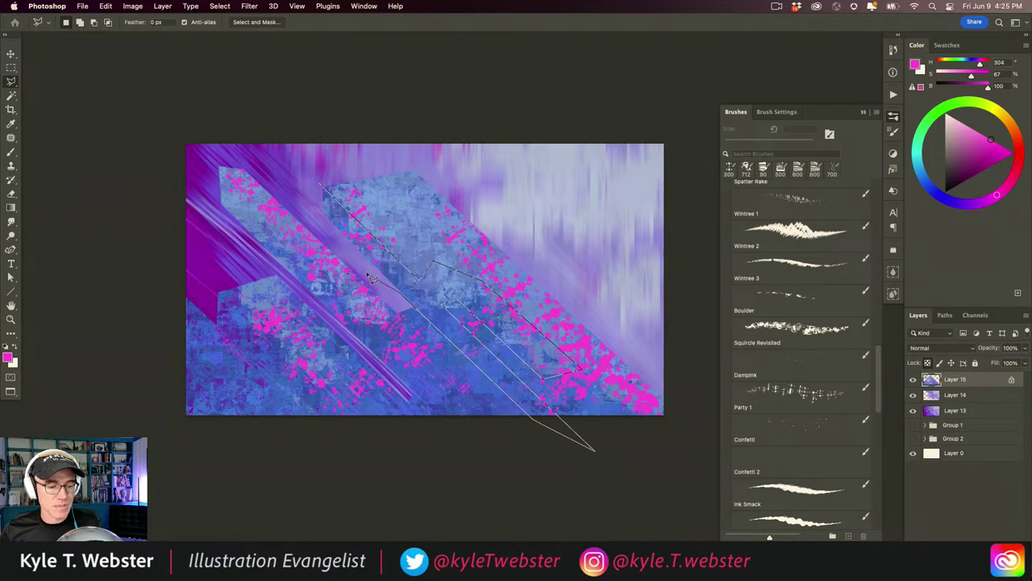
{"action": "left_click", "coordinate": [219, 167]}
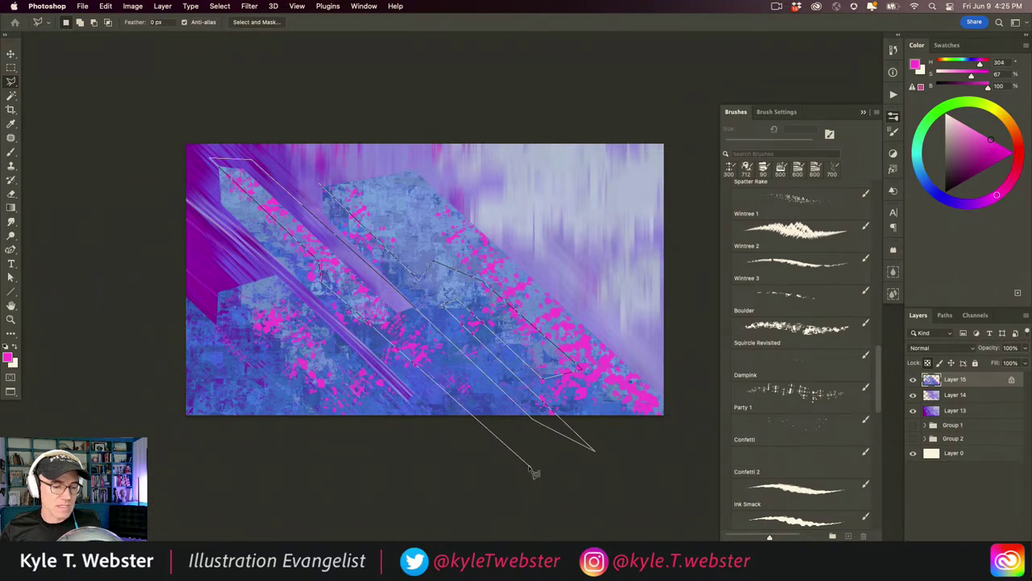
Continue the outline along the left-hand strip, around the canvas's left side, and close it.
{"action": "left_click", "coordinate": [442, 435]}
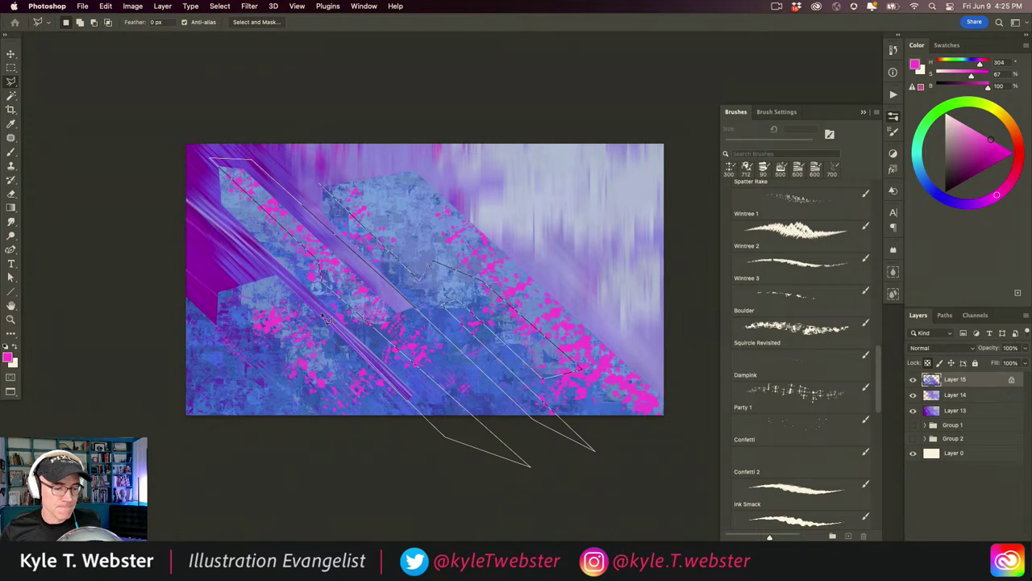
{"action": "left_click", "coordinate": [266, 262]}
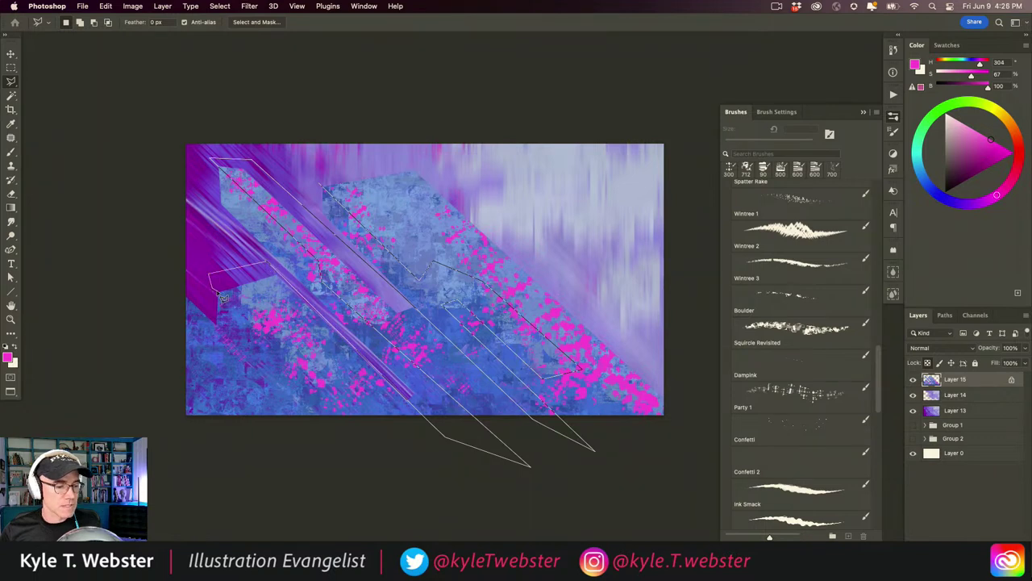
{"action": "left_click", "coordinate": [217, 286]}
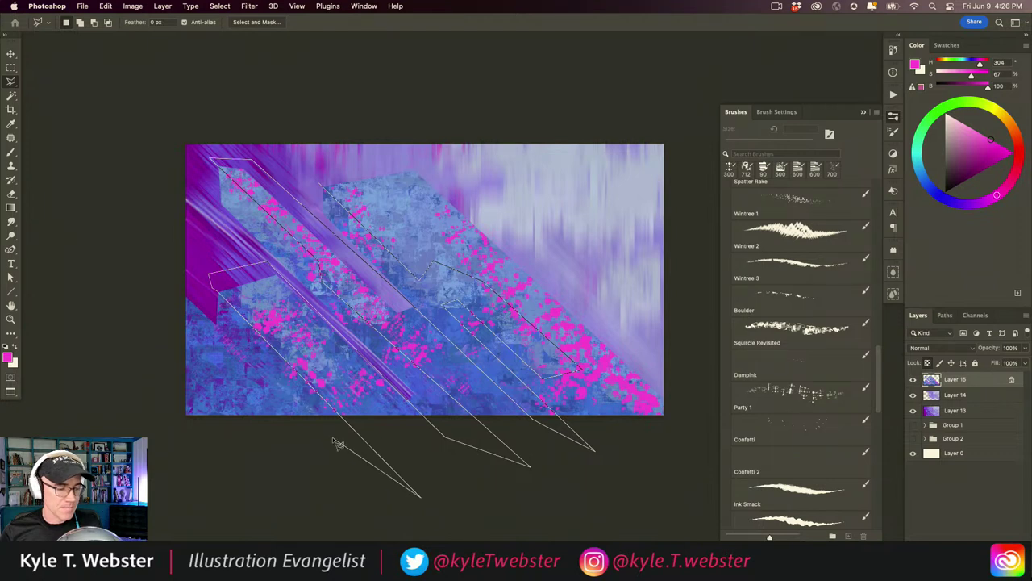
{"action": "left_click", "coordinate": [166, 278]}
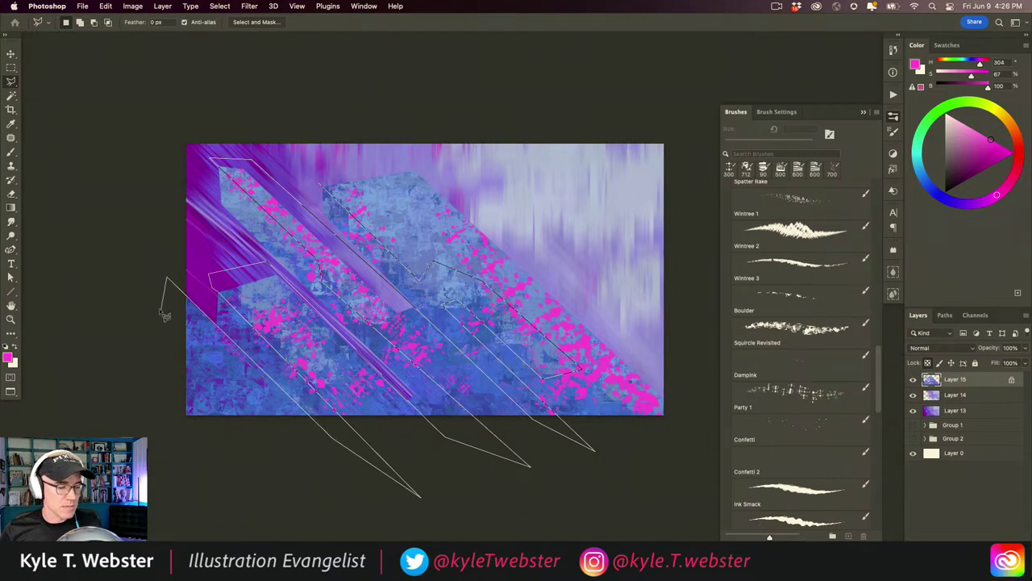
{"action": "left_click", "coordinate": [160, 310]}
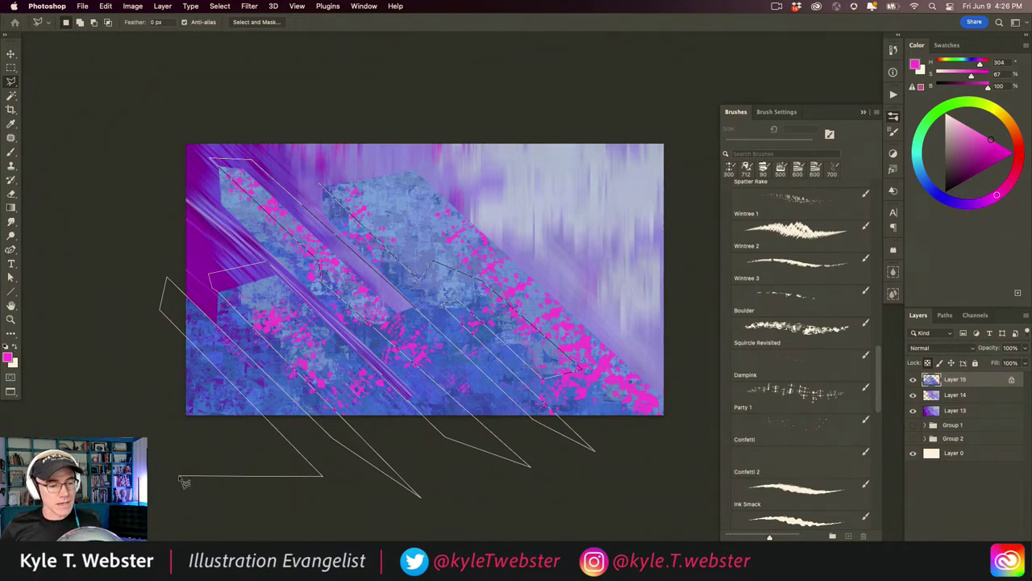
{"action": "left_click", "coordinate": [149, 473]}
{"action": "left_click", "coordinate": [84, 373]}
{"action": "left_click", "coordinate": [108, 141]}
{"action": "left_click", "coordinate": [242, 101]}
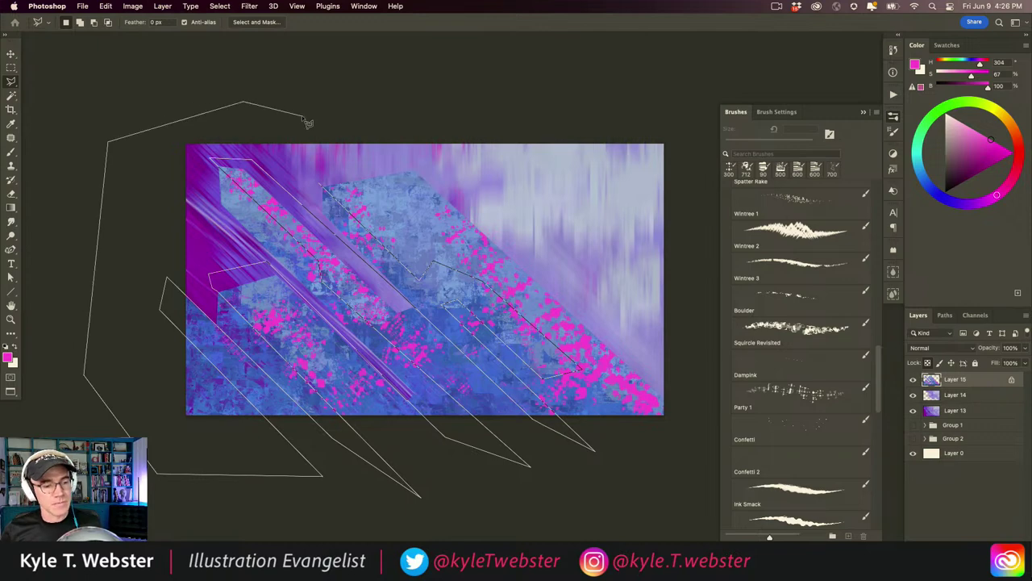
{"action": "left_click", "coordinate": [306, 121]}
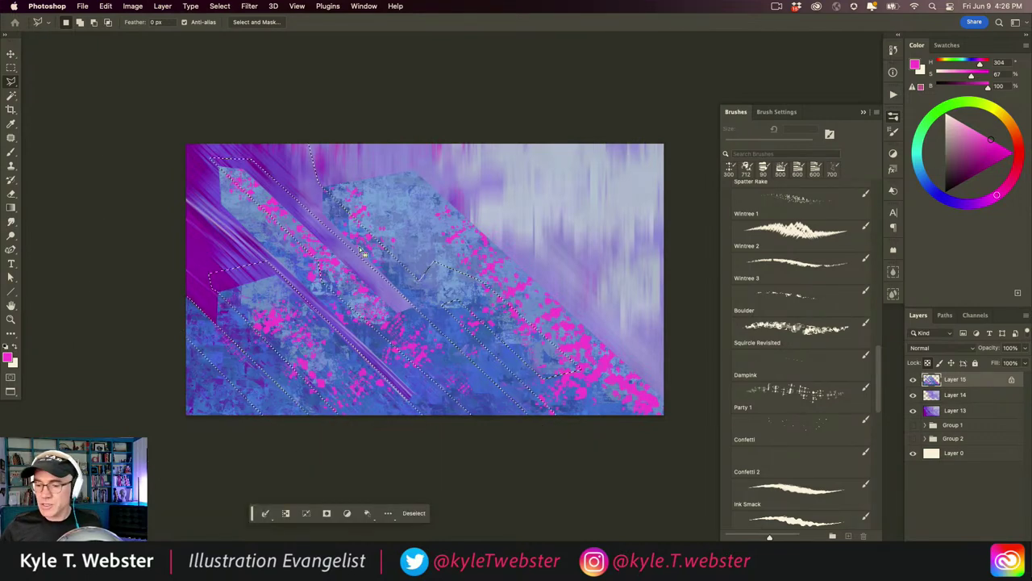
Return to the Brush tool and collapse the Winter-2023 brush folder.
{"action": "key", "text": "b"}
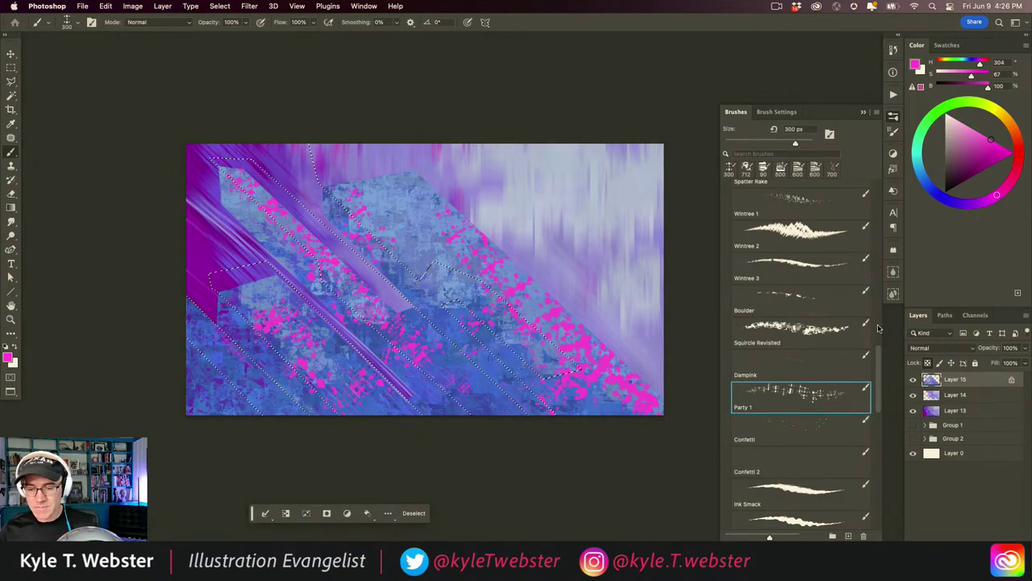
{"action": "scroll", "coordinate": [798, 314], "scroll_direction": "up", "scroll_amount": 10}
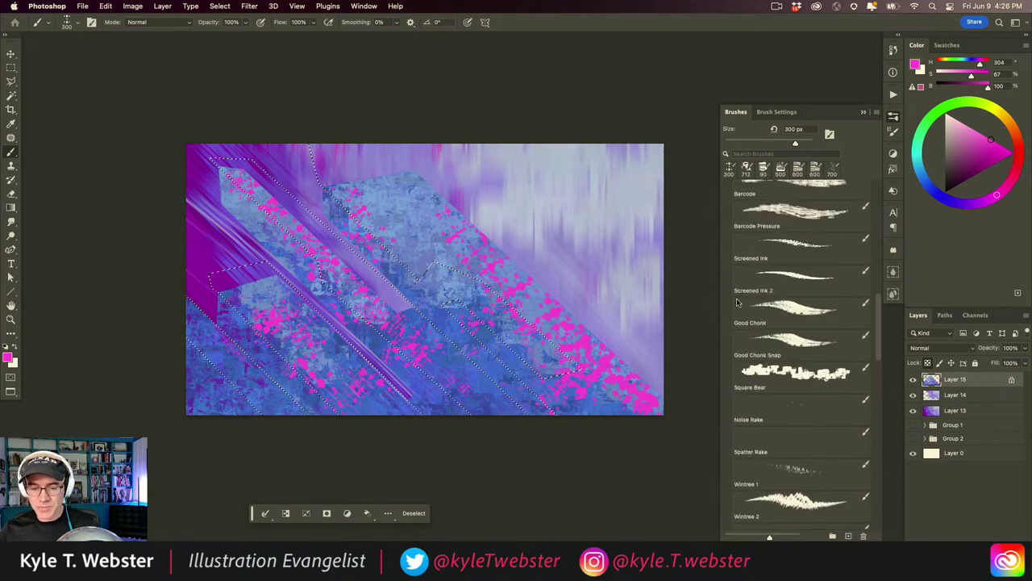
{"action": "scroll", "coordinate": [737, 301], "scroll_direction": "up", "scroll_amount": 5}
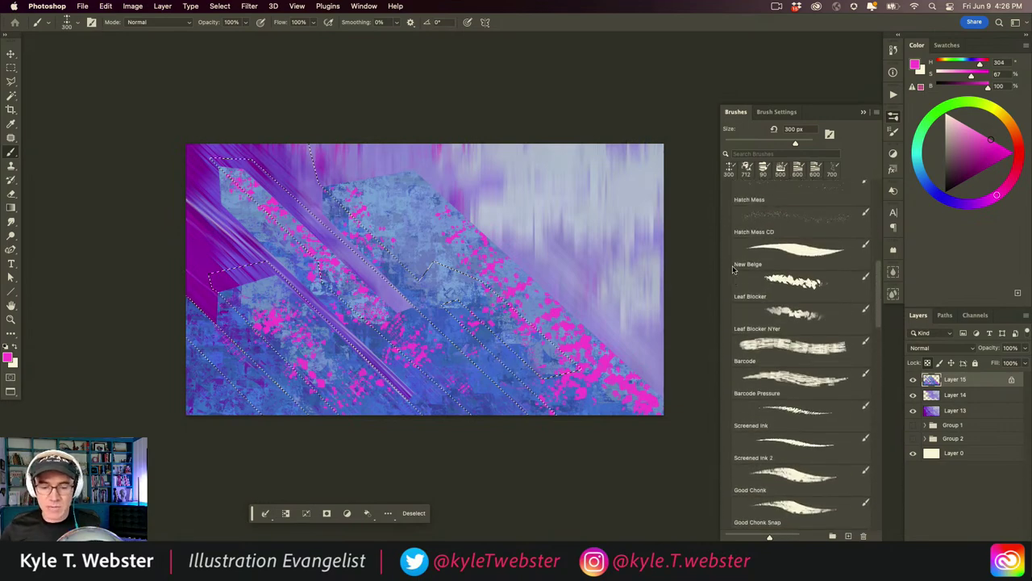
{"action": "scroll", "coordinate": [776, 256], "scroll_direction": "up", "scroll_amount": 4}
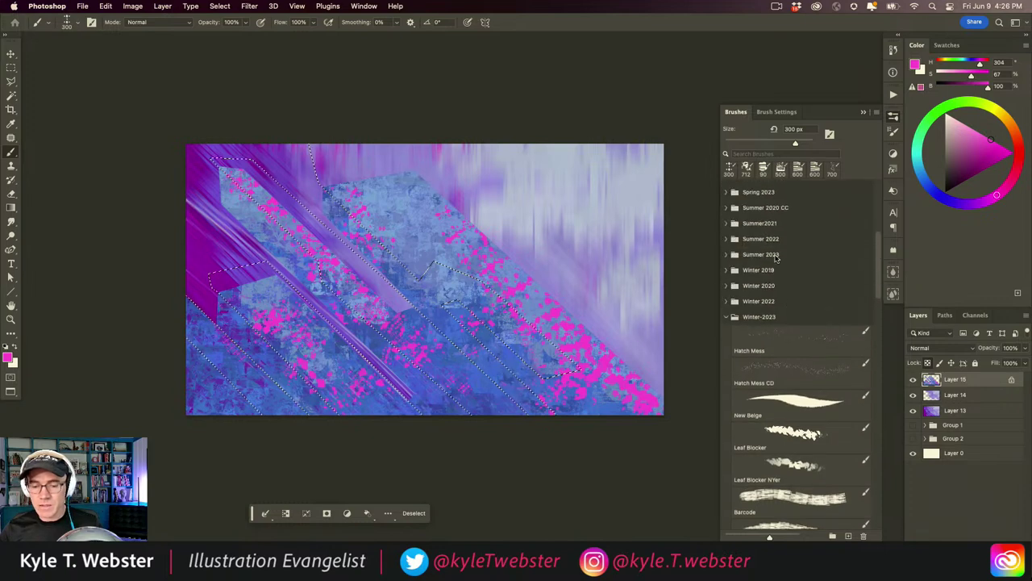
{"action": "scroll", "coordinate": [776, 256], "scroll_direction": "down", "scroll_amount": 2}
{"action": "left_click", "coordinate": [725, 273]}
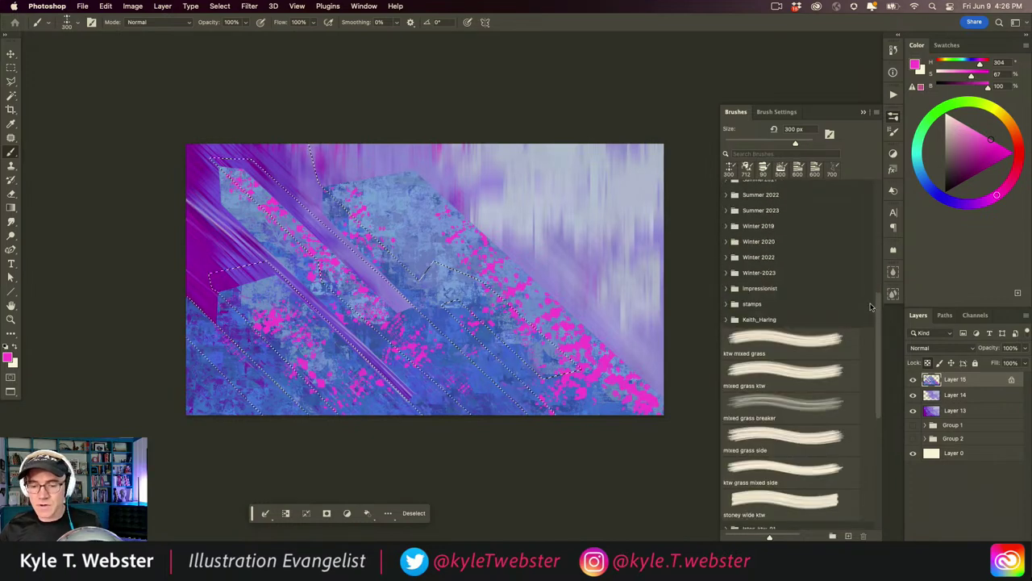
Expand the Fall 2022 folder and browse its brushes, such as Beast Mode and Blobby Boy.
{"action": "scroll", "coordinate": [871, 306], "scroll_direction": "up", "scroll_amount": 5}
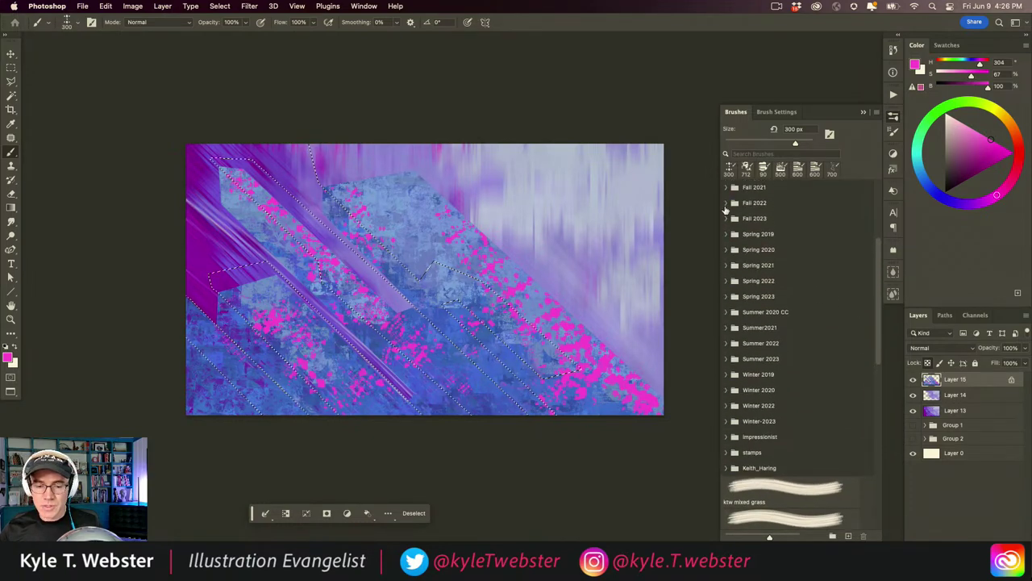
{"action": "left_click", "coordinate": [726, 206]}
{"action": "left_click_drag", "start_coordinate": [879, 230], "coordinate": [756, 259]}
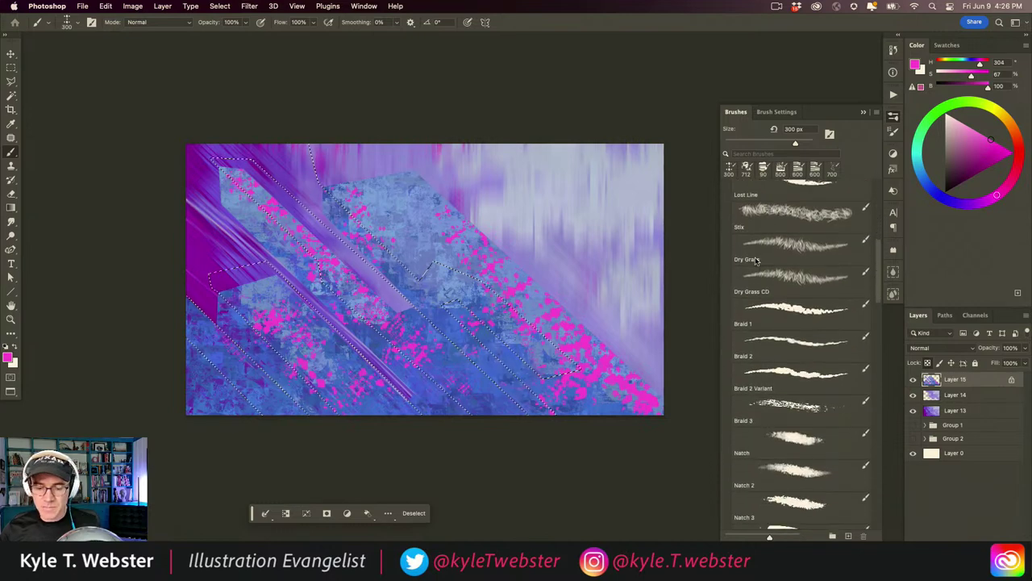
{"action": "scroll", "coordinate": [756, 259], "scroll_direction": "down", "scroll_amount": 9}
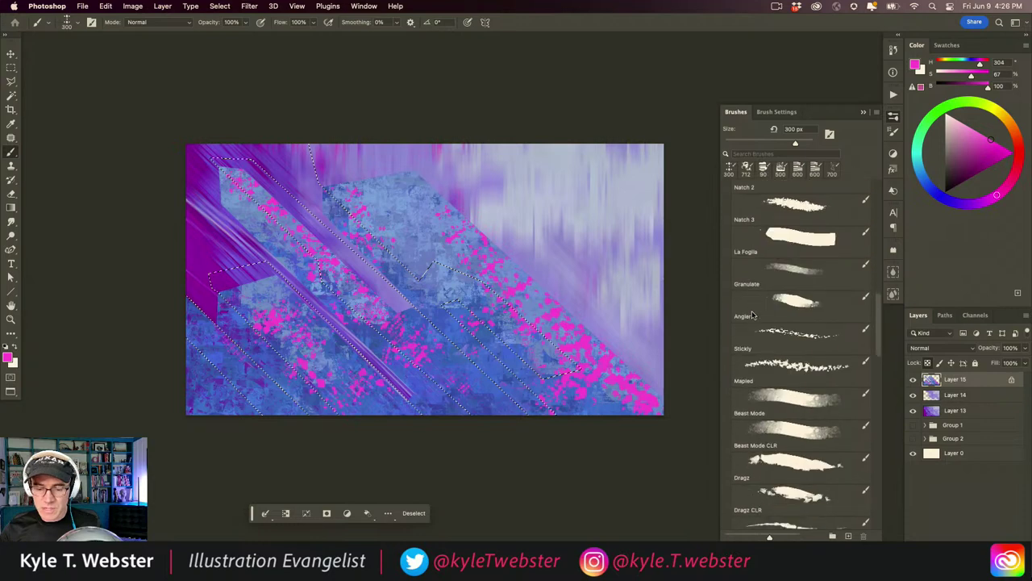
{"action": "scroll", "coordinate": [753, 314], "scroll_direction": "down", "scroll_amount": 4}
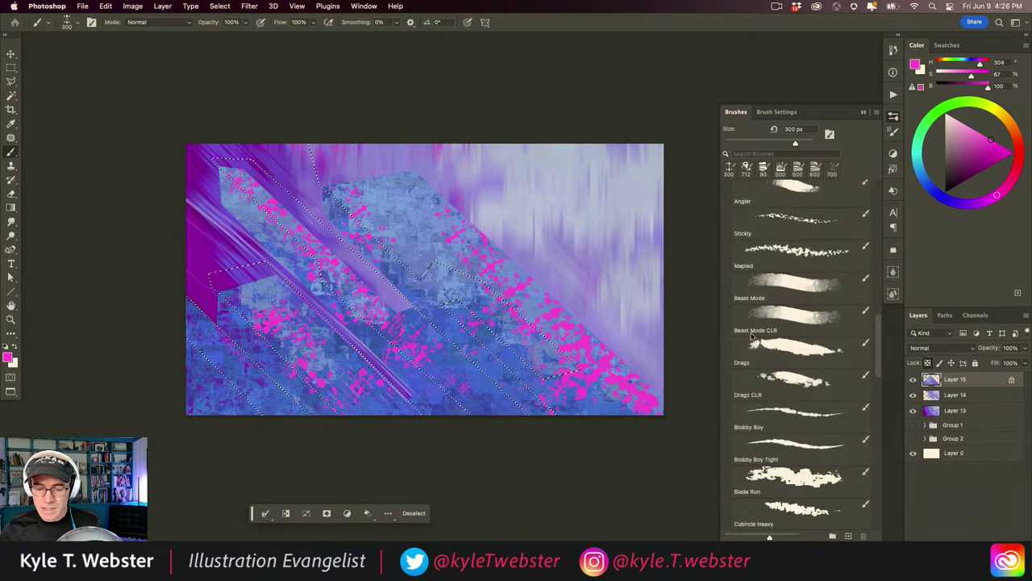
{"action": "scroll", "coordinate": [751, 337], "scroll_direction": "down", "scroll_amount": 1}
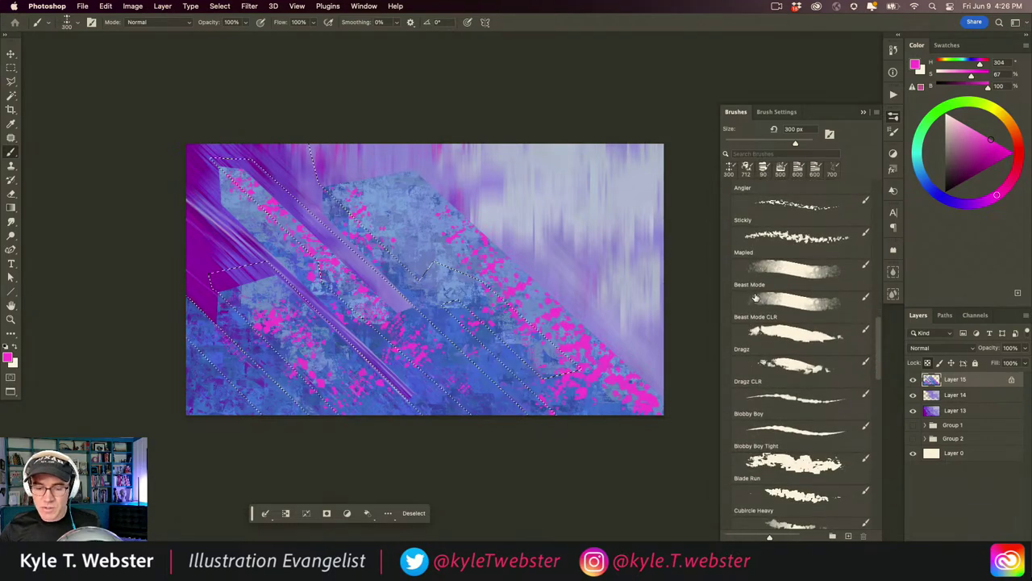
Paint dark navy strokes inside the selection with the 718 px Blade Run brush.
{"action": "scroll", "coordinate": [877, 326], "scroll_direction": "down", "scroll_amount": 3}
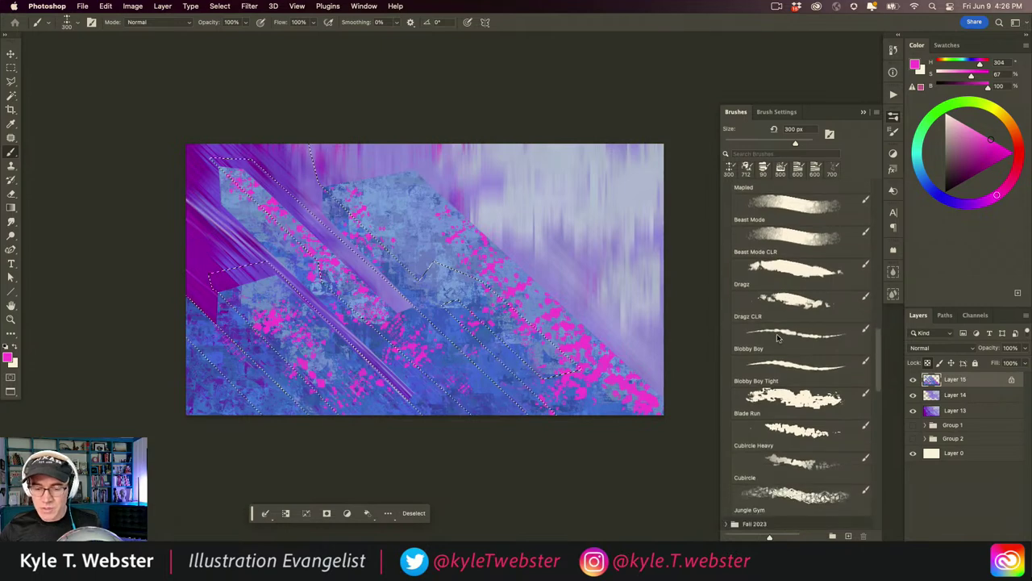
{"action": "left_click", "coordinate": [794, 395]}
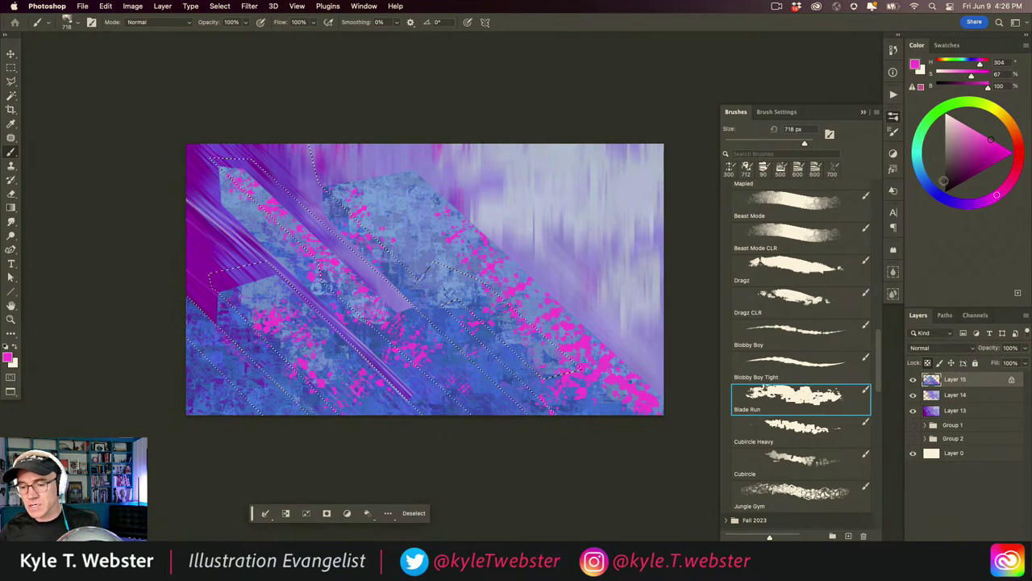
{"action": "left_click", "coordinate": [931, 188]}
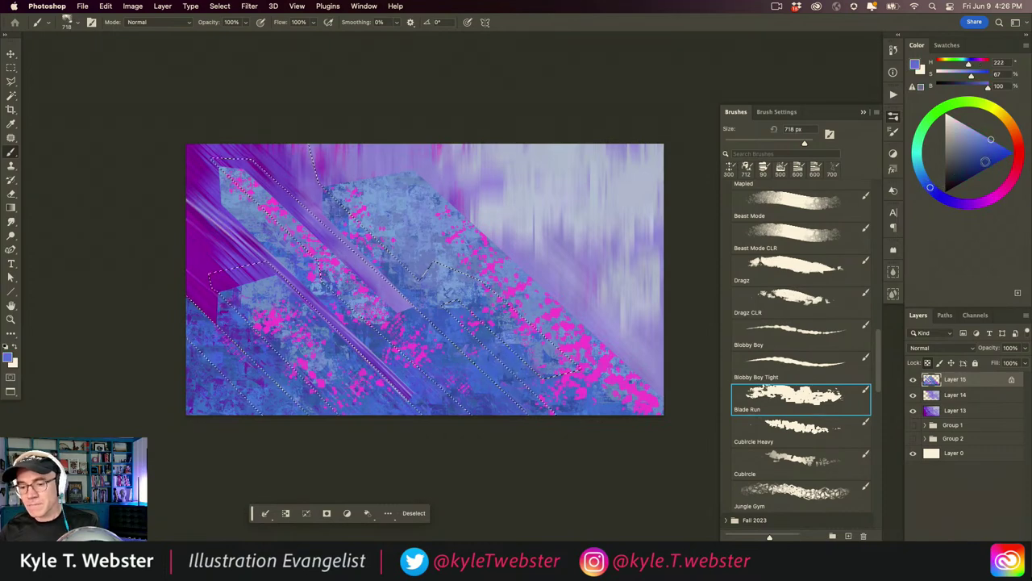
{"action": "left_click", "coordinate": [985, 161]}
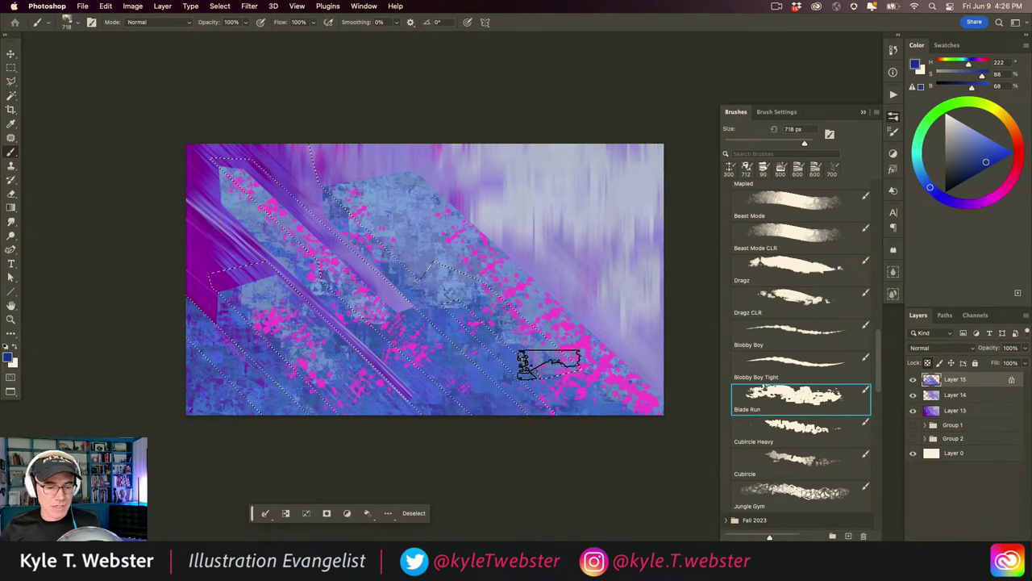
{"action": "mouse_move", "coordinate": [456, 275]}
{"action": "left_mouse_down"}
{"action": "mouse_move", "coordinate": [421, 251]}
{"action": "mouse_move", "coordinate": [499, 362]}
{"action": "mouse_move", "coordinate": [447, 305]}
{"action": "mouse_move", "coordinate": [513, 321]}
{"action": "mouse_move", "coordinate": [576, 391]}
{"action": "mouse_move", "coordinate": [533, 404]}
{"action": "mouse_move", "coordinate": [291, 178]}
{"action": "mouse_move", "coordinate": [263, 174]}
{"action": "mouse_move", "coordinate": [264, 224]}
{"action": "mouse_move", "coordinate": [206, 172]}
{"action": "left_mouse_up"}
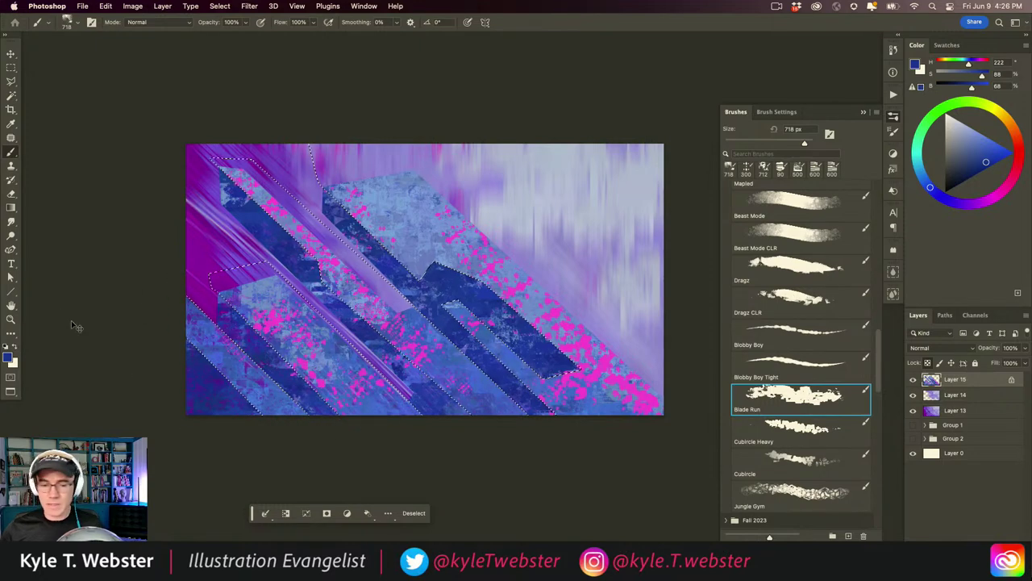
Deselect, reposition the view and switch to the Polygonal Lasso.
{"action": "key", "text": "ctrl+d"}
{"action": "scroll", "coordinate": [260, 317], "scroll_direction": "down", "scroll_amount": 1}
{"action": "scroll", "coordinate": [261, 317], "scroll_direction": "down", "scroll_amount": 3}
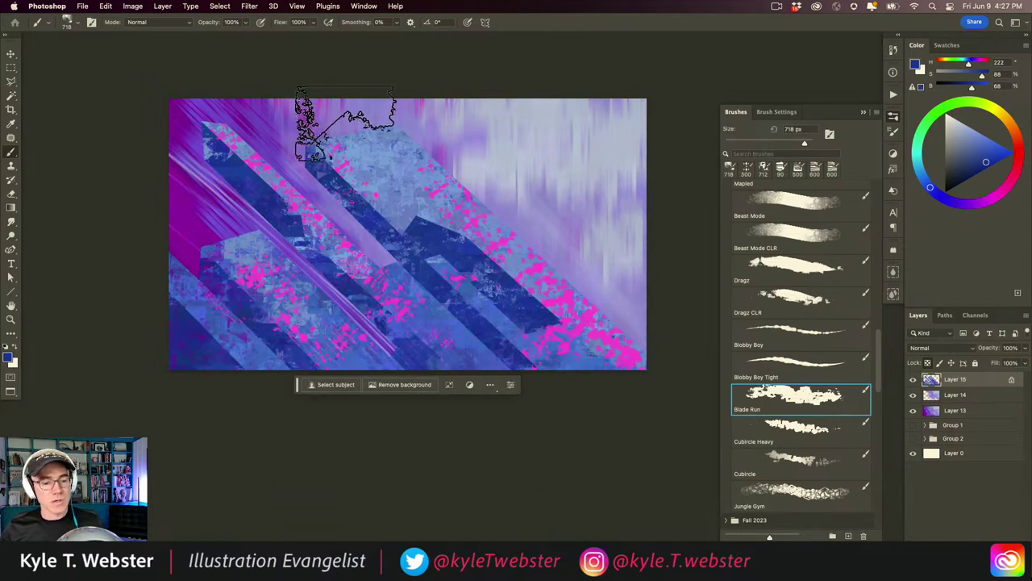
{"action": "left_click_drag", "start_coordinate": [288, 307], "coordinate": [295, 346]}
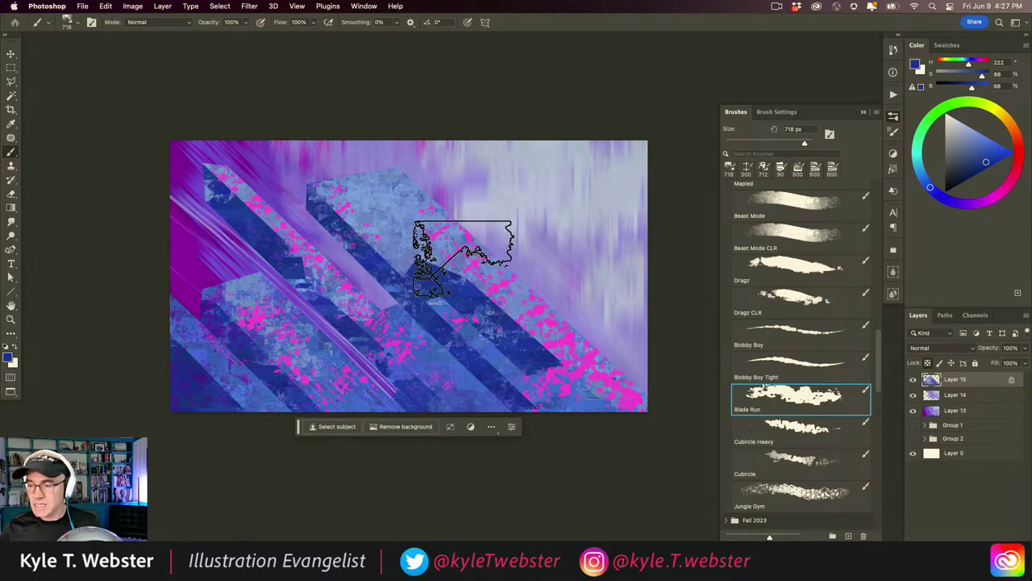
{"action": "key", "text": "l"}
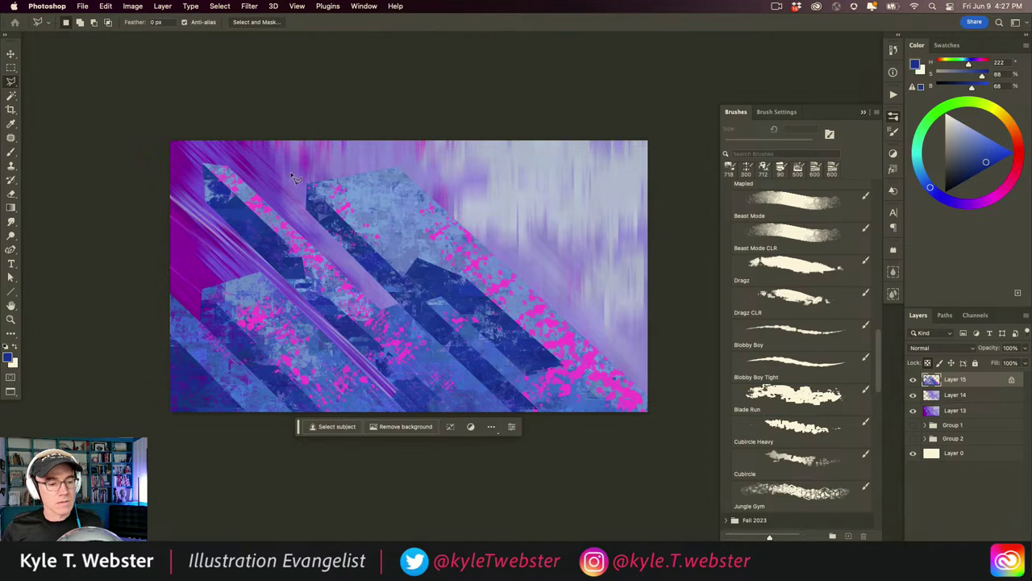
Draw a 150 px feathered diagonal lasso selection over the artwork's upper right.
{"action": "left_click", "coordinate": [170, 22]}
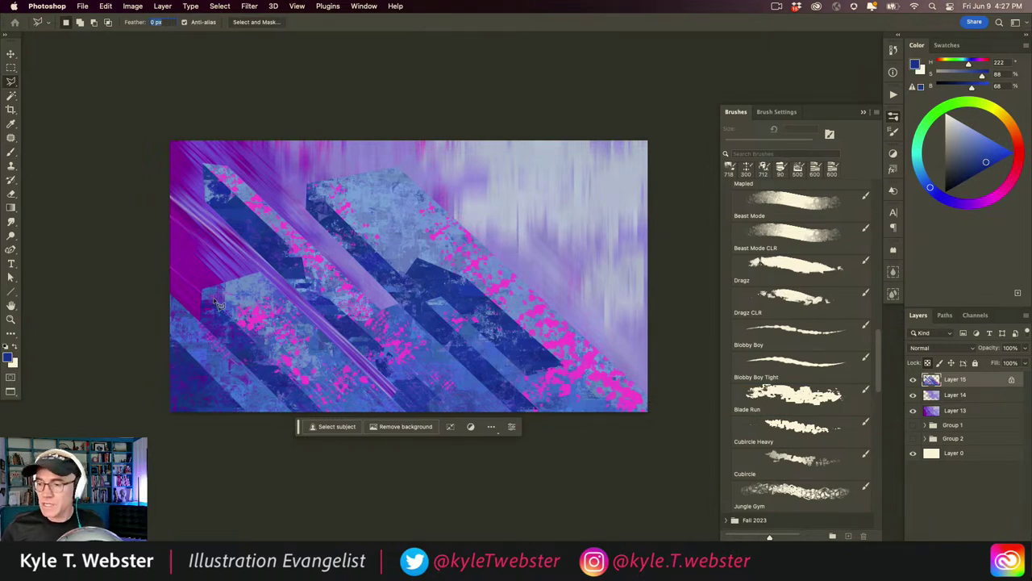
{"action": "type", "text": "150"}
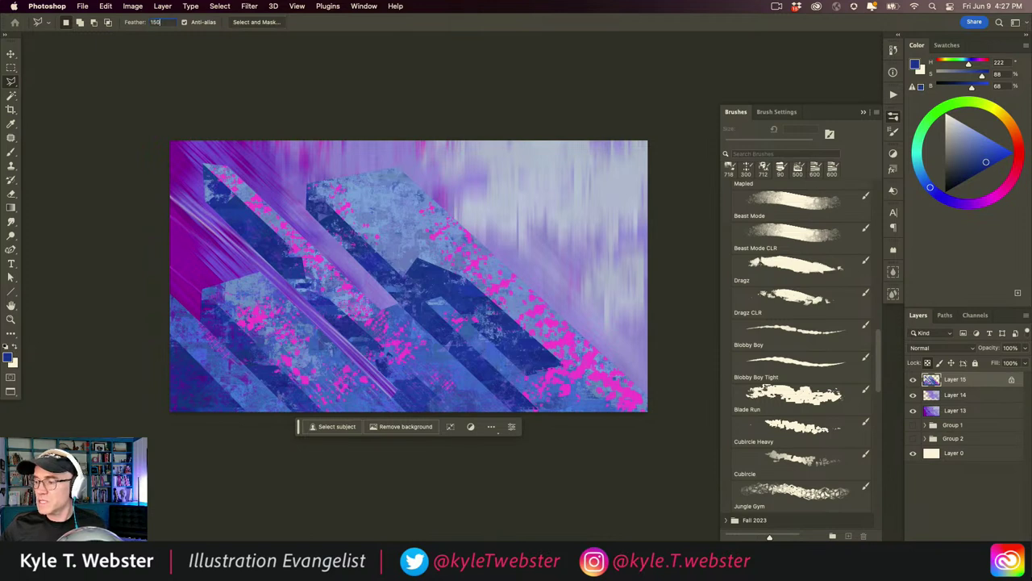
{"action": "scroll", "coordinate": [386, 317], "scroll_direction": "down", "scroll_amount": 1}
{"action": "scroll", "coordinate": [385, 317], "scroll_direction": "down", "scroll_amount": 1}
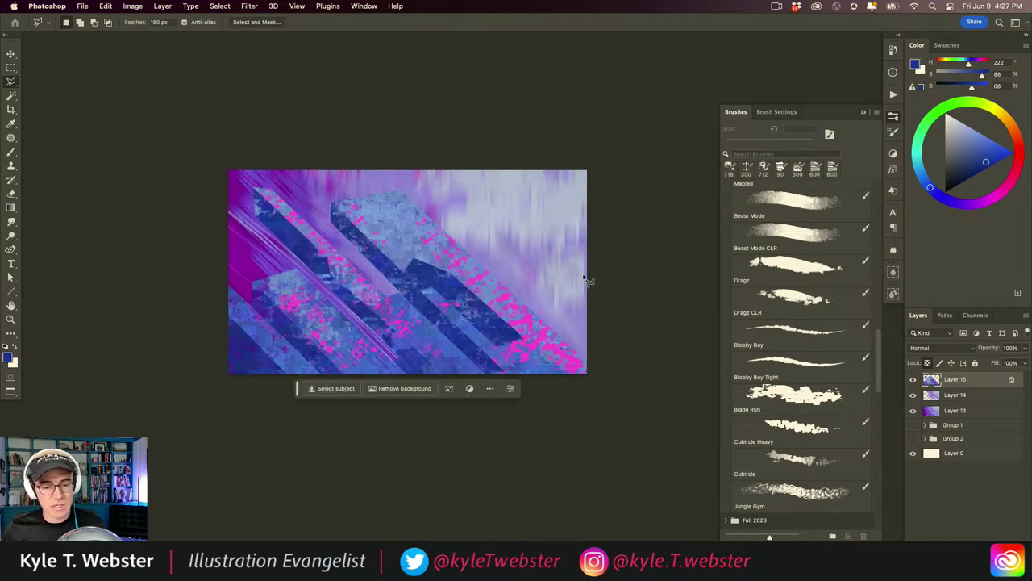
{"action": "left_click", "coordinate": [643, 241]}
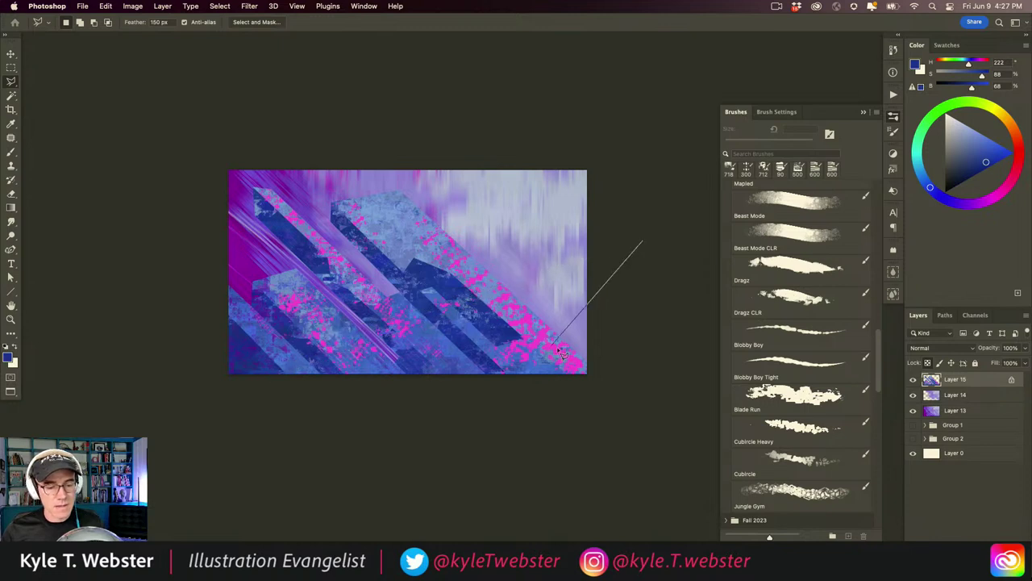
{"action": "left_click", "coordinate": [516, 362]}
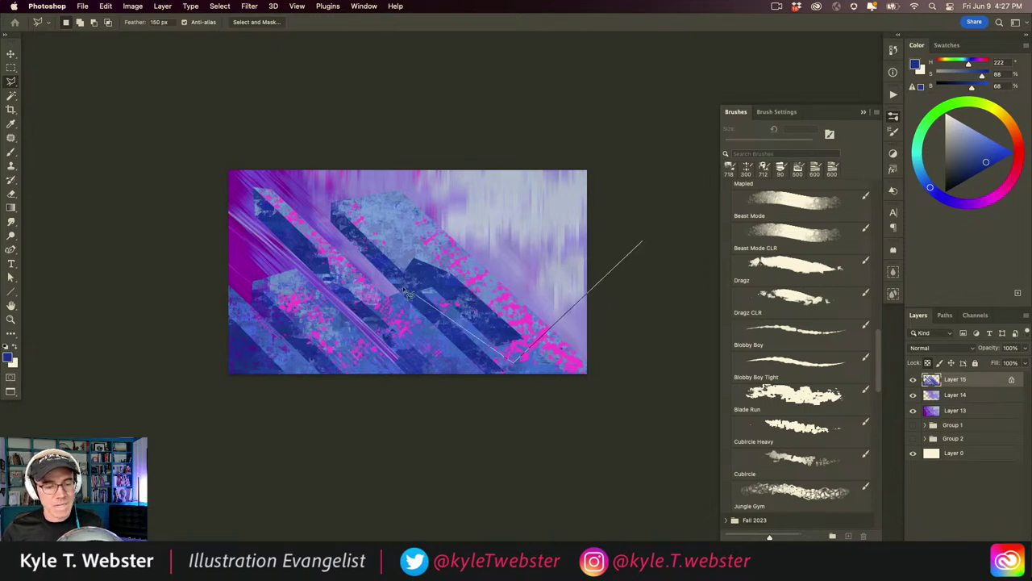
{"action": "left_click", "coordinate": [244, 212]}
{"action": "left_click", "coordinate": [523, 111]}
{"action": "double_click", "coordinate": [634, 142]}
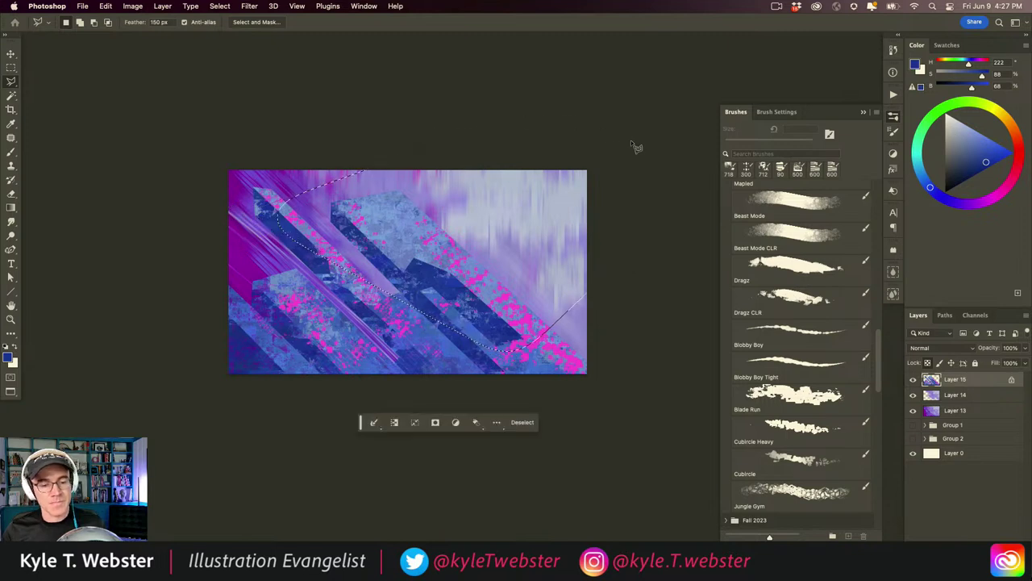
{"action": "left_click", "coordinate": [331, 310], "text": "super"}
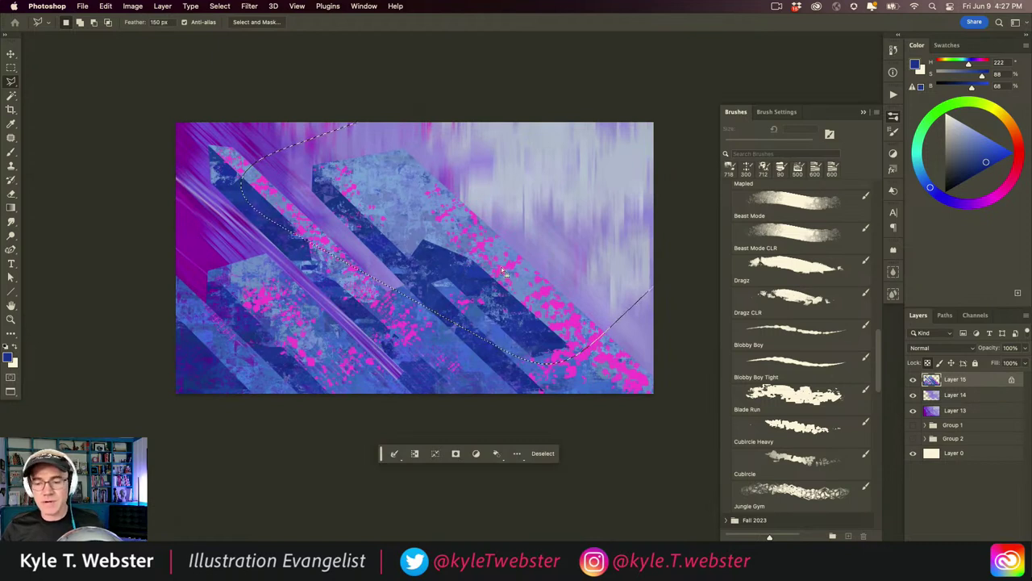
Fill the selection with lime green on a new layer, then deselect.
{"action": "left_click", "coordinate": [994, 108]}
{"action": "left_click", "coordinate": [992, 141]}
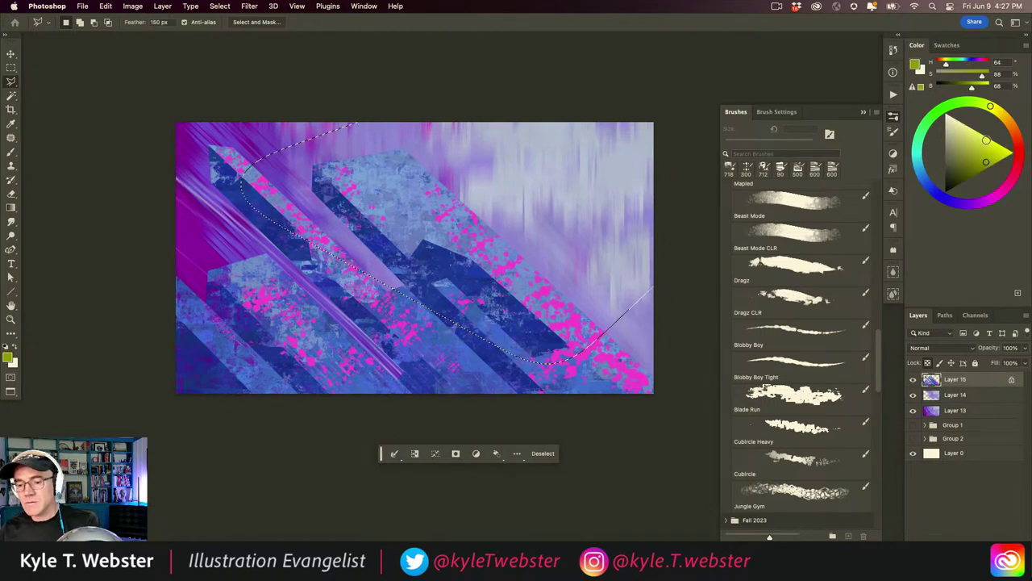
{"action": "left_click", "coordinate": [981, 104]}
{"action": "left_click", "coordinate": [996, 141]}
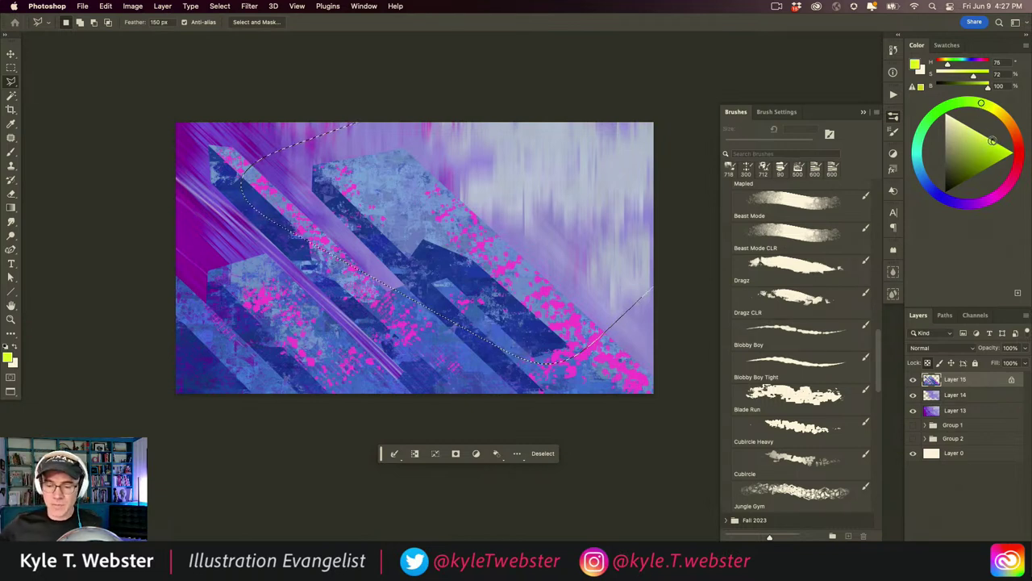
{"action": "key", "text": "alt+shift+super+n"}
{"action": "key", "text": "alt+BackSpace"}
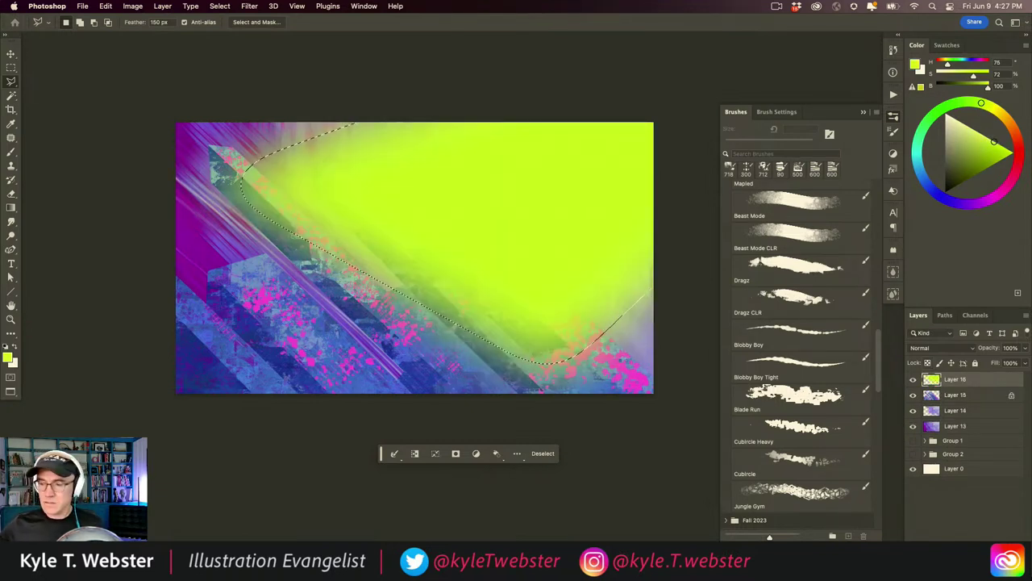
{"action": "key", "text": "super+d"}
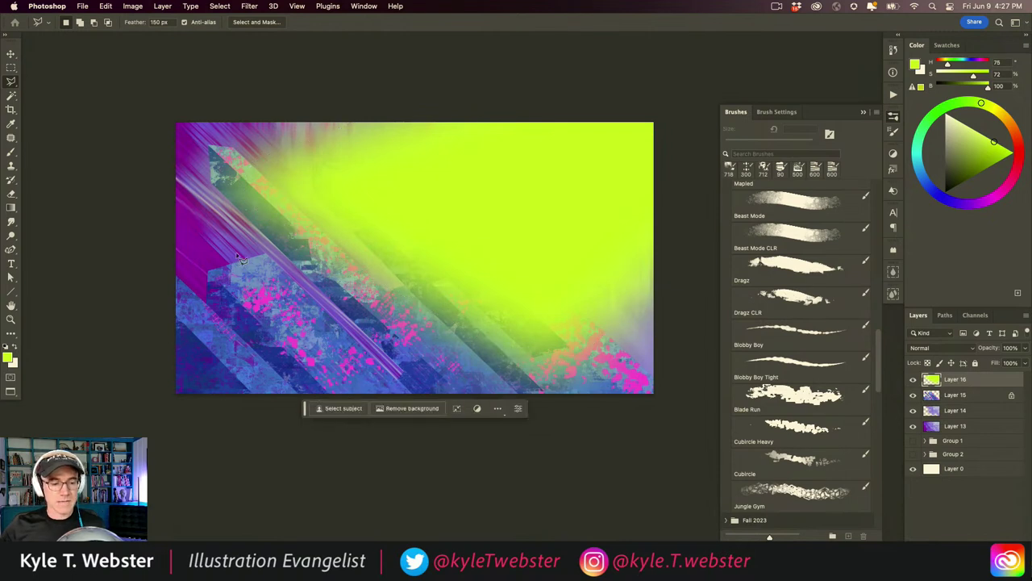
Apply a Gaussian Blur with a 300-pixel radius to Layer 16's lime fill.
{"action": "left_click", "coordinate": [249, 5]}
{"action": "mouse_move", "coordinate": [259, 146]}
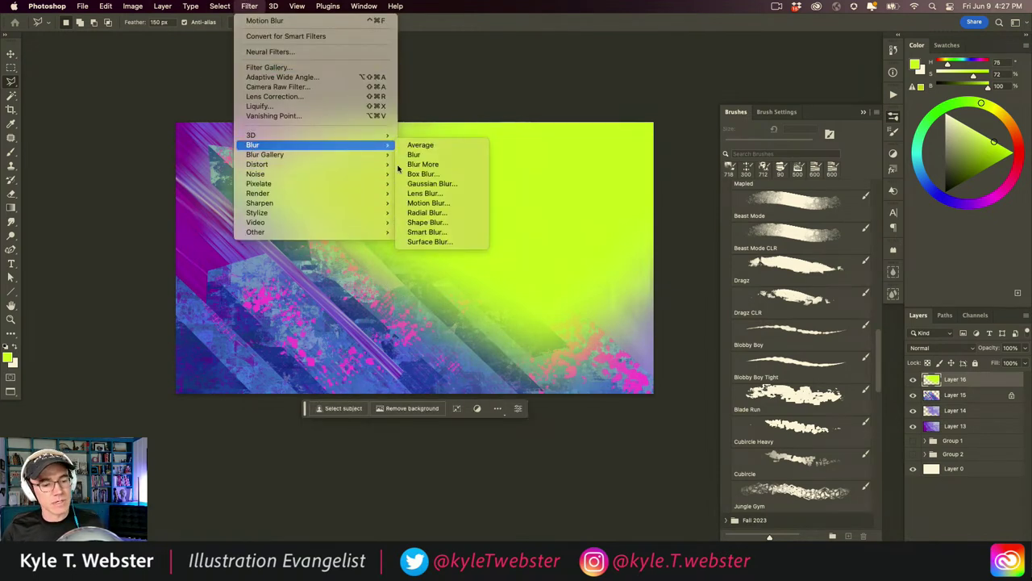
{"action": "left_click", "coordinate": [433, 183]}
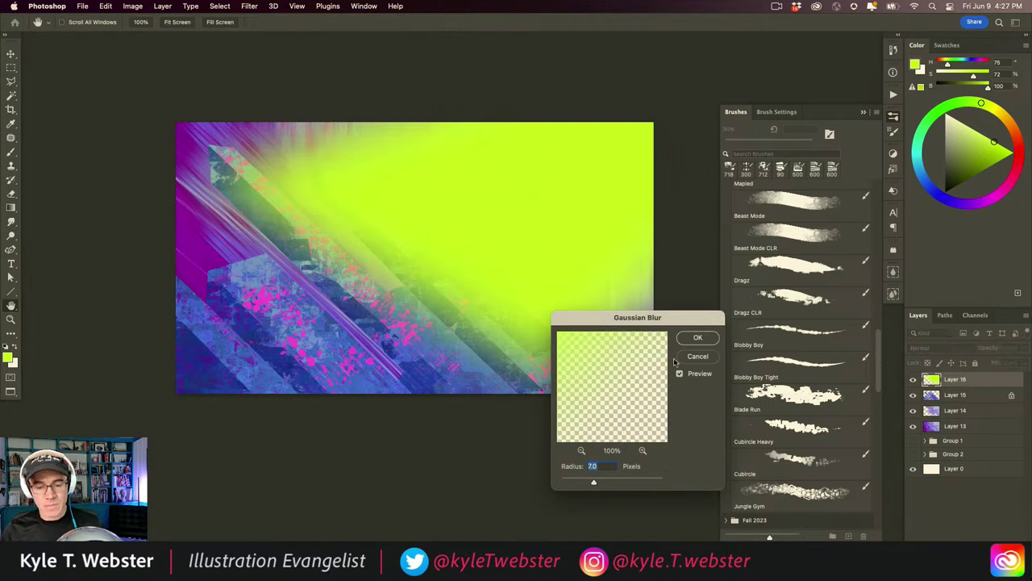
{"action": "type", "text": "100"}
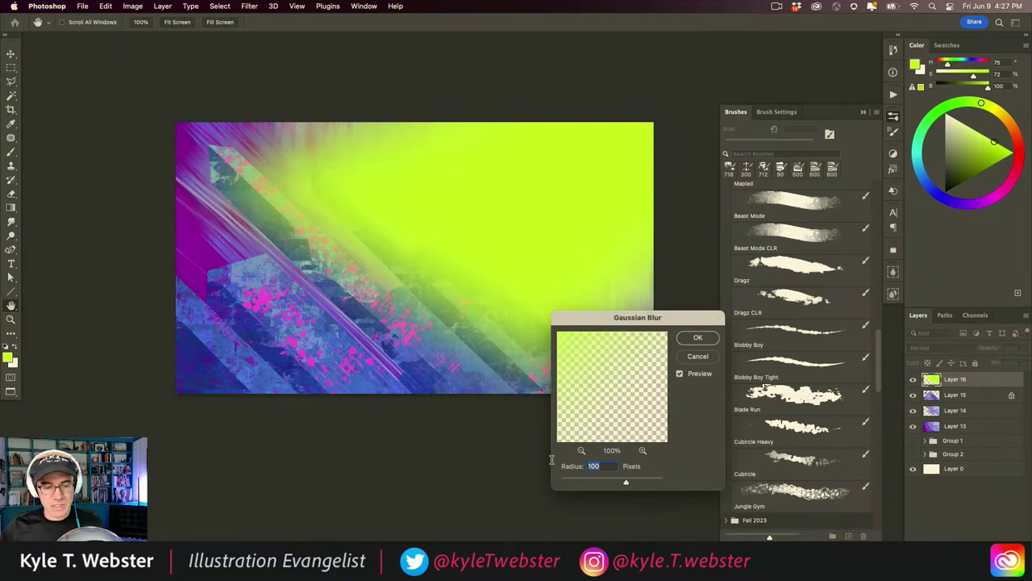
{"action": "double_click", "coordinate": [593, 466]}
{"action": "type", "text": "300"}
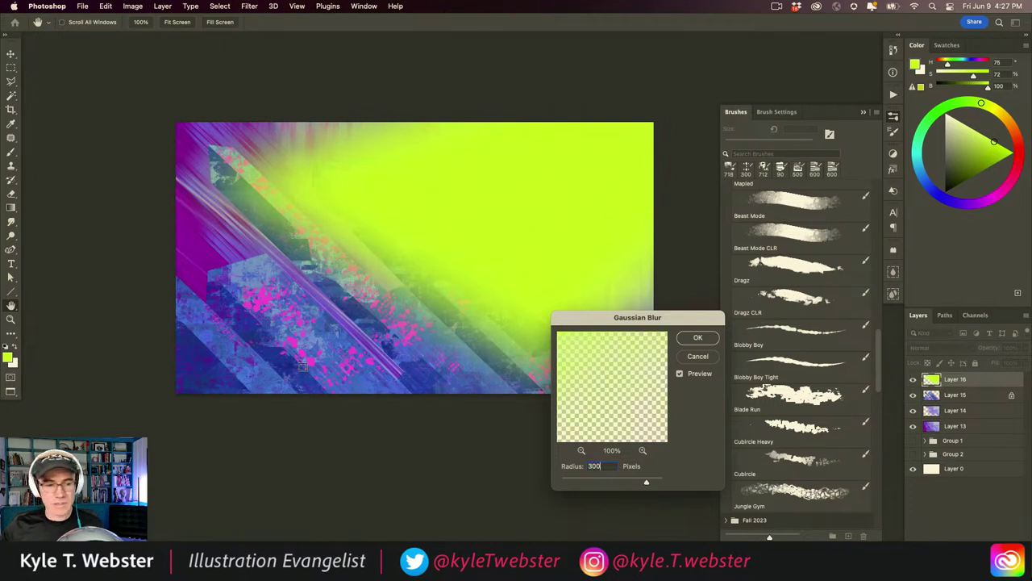
{"action": "key", "text": "Return"}
Lock Layer 16's transparent pixels and set the foreground colour to orange-red.
{"action": "key", "text": "l"}
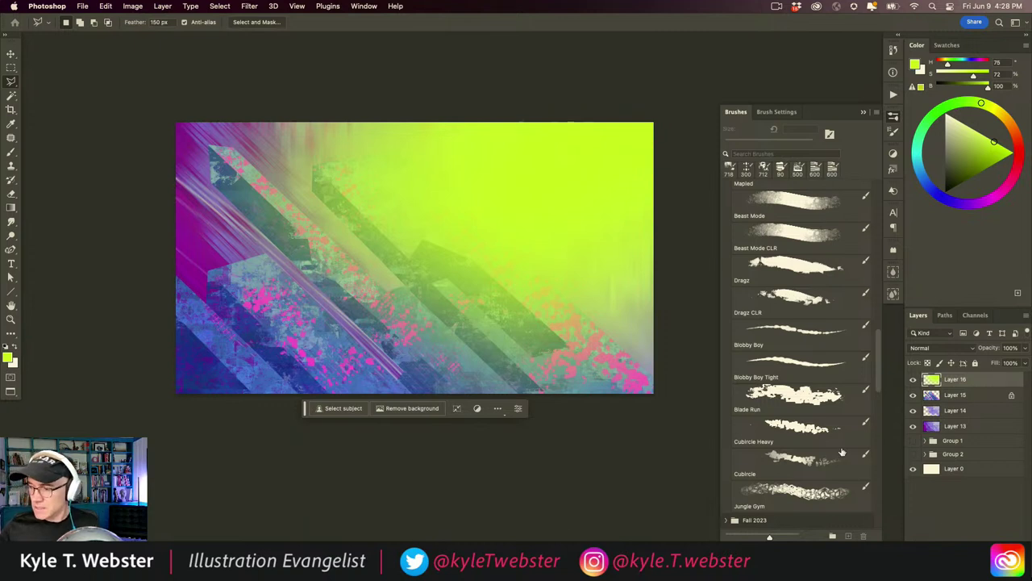
{"action": "key", "text": "slash"}
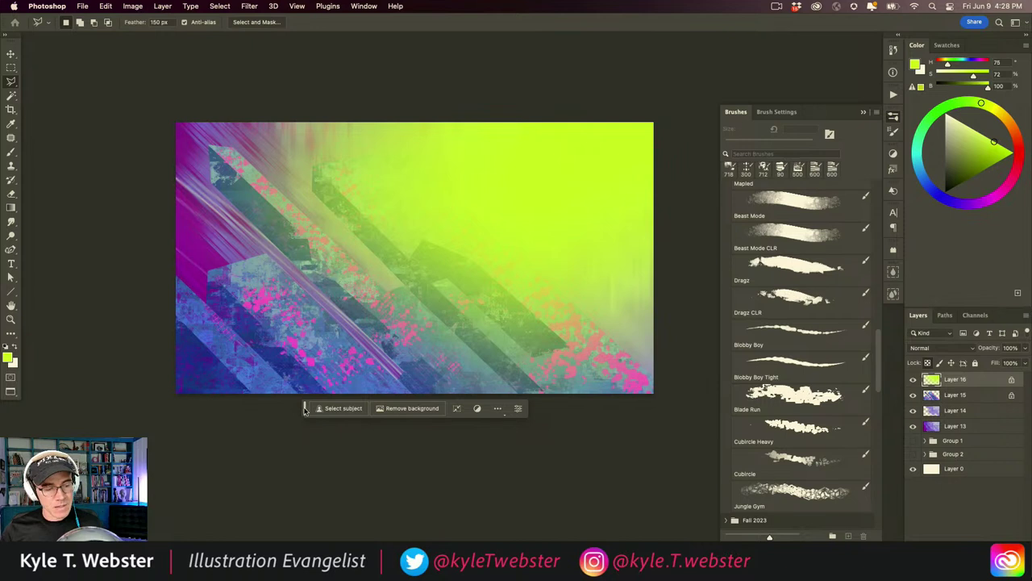
{"action": "left_click_drag", "start_coordinate": [304, 408], "coordinate": [292, 444]}
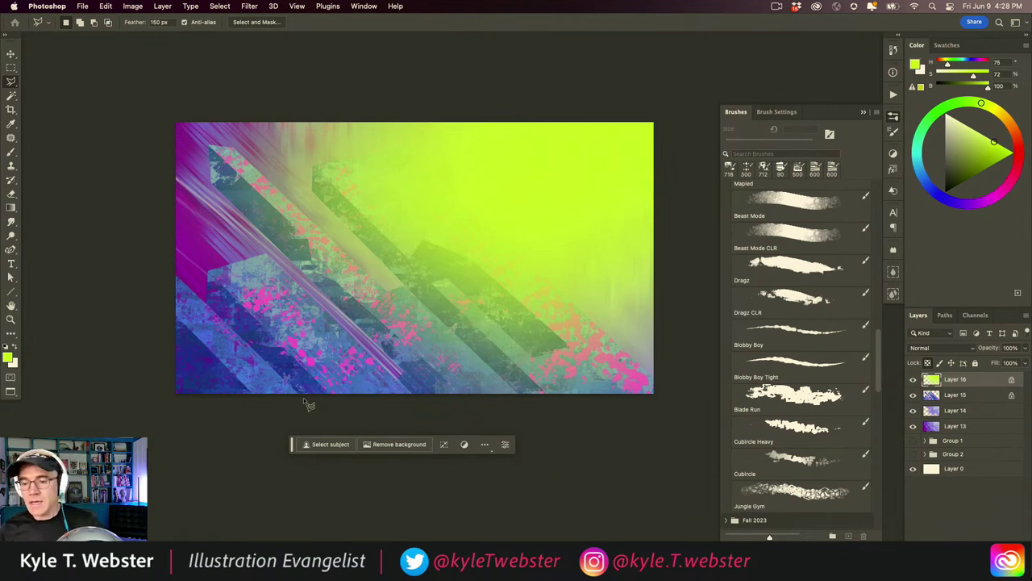
{"action": "mouse_move", "coordinate": [981, 103]}
{"action": "left_mouse_down"}
{"action": "mouse_move", "coordinate": [1011, 121]}
{"action": "mouse_move", "coordinate": [1019, 150]}
{"action": "mouse_move", "coordinate": [996, 143]}
{"action": "mouse_move", "coordinate": [1018, 145]}
{"action": "left_mouse_up"}
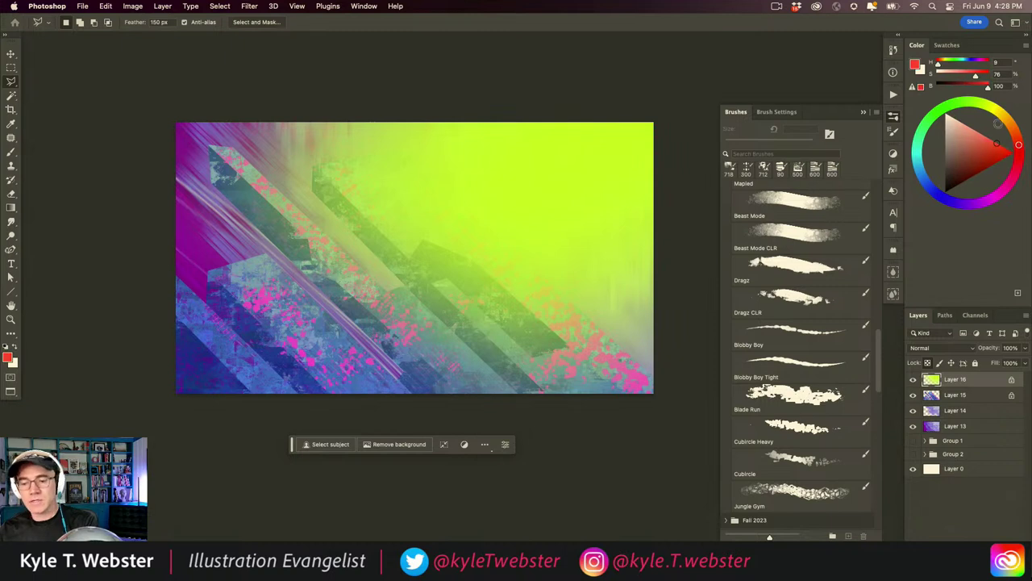
Draw a diagonal light-pink-to-green gradient, clip it to Layer 16 and merge them.
{"action": "left_click", "coordinate": [11, 208]}
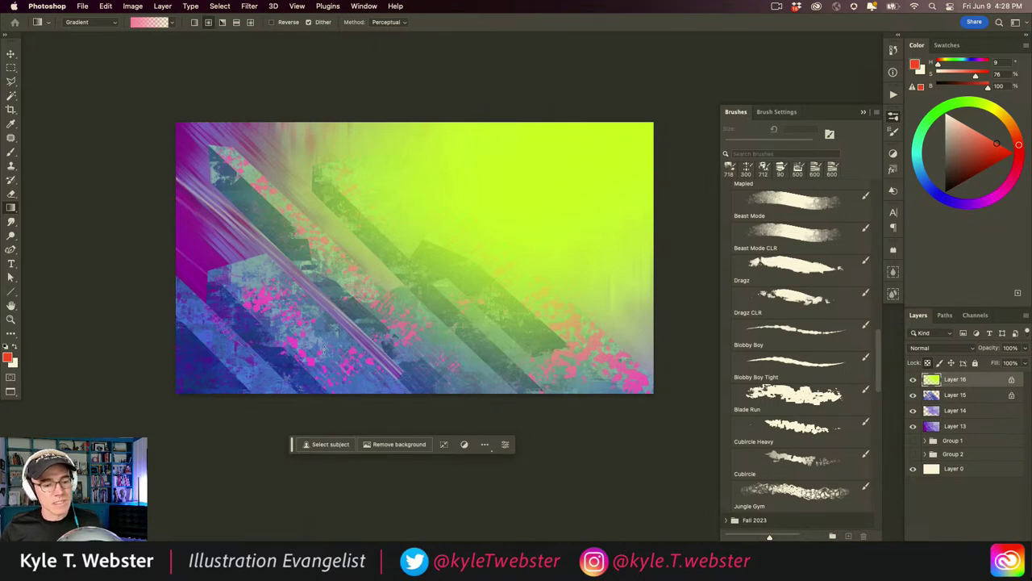
{"action": "left_click_drag", "start_coordinate": [323, 348], "coordinate": [630, 116]}
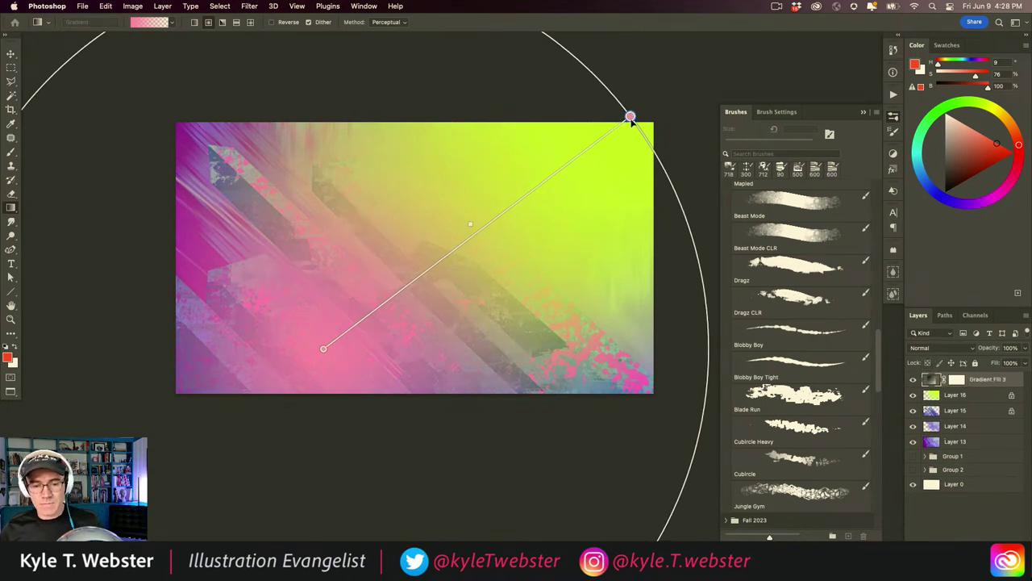
{"action": "left_click_drag", "start_coordinate": [630, 117], "coordinate": [660, 97]}
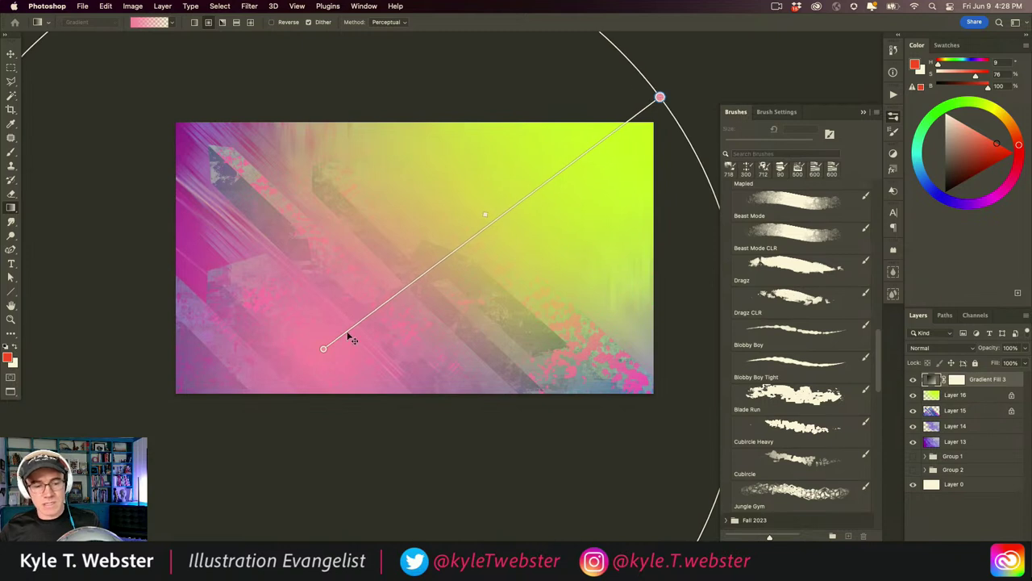
{"action": "left_click_drag", "start_coordinate": [323, 348], "coordinate": [319, 284]}
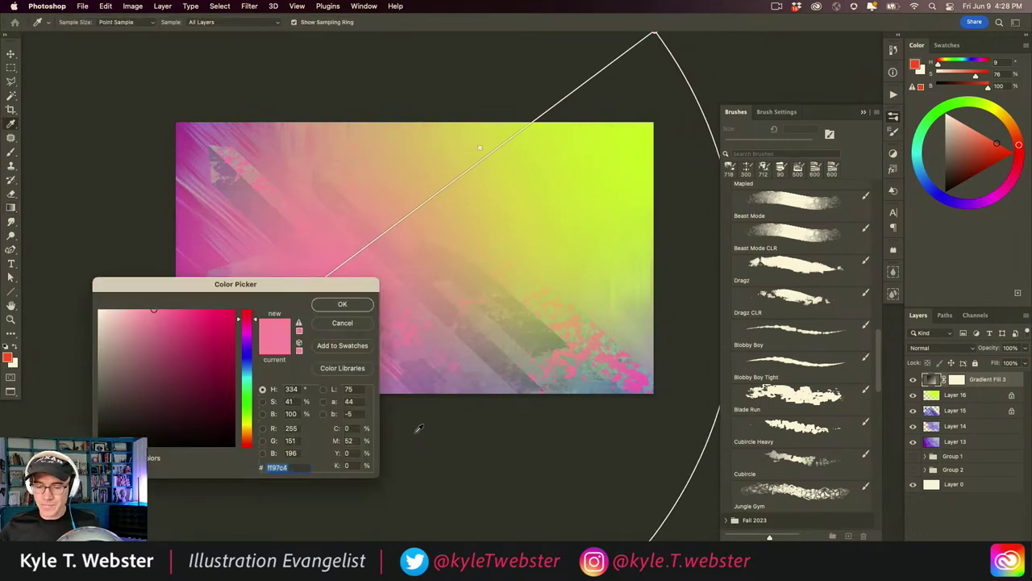
{"action": "left_click", "coordinate": [340, 305]}
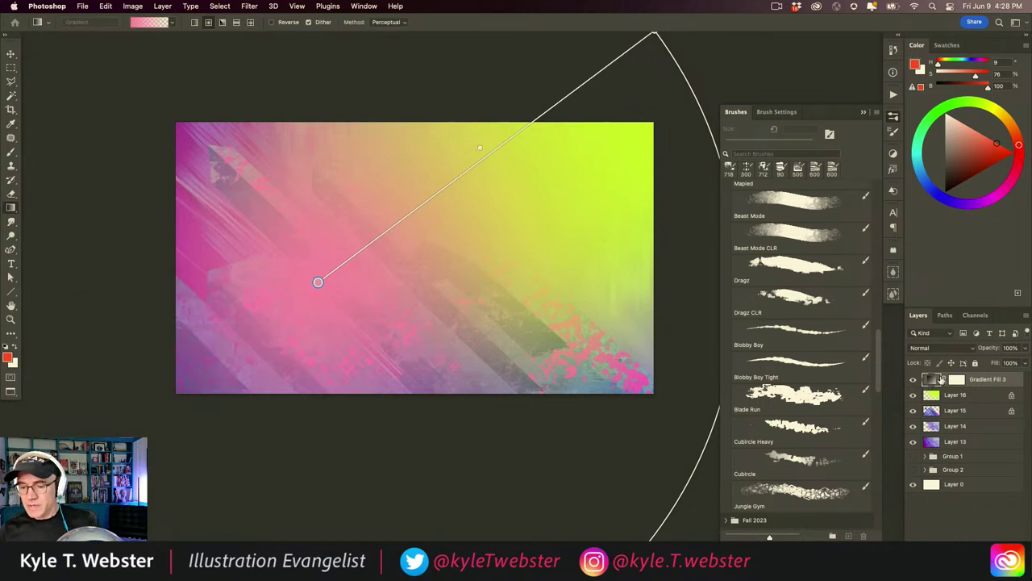
{"action": "left_click", "coordinate": [944, 386], "text": "alt"}
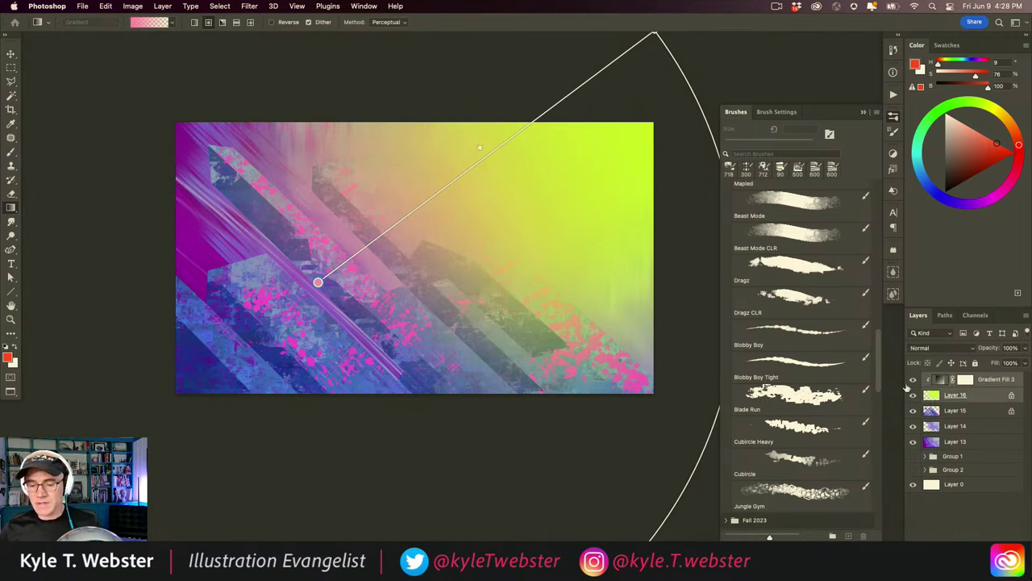
{"action": "key", "text": "ctrl+e"}
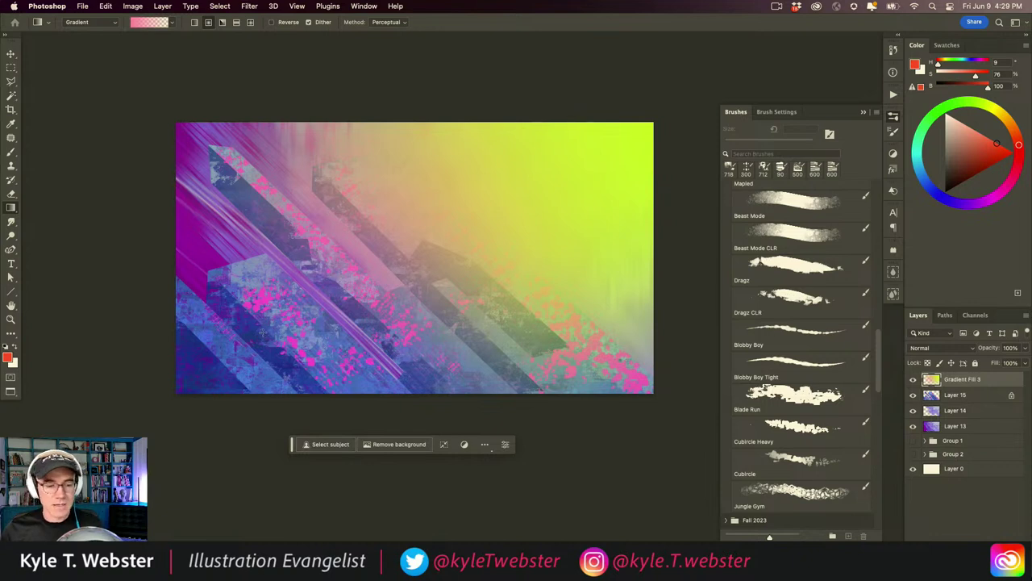
Apply the Color Halftone filter to the Gradient Fill 3 layer.
{"action": "left_click", "coordinate": [250, 6]}
{"action": "mouse_move", "coordinate": [254, 174]}
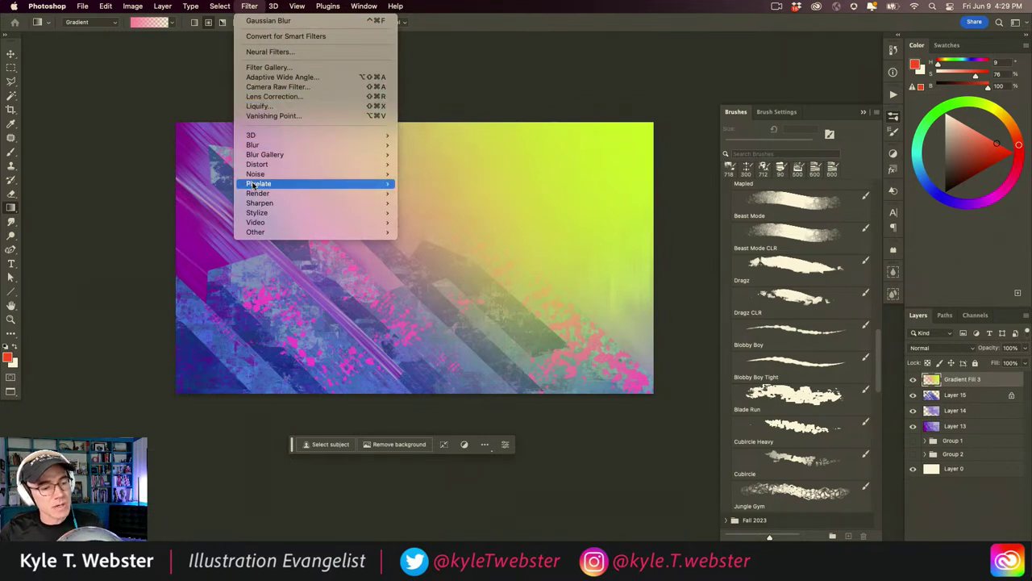
{"action": "left_click", "coordinate": [282, 256]}
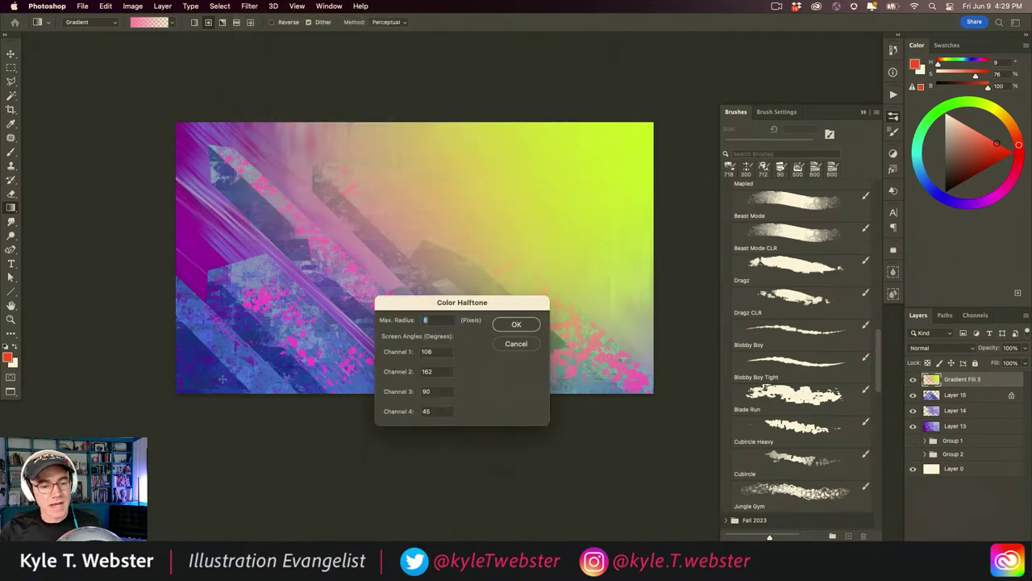
{"action": "left_click_drag", "start_coordinate": [431, 308], "coordinate": [428, 364]}
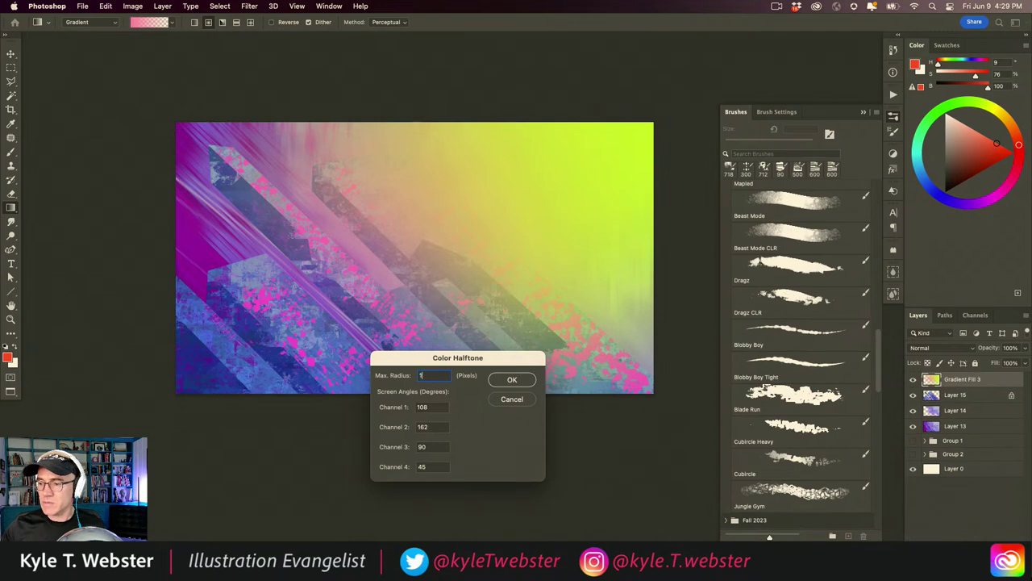
{"action": "left_click", "coordinate": [512, 380]}
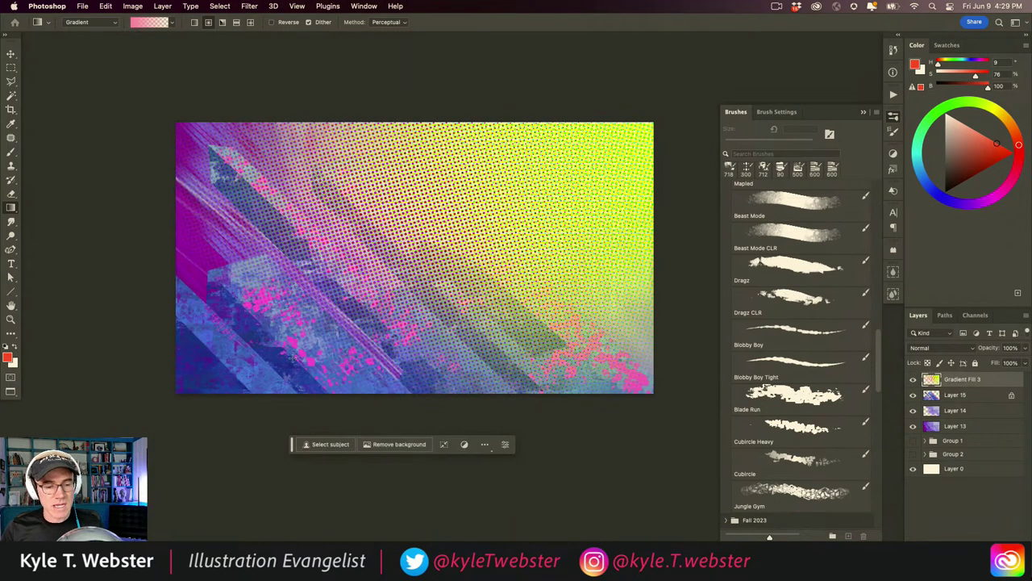
Set Gradient Fill 3 to Overlay blending and add an empty layer above it.
{"action": "left_click", "coordinate": [916, 349]}
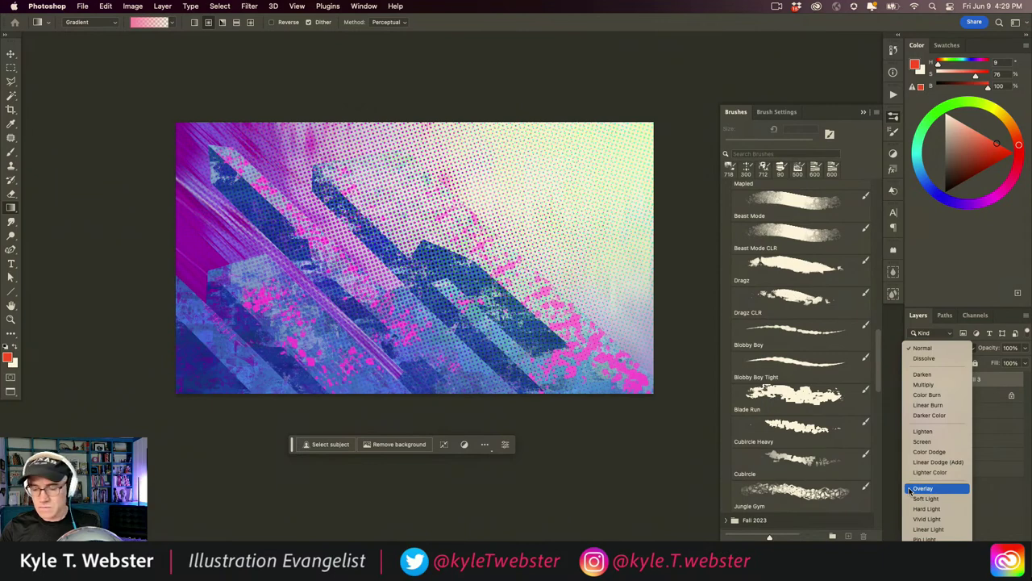
{"action": "left_click", "coordinate": [920, 488]}
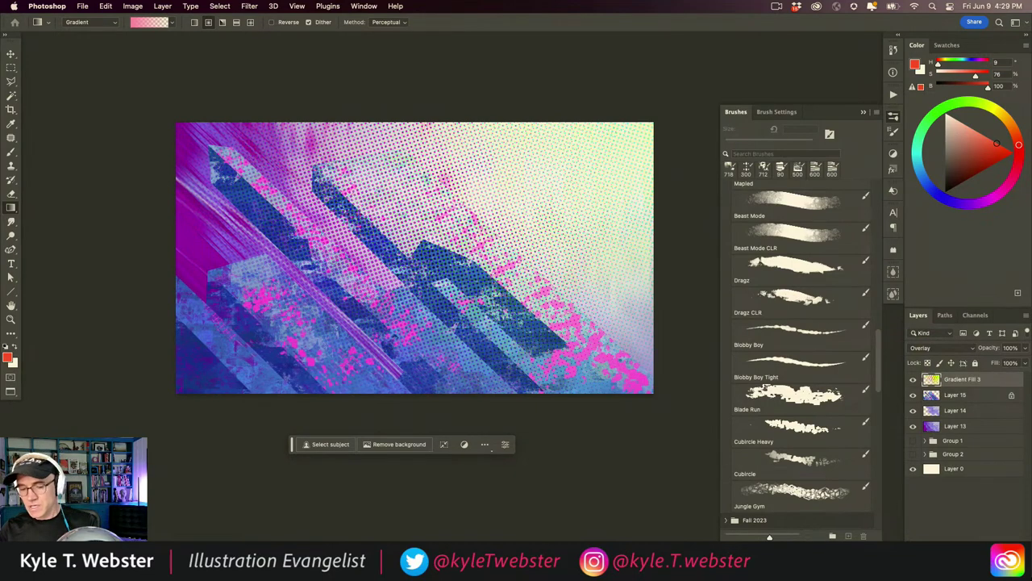
{"action": "key", "text": "super+alt+shift+n"}
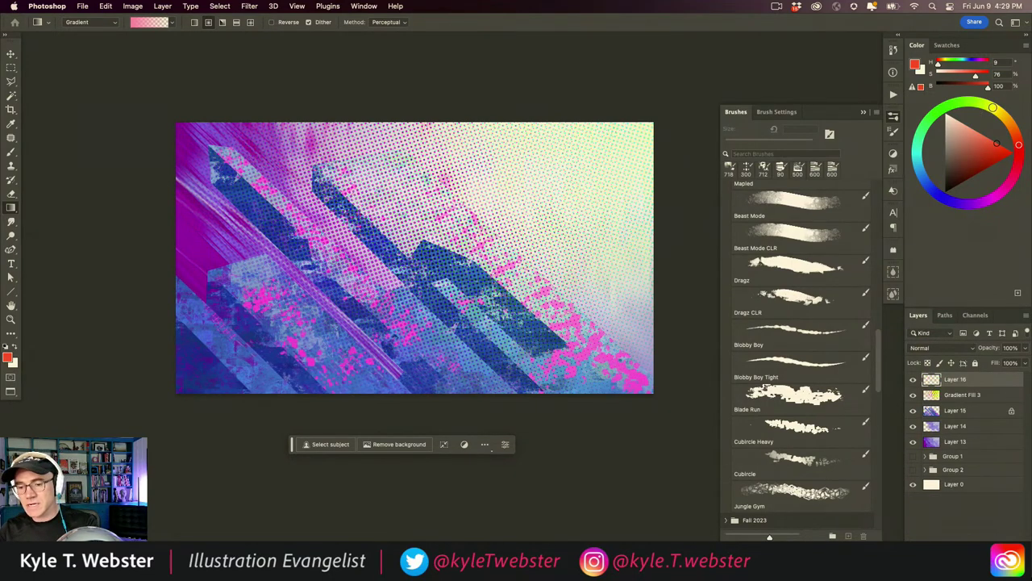
Make the foreground colour yellow, discarding a first trial gradient.
{"action": "left_click", "coordinate": [992, 108]}
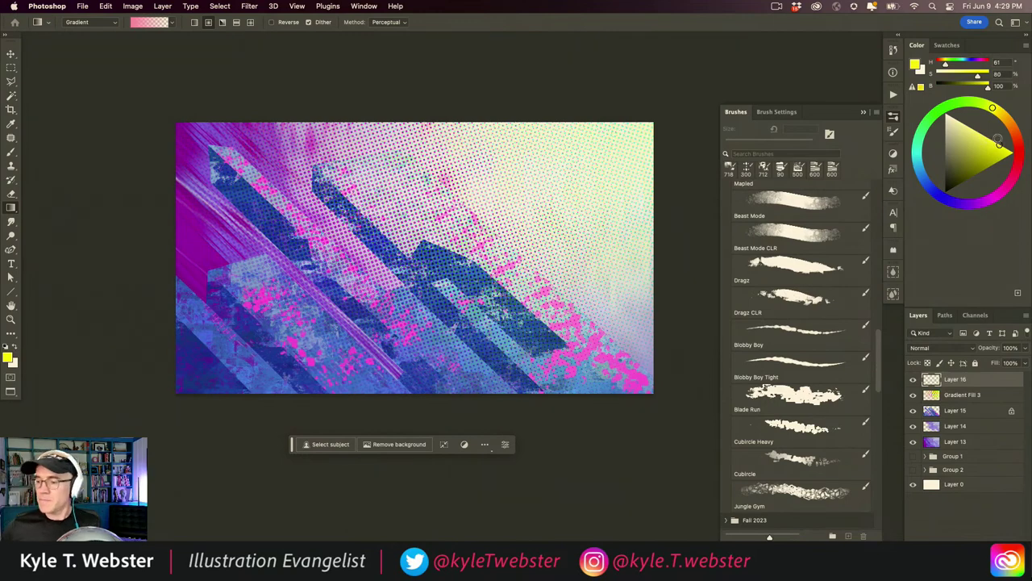
{"action": "scroll", "coordinate": [349, 307], "scroll_direction": "down", "scroll_amount": 1}
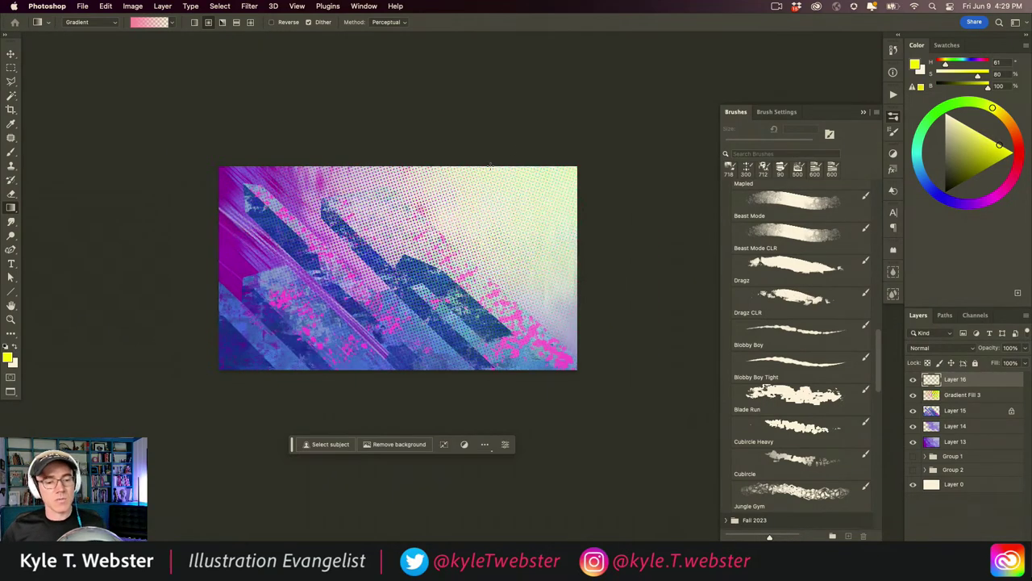
{"action": "left_click_drag", "start_coordinate": [539, 128], "coordinate": [292, 416]}
{"action": "key", "text": "Return"}
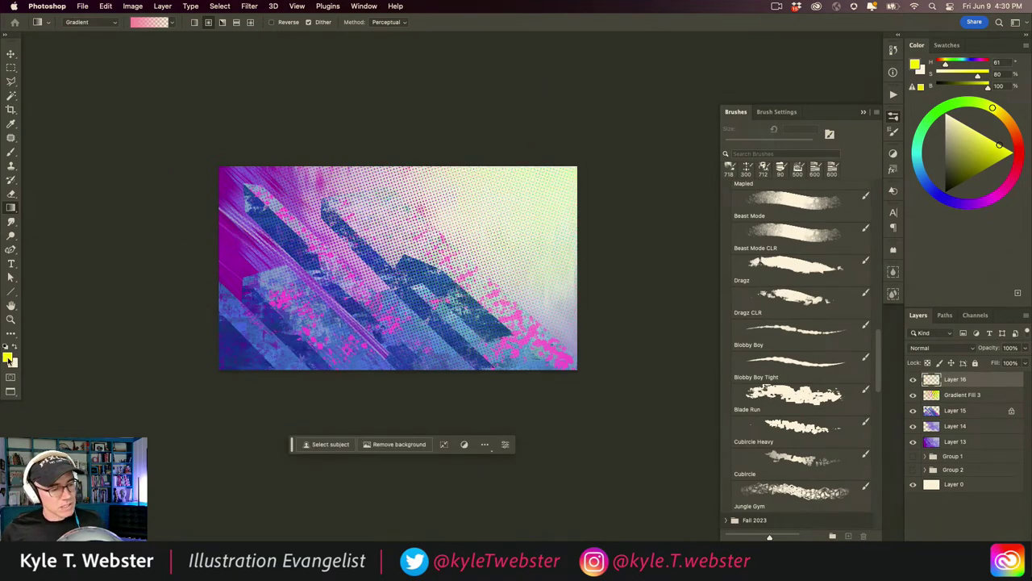
{"action": "left_click", "coordinate": [7, 358]}
{"action": "left_click", "coordinate": [326, 304]}
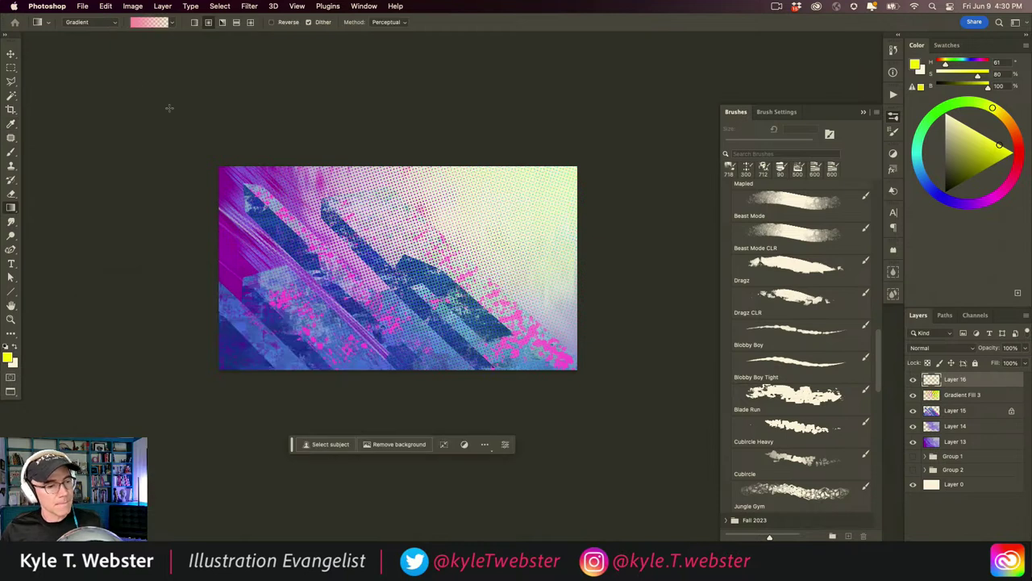
Draw a Basics yellow-to-transparent gradient from the top right toward the lower left.
{"action": "left_click", "coordinate": [172, 22]}
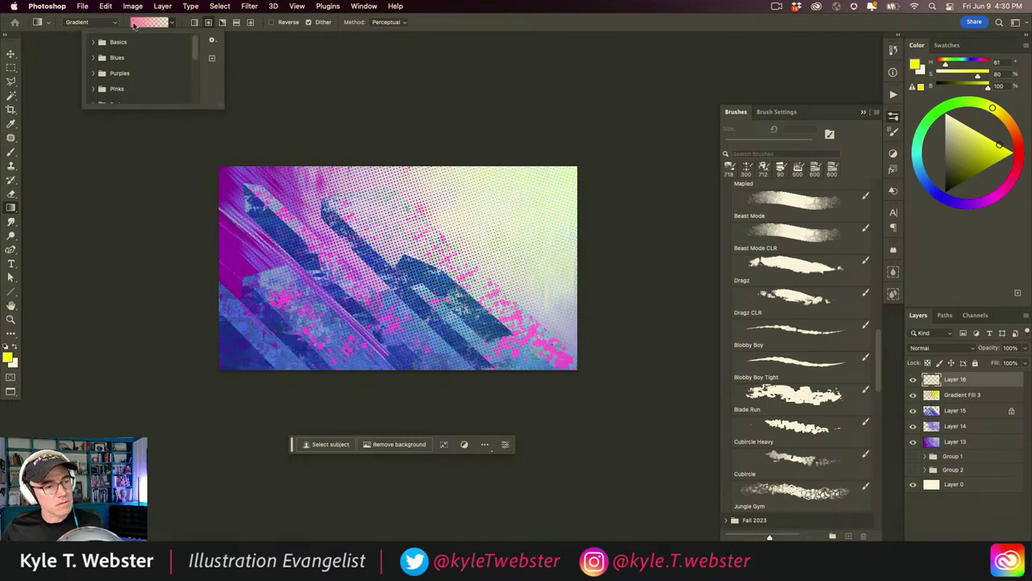
{"action": "left_click", "coordinate": [171, 24]}
{"action": "left_click", "coordinate": [171, 23]}
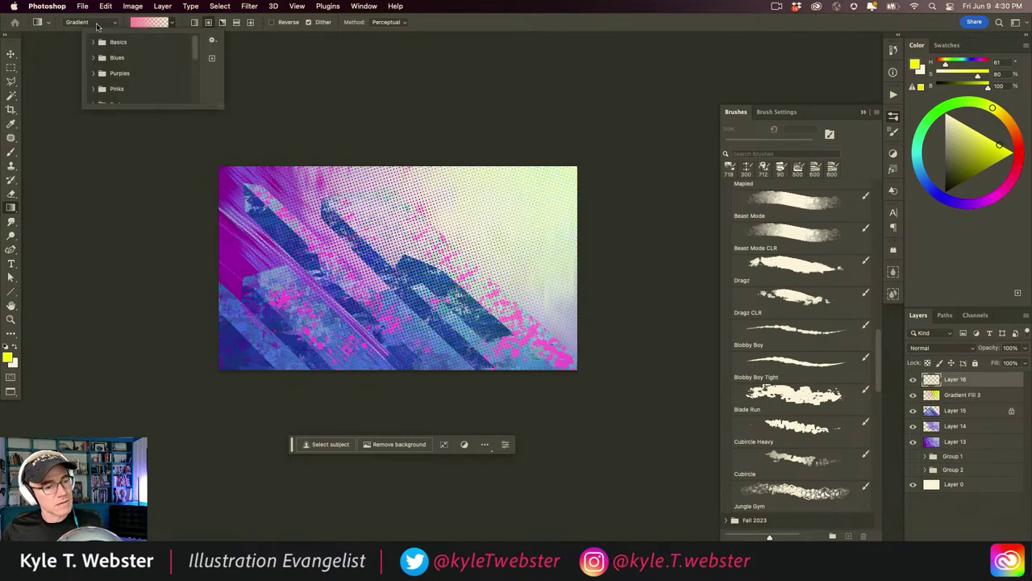
{"action": "left_click", "coordinate": [94, 42]}
{"action": "left_click", "coordinate": [106, 62]}
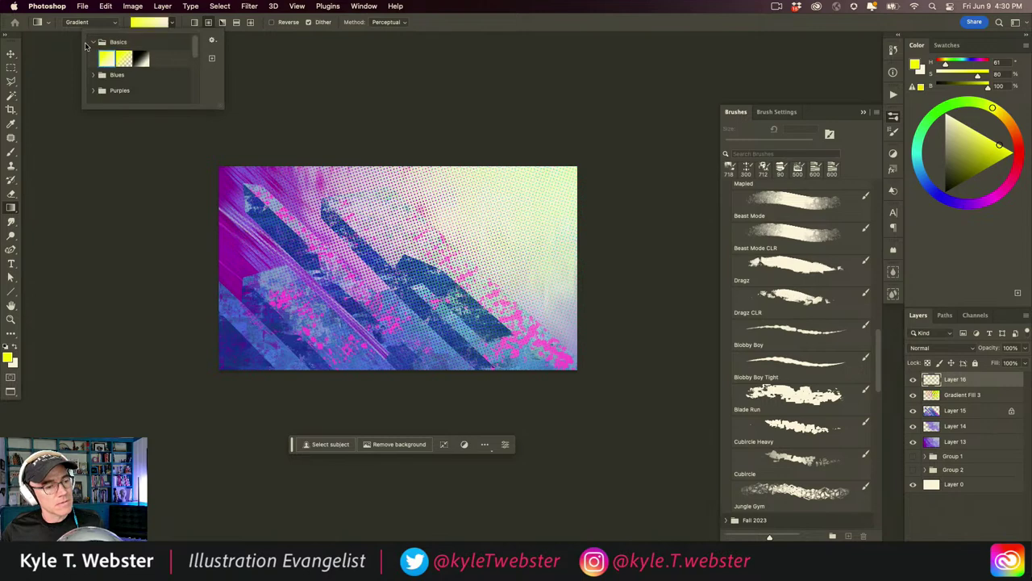
{"action": "left_click", "coordinate": [127, 58]}
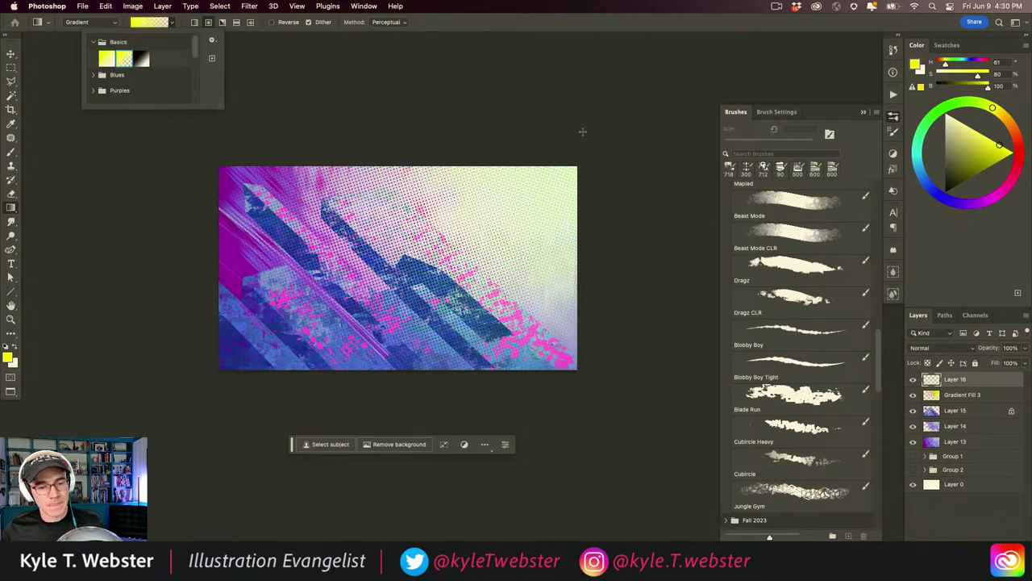
{"action": "left_click_drag", "start_coordinate": [581, 133], "coordinate": [99, 328]}
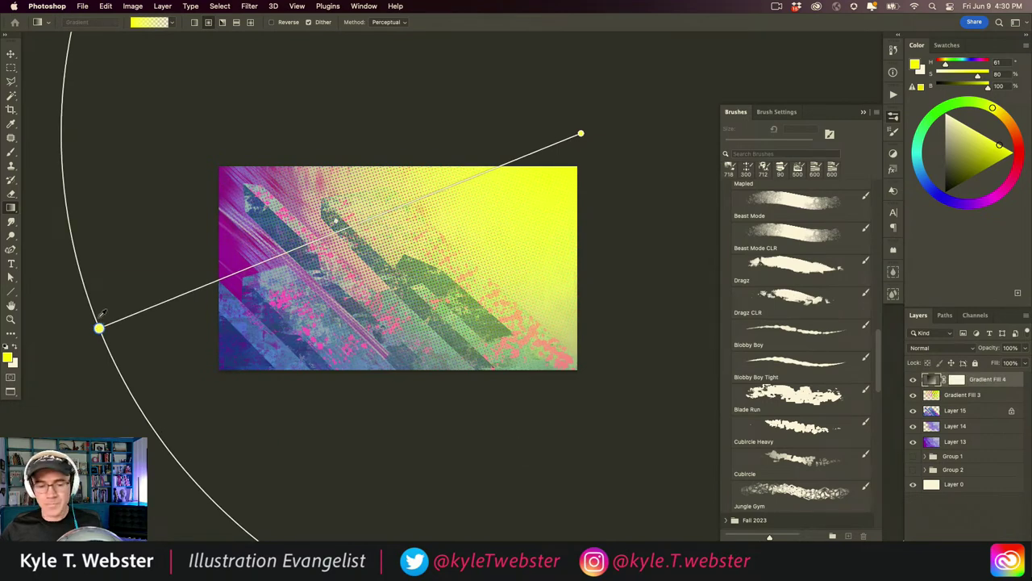
{"action": "double_click", "coordinate": [98, 328]}
{"action": "left_click", "coordinate": [343, 305]}
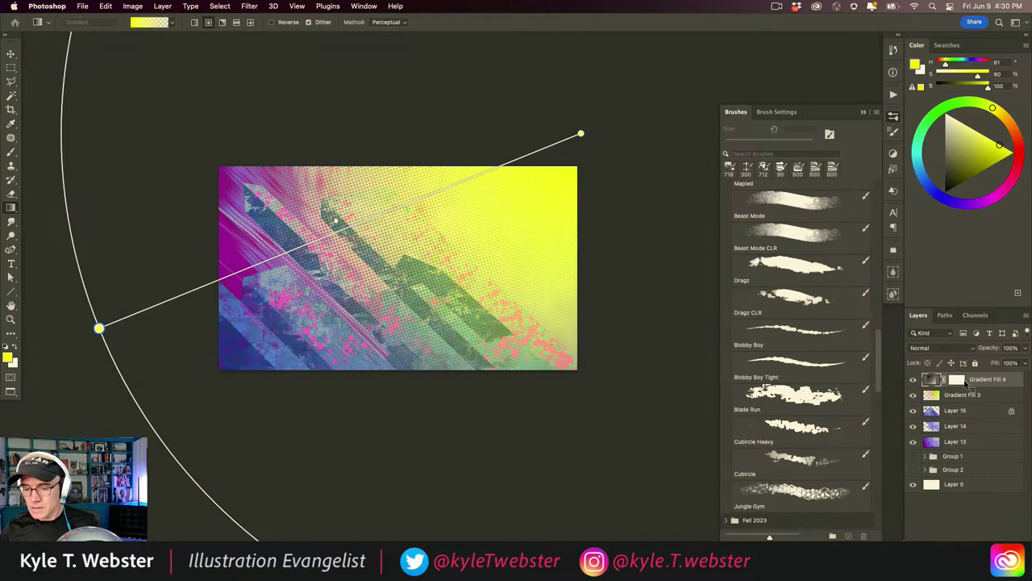
Delete Gradient Fill 4's layer mask and rasterize the layer.
{"action": "right_click", "coordinate": [964, 384]}
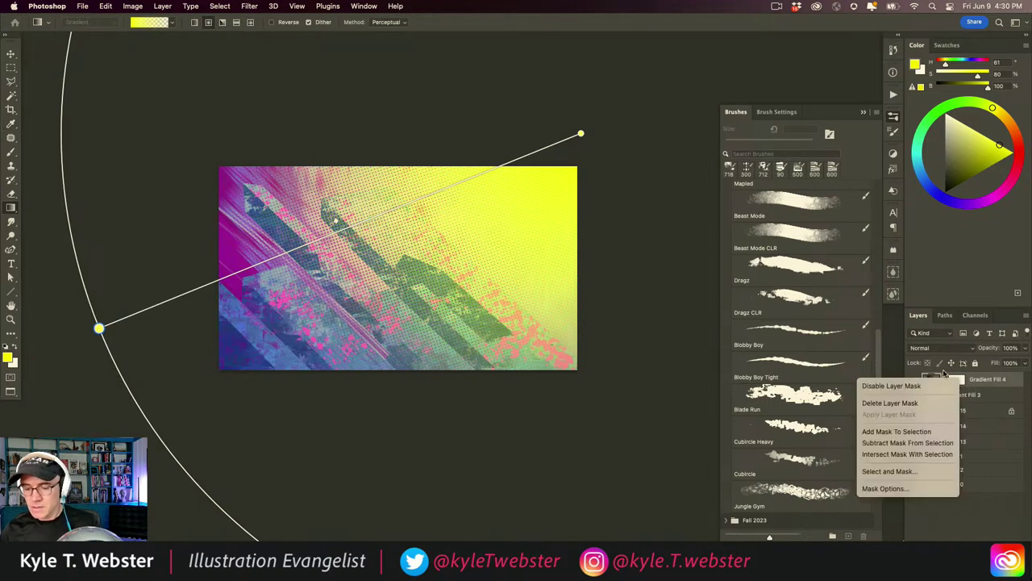
{"action": "left_click", "coordinate": [869, 404]}
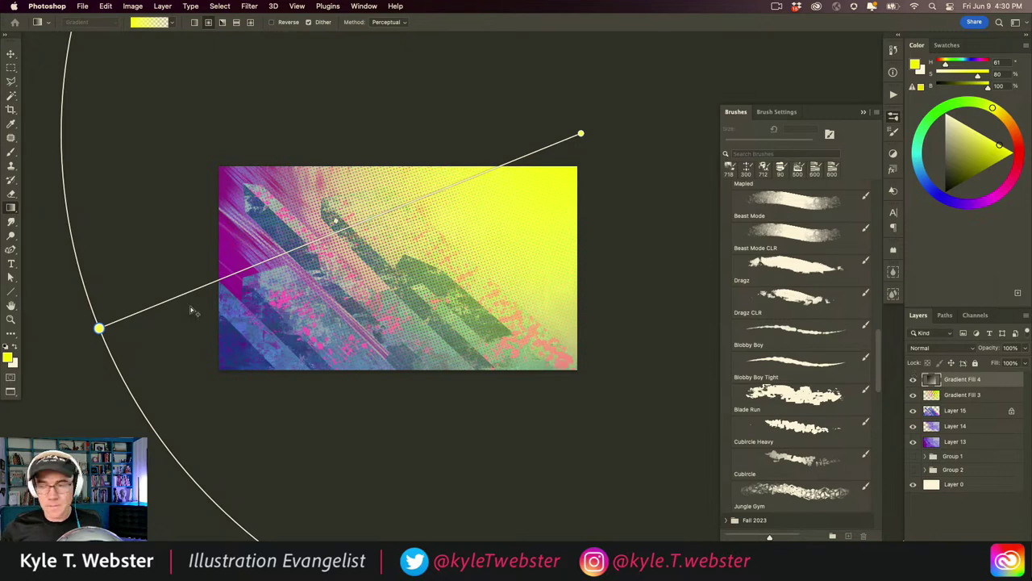
{"action": "right_click", "coordinate": [971, 379]}
{"action": "left_click", "coordinate": [982, 380]}
{"action": "right_click", "coordinate": [982, 381]}
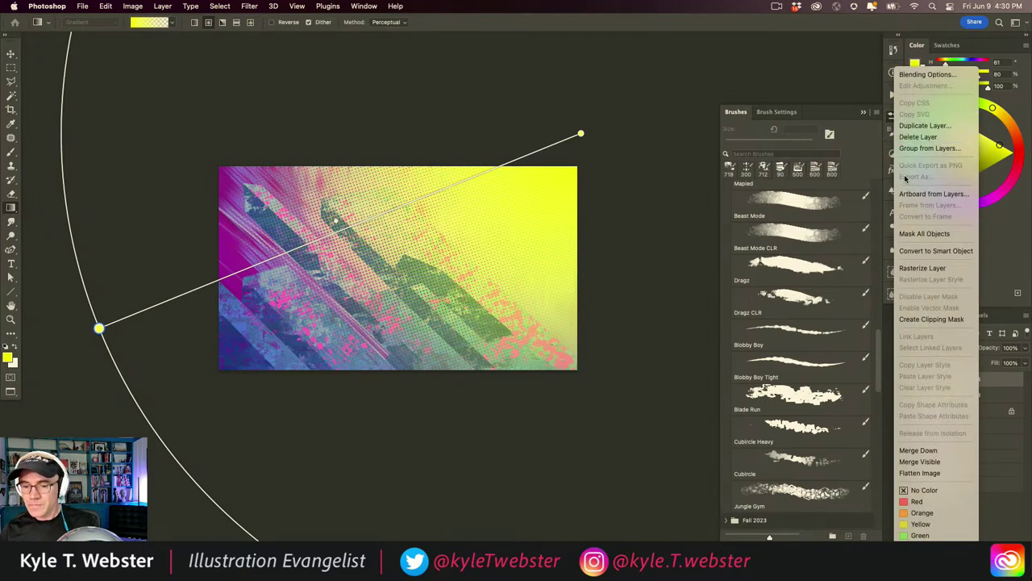
{"action": "left_click", "coordinate": [905, 268]}
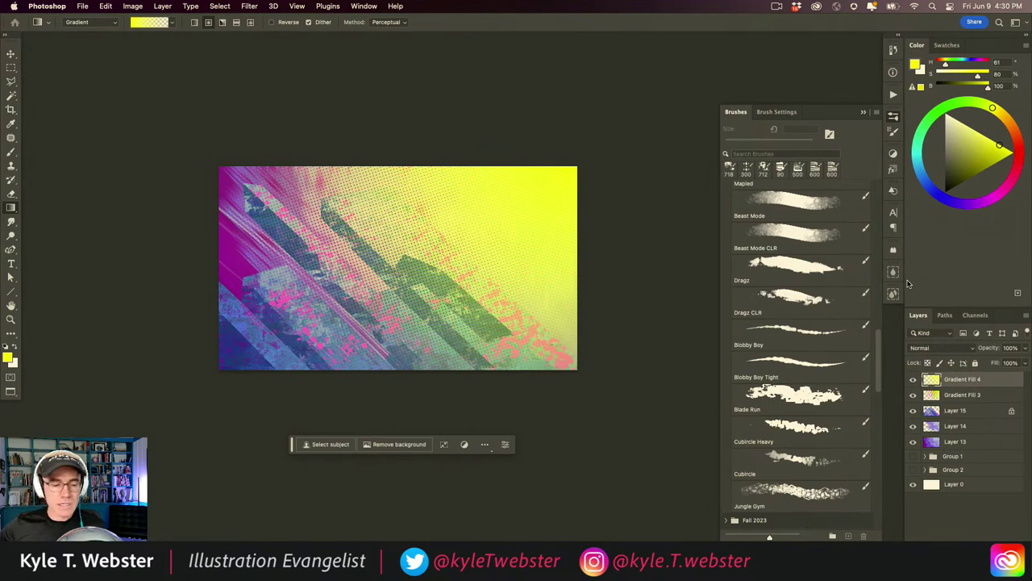
{"action": "key", "text": "super+u"}
Shift Gradient Fill 4's hue toward lime green and blend it with Linear Burn.
{"action": "left_click_drag", "start_coordinate": [464, 396], "coordinate": [501, 387]}
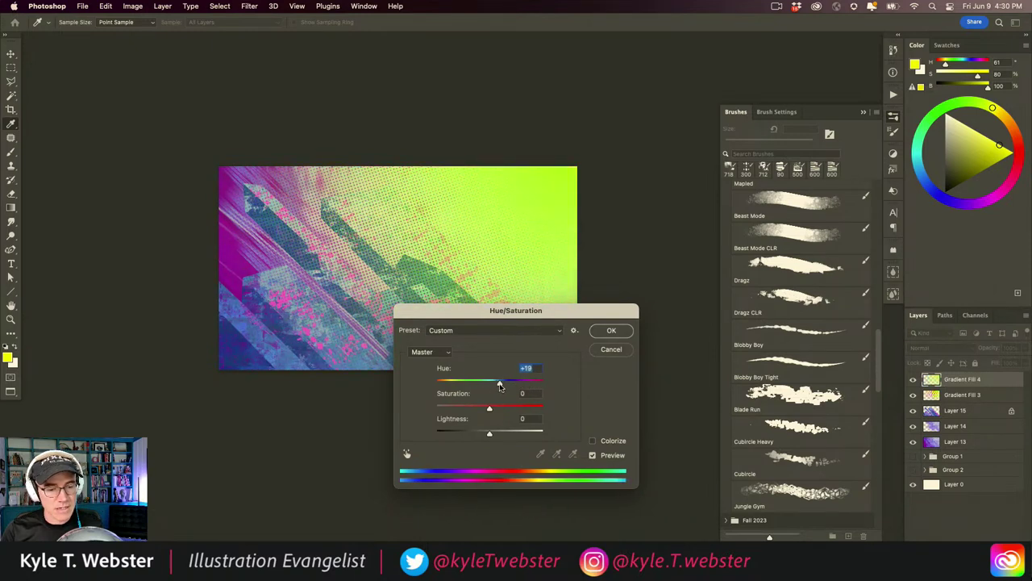
{"action": "left_click", "coordinate": [611, 330]}
{"action": "left_click", "coordinate": [920, 349]}
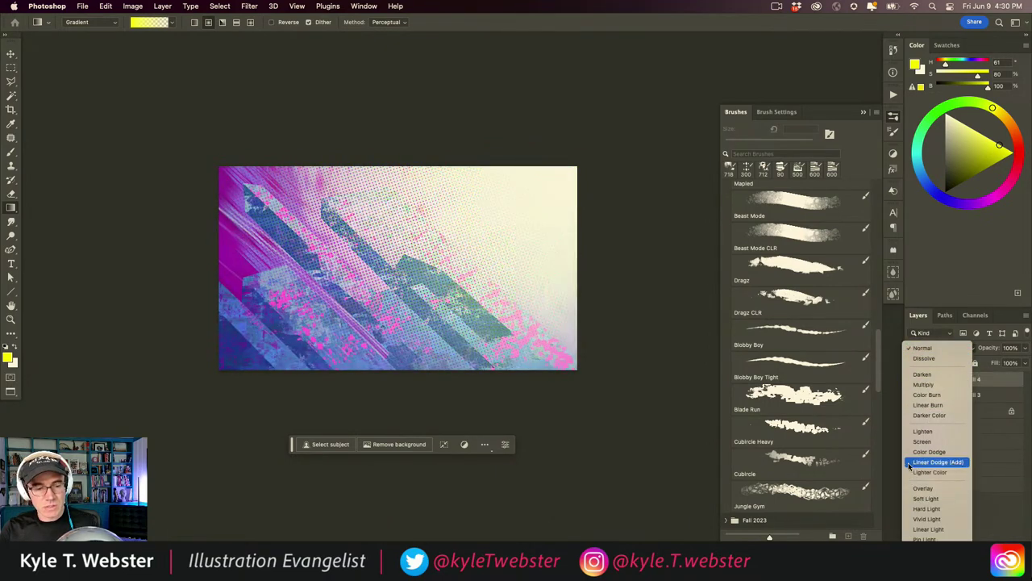
{"action": "left_click", "coordinate": [928, 405]}
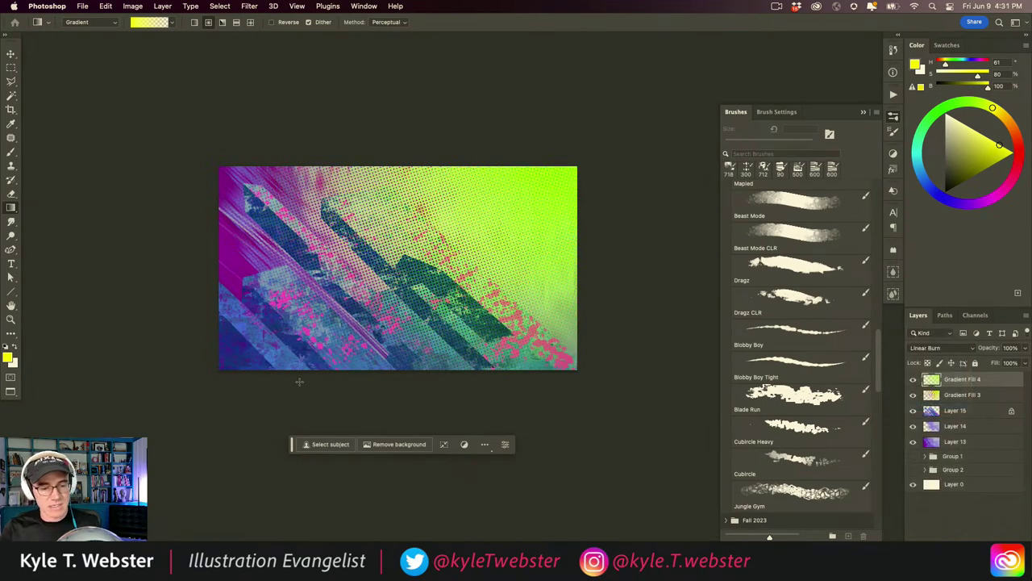
{"action": "scroll", "coordinate": [327, 337], "scroll_direction": "up", "scroll_amount": 1}
{"action": "scroll", "coordinate": [318, 339], "scroll_direction": "right", "scroll_amount": 1}
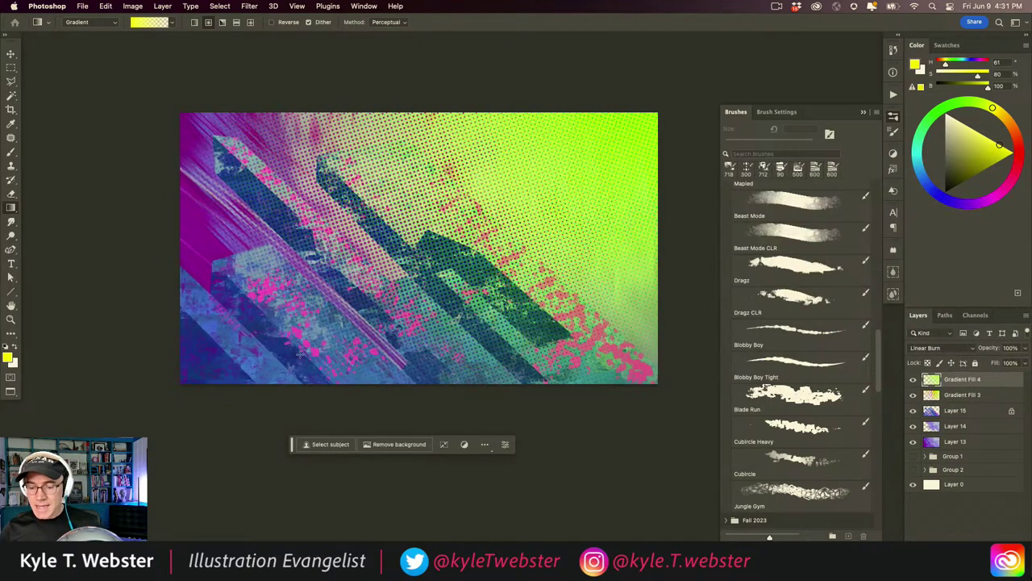
Move the task bar aside and hide all panels to show only the finished artwork.
{"action": "left_click_drag", "start_coordinate": [292, 445], "coordinate": [287, 469]}
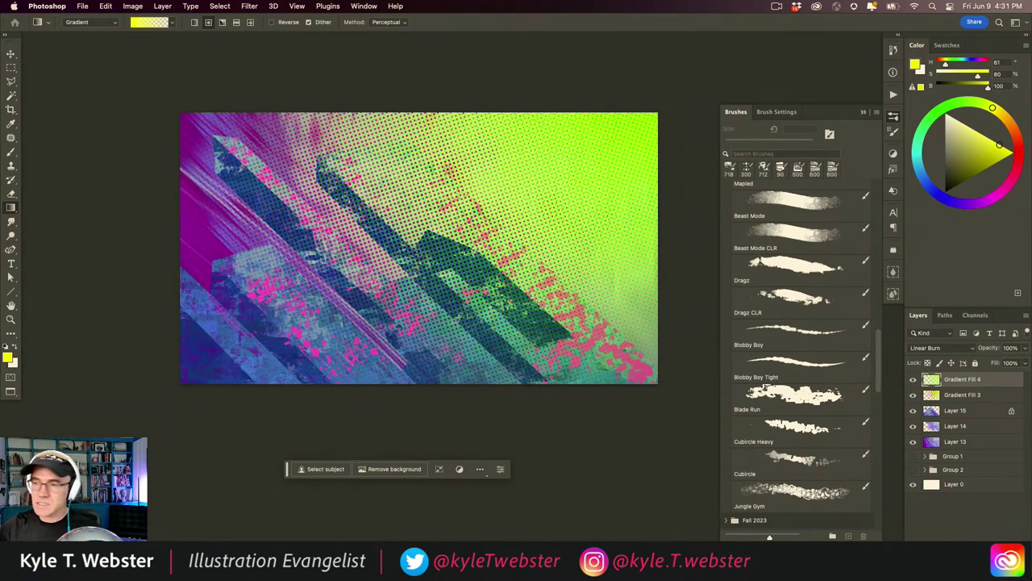
{"action": "key", "text": "Tab"}
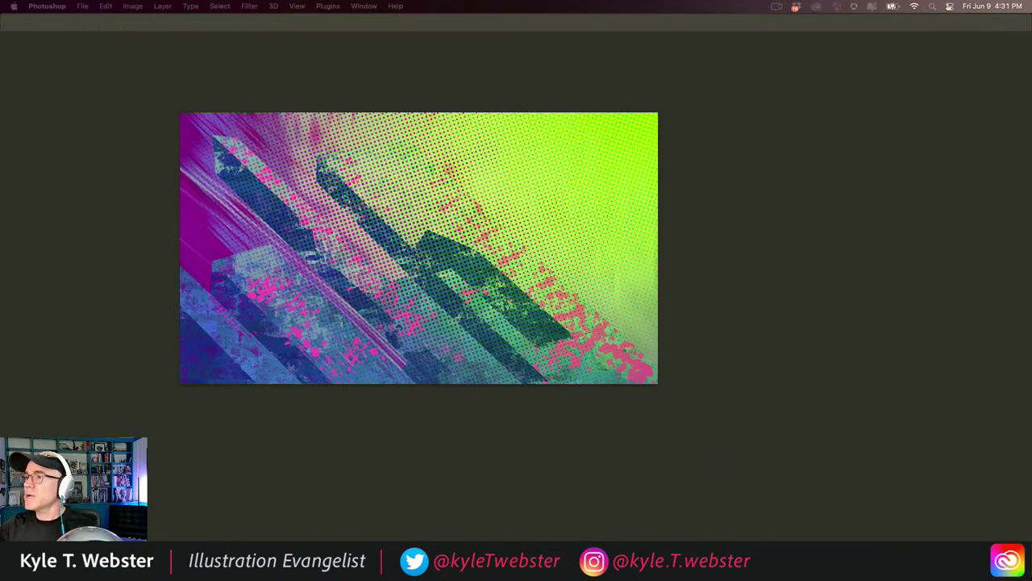
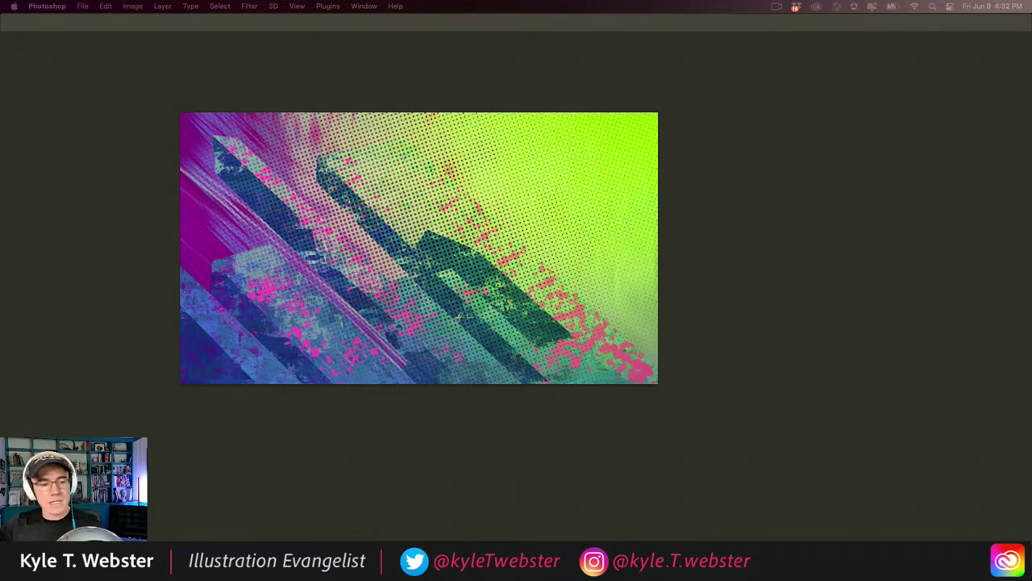
Paste the skyline photo as a new layer and rotate it to about -45.86°.
{"action": "key", "text": "Tab"}
{"action": "key", "text": "super+v"}
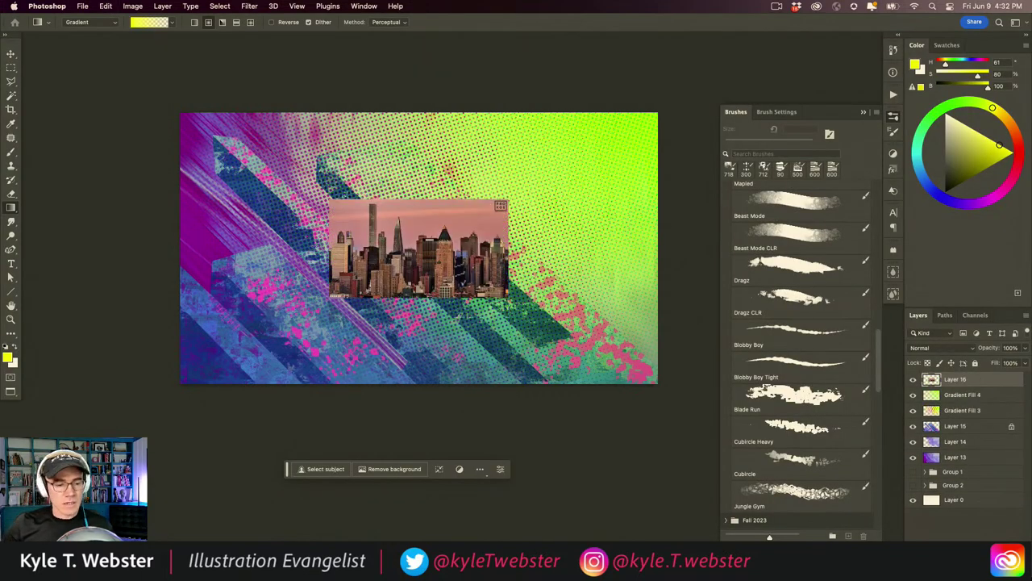
{"action": "key", "text": "super+t"}
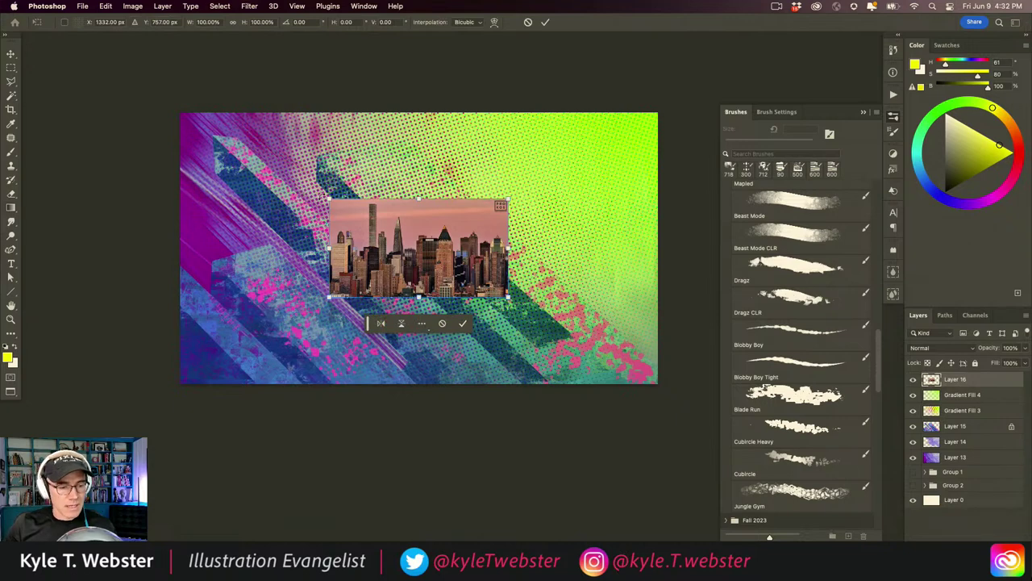
{"action": "left_click_drag", "start_coordinate": [322, 195], "coordinate": [296, 280]}
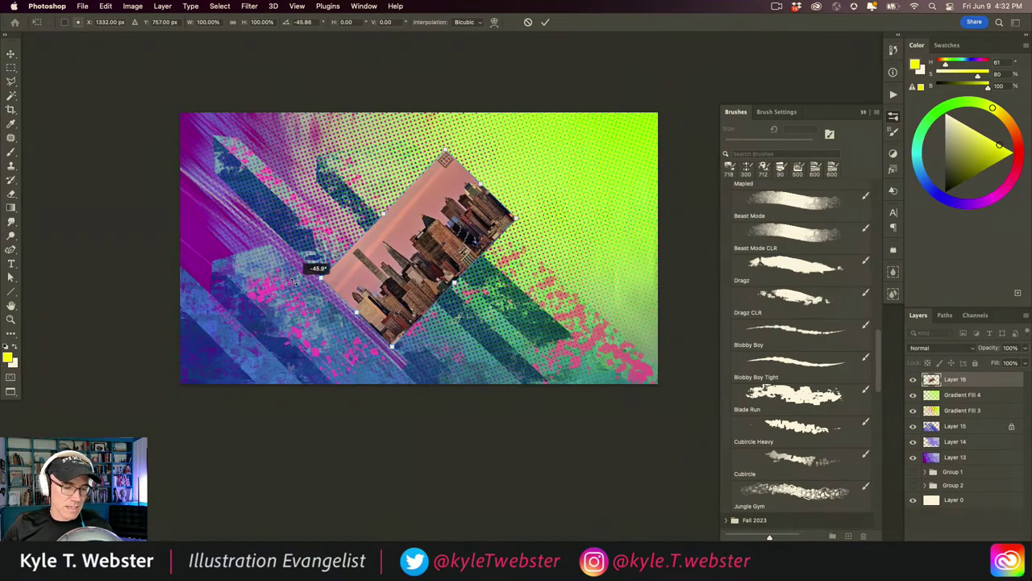
Enlarge, stretch and reposition the rotated skyline to fill the collage's right side, then commit.
{"action": "scroll", "coordinate": [307, 308], "scroll_direction": "down", "scroll_amount": 2}
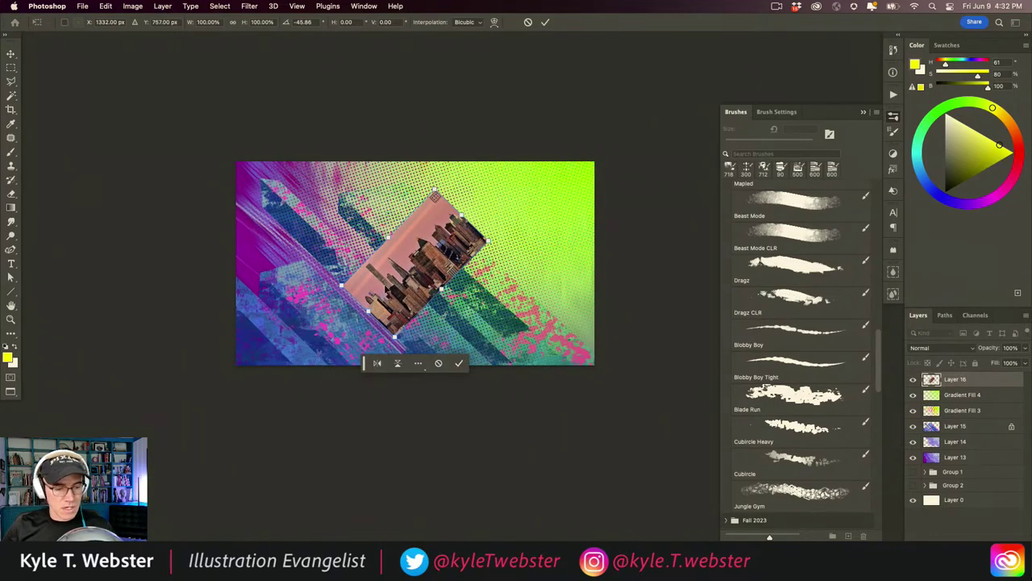
{"action": "scroll", "coordinate": [324, 291], "scroll_direction": "down", "scroll_amount": 1}
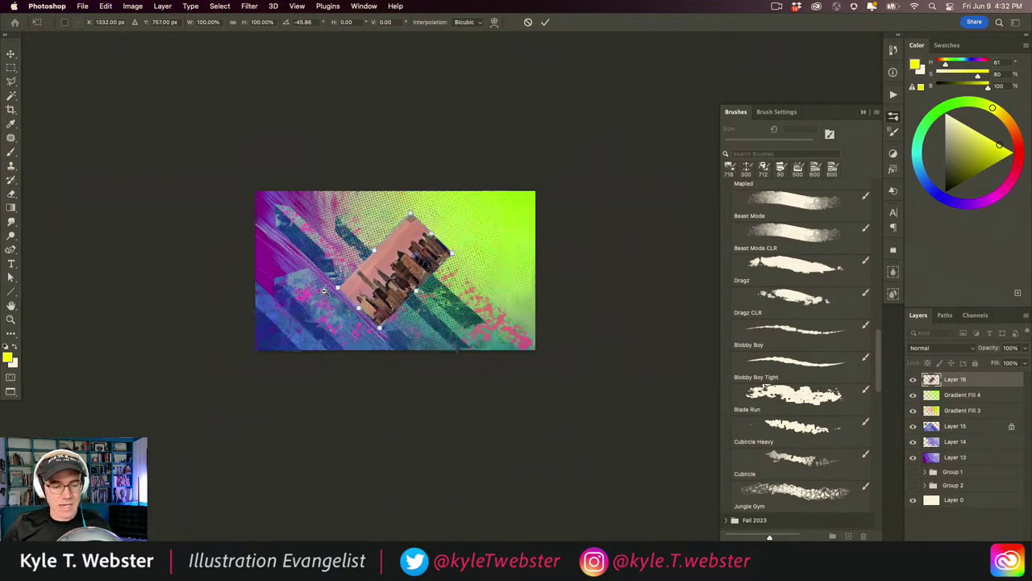
{"action": "scroll", "coordinate": [324, 291], "scroll_direction": "down", "scroll_amount": 1}
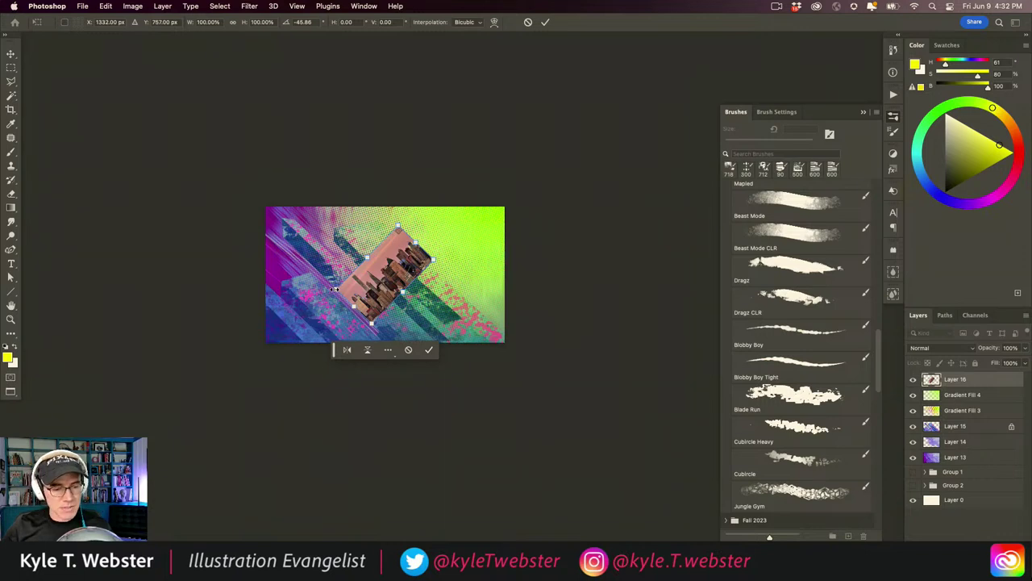
{"action": "left_click_drag", "start_coordinate": [334, 289], "coordinate": [95, 267]}
{"action": "left_click_drag", "start_coordinate": [194, 316], "coordinate": [282, 271]}
{"action": "left_click_drag", "start_coordinate": [215, 319], "coordinate": [305, 314]}
{"action": "left_click_drag", "start_coordinate": [451, 199], "coordinate": [471, 172]}
{"action": "left_click_drag", "start_coordinate": [327, 295], "coordinate": [366, 279]}
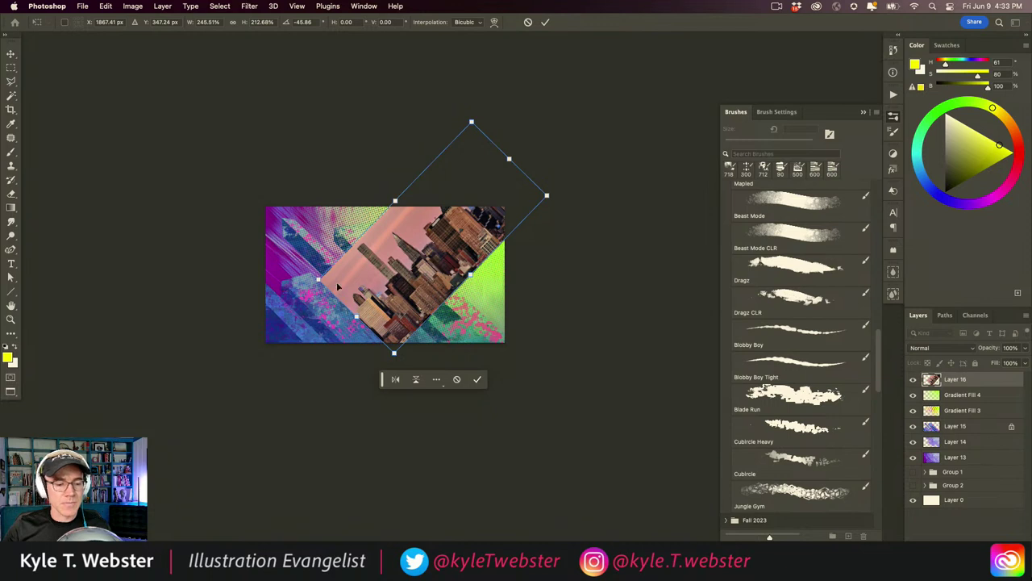
{"action": "left_click_drag", "start_coordinate": [354, 283], "coordinate": [376, 288]}
{"action": "left_click_drag", "start_coordinate": [490, 262], "coordinate": [540, 318]}
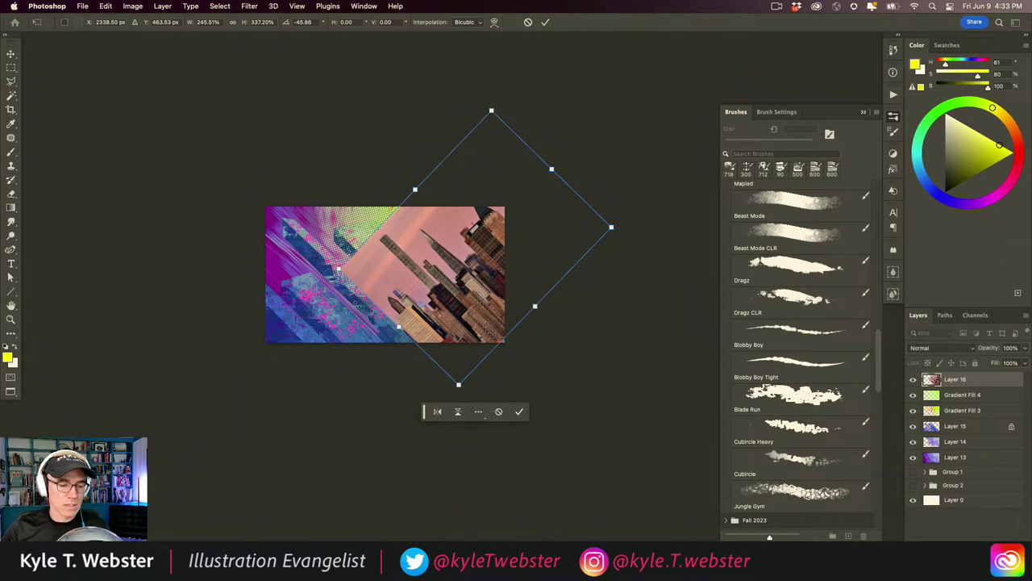
{"action": "left_click_drag", "start_coordinate": [398, 327], "coordinate": [353, 372]}
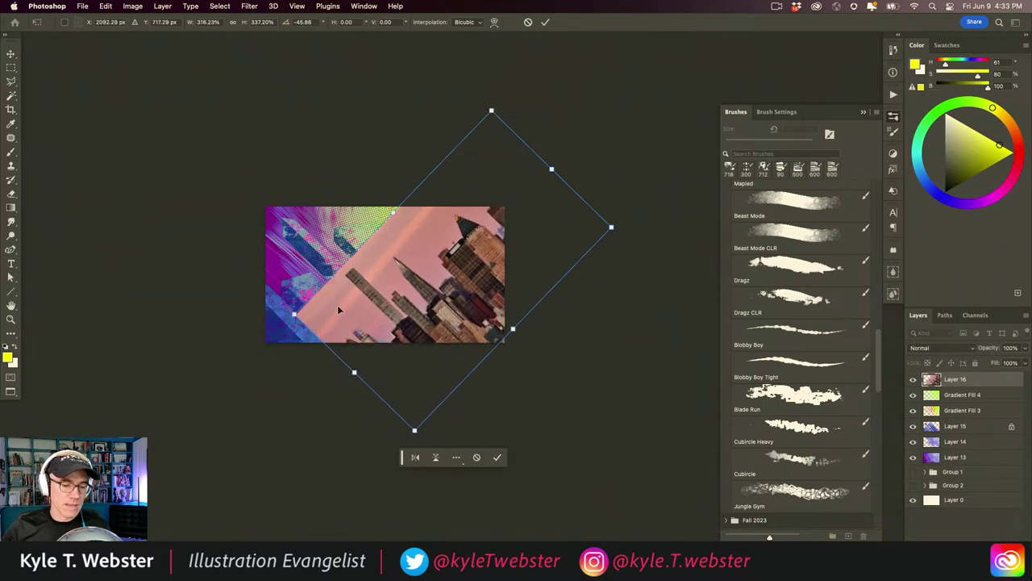
{"action": "left_click_drag", "start_coordinate": [342, 311], "coordinate": [331, 298]}
{"action": "key", "text": "Return"}
Select the skyline buildings with Select > Subject, replacing the current selection.
{"action": "key", "text": "g"}
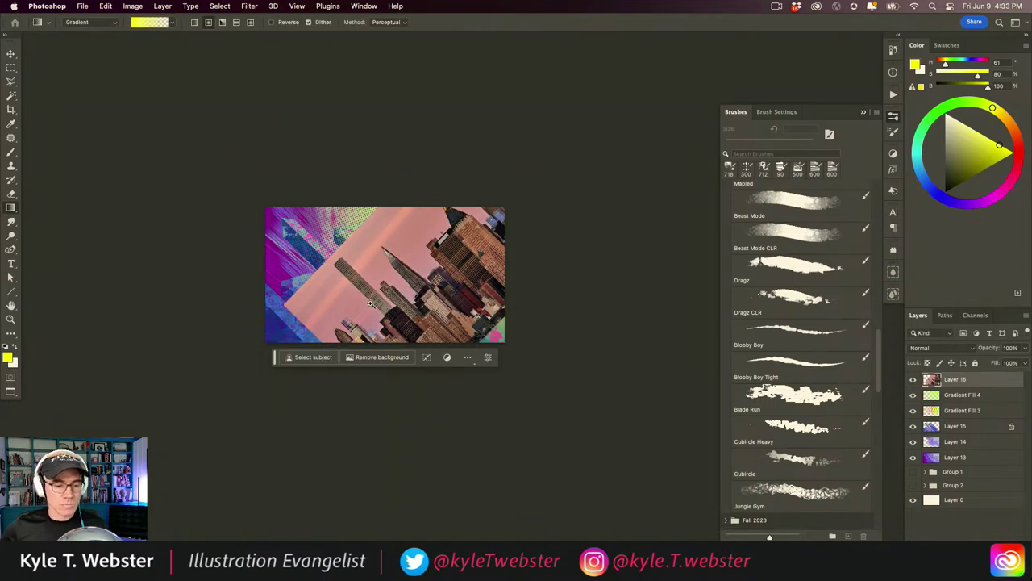
{"action": "scroll", "coordinate": [371, 303], "scroll_direction": "up", "scroll_amount": 1}
{"action": "scroll", "coordinate": [370, 303], "scroll_direction": "down", "scroll_amount": 2}
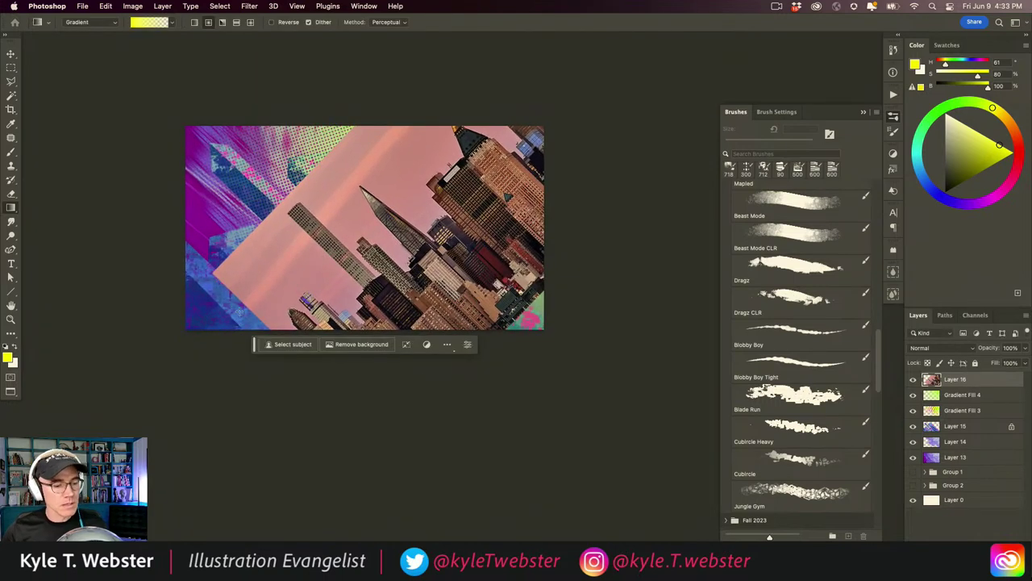
{"action": "scroll", "coordinate": [239, 309], "scroll_direction": "left", "scroll_amount": 2}
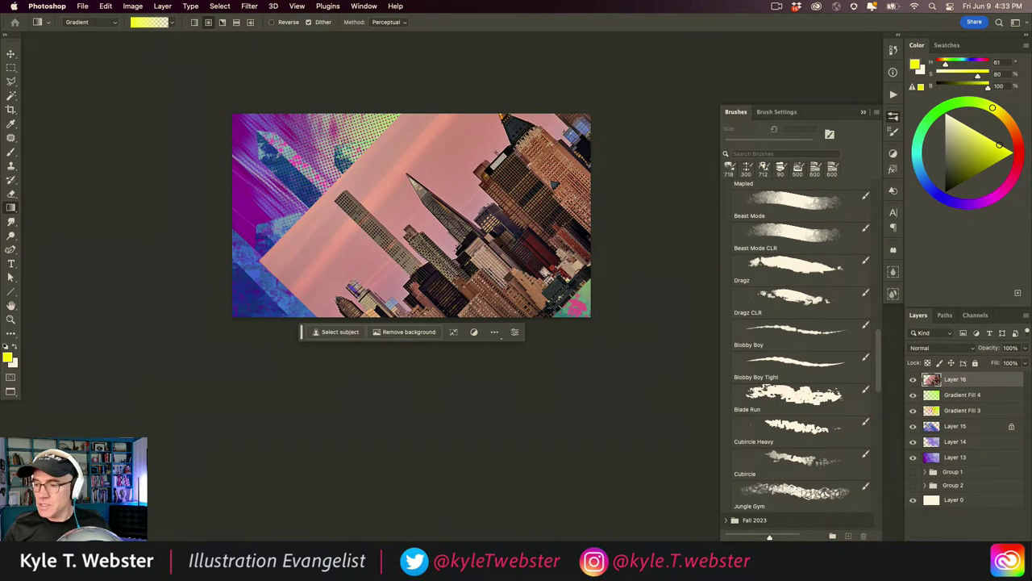
{"action": "left_click", "coordinate": [220, 6]}
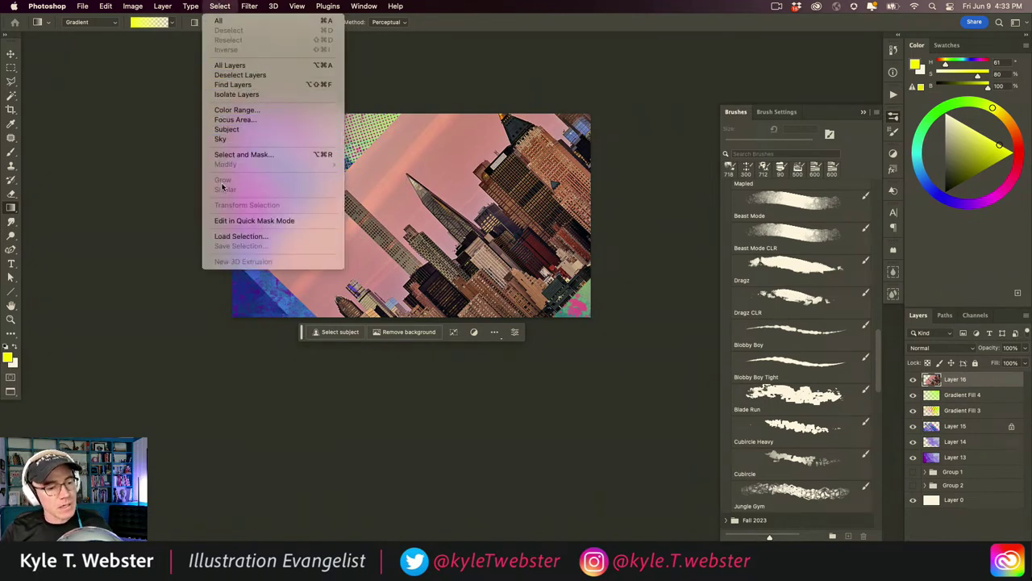
{"action": "left_click", "coordinate": [222, 129]}
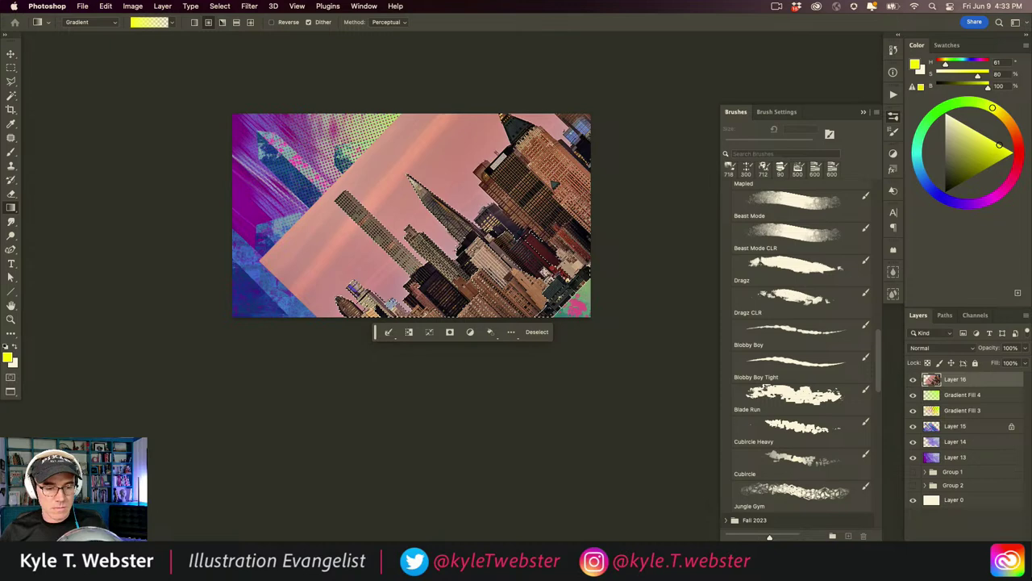
{"action": "left_click", "coordinate": [219, 6]}
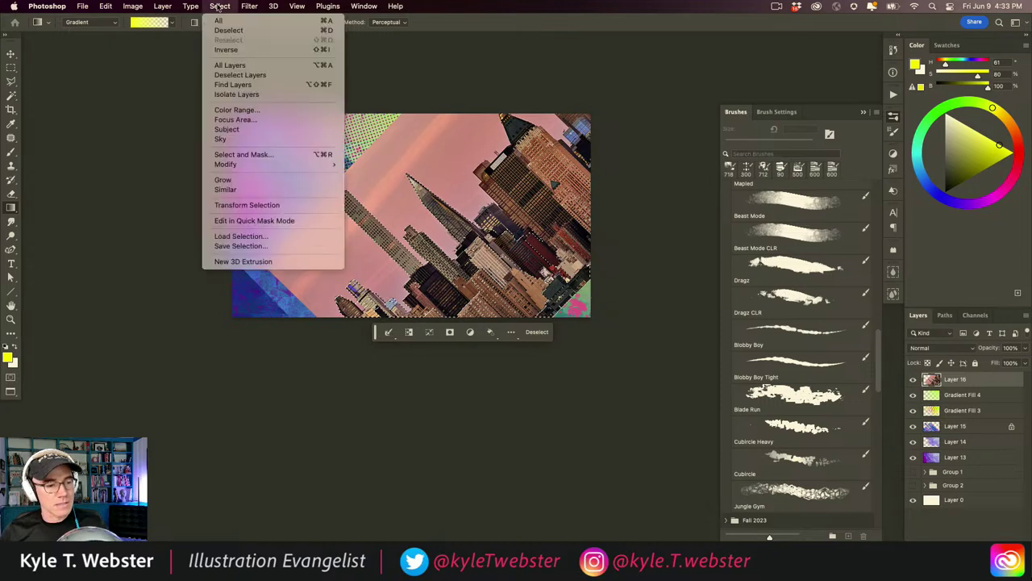
{"action": "left_click", "coordinate": [221, 129]}
{"action": "left_click", "coordinate": [497, 216]}
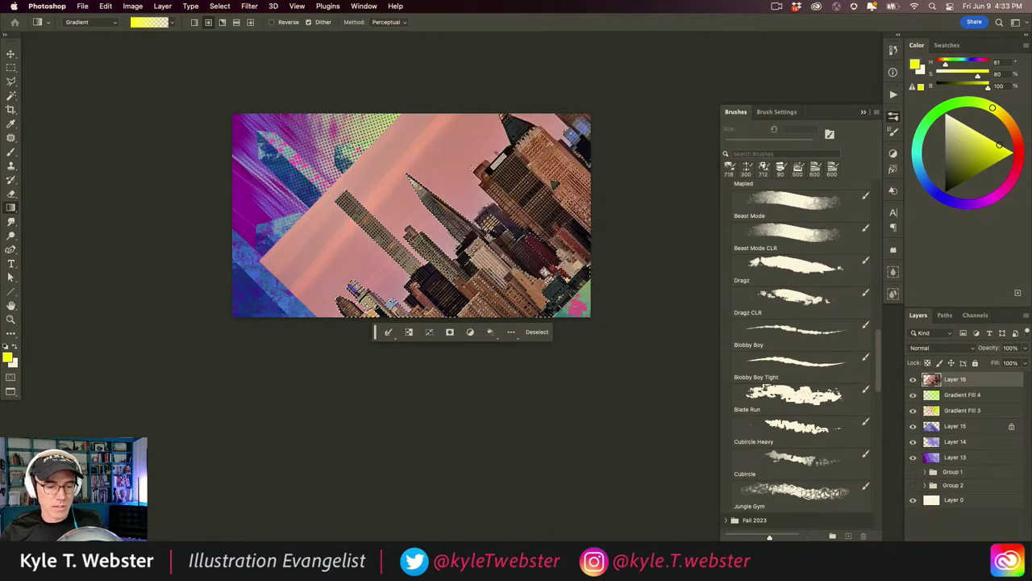
With the Quick Selection tool active, invert onto the pink sky, delete it, and deselect.
{"action": "left_click", "coordinate": [12, 95]}
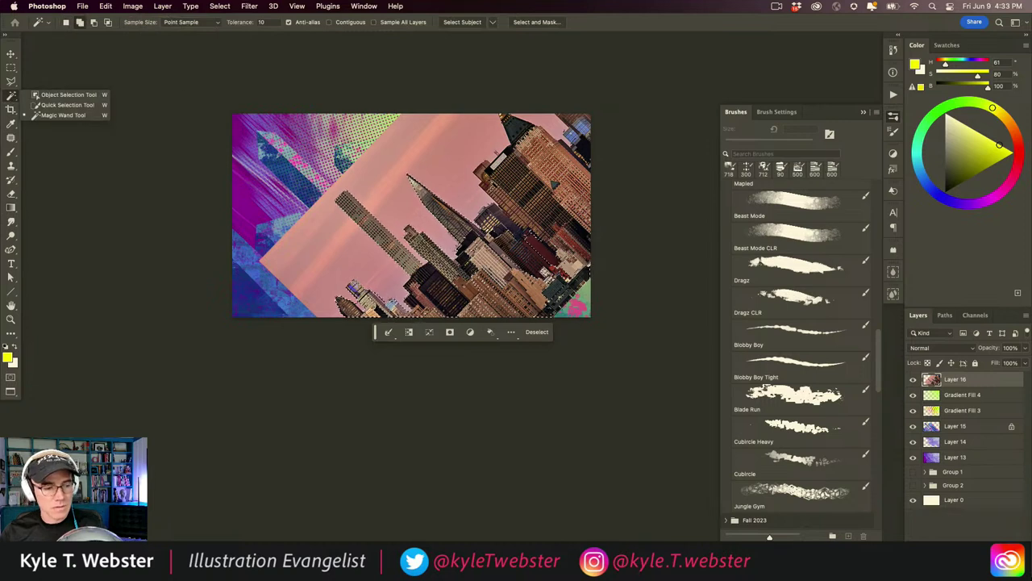
{"action": "left_click", "coordinate": [38, 105]}
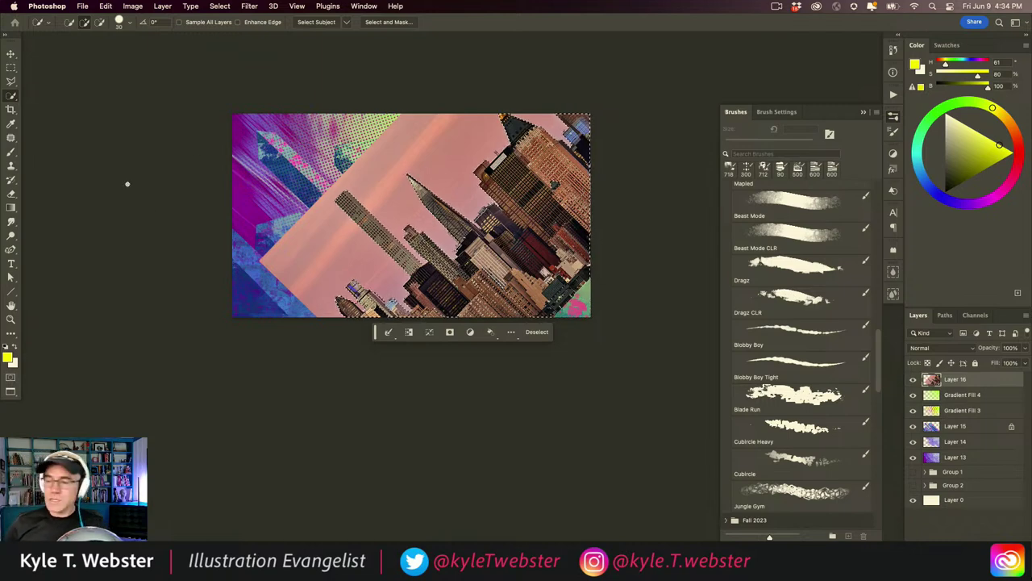
{"action": "key", "text": "super+shift+i"}
{"action": "key", "text": "BackSpace"}
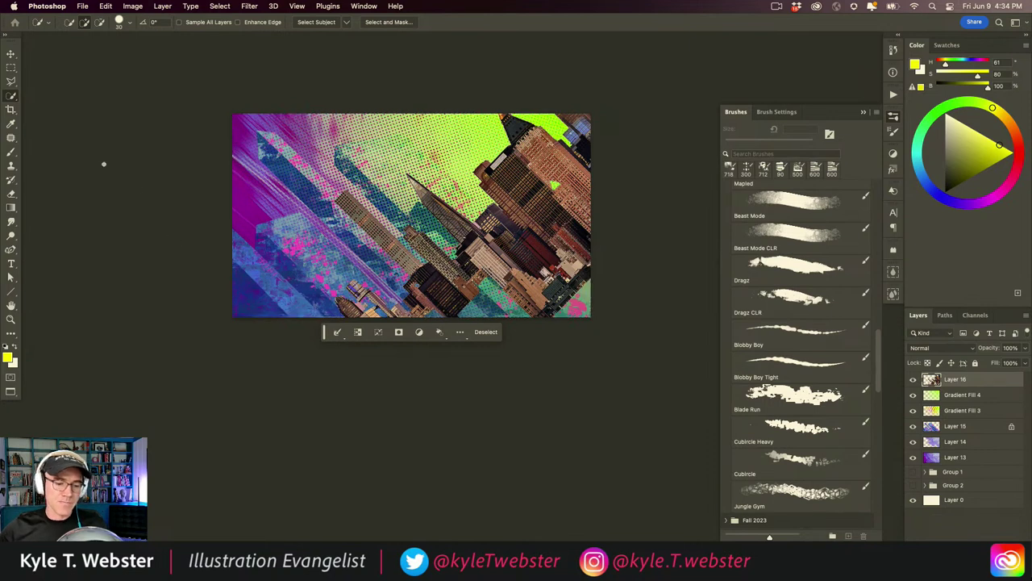
{"action": "key", "text": "super+d"}
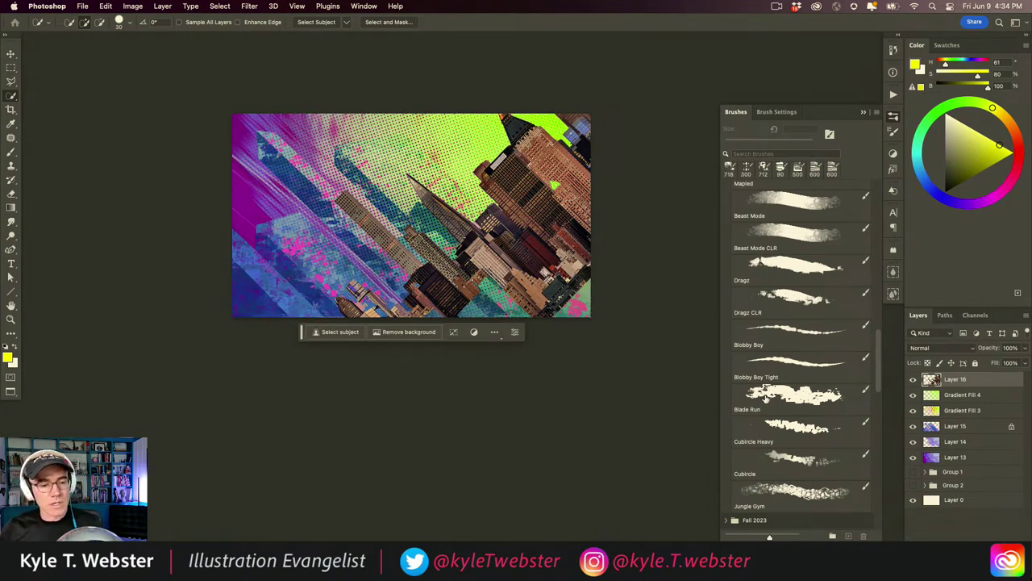
Open the Filter Gallery and set its preview zoom to 25% to see the skyline.
{"action": "left_click", "coordinate": [250, 7]}
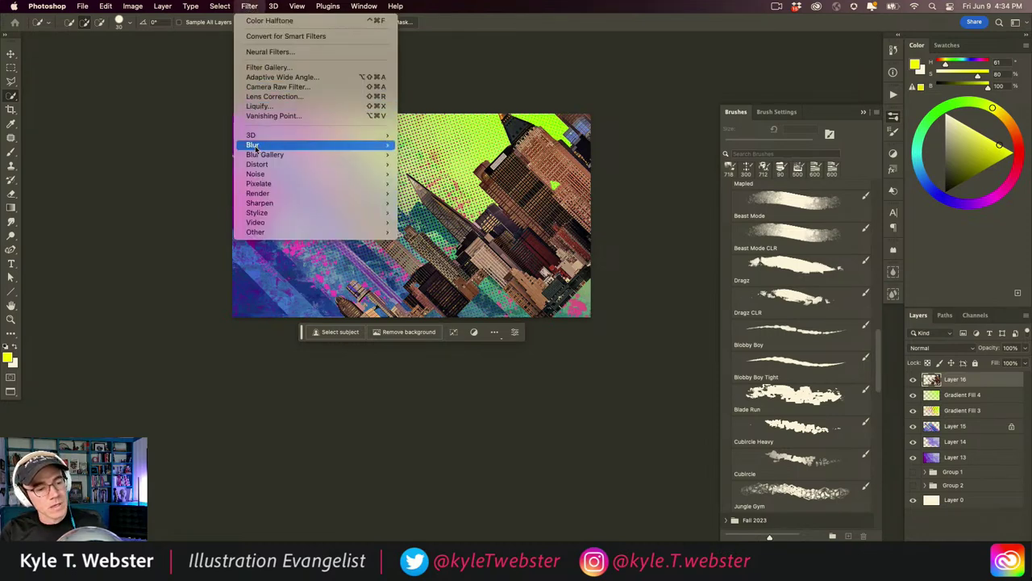
{"action": "left_click", "coordinate": [266, 67]}
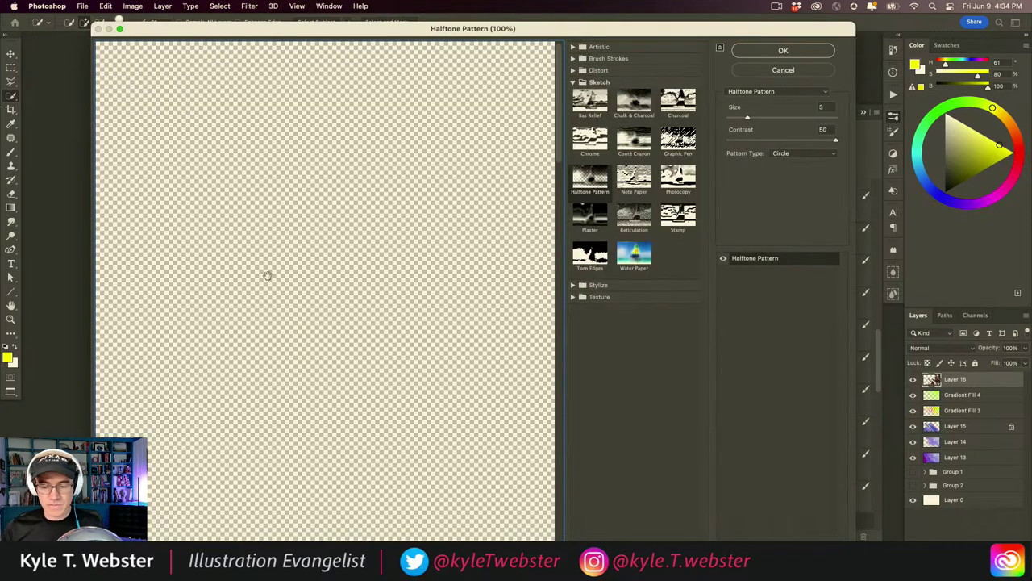
{"action": "left_click", "coordinate": [340, 356], "text": "alt"}
{"action": "left_click", "coordinate": [342, 358], "text": "alt"}
{"action": "left_click", "coordinate": [345, 363], "text": "alt"}
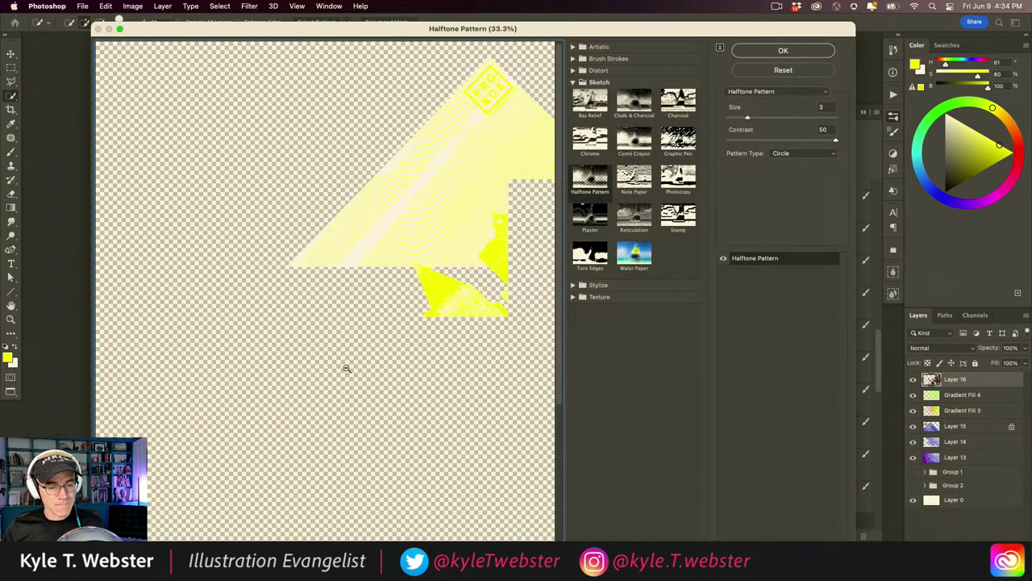
{"action": "left_click", "coordinate": [365, 374], "text": "alt"}
{"action": "left_click", "coordinate": [368, 376], "text": "alt"}
{"action": "left_click", "coordinate": [310, 342], "text": "super"}
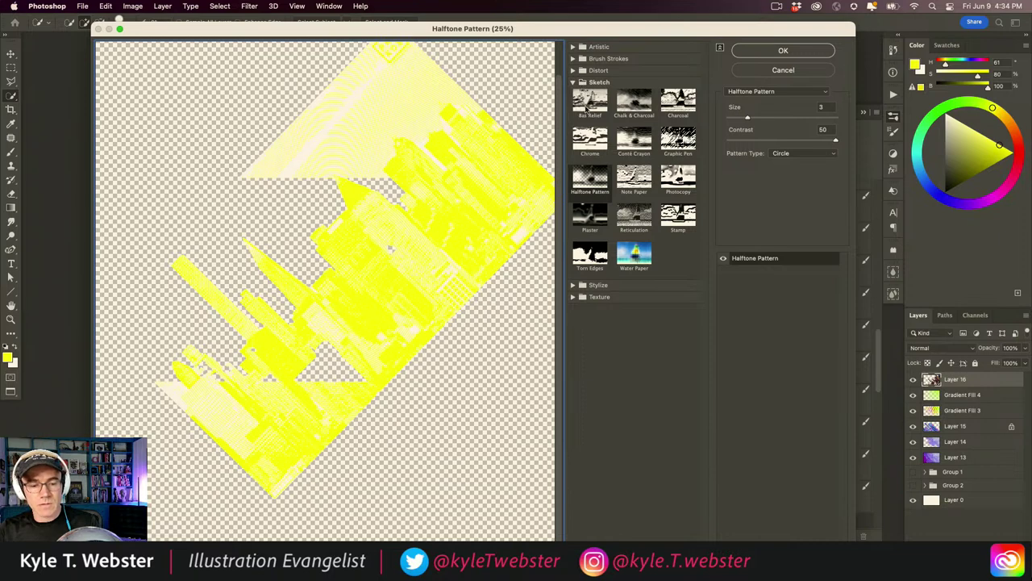
Apply Artistic > Watercolor with Brush Detail 9, Shadow Intensity 4 and Texture 1.
{"action": "left_click", "coordinate": [630, 251]}
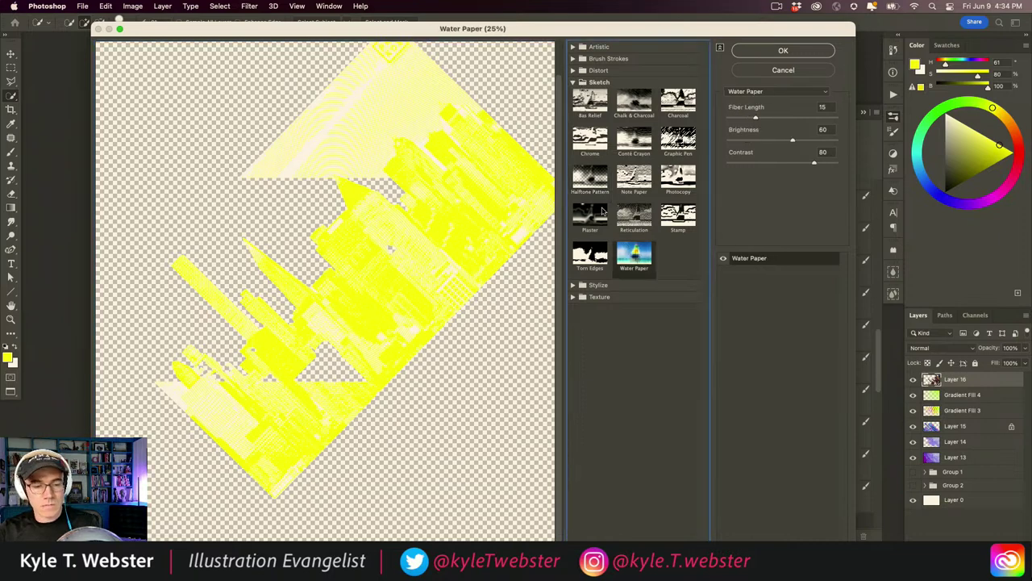
{"action": "left_click", "coordinate": [675, 144]}
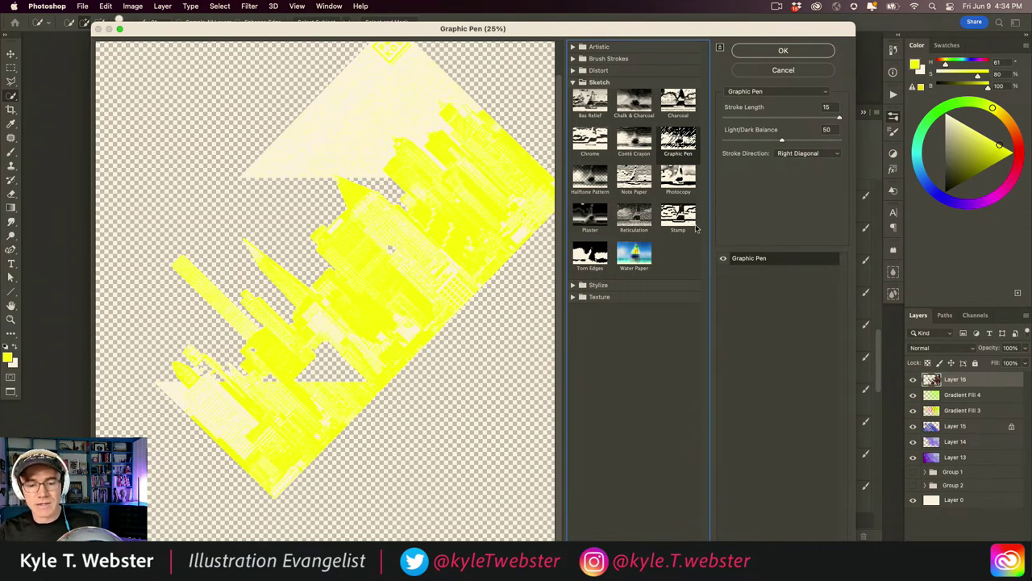
{"action": "left_click", "coordinate": [573, 82]}
{"action": "left_click", "coordinate": [573, 47]}
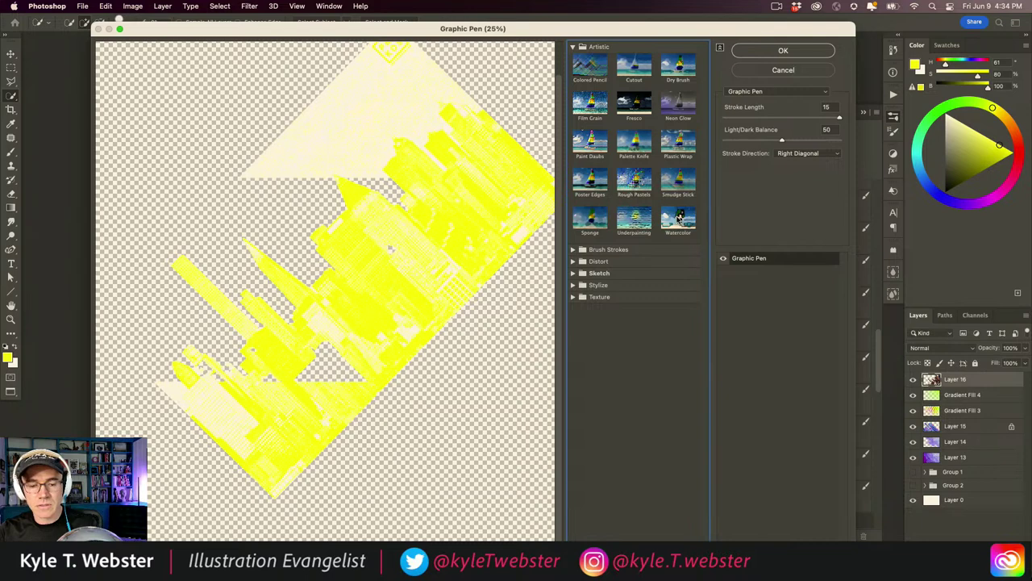
{"action": "left_click", "coordinate": [679, 219]}
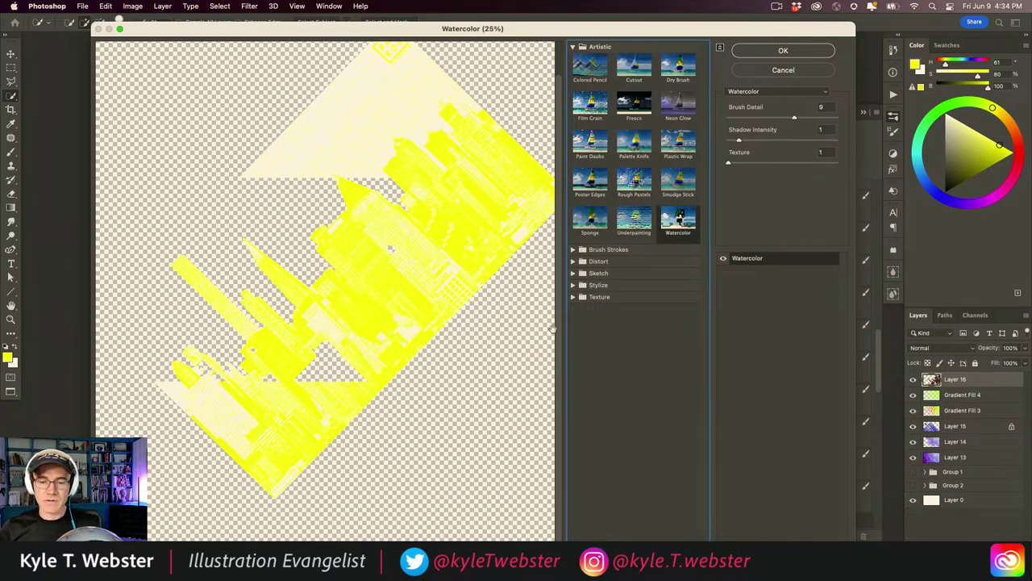
{"action": "left_click_drag", "start_coordinate": [739, 140], "coordinate": [748, 141]}
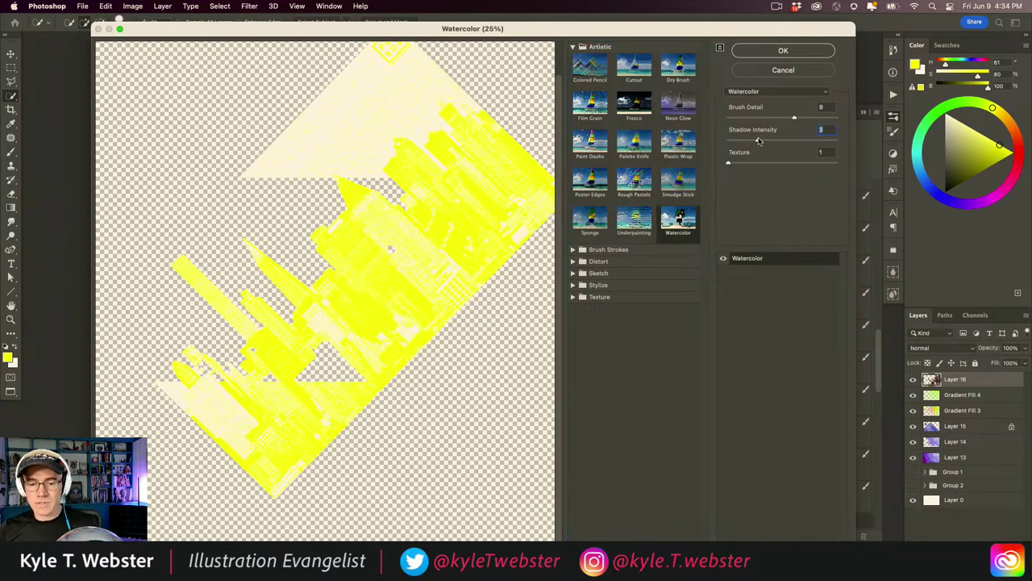
{"action": "left_click", "coordinate": [767, 52]}
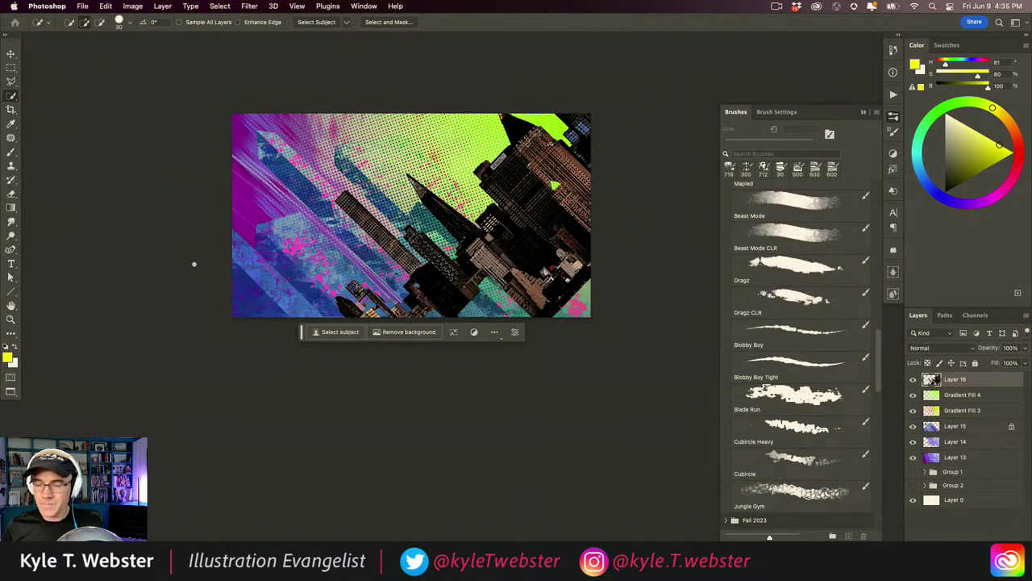
Select the dark building areas with Color Range and fill them with purple.
{"action": "scroll", "coordinate": [420, 231], "scroll_direction": "up", "scroll_amount": 3}
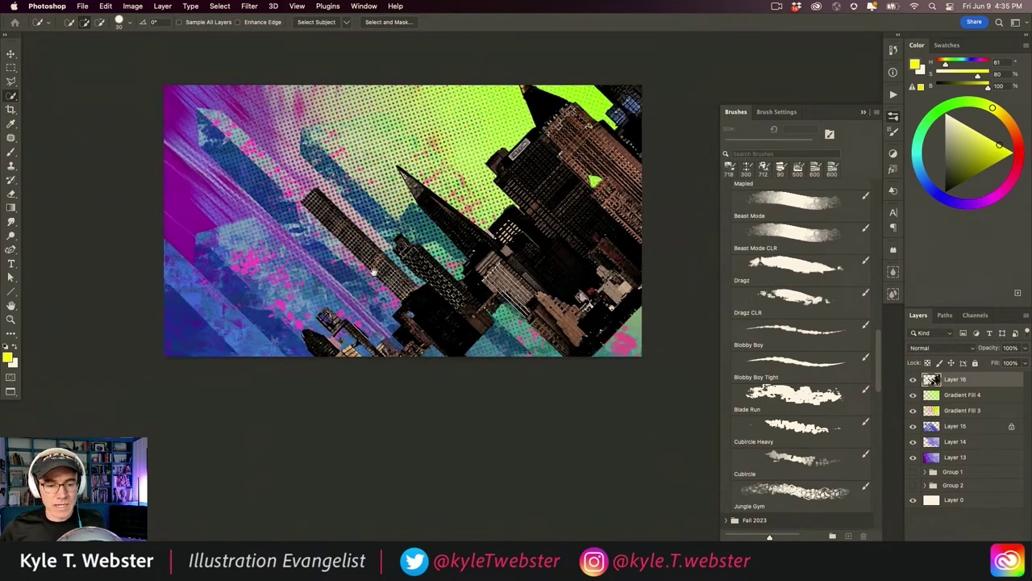
{"action": "left_click", "coordinate": [220, 6]}
{"action": "left_click", "coordinate": [266, 109]}
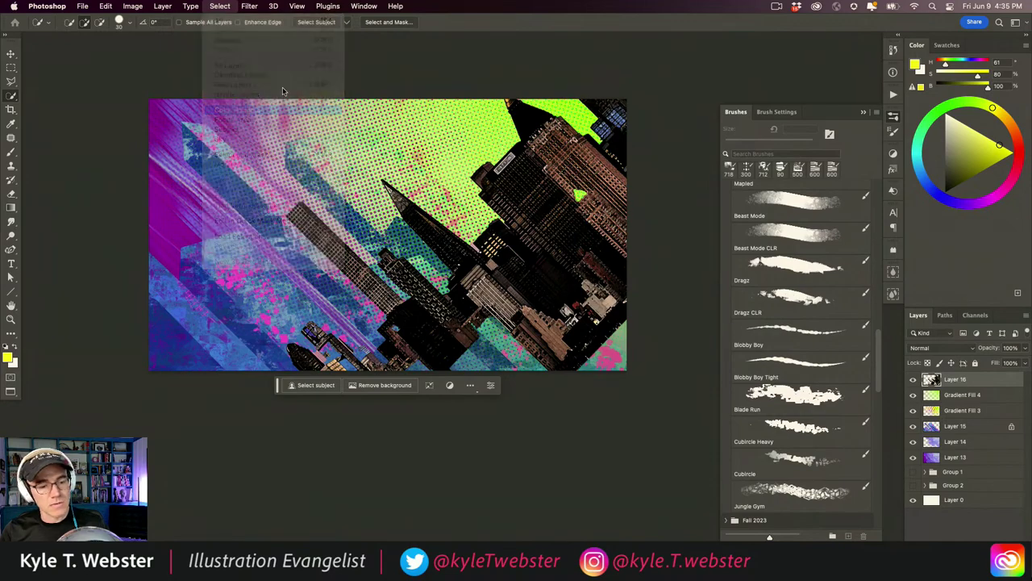
{"action": "left_click", "coordinate": [549, 281]}
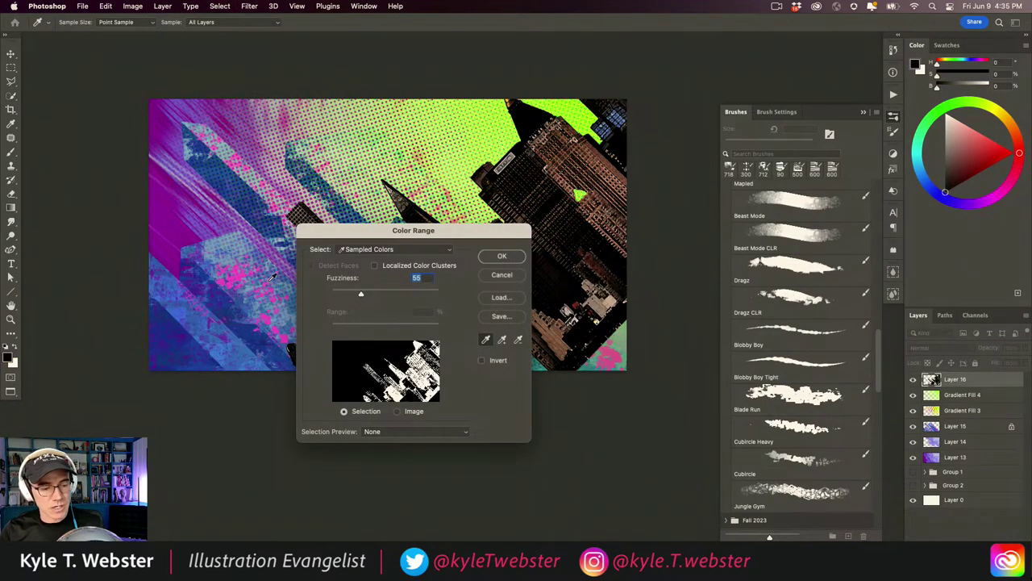
{"action": "left_click", "coordinate": [500, 256]}
{"action": "key", "text": "w"}
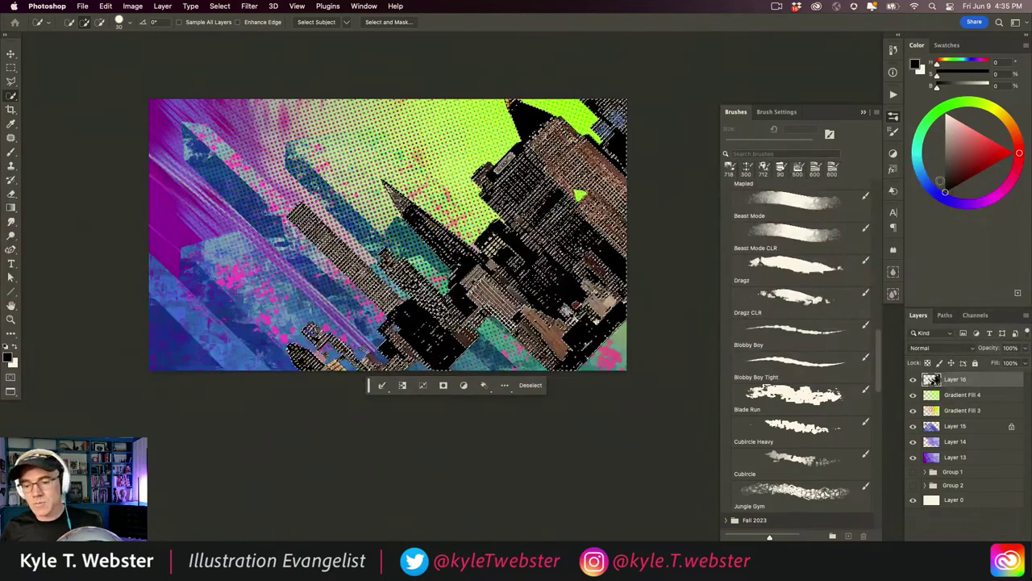
{"action": "left_click", "coordinate": [964, 203]}
{"action": "left_click", "coordinate": [978, 168]}
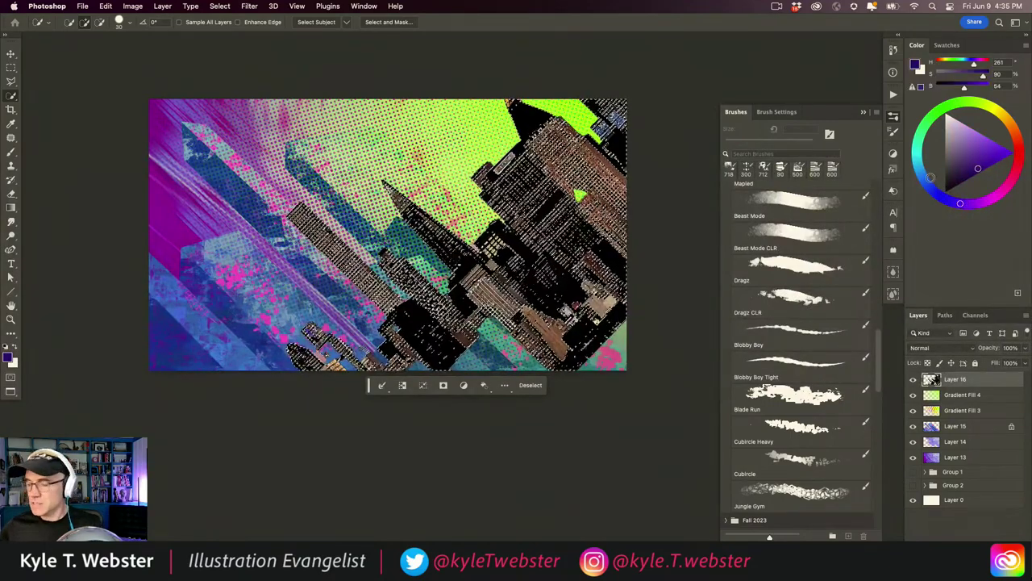
{"action": "key", "text": "alt+BackSpace"}
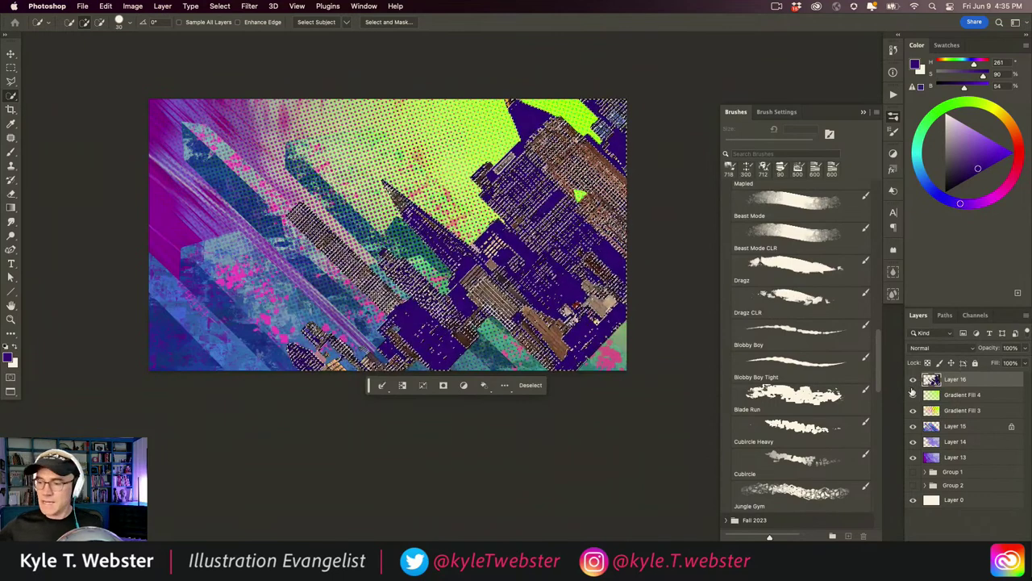
{"action": "key", "text": "super+d"}
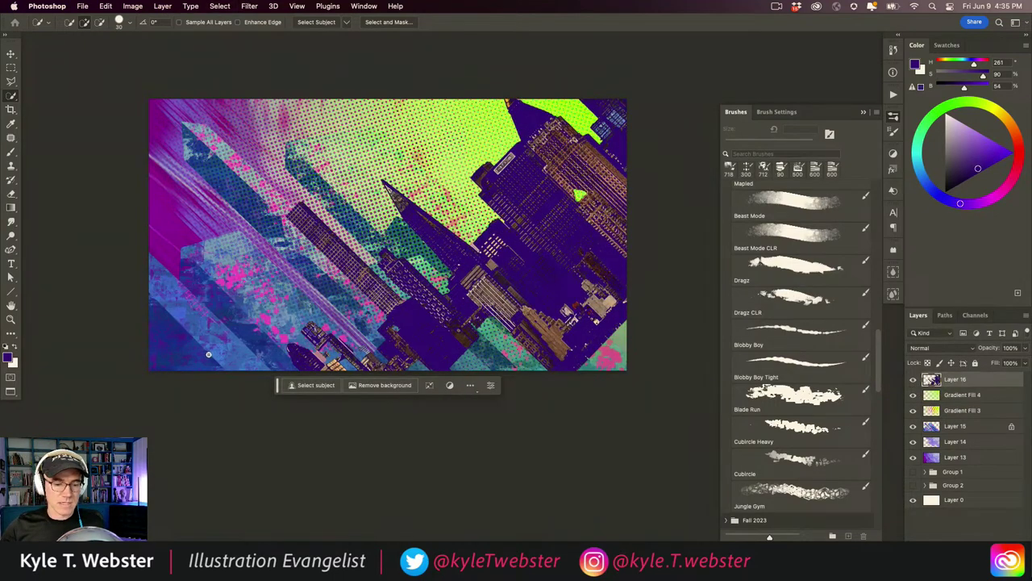
Reselect, invert to the rest of Layer 16, and fill it with bright magenta.
{"action": "key", "text": "super+shift+d"}
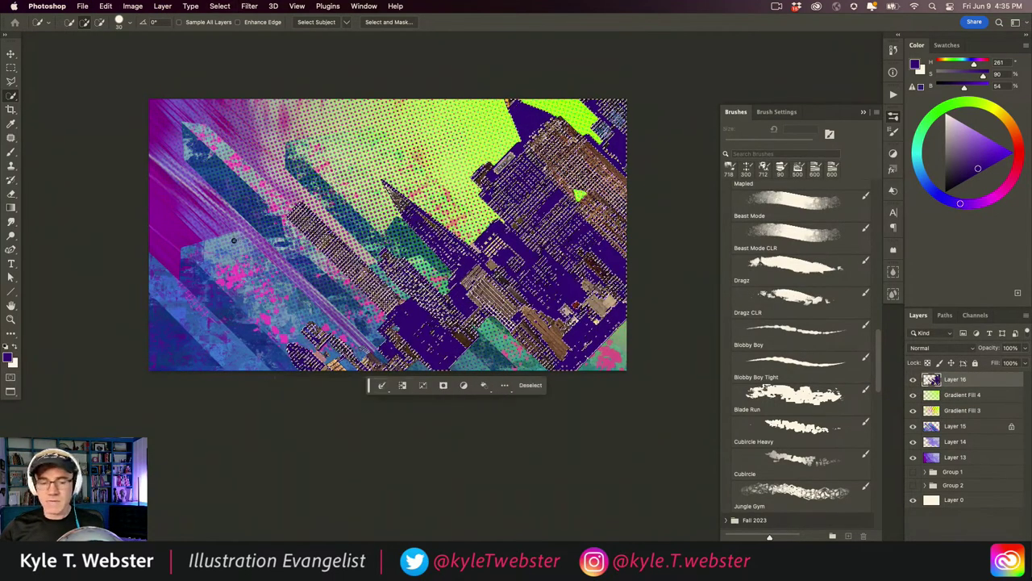
{"action": "key", "text": "super+shift+i"}
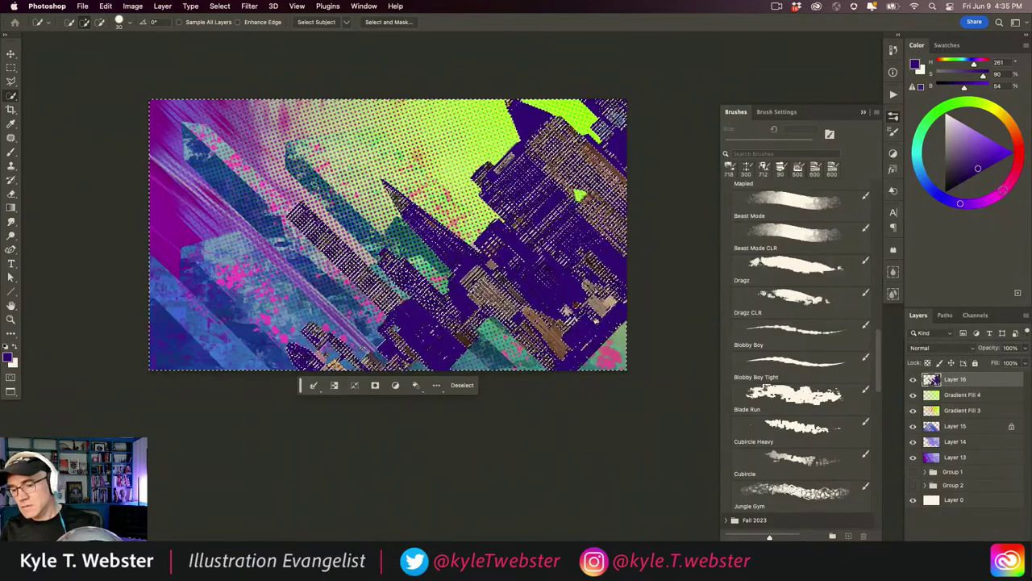
{"action": "left_click", "coordinate": [1004, 189]}
{"action": "left_click", "coordinate": [987, 142]}
{"action": "key", "text": "alt+BackSpace"}
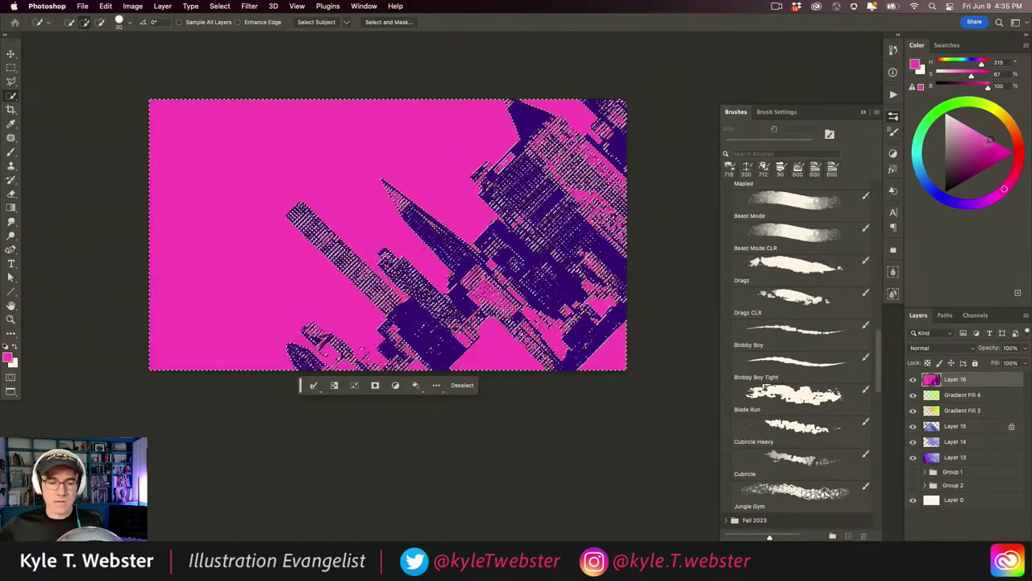
{"action": "key", "text": "super+z"}
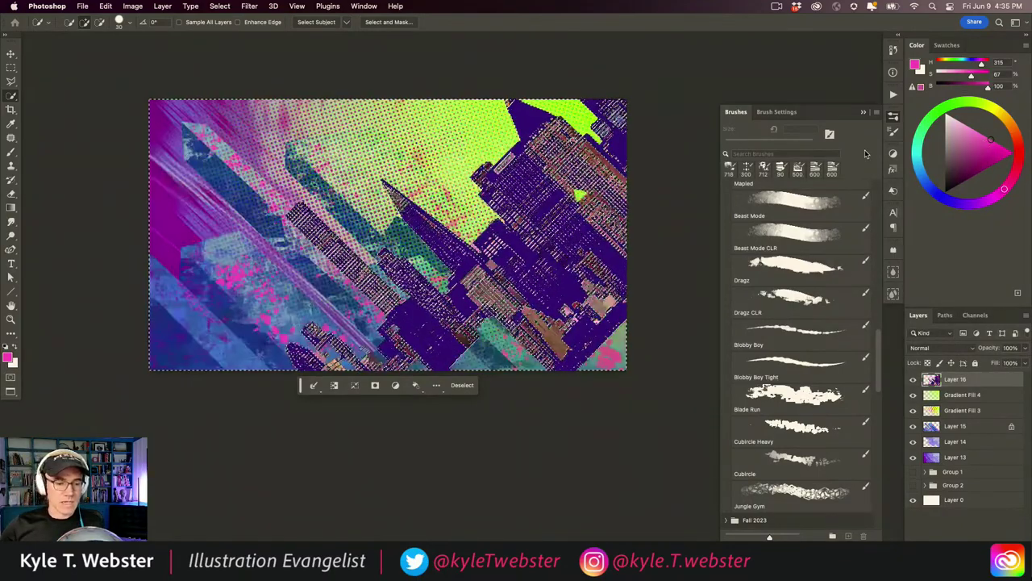
{"action": "key", "text": "alt+BackSpace"}
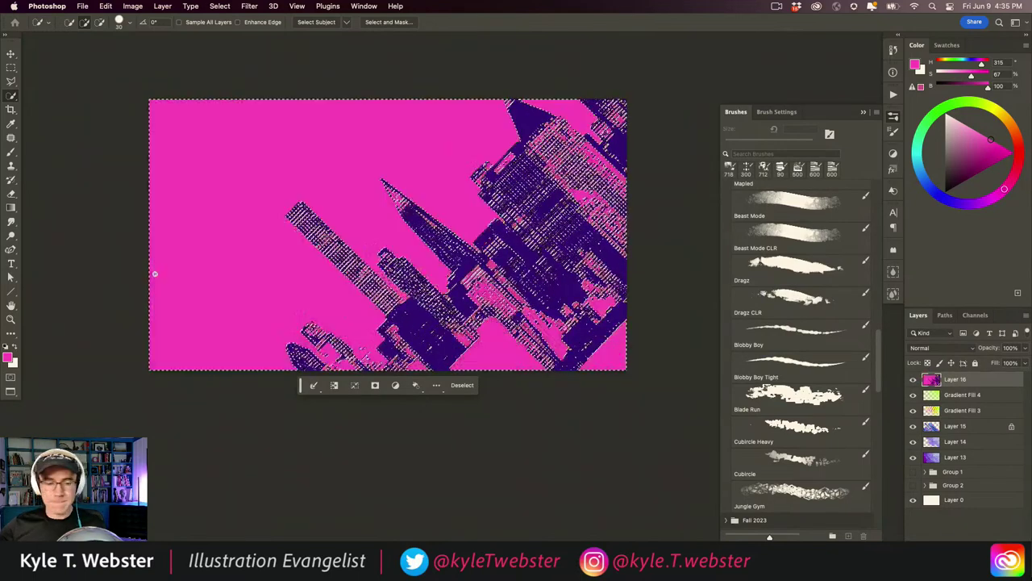
{"action": "key", "text": "super+d"}
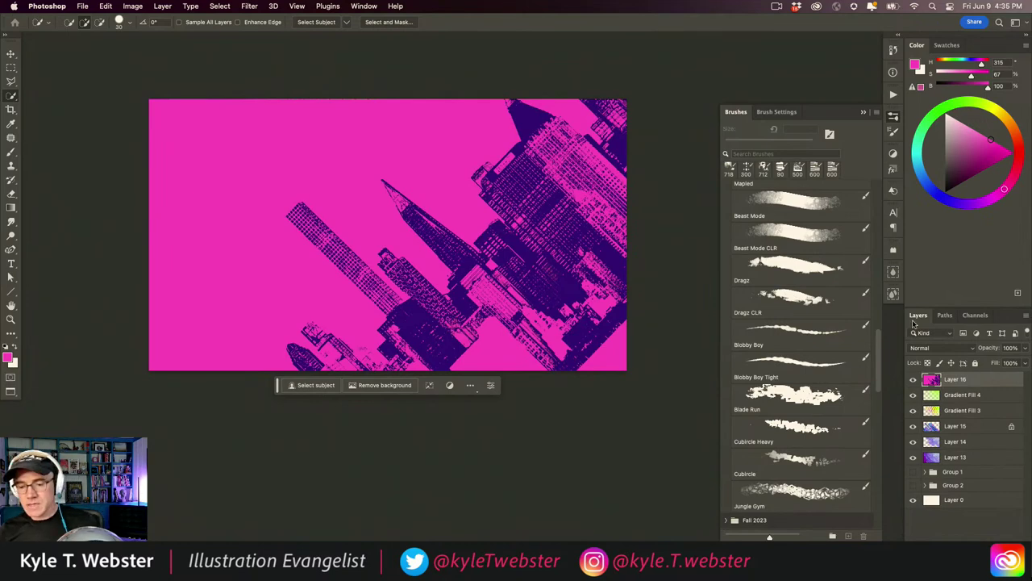
Set Layer 16 to Lighten blend mode and begin a Curves adjustment, top endpoint output 251.
{"action": "left_click", "coordinate": [920, 348]}
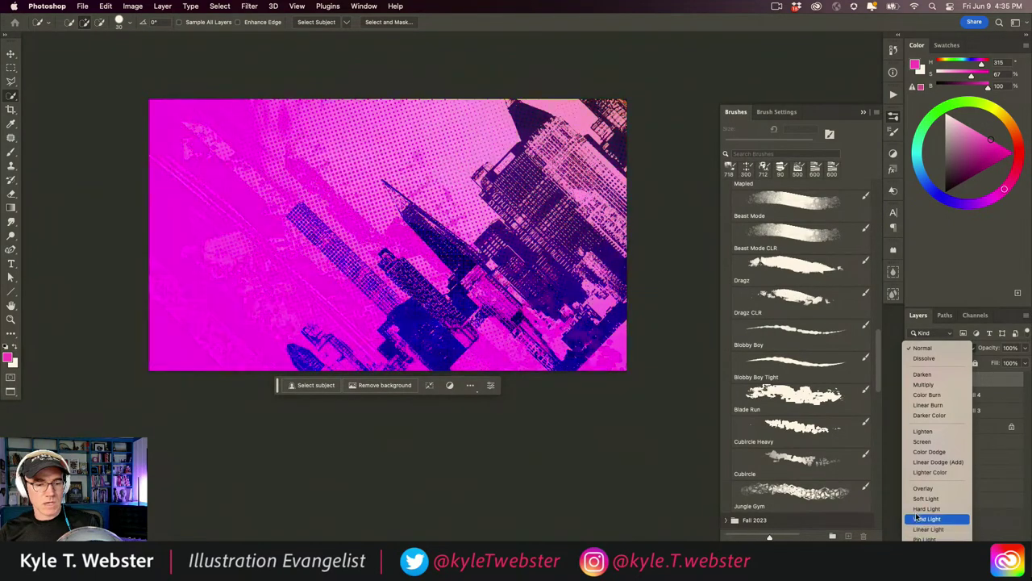
{"action": "left_click", "coordinate": [918, 431]}
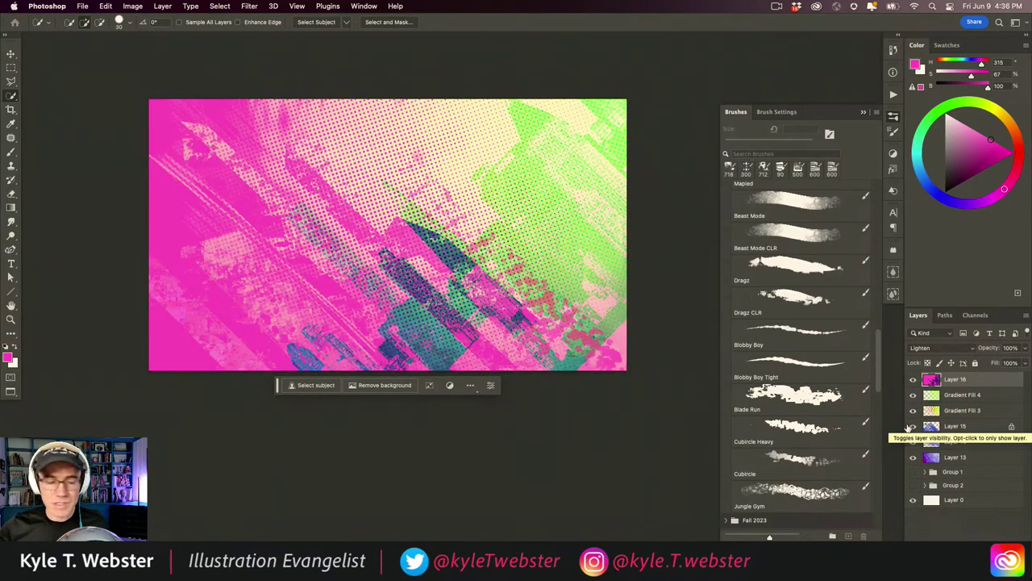
{"action": "key", "text": "super+m"}
{"action": "mouse_move", "coordinate": [129, 241]}
{"action": "left_mouse_down"}
{"action": "mouse_move", "coordinate": [112, 208]}
{"action": "mouse_move", "coordinate": [133, 252]}
{"action": "left_mouse_up"}
{"action": "left_click_drag", "start_coordinate": [197, 172], "coordinate": [193, 171]}
Shape an S-curve with an upper point at 176/209 and apply the Curves adjustment.
{"action": "mouse_move", "coordinate": [133, 252]}
{"action": "left_mouse_down"}
{"action": "mouse_move", "coordinate": [81, 287]}
{"action": "mouse_move", "coordinate": [123, 242]}
{"action": "mouse_move", "coordinate": [113, 213]}
{"action": "mouse_move", "coordinate": [135, 236]}
{"action": "left_mouse_up"}
{"action": "left_click", "coordinate": [160, 200]}
{"action": "mouse_move", "coordinate": [160, 200]}
{"action": "left_mouse_down"}
{"action": "mouse_move", "coordinate": [173, 212]}
{"action": "mouse_move", "coordinate": [155, 194]}
{"action": "left_mouse_up"}
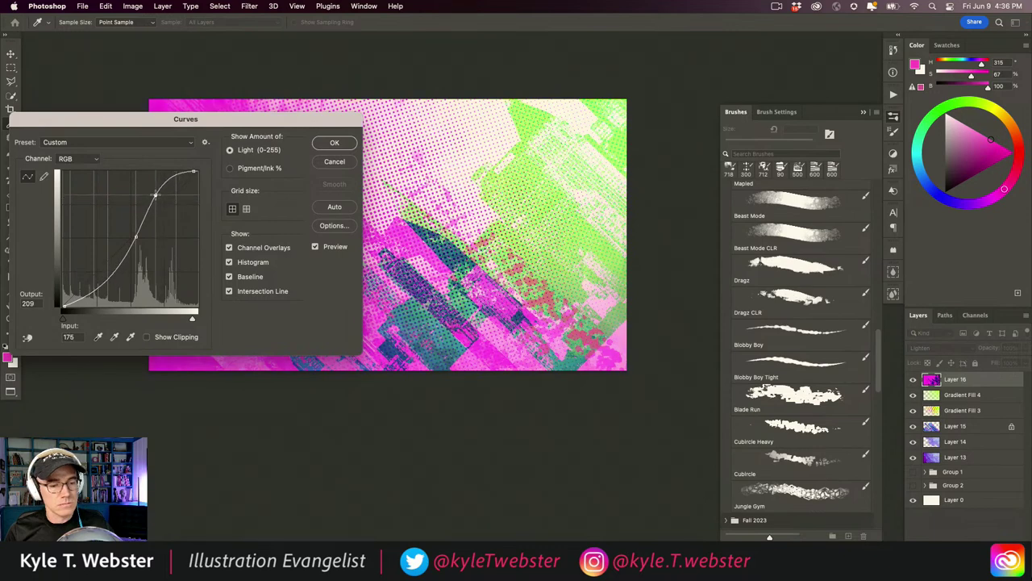
{"action": "left_click", "coordinate": [333, 144]}
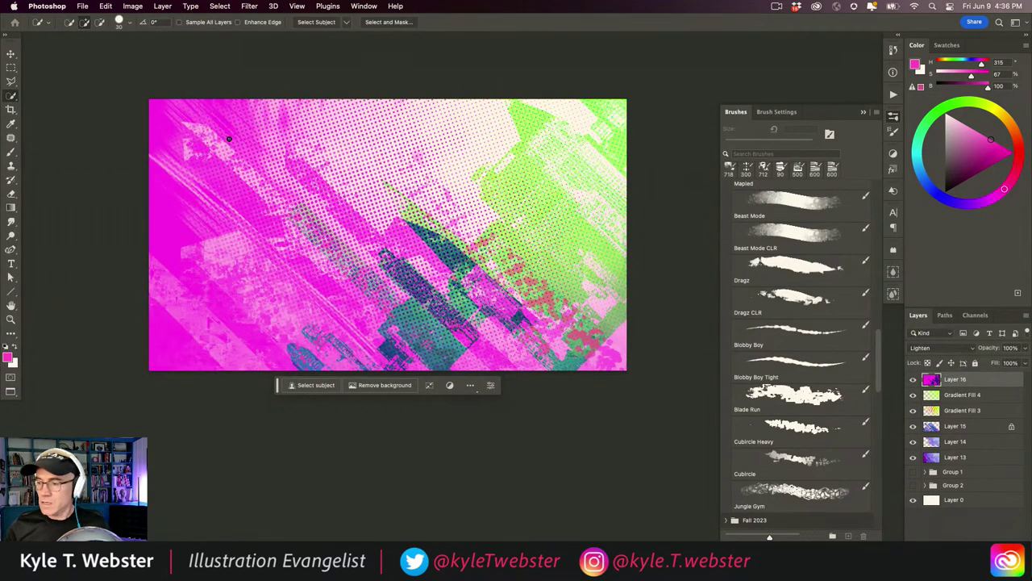
Erase a broad area of Layer 16's magenta using a 150 px feathered lasso selection.
{"action": "key", "text": "l"}
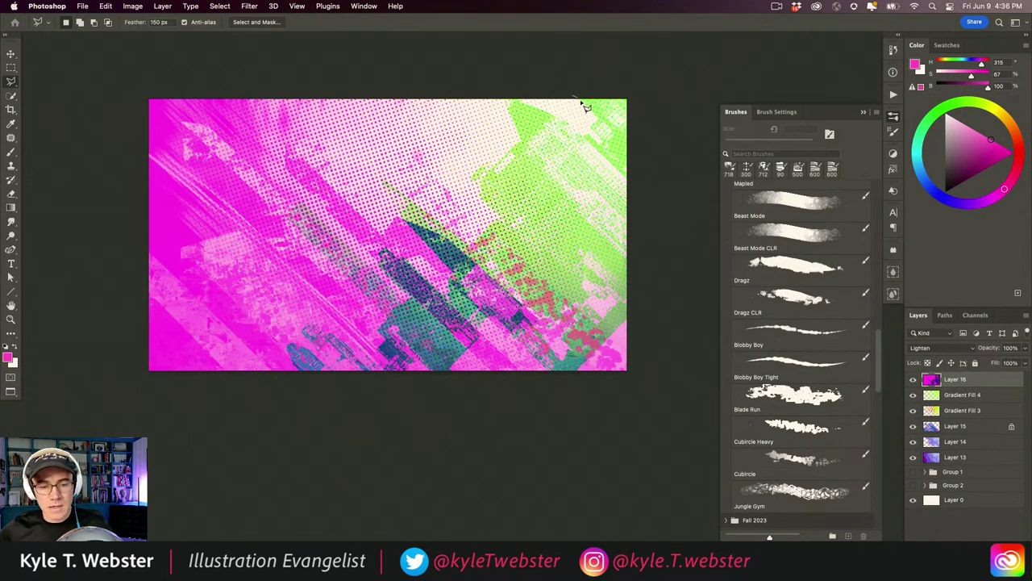
{"action": "mouse_move", "coordinate": [586, 106]}
{"action": "left_mouse_down"}
{"action": "mouse_move", "coordinate": [597, 146]}
{"action": "mouse_move", "coordinate": [536, 83]}
{"action": "mouse_move", "coordinate": [525, 94]}
{"action": "mouse_move", "coordinate": [562, 118]}
{"action": "mouse_move", "coordinate": [499, 99]}
{"action": "mouse_move", "coordinate": [520, 142]}
{"action": "mouse_move", "coordinate": [471, 173]}
{"action": "mouse_move", "coordinate": [484, 171]}
{"action": "mouse_move", "coordinate": [504, 218]}
{"action": "mouse_move", "coordinate": [479, 246]}
{"action": "mouse_move", "coordinate": [438, 206]}
{"action": "mouse_move", "coordinate": [387, 196]}
{"action": "mouse_move", "coordinate": [417, 209]}
{"action": "mouse_move", "coordinate": [376, 181]}
{"action": "mouse_move", "coordinate": [401, 234]}
{"action": "mouse_move", "coordinate": [373, 254]}
{"action": "mouse_move", "coordinate": [417, 299]}
{"action": "mouse_move", "coordinate": [410, 305]}
{"action": "mouse_move", "coordinate": [302, 206]}
{"action": "mouse_move", "coordinate": [291, 214]}
{"action": "mouse_move", "coordinate": [386, 311]}
{"action": "mouse_move", "coordinate": [377, 333]}
{"action": "mouse_move", "coordinate": [387, 349]}
{"action": "mouse_move", "coordinate": [375, 365]}
{"action": "mouse_move", "coordinate": [392, 367]}
{"action": "mouse_move", "coordinate": [313, 320]}
{"action": "mouse_move", "coordinate": [286, 331]}
{"action": "mouse_move", "coordinate": [299, 345]}
{"action": "mouse_move", "coordinate": [275, 349]}
{"action": "mouse_move", "coordinate": [306, 389]}
{"action": "mouse_move", "coordinate": [122, 390]}
{"action": "mouse_move", "coordinate": [105, 98]}
{"action": "mouse_move", "coordinate": [486, 74]}
{"action": "left_mouse_up"}
{"action": "key", "text": "Delete"}
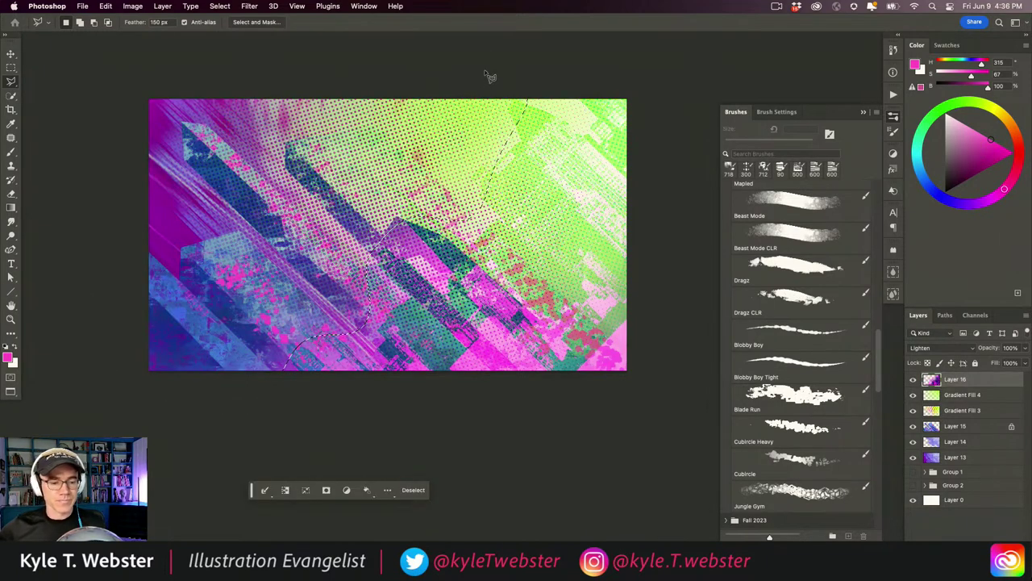
{"action": "key", "text": "super+d"}
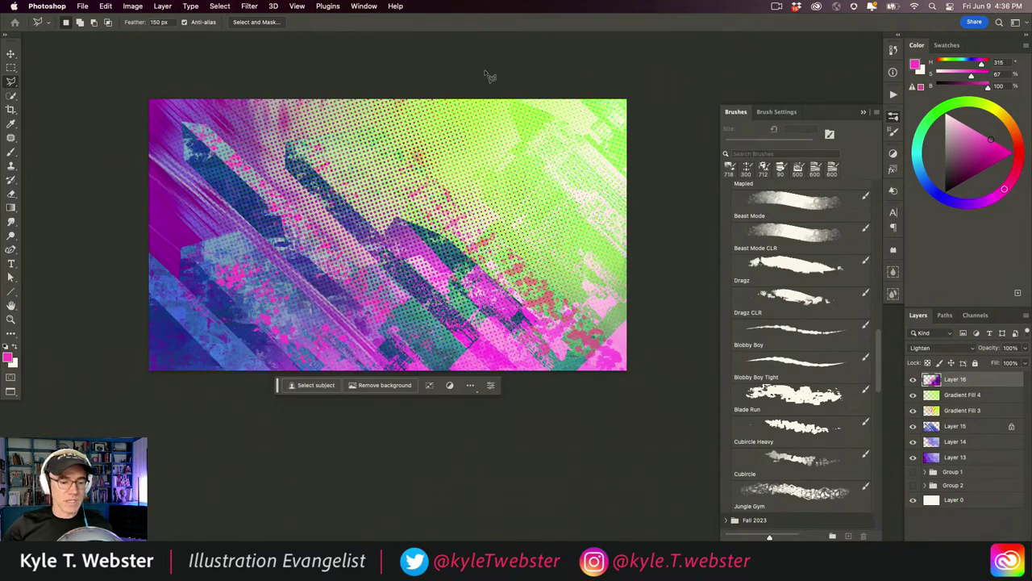
{"action": "key", "text": "super+minus"}
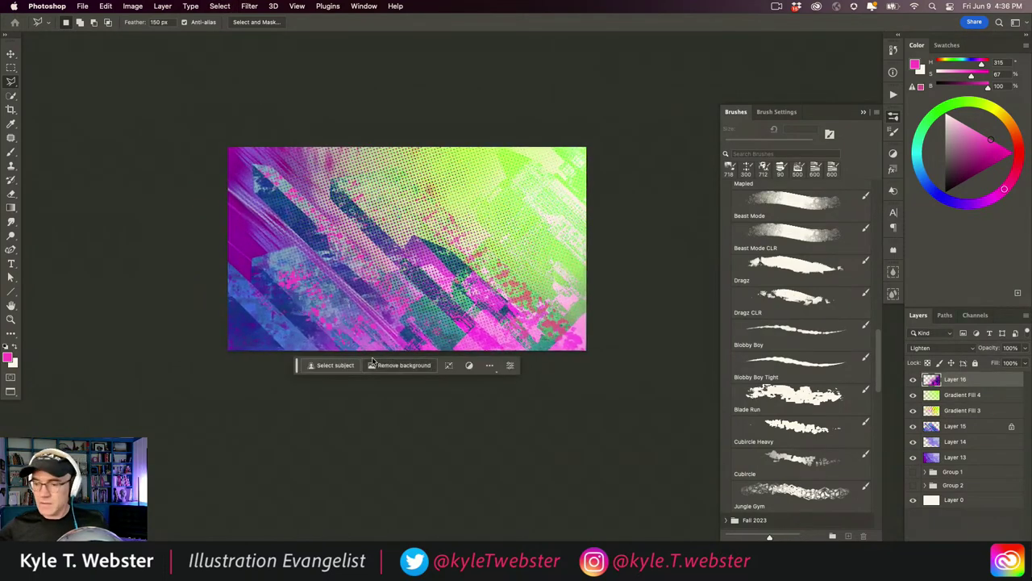
{"action": "left_click", "coordinate": [921, 349]}
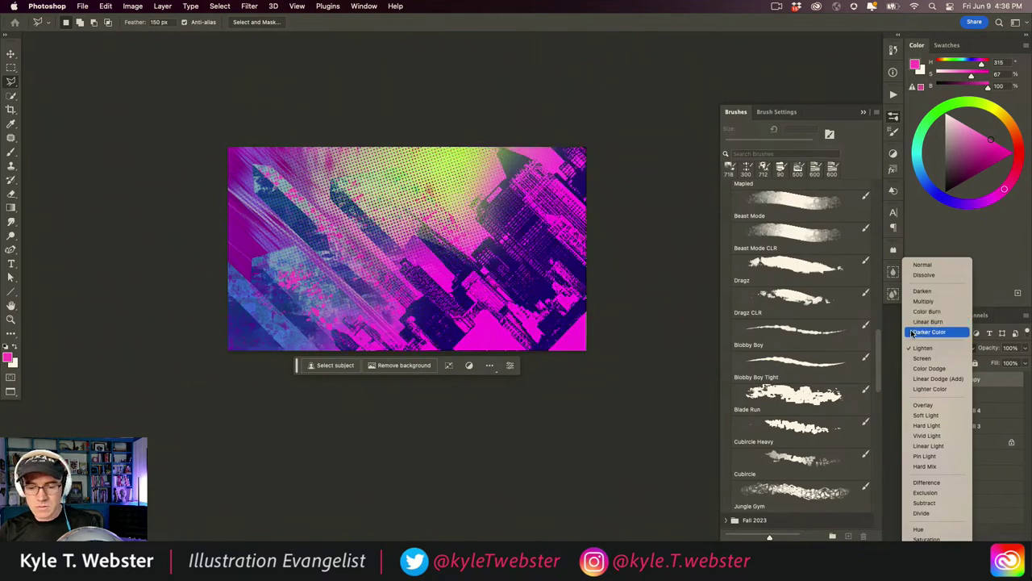
Set the top layer to Darker Color blend mode and delete a lassoed area on its right.
{"action": "left_click", "coordinate": [912, 332]}
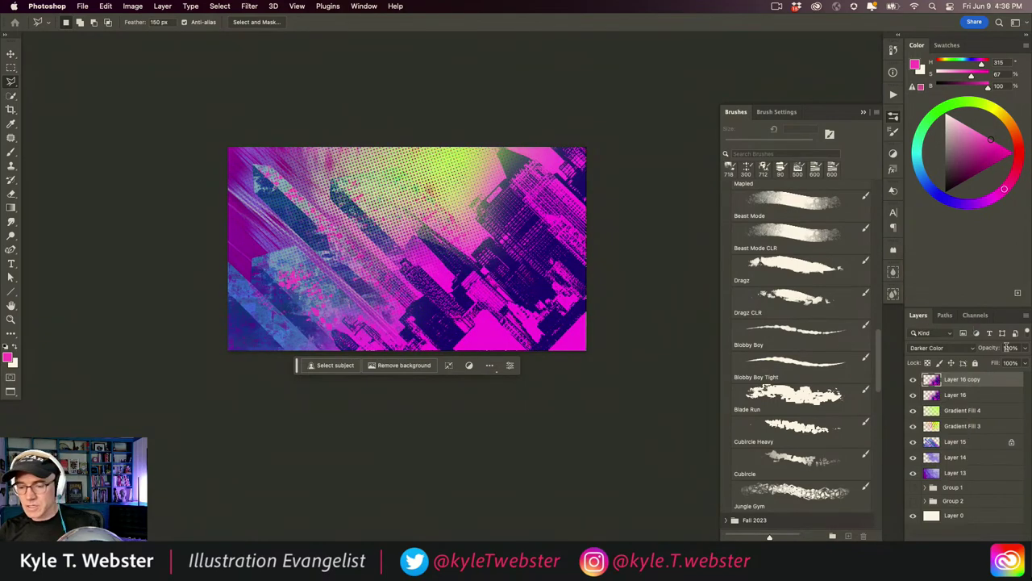
{"action": "type", "text": "50"}
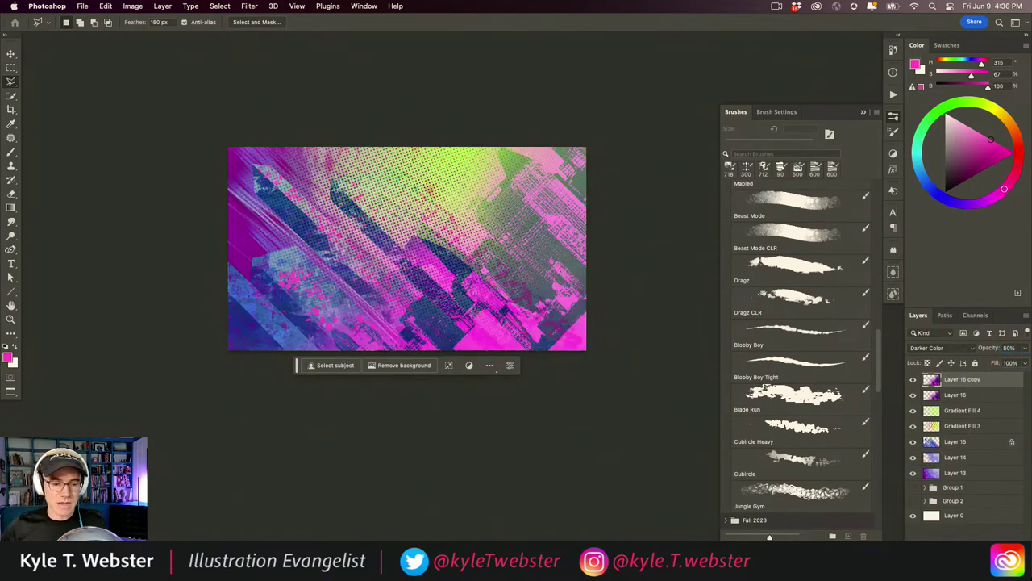
{"action": "scroll", "coordinate": [577, 315], "scroll_direction": "up", "scroll_amount": 2}
{"action": "scroll", "coordinate": [484, 242], "scroll_direction": "right", "scroll_amount": 2}
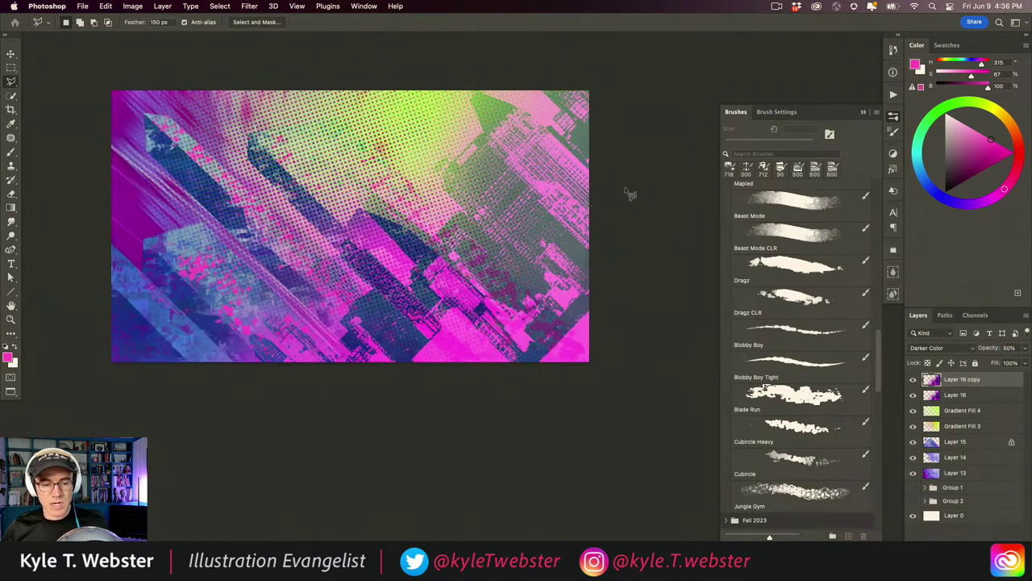
{"action": "mouse_move", "coordinate": [626, 191]}
{"action": "left_mouse_down"}
{"action": "mouse_move", "coordinate": [569, 174]}
{"action": "mouse_move", "coordinate": [417, 316]}
{"action": "mouse_move", "coordinate": [337, 375]}
{"action": "left_mouse_up"}
{"action": "mouse_move", "coordinate": [382, 459]}
{"action": "left_mouse_down"}
{"action": "mouse_move", "coordinate": [664, 411]}
{"action": "mouse_move", "coordinate": [673, 438]}
{"action": "left_mouse_up"}
{"action": "key", "text": "Delete"}
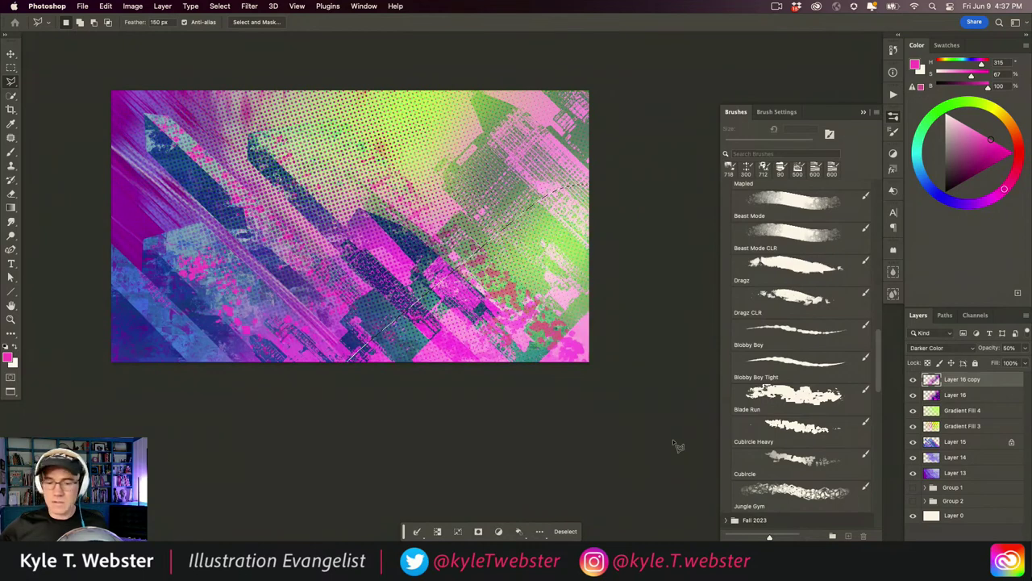
{"action": "key", "text": "ctrl+d"}
Switch to Layer 16, pan the view, and add a new empty Layer 17 on top.
{"action": "mouse_move", "coordinate": [618, 228]}
{"action": "left_mouse_down"}
{"action": "mouse_move", "coordinate": [569, 286]}
{"action": "mouse_move", "coordinate": [417, 399]}
{"action": "mouse_move", "coordinate": [444, 462]}
{"action": "mouse_move", "coordinate": [633, 424]}
{"action": "mouse_move", "coordinate": [710, 387]}
{"action": "mouse_move", "coordinate": [660, 306]}
{"action": "left_mouse_up"}
{"action": "left_click", "coordinate": [927, 395]}
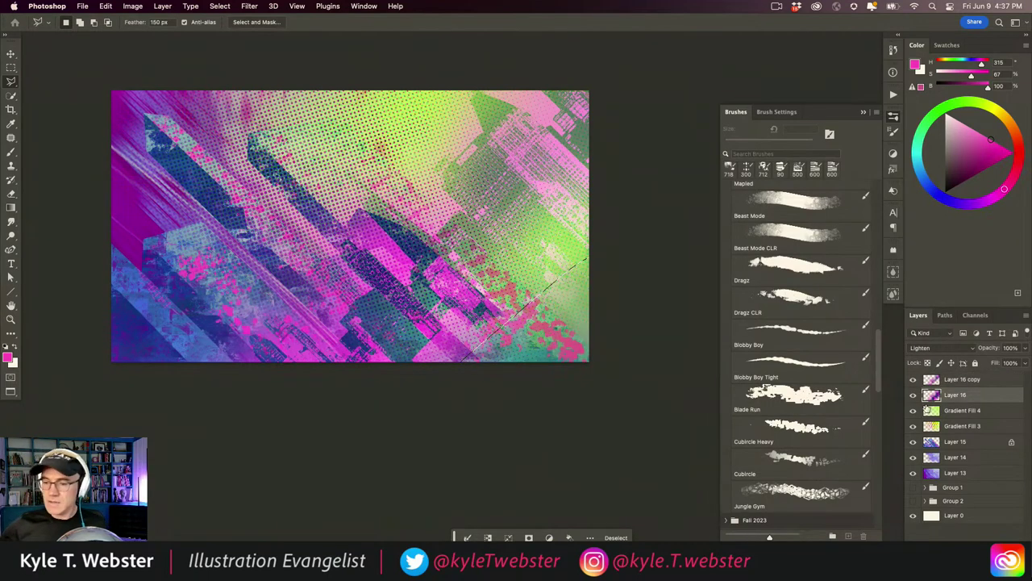
{"action": "left_click_drag", "start_coordinate": [271, 308], "coordinate": [304, 340]}
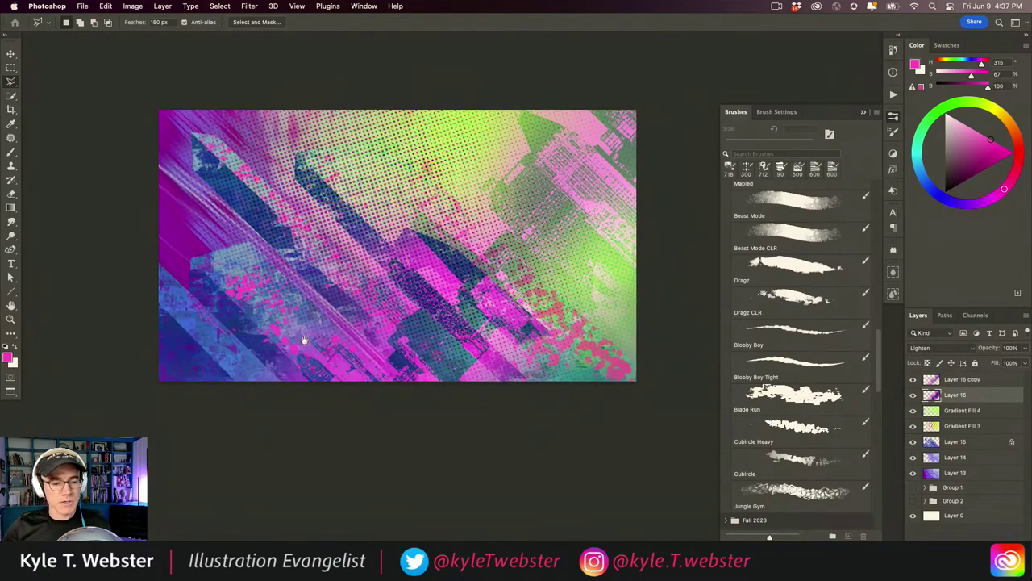
{"action": "left_click_drag", "start_coordinate": [207, 295], "coordinate": [223, 317]}
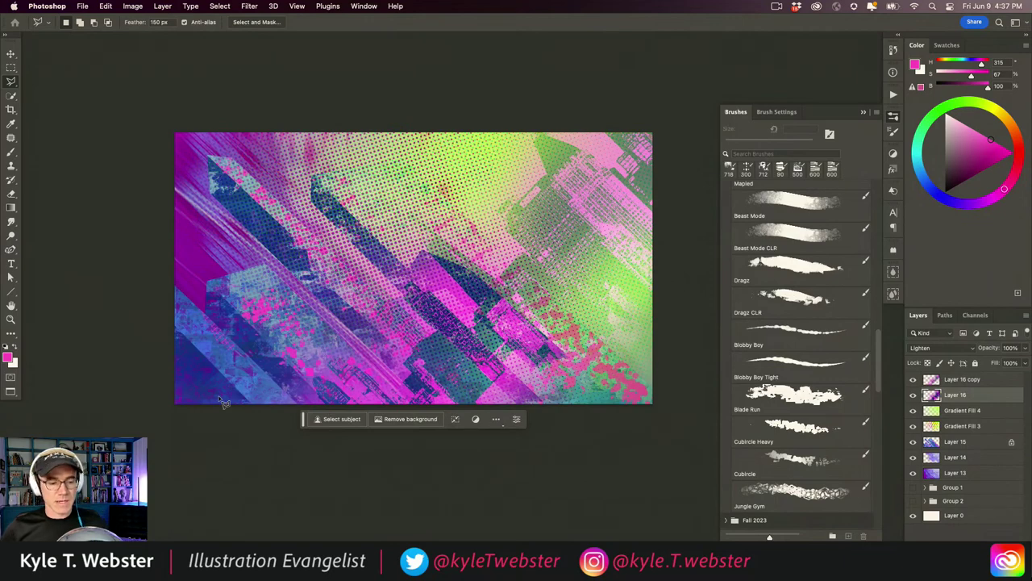
{"action": "mouse_move", "coordinate": [364, 337]}
{"action": "left_mouse_down"}
{"action": "mouse_move", "coordinate": [347, 323]}
{"action": "mouse_move", "coordinate": [354, 341]}
{"action": "mouse_move", "coordinate": [368, 343]}
{"action": "left_mouse_up"}
{"action": "key", "text": "b"}
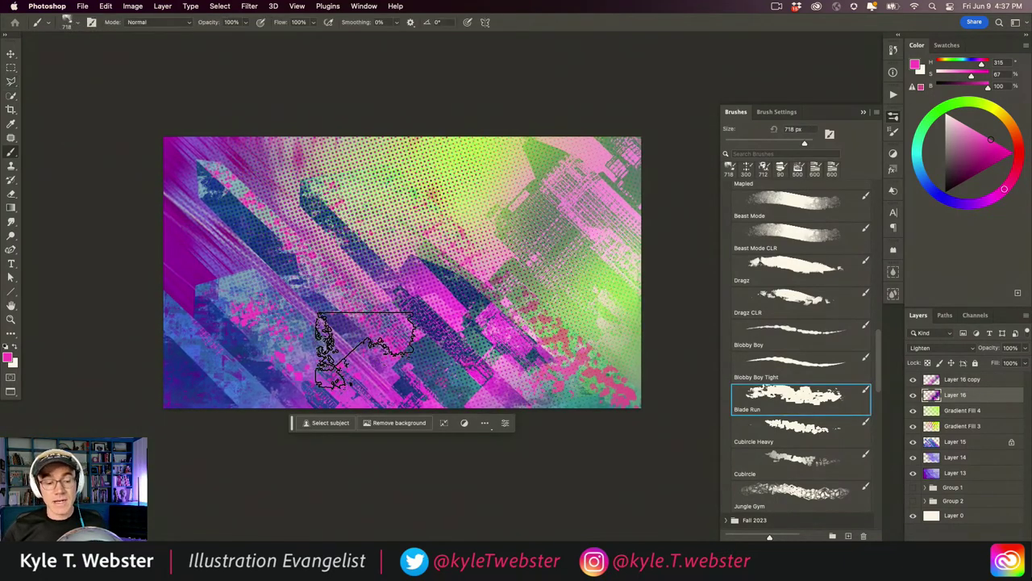
{"action": "key", "text": "ctrl+d"}
{"action": "left_click_drag", "start_coordinate": [281, 303], "coordinate": [311, 300]}
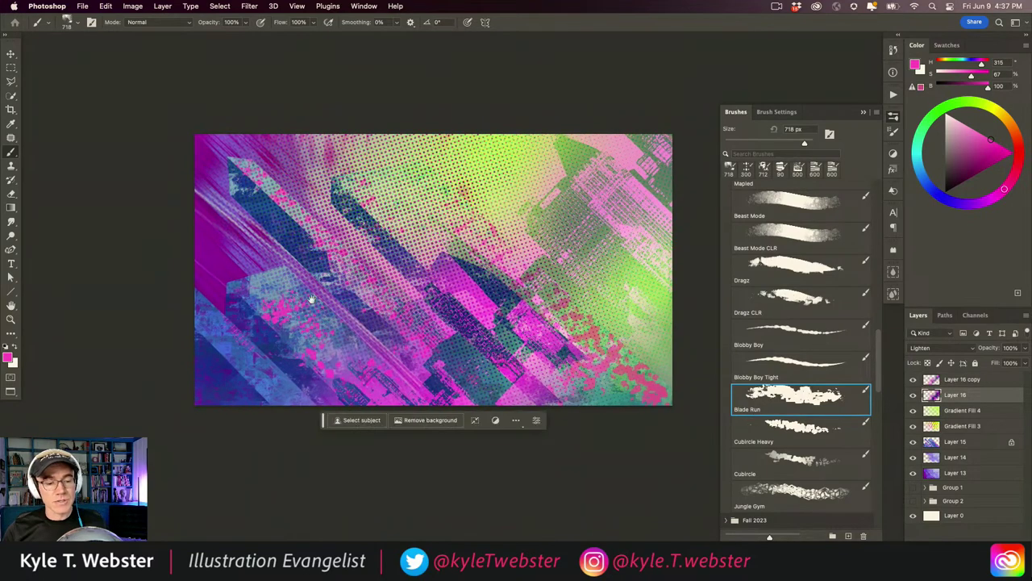
{"action": "left_click_drag", "start_coordinate": [521, 272], "coordinate": [483, 276]}
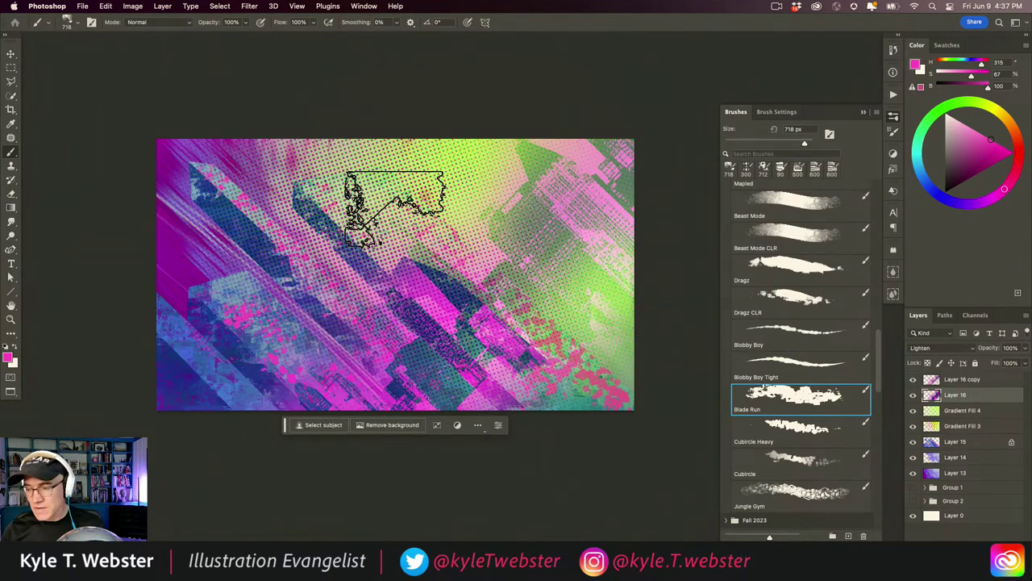
{"action": "key", "text": "l"}
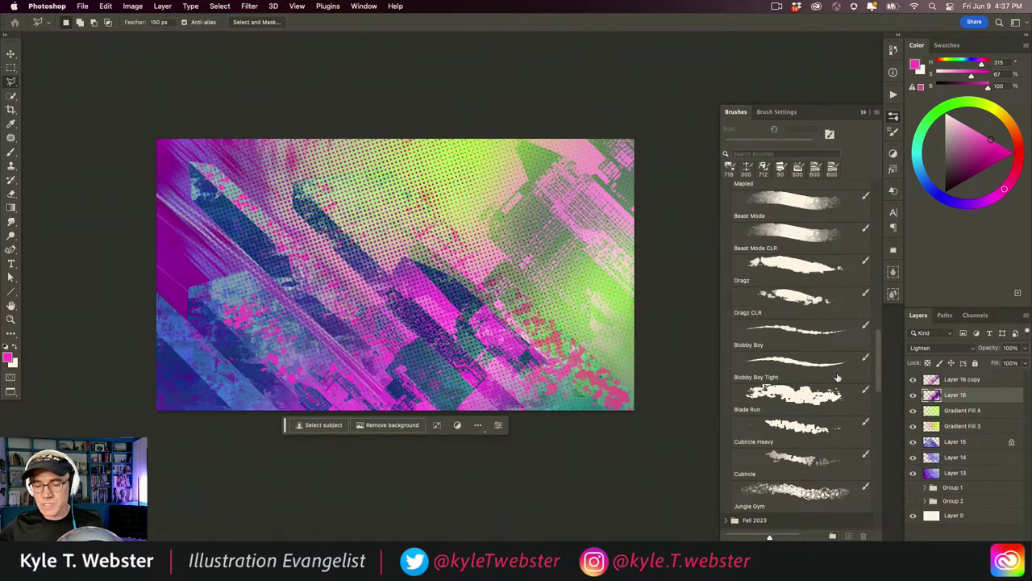
{"action": "key", "text": "super+alt+shift+n"}
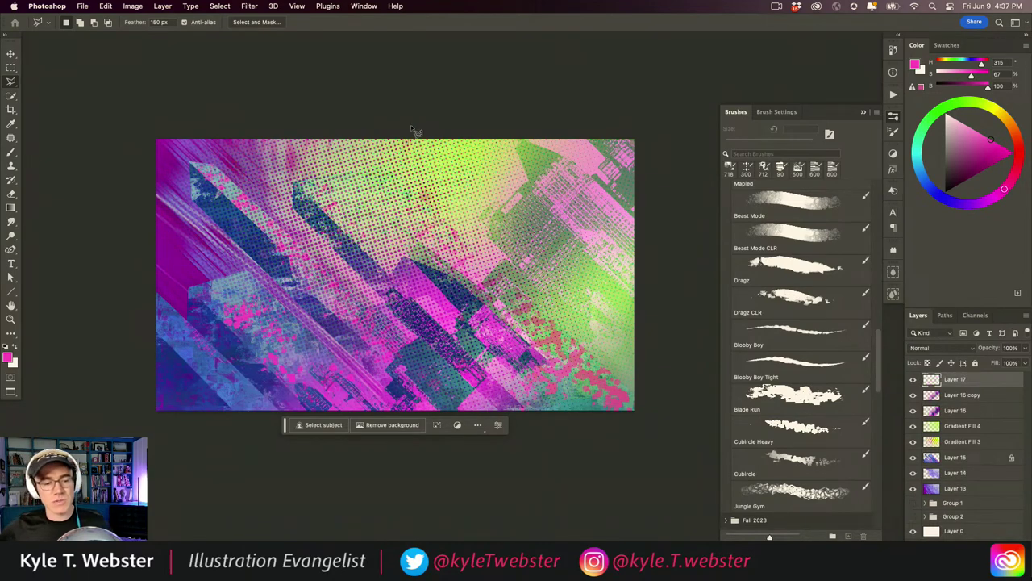
Set the Lasso feather to 0 px for hard-edged selections.
{"action": "mouse_move", "coordinate": [413, 124]}
{"action": "left_mouse_down"}
{"action": "mouse_move", "coordinate": [354, 181]}
{"action": "mouse_move", "coordinate": [369, 257]}
{"action": "mouse_move", "coordinate": [449, 282]}
{"action": "mouse_move", "coordinate": [502, 233]}
{"action": "mouse_move", "coordinate": [509, 179]}
{"action": "mouse_move", "coordinate": [461, 120]}
{"action": "mouse_move", "coordinate": [427, 123]}
{"action": "left_mouse_up"}
{"action": "left_click", "coordinate": [346, 120]}
{"action": "left_click", "coordinate": [143, 22]}
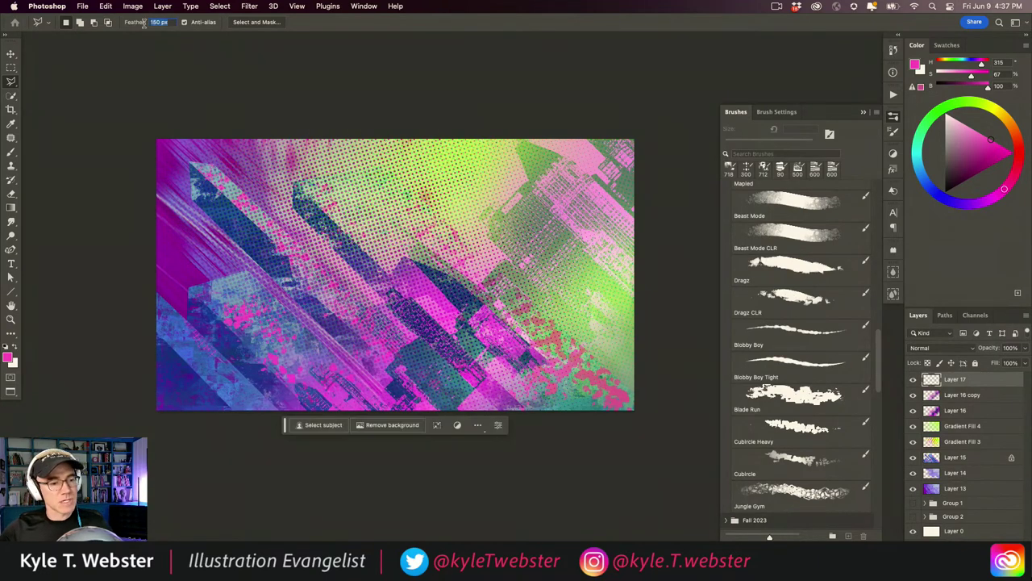
{"action": "type", "text": "0"}
{"action": "key", "text": "Return"}
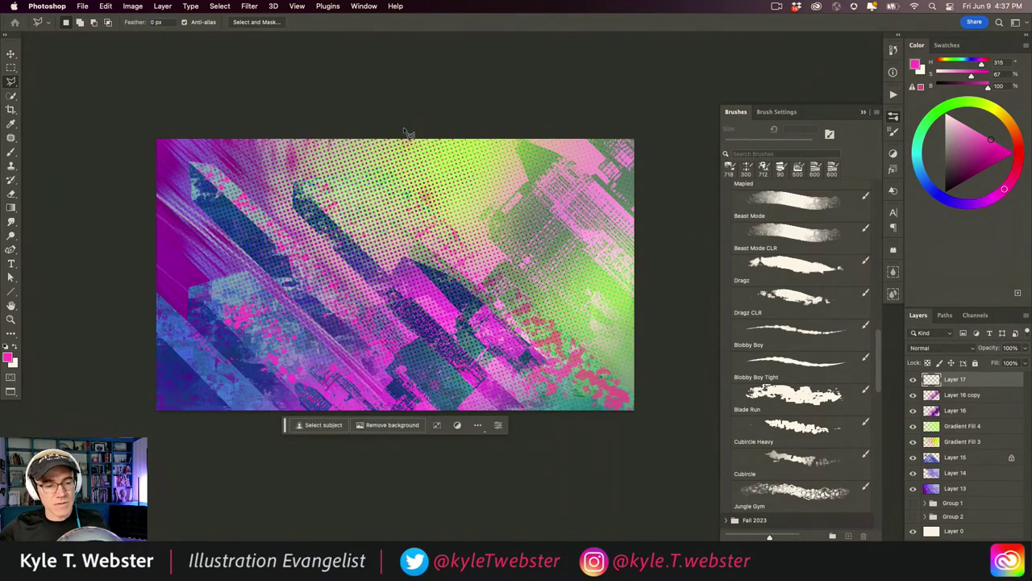
Lasso a hexagon near the top centre and fill it with pale yellow on Layer 17.
{"action": "left_click_drag", "start_coordinate": [403, 131], "coordinate": [346, 174]}
{"action": "mouse_move", "coordinate": [368, 248]}
{"action": "left_mouse_down"}
{"action": "mouse_move", "coordinate": [478, 251]}
{"action": "mouse_move", "coordinate": [520, 211]}
{"action": "mouse_move", "coordinate": [475, 125]}
{"action": "mouse_move", "coordinate": [408, 129]}
{"action": "left_mouse_up"}
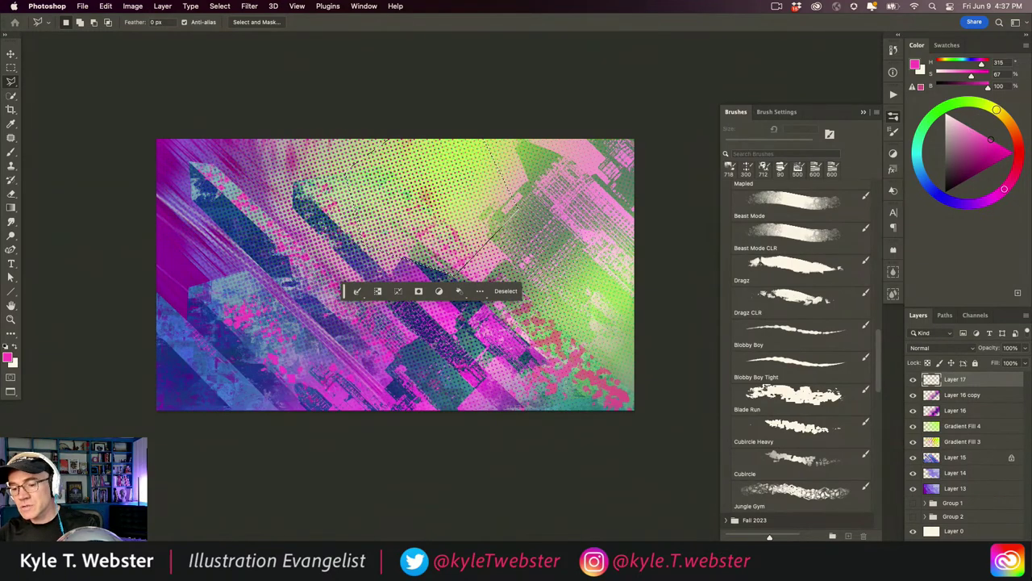
{"action": "left_click_drag", "start_coordinate": [970, 131], "coordinate": [991, 105]}
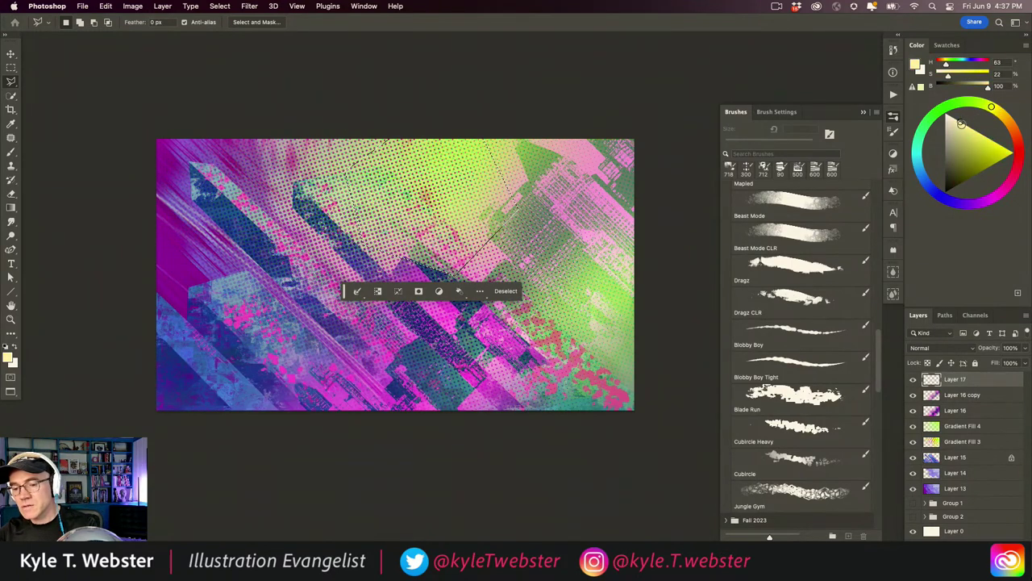
{"action": "key", "text": "alt+BackSpace"}
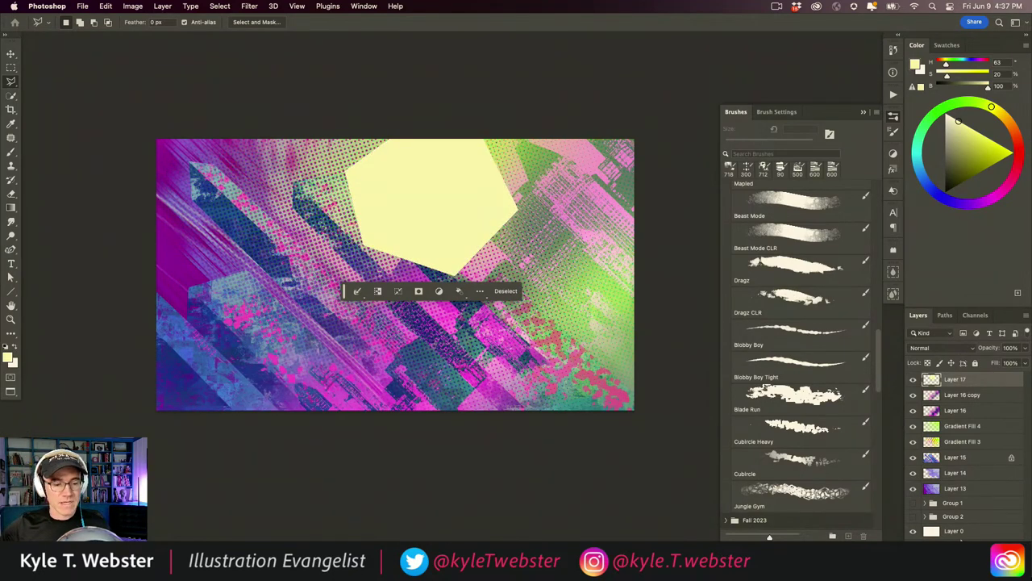
{"action": "key", "text": "super+d"}
{"action": "left_click", "coordinate": [368, 183]}
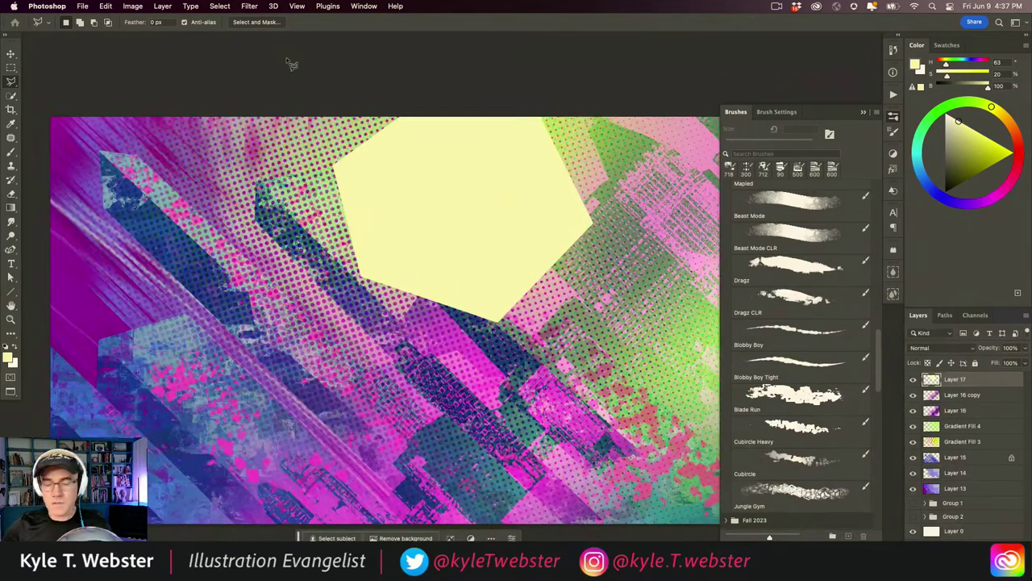
Delete the inside of the yellow hexagon with a polygonal selection, leaving a thick frame.
{"action": "left_click", "coordinate": [413, 113]}
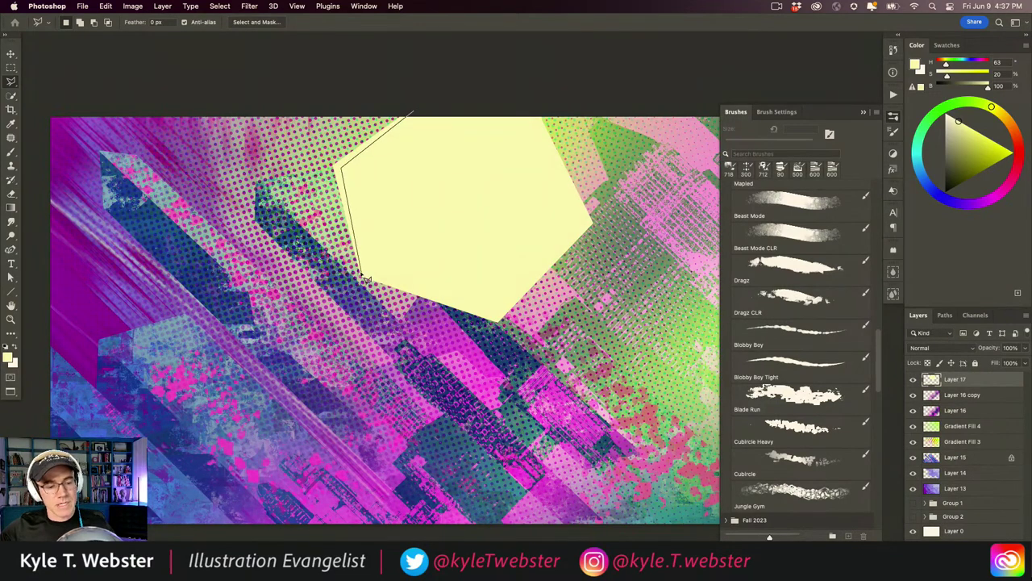
{"action": "left_click", "coordinate": [495, 312]}
{"action": "left_click", "coordinate": [589, 220]}
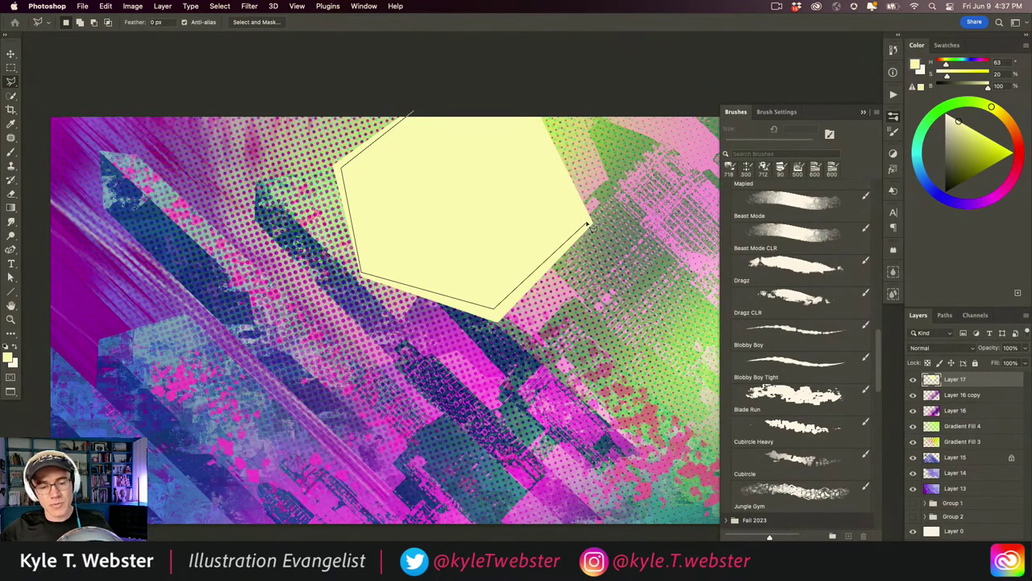
{"action": "left_click", "coordinate": [532, 108]}
{"action": "left_click", "coordinate": [419, 106]}
{"action": "key", "text": "BackSpace"}
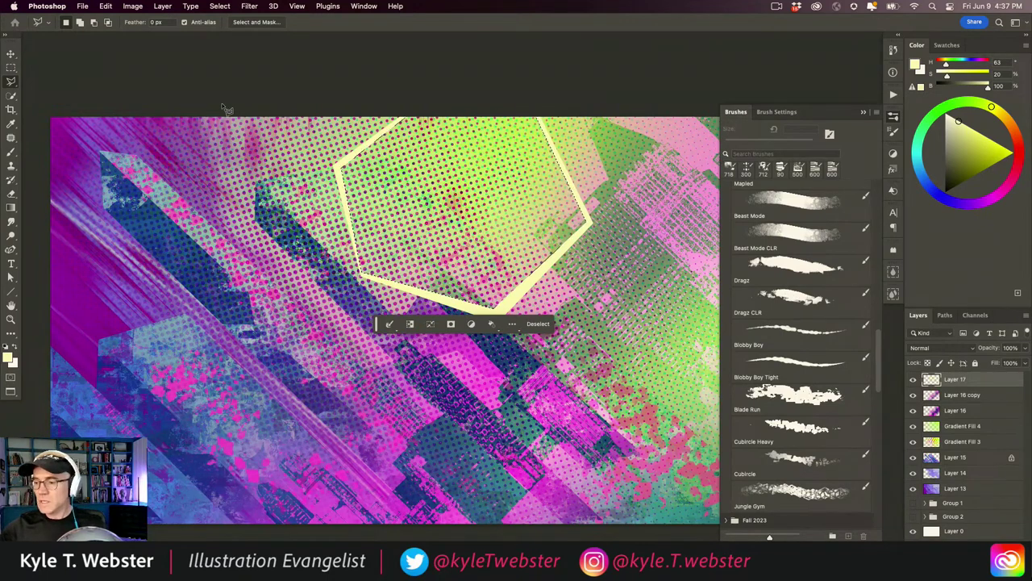
{"action": "key", "text": "super+d"}
Select the inner hexagon and fill it with pale yellow on new Layer 18.
{"action": "left_click", "coordinate": [413, 119]}
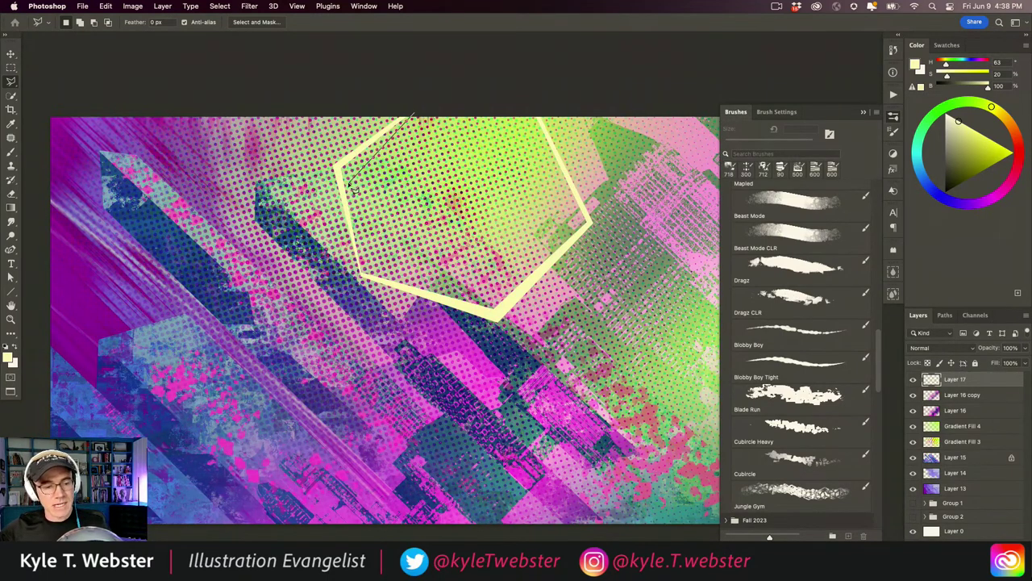
{"action": "left_click", "coordinate": [337, 169]}
{"action": "left_click", "coordinate": [360, 271]}
{"action": "left_click", "coordinate": [495, 311]}
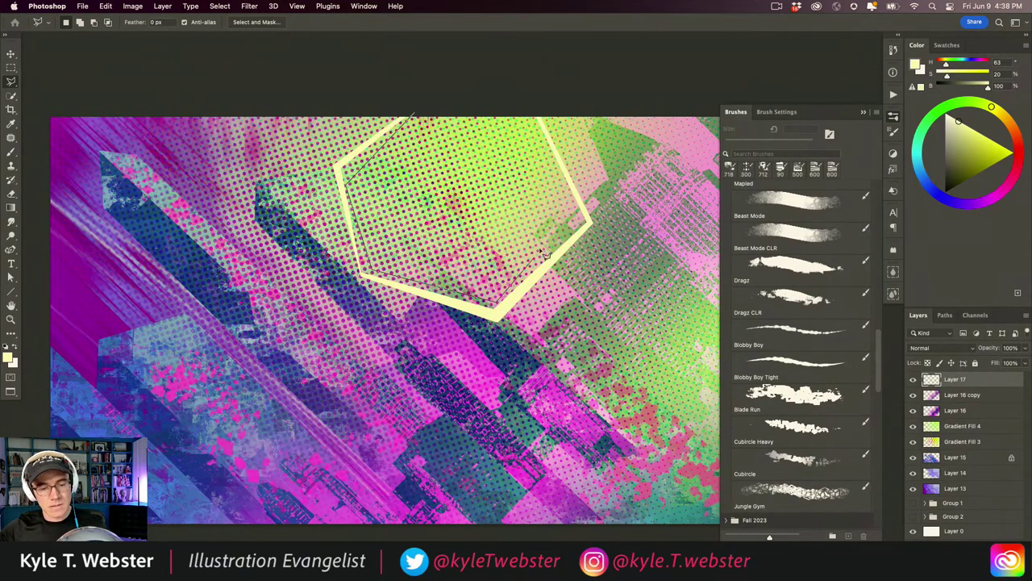
{"action": "left_click", "coordinate": [582, 216]}
{"action": "double_click", "coordinate": [443, 110]}
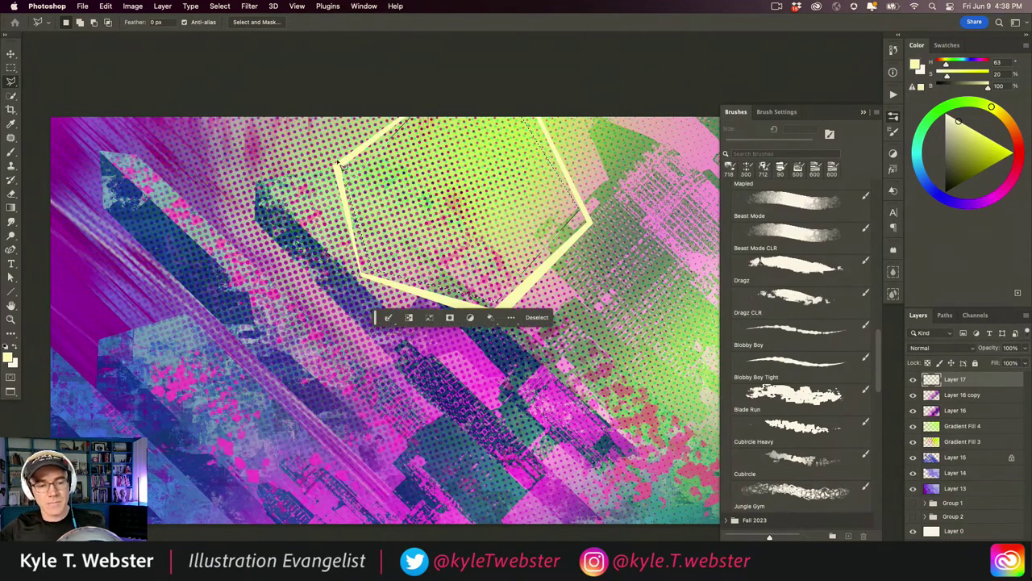
{"action": "key", "text": "super+shift+alt+n"}
{"action": "key", "text": "alt+Delete"}
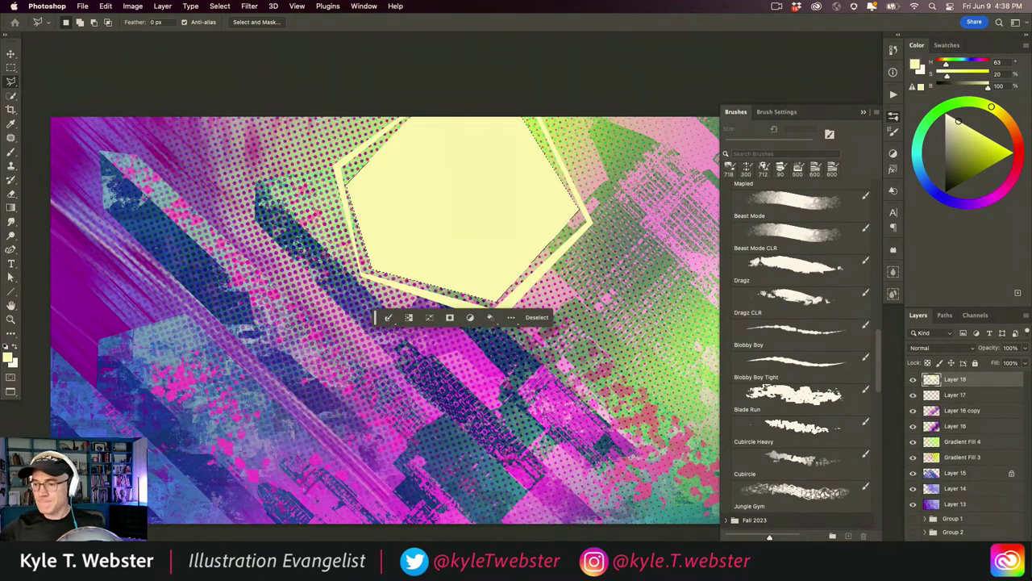
{"action": "key", "text": "super+d"}
Blend Layer 18's inner yellow hexagon in Overlay mode.
{"action": "left_click", "coordinate": [920, 334]}
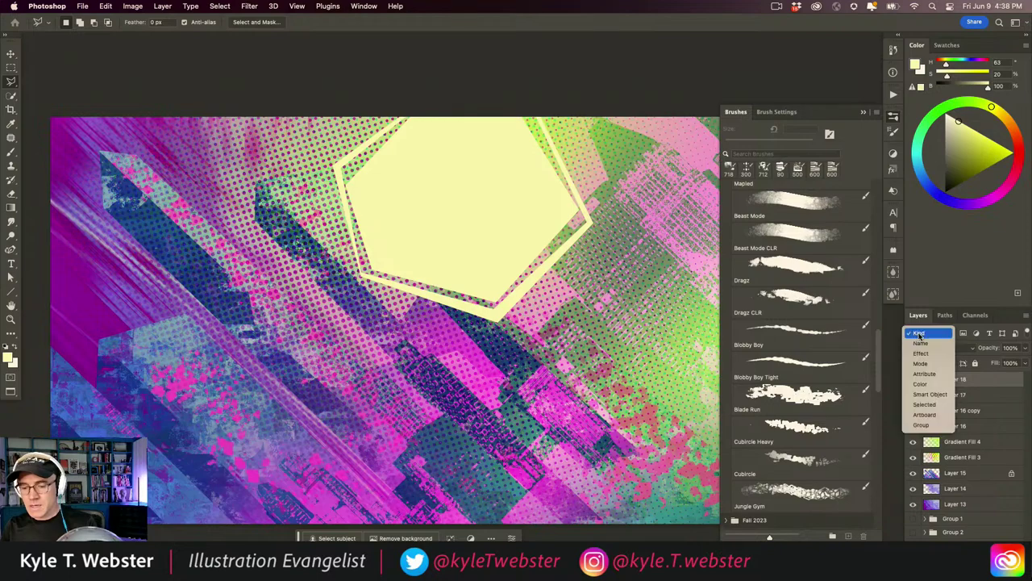
{"action": "left_click", "coordinate": [921, 331]}
{"action": "left_click", "coordinate": [936, 348]}
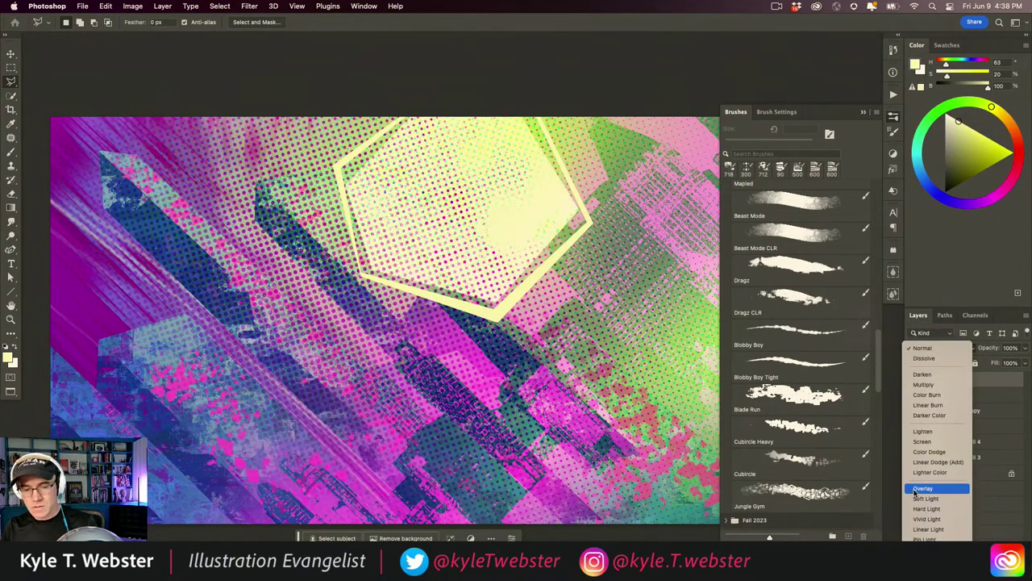
{"action": "left_click", "coordinate": [919, 489]}
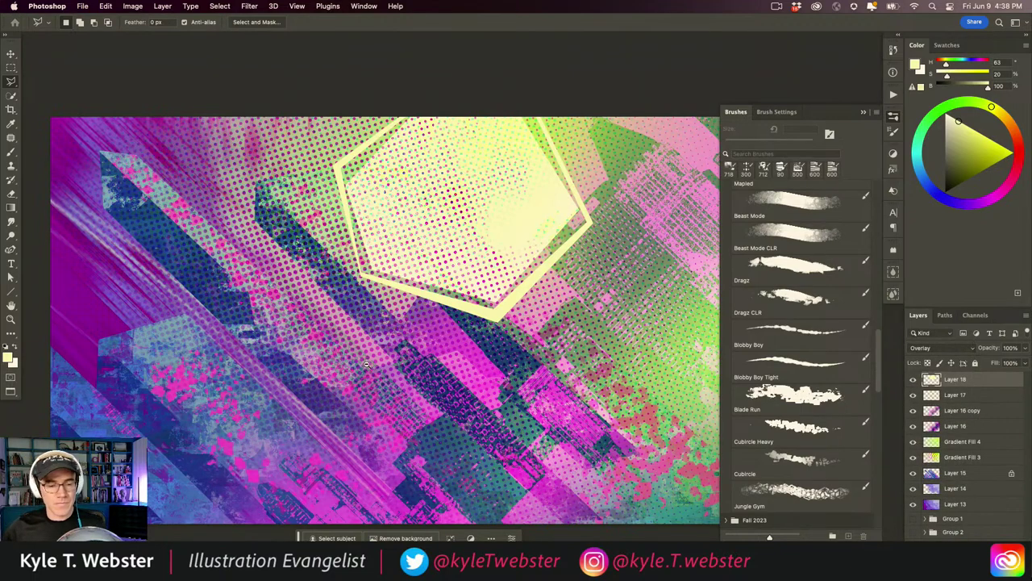
{"action": "key", "text": "super+minus"}
{"action": "key", "text": "b"}
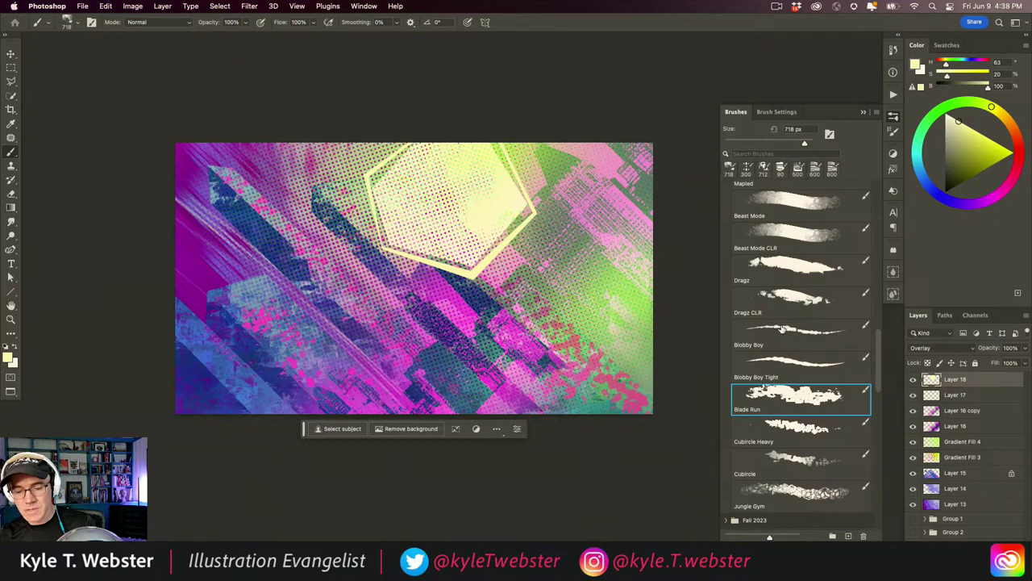
Paint a light yellow streak over the hexagon's top with the Dragz CLR brush at 150 px.
{"action": "left_click", "coordinate": [779, 297]}
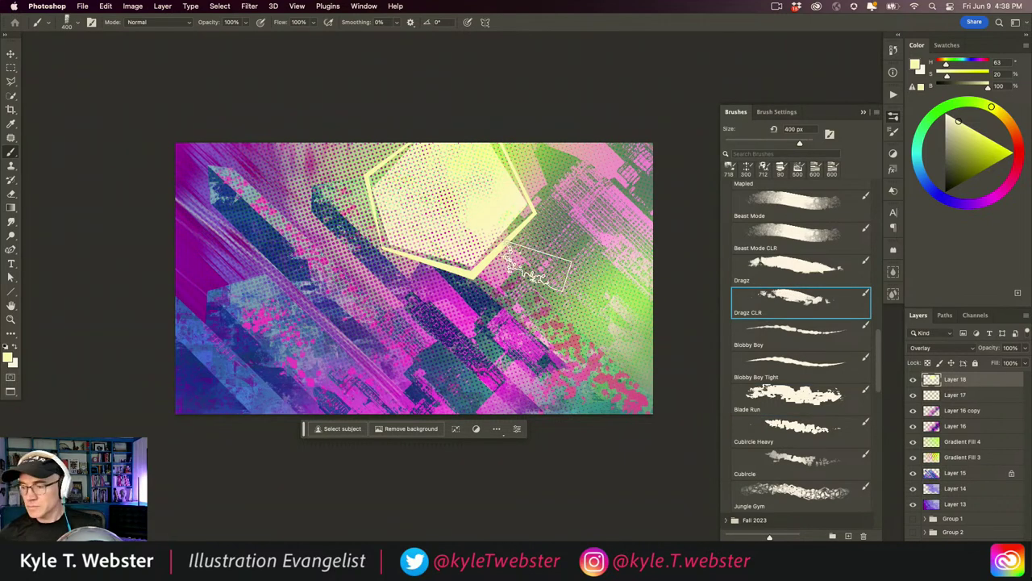
{"action": "key", "text": "bracketleft"}
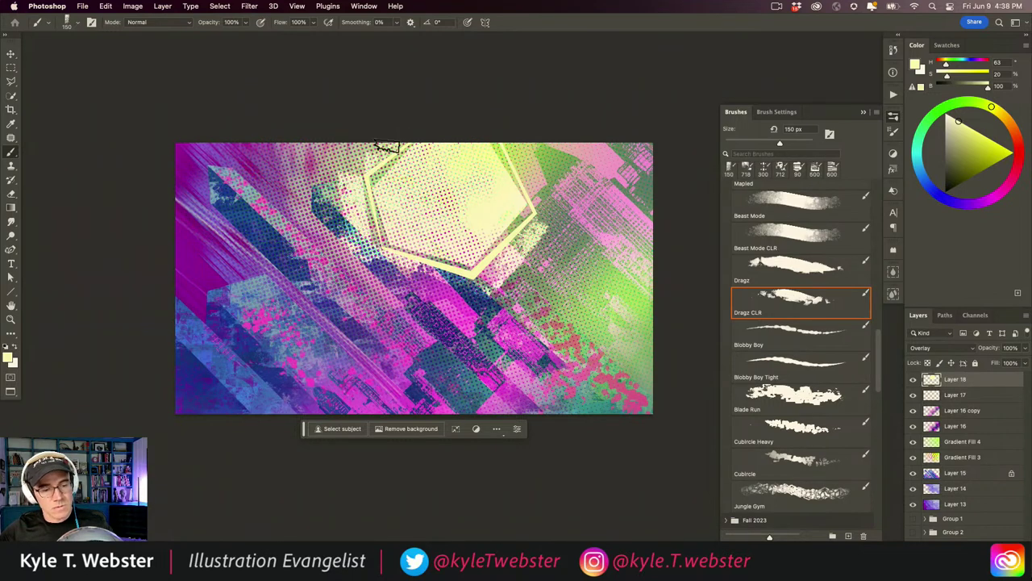
{"action": "left_click_drag", "start_coordinate": [529, 208], "coordinate": [500, 129]}
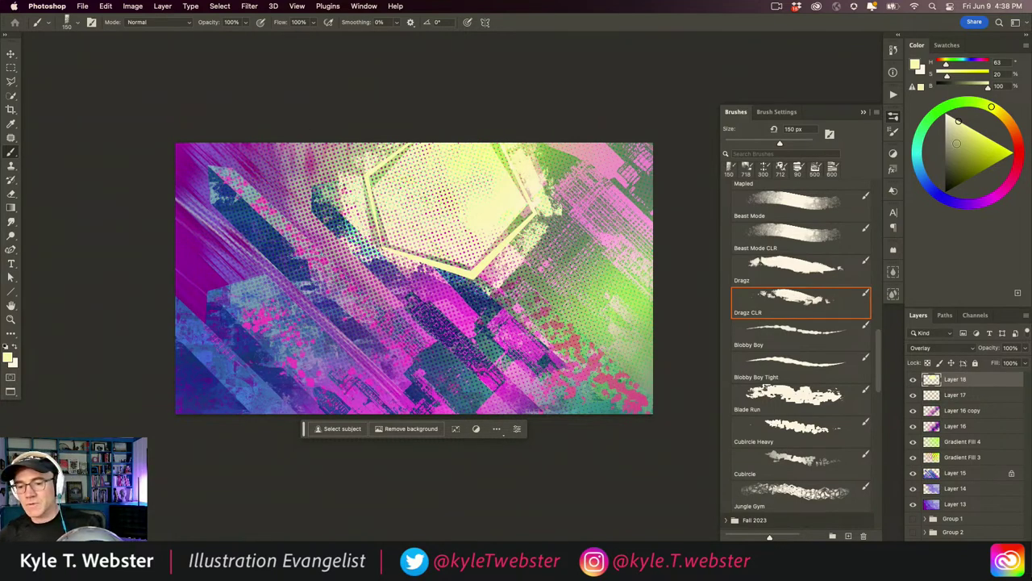
Change the paint colour to a slightly desaturated magenta pink.
{"action": "mouse_move", "coordinate": [998, 109]}
{"action": "left_mouse_down"}
{"action": "mouse_move", "coordinate": [1009, 121]}
{"action": "mouse_move", "coordinate": [1009, 183]}
{"action": "left_mouse_up"}
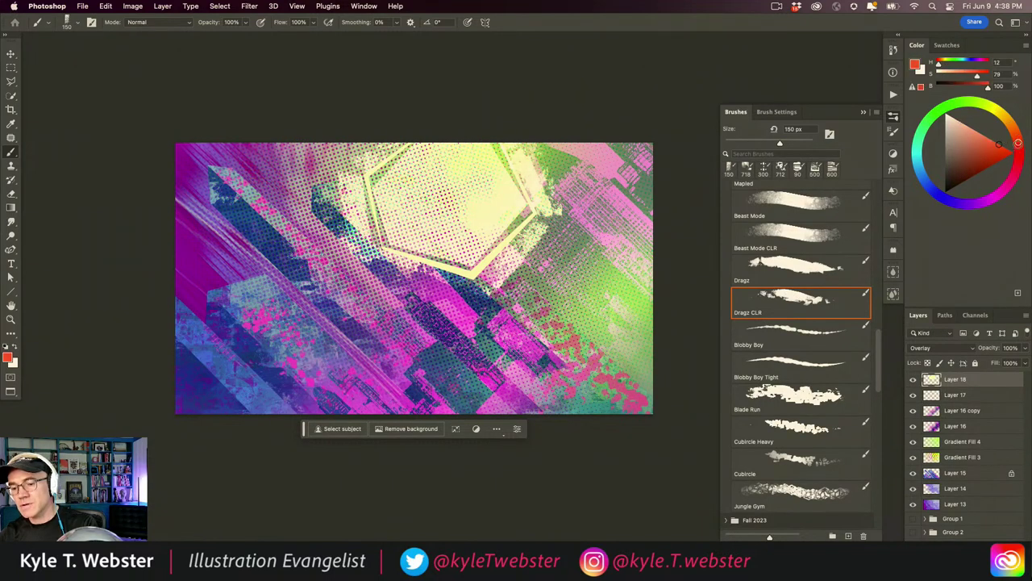
{"action": "left_click", "coordinate": [991, 135]}
{"action": "left_click", "coordinate": [984, 135]}
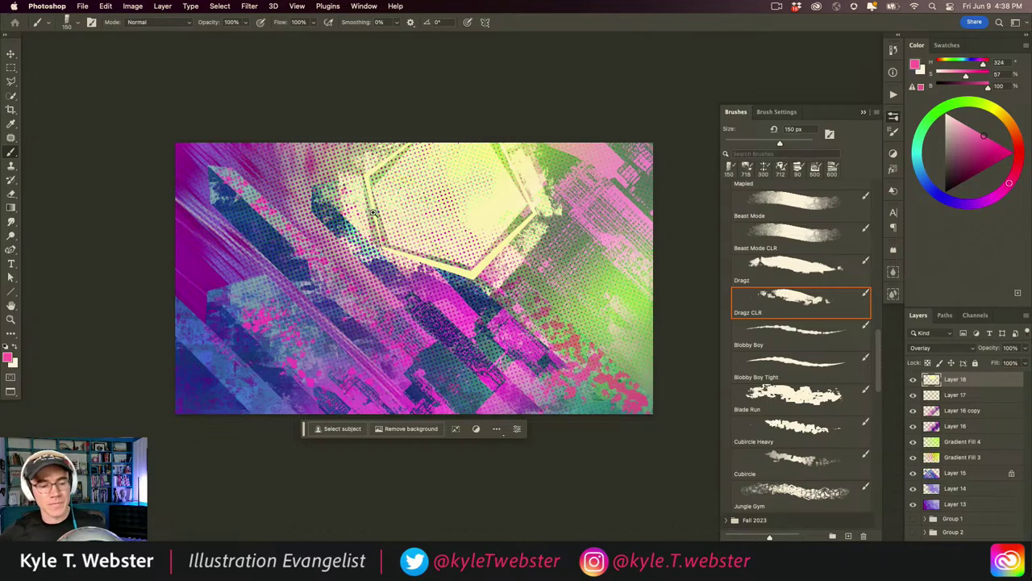
Duplicate Layer 18 to intensify its Overlay brightening.
{"action": "scroll", "coordinate": [359, 190], "scroll_direction": "up", "scroll_amount": 1}
{"action": "key", "text": "super+j"}
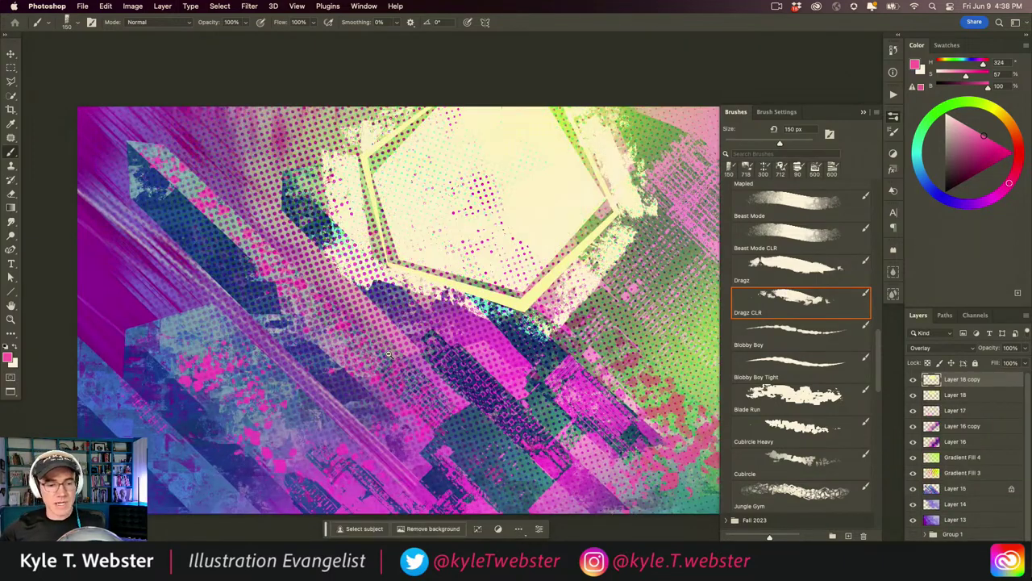
{"action": "scroll", "coordinate": [353, 300], "scroll_direction": "down", "scroll_amount": 2}
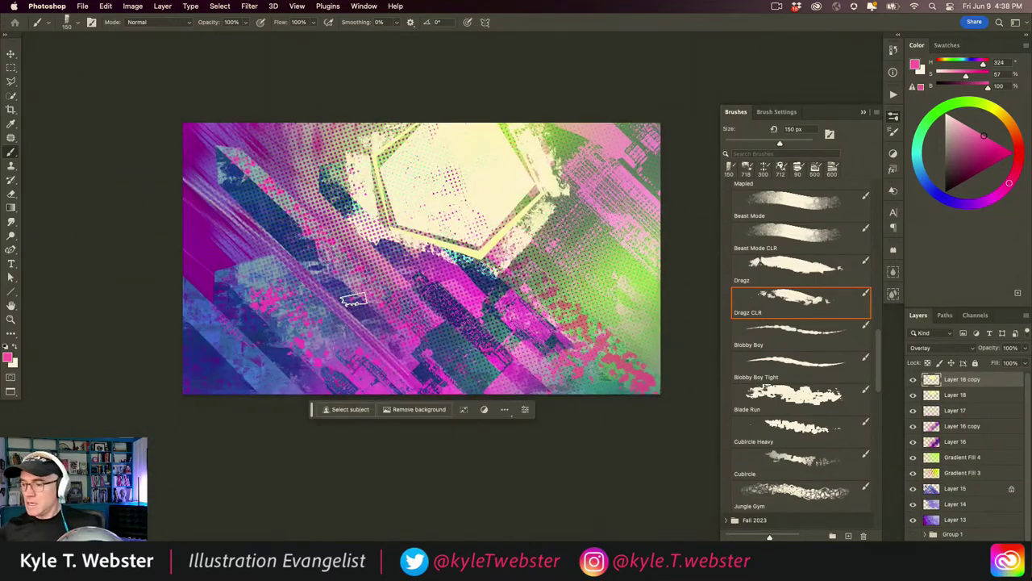
{"action": "key", "text": "v"}
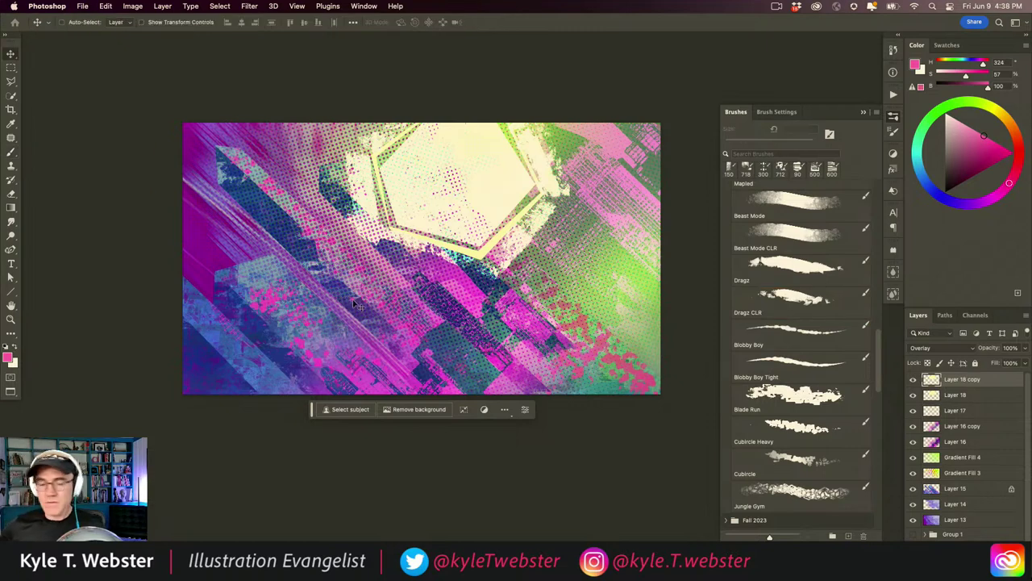
Free-transform Layer 18 copy, stretching it taller and rotating it about -25°.
{"action": "key", "text": "super+t"}
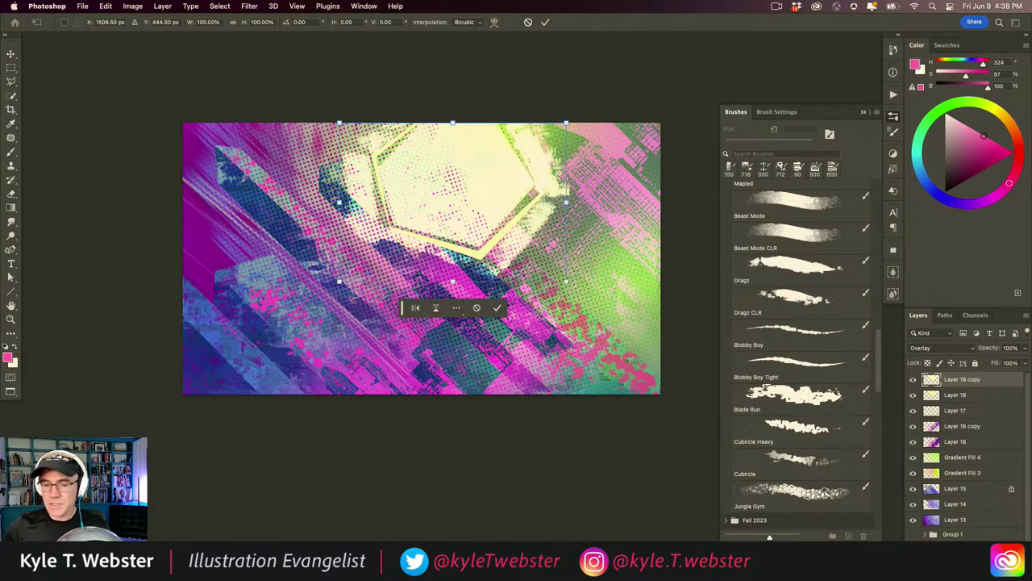
{"action": "left_click_drag", "start_coordinate": [338, 282], "coordinate": [253, 356]}
{"action": "key", "text": "Return"}
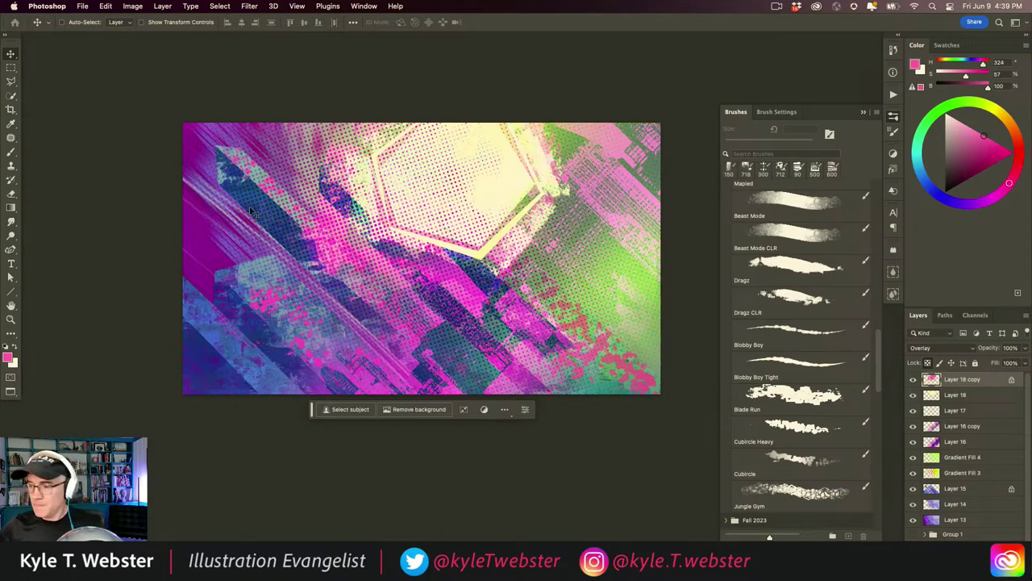
{"action": "left_click", "coordinate": [917, 348]}
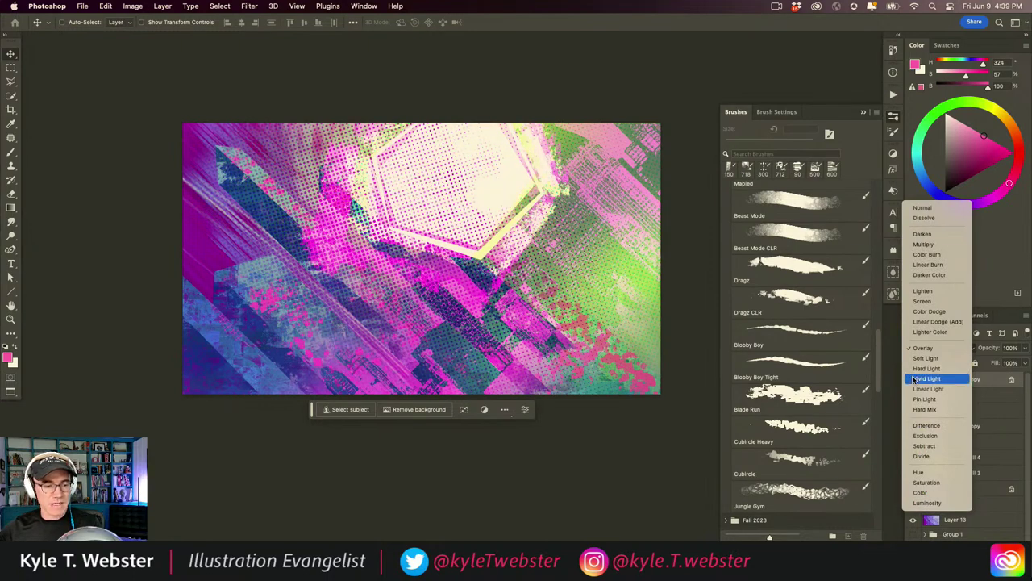
Set Layer 18 copy to Vivid Light, return to the Brush tool and nudge the view right.
{"action": "left_click", "coordinate": [925, 378]}
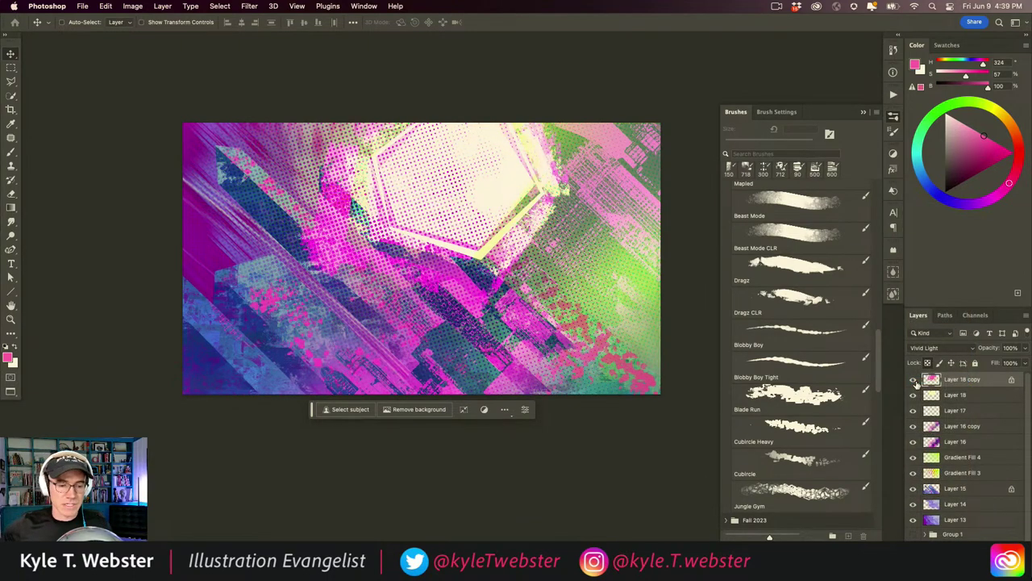
{"action": "key", "text": "b"}
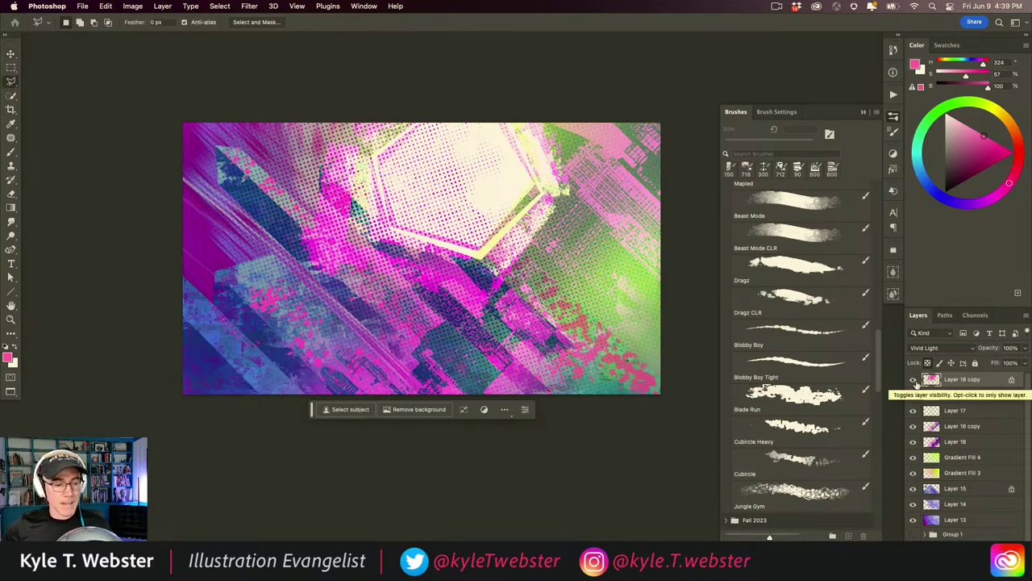
{"action": "key", "text": "period"}
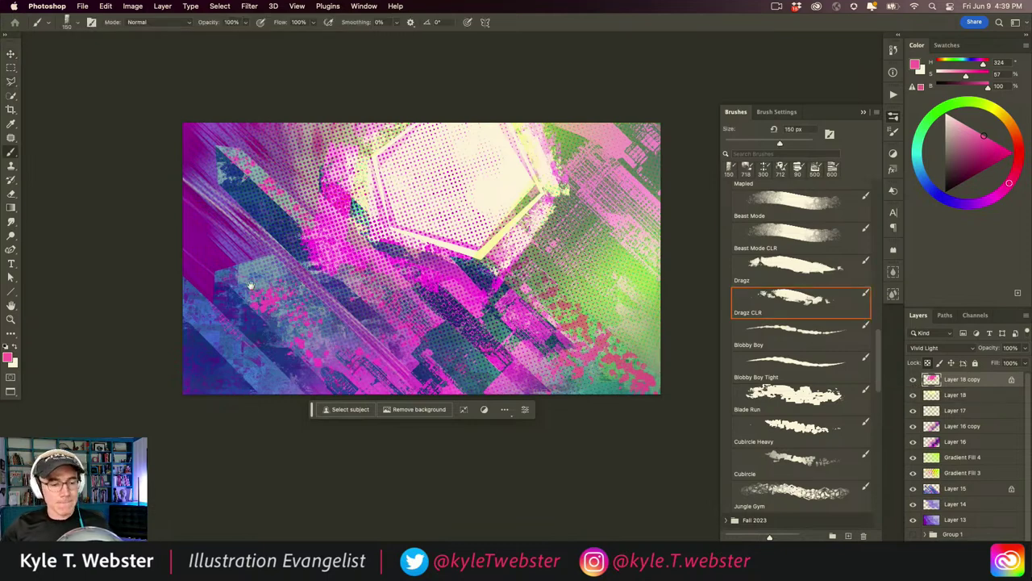
{"action": "scroll", "coordinate": [250, 286], "scroll_direction": "down", "scroll_amount": 2}
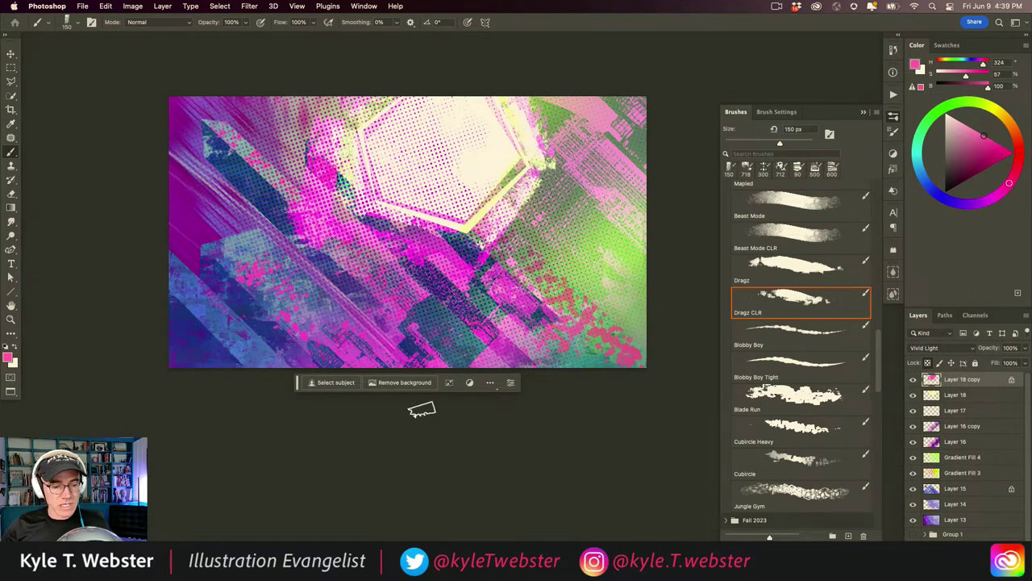
{"action": "left_click_drag", "start_coordinate": [316, 288], "coordinate": [341, 290]}
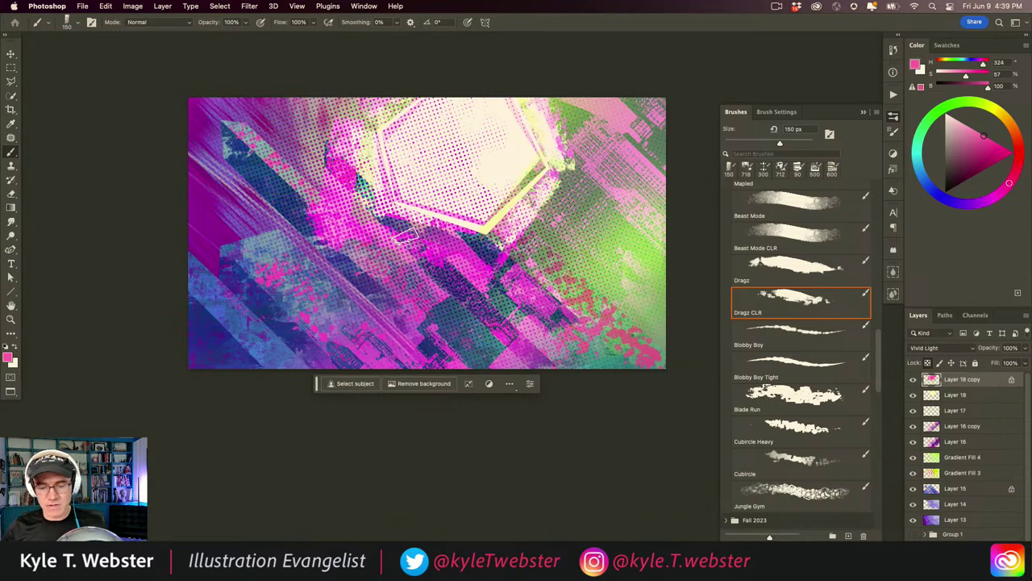
Select Layer 15 and toggle its visibility on and off to judge its effect.
{"action": "left_click", "coordinate": [923, 487]}
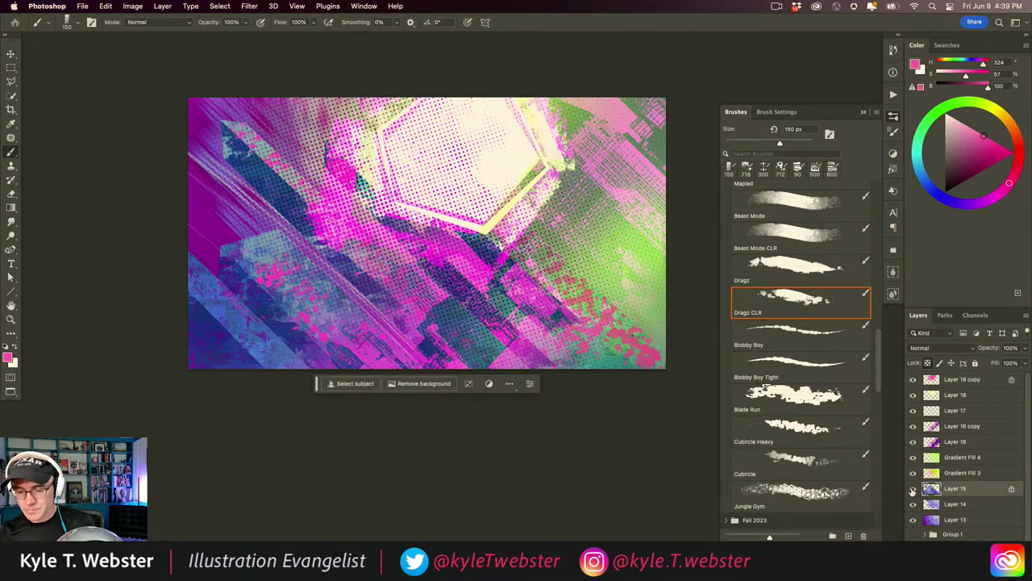
{"action": "left_click", "coordinate": [913, 488]}
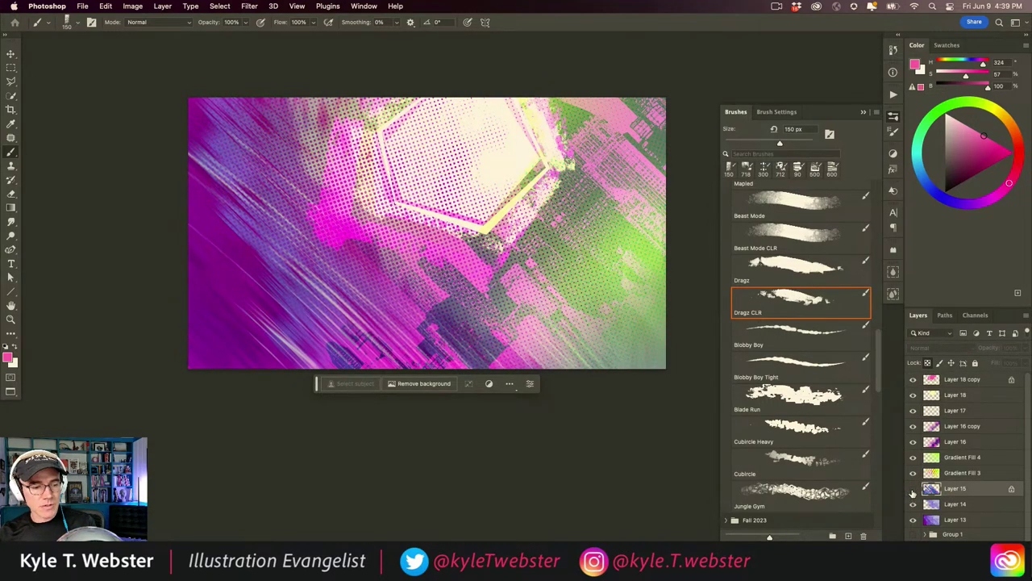
{"action": "left_click", "coordinate": [913, 489]}
{"action": "left_click", "coordinate": [913, 489]}
{"action": "left_click", "coordinate": [913, 489]}
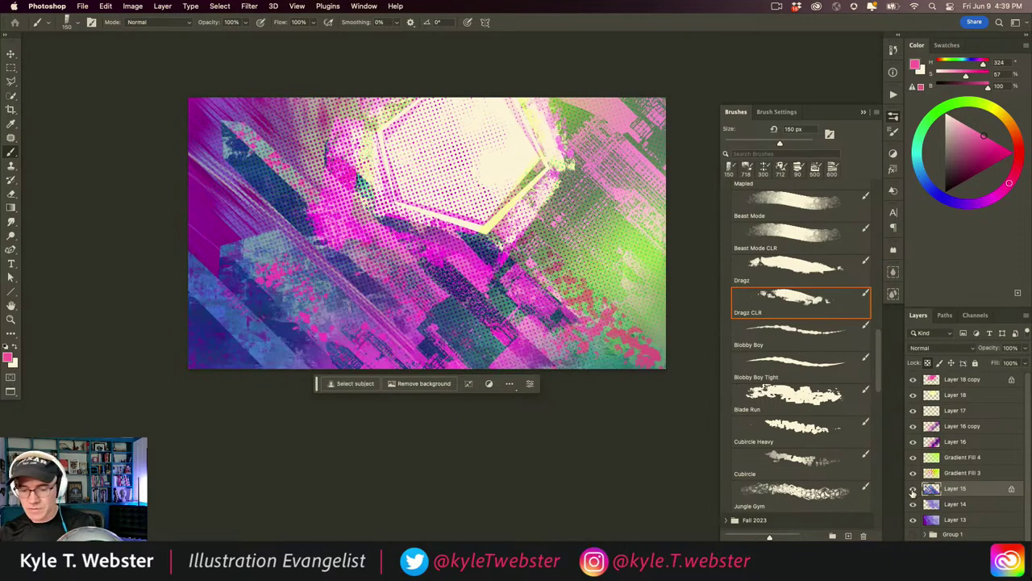
Set Layer 15 to Color Burn and lower its opacity to about 76%.
{"action": "left_click", "coordinate": [919, 348]}
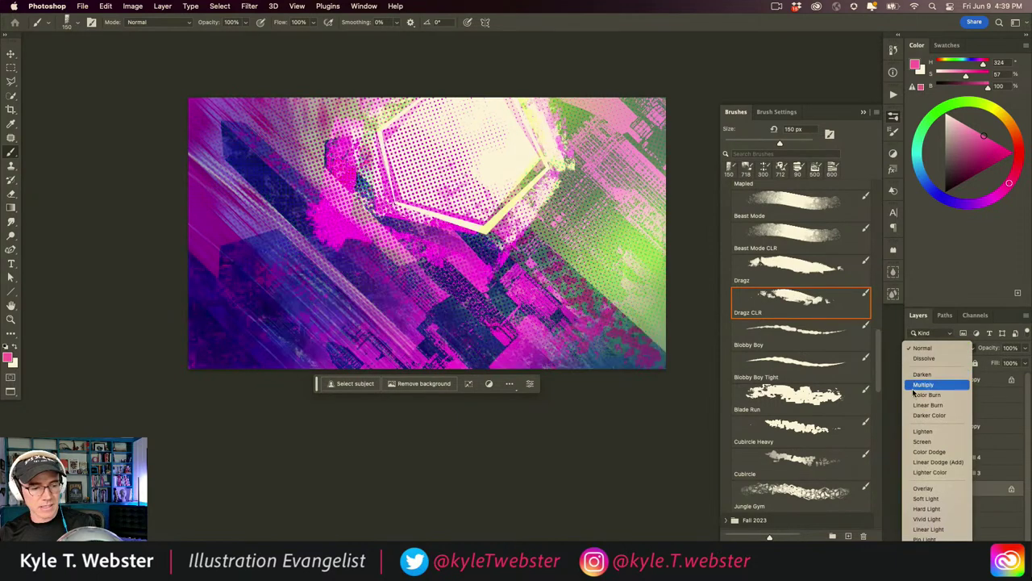
{"action": "left_click", "coordinate": [913, 395]}
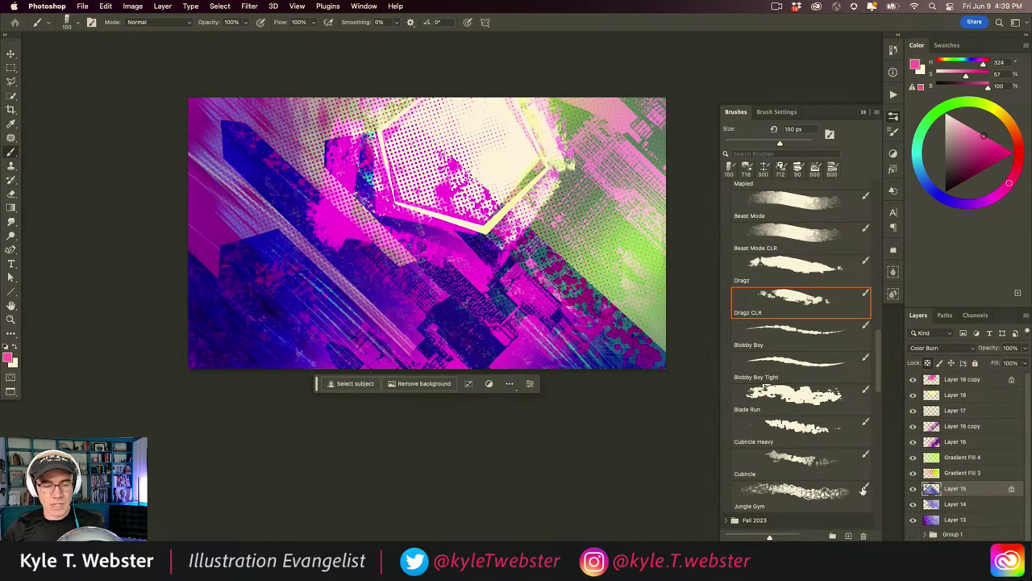
{"action": "left_click", "coordinate": [1001, 348]}
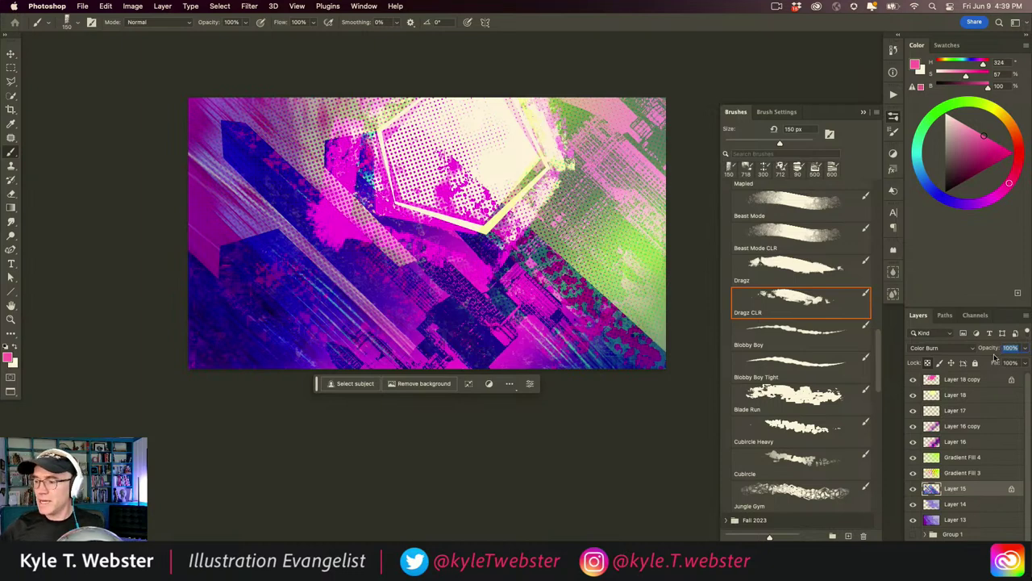
{"action": "type", "text": "70"}
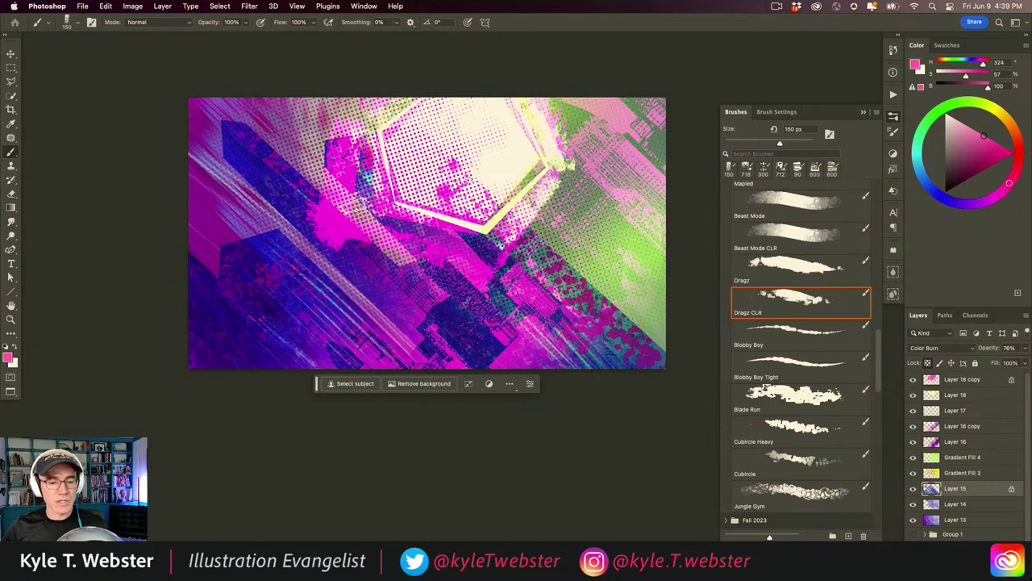
{"action": "scroll", "coordinate": [291, 258], "scroll_direction": "right", "scroll_amount": 2}
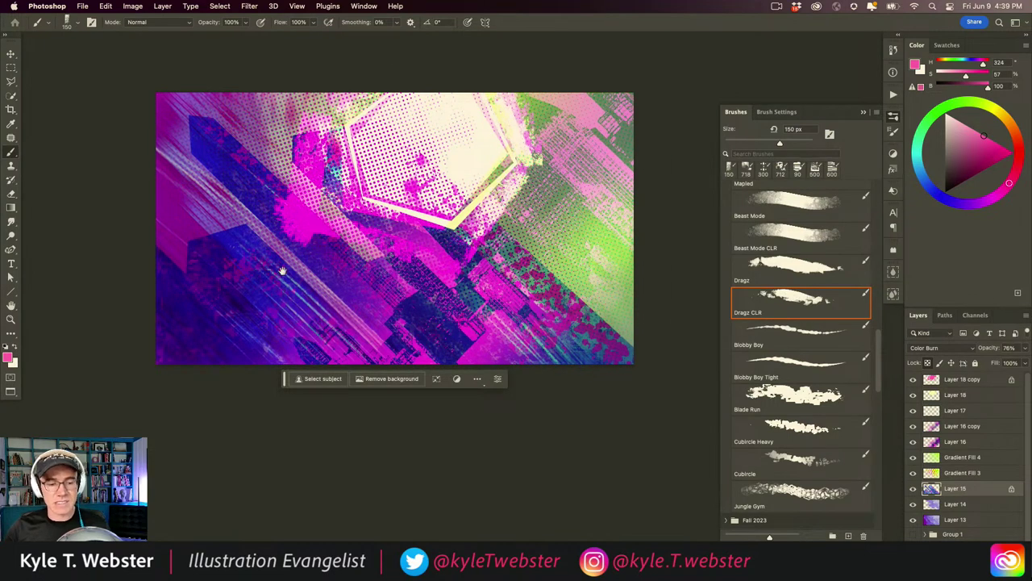
{"action": "left_click_drag", "start_coordinate": [301, 279], "coordinate": [326, 287]}
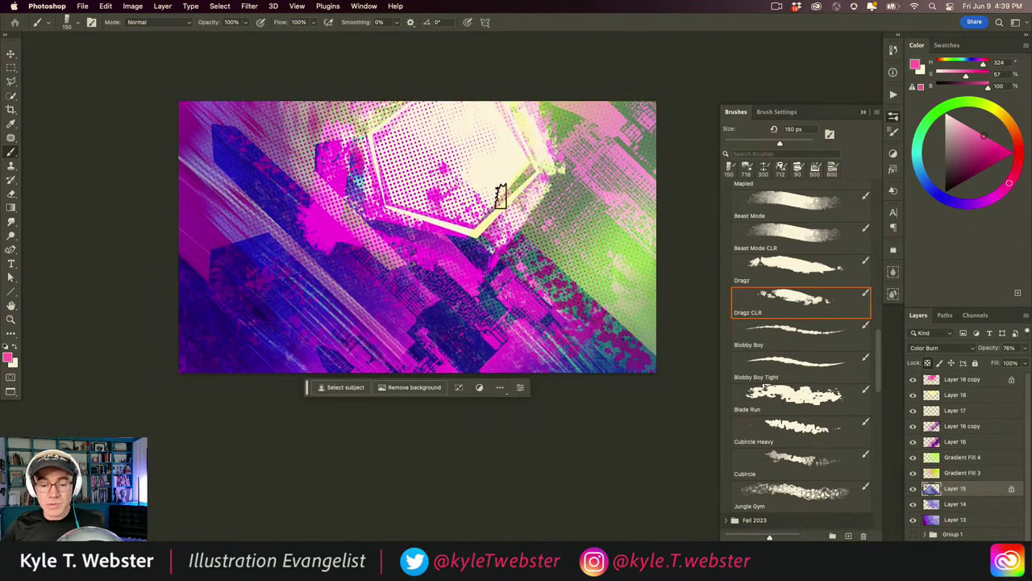
{"action": "scroll", "coordinate": [735, 233], "scroll_direction": "down", "scroll_amount": 15}
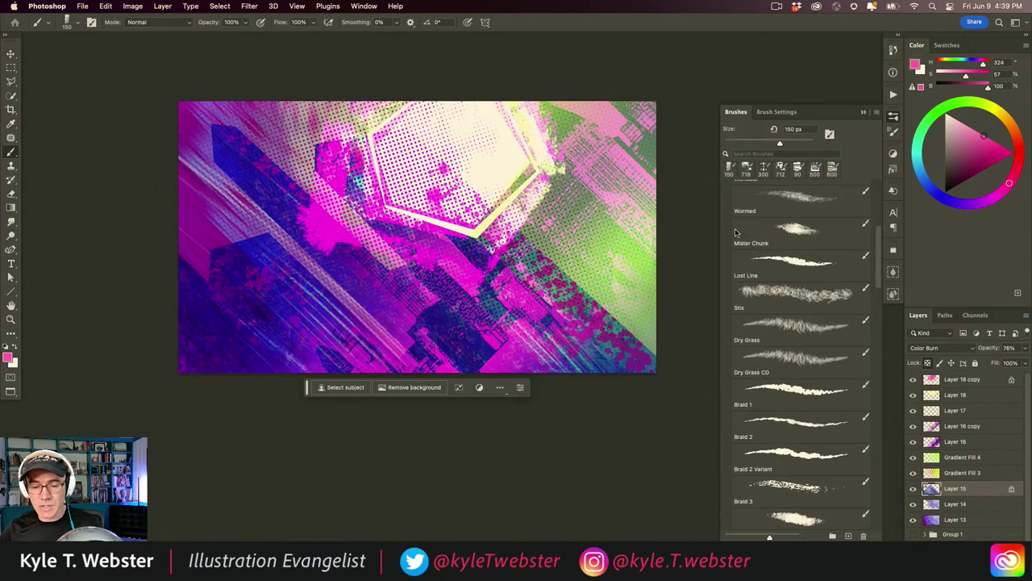
Try then revert the Wonkleaf Glass brush, collapse the Fall 2022 folder and open the library options.
{"action": "scroll", "coordinate": [736, 233], "scroll_direction": "up", "scroll_amount": 3}
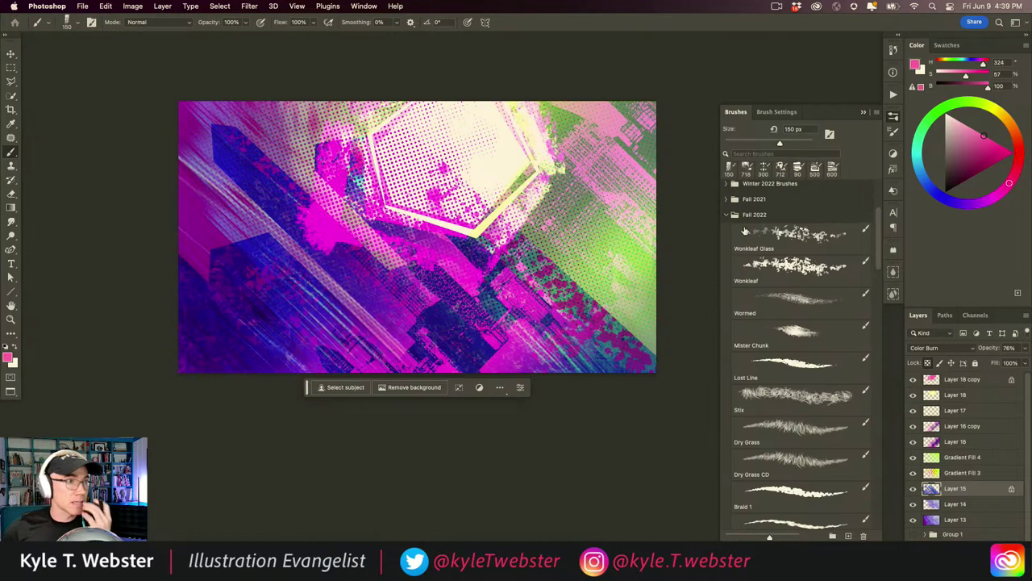
{"action": "left_click", "coordinate": [745, 232]}
{"action": "left_click", "coordinate": [725, 226]}
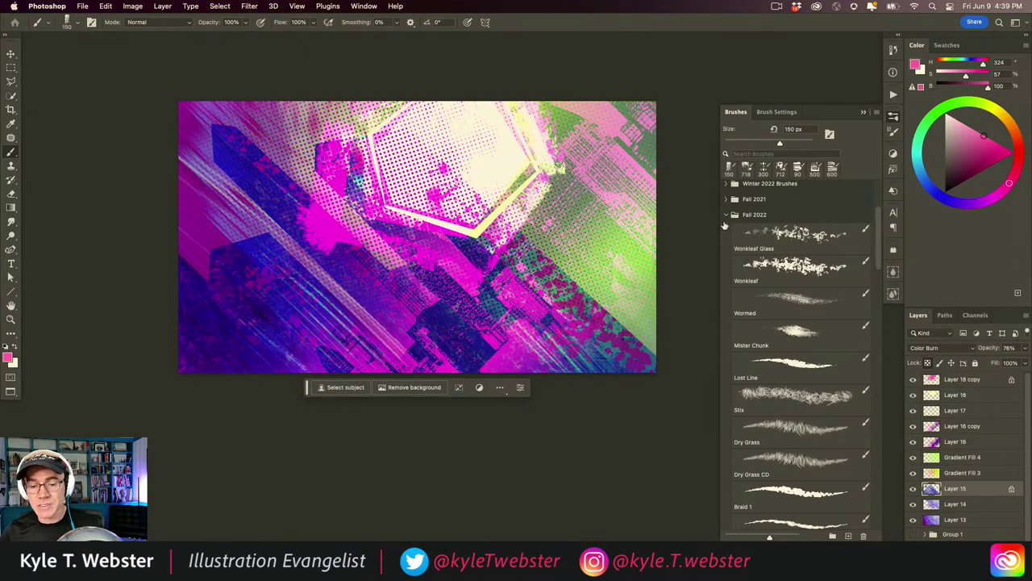
{"action": "left_click", "coordinate": [727, 215]}
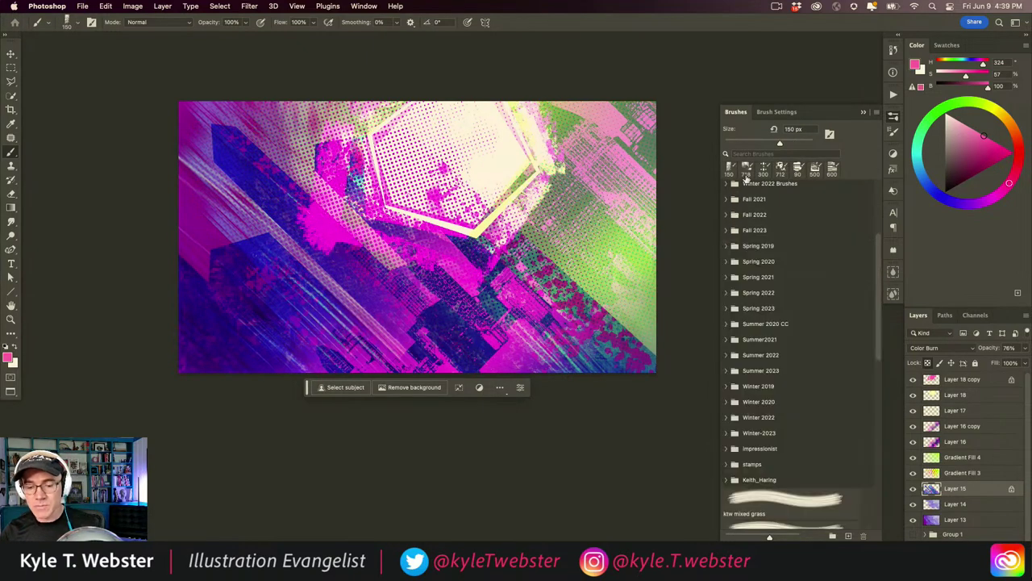
{"action": "left_click", "coordinate": [876, 113]}
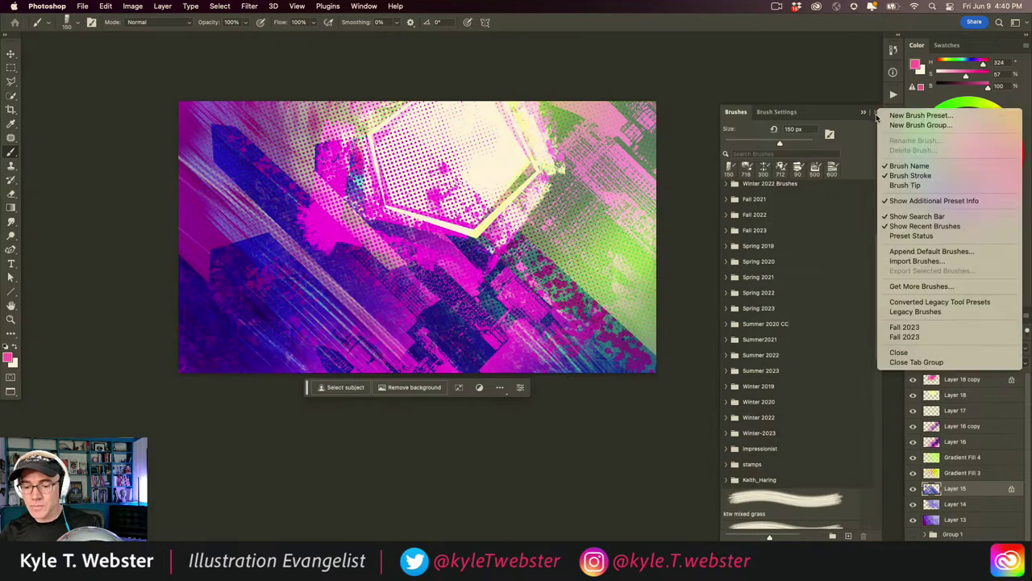
Browse the brush import dialog to ADOBE > Brush Sets > KYLE Manga > Load These Files, then cancel.
{"action": "left_click", "coordinate": [892, 261]}
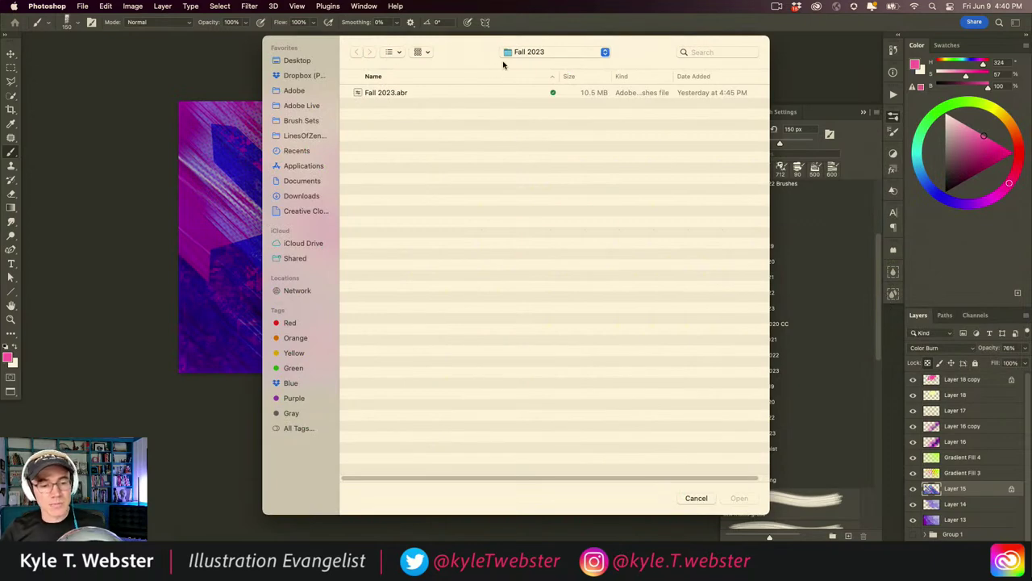
{"action": "left_click", "coordinate": [513, 53]}
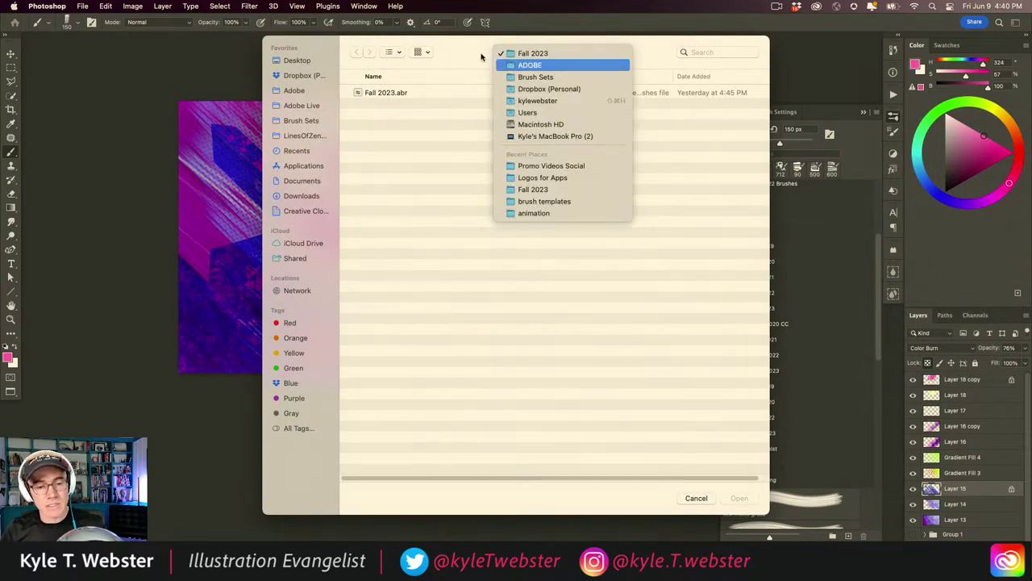
{"action": "left_click", "coordinate": [530, 64]}
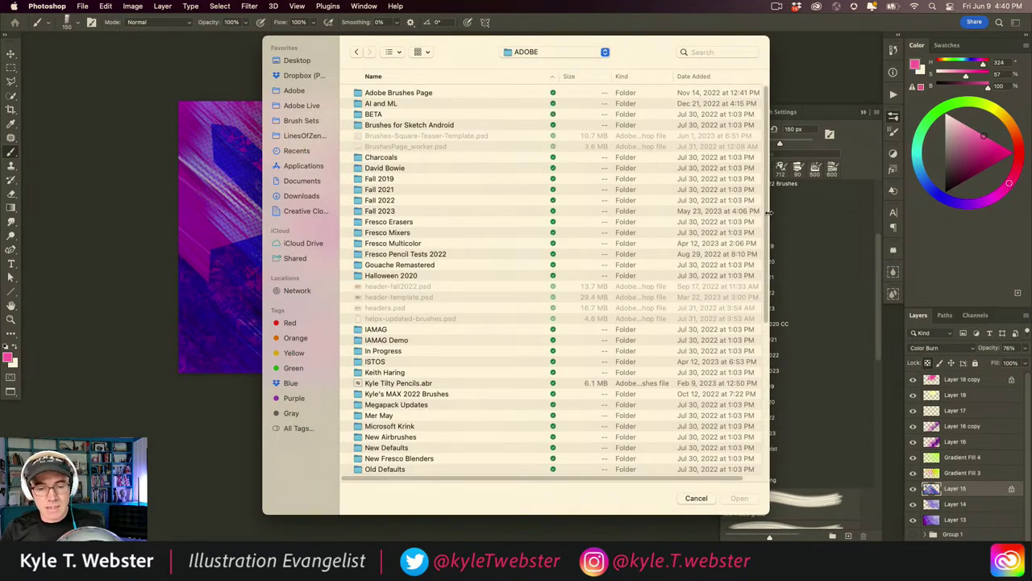
{"action": "scroll", "coordinate": [769, 212], "scroll_direction": "down", "scroll_amount": 5}
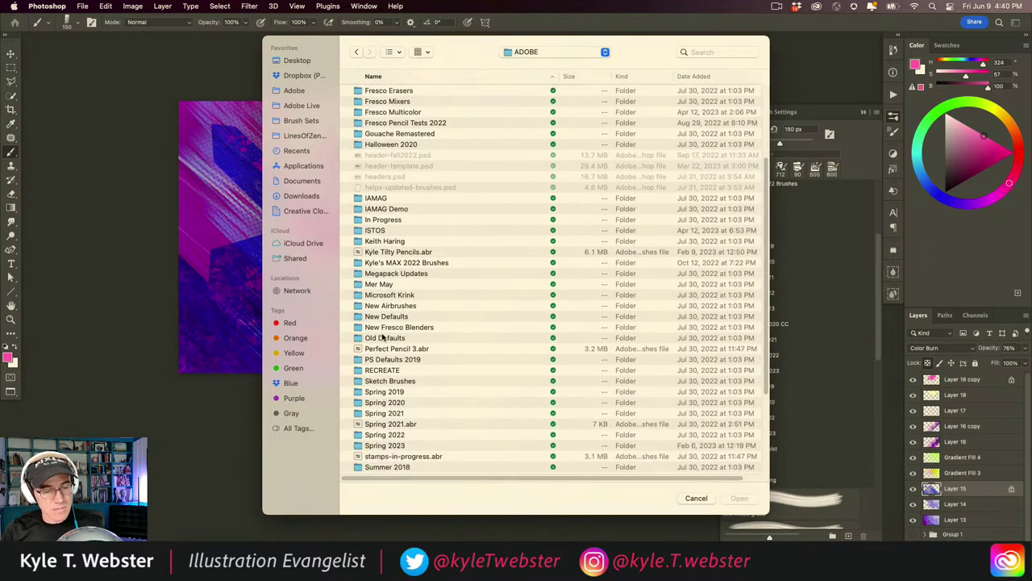
{"action": "scroll", "coordinate": [711, 242], "scroll_direction": "up", "scroll_amount": 5}
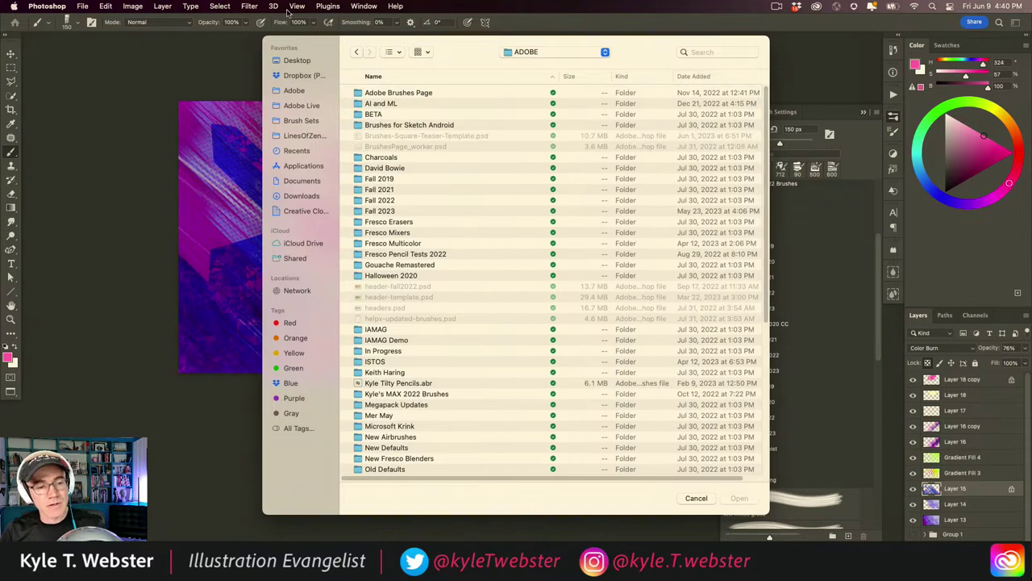
{"action": "left_click", "coordinate": [292, 121]}
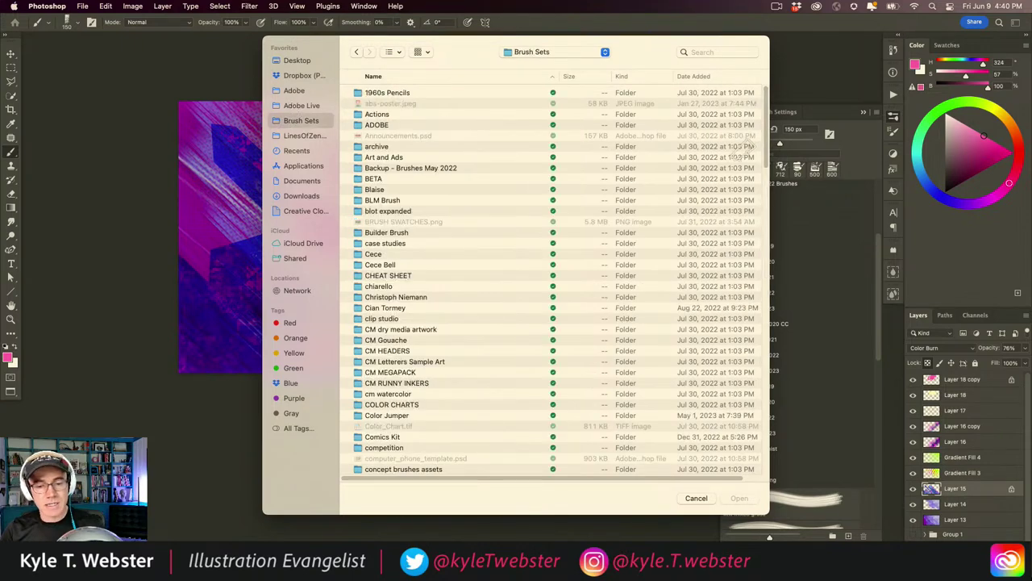
{"action": "scroll", "coordinate": [768, 161], "scroll_direction": "down", "scroll_amount": 2}
{"action": "scroll", "coordinate": [769, 161], "scroll_direction": "down", "scroll_amount": 15}
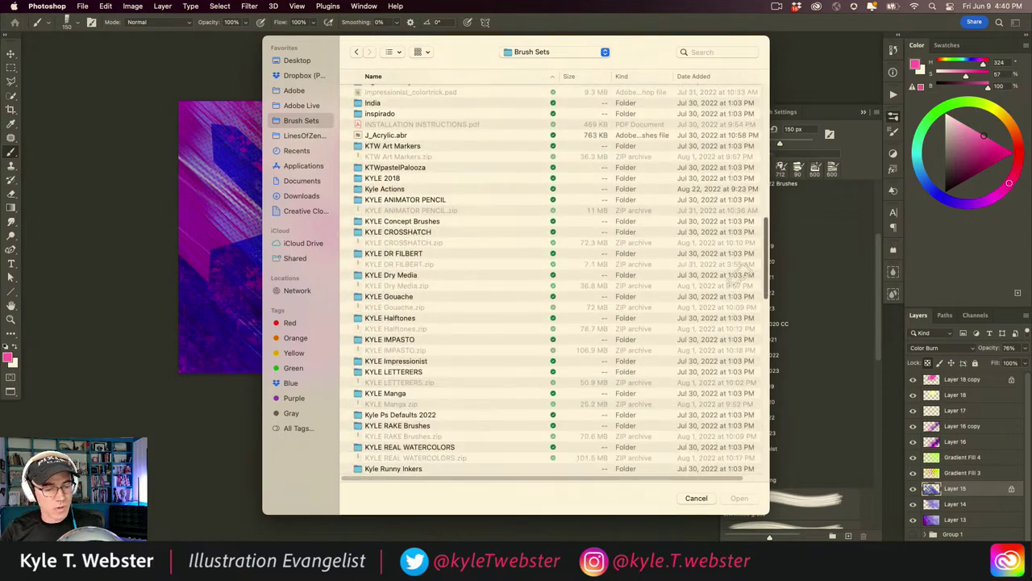
{"action": "double_click", "coordinate": [365, 332]}
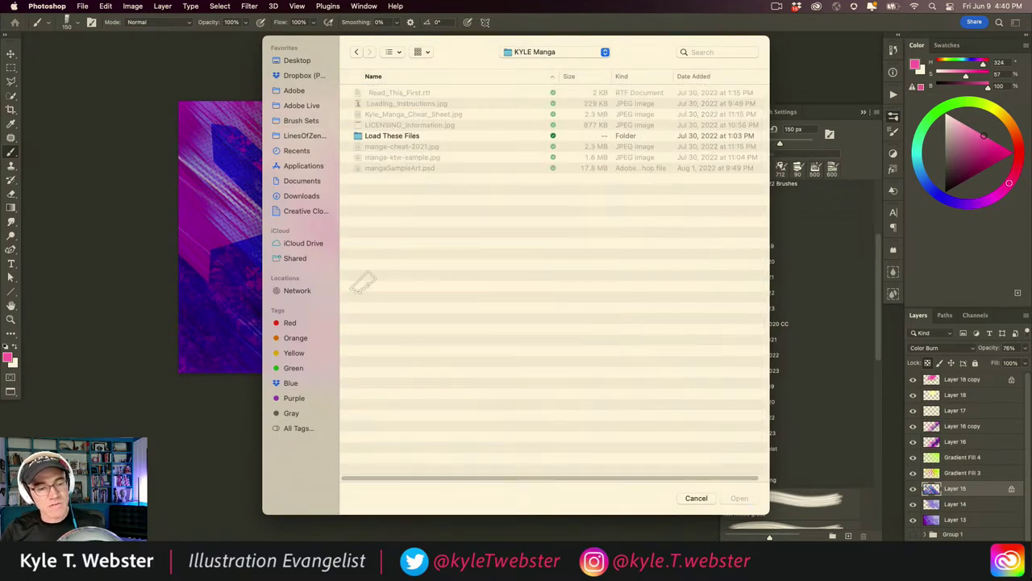
{"action": "double_click", "coordinate": [353, 137]}
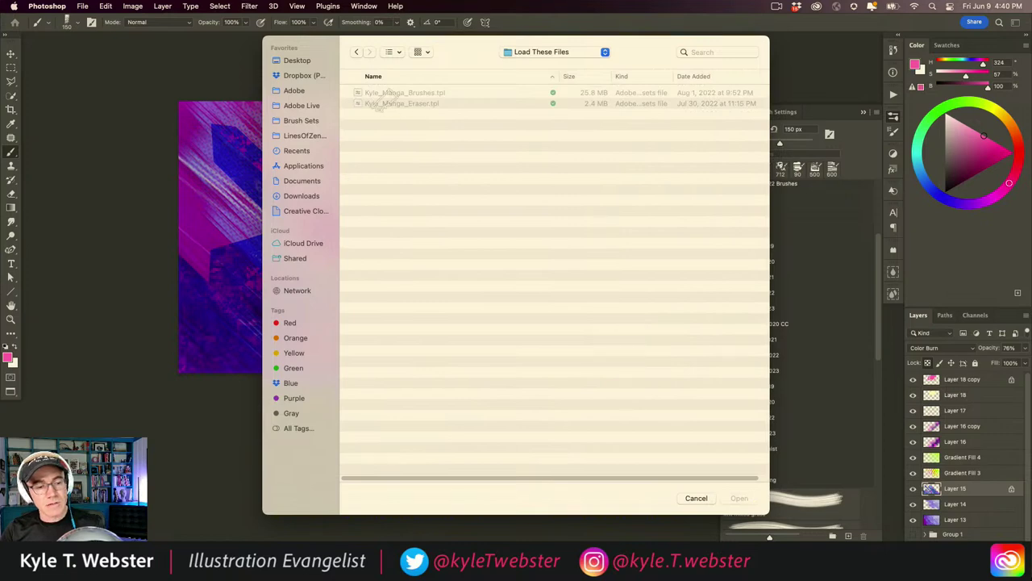
{"action": "left_click", "coordinate": [696, 498]}
Choose Load Tool Presets from the Tool Preset picker's options menu.
{"action": "left_click", "coordinate": [83, 6]}
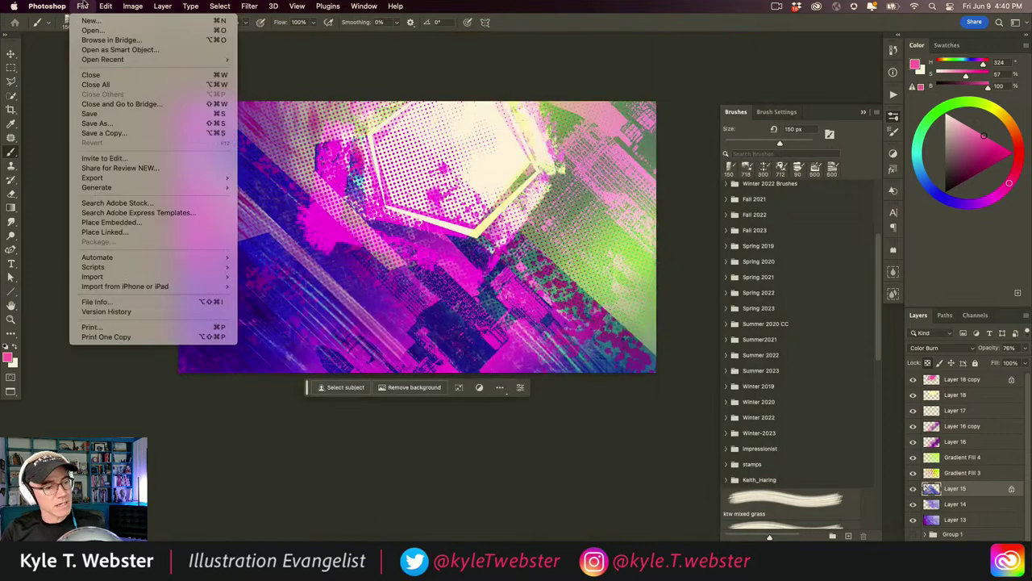
{"action": "left_click", "coordinate": [82, 6]}
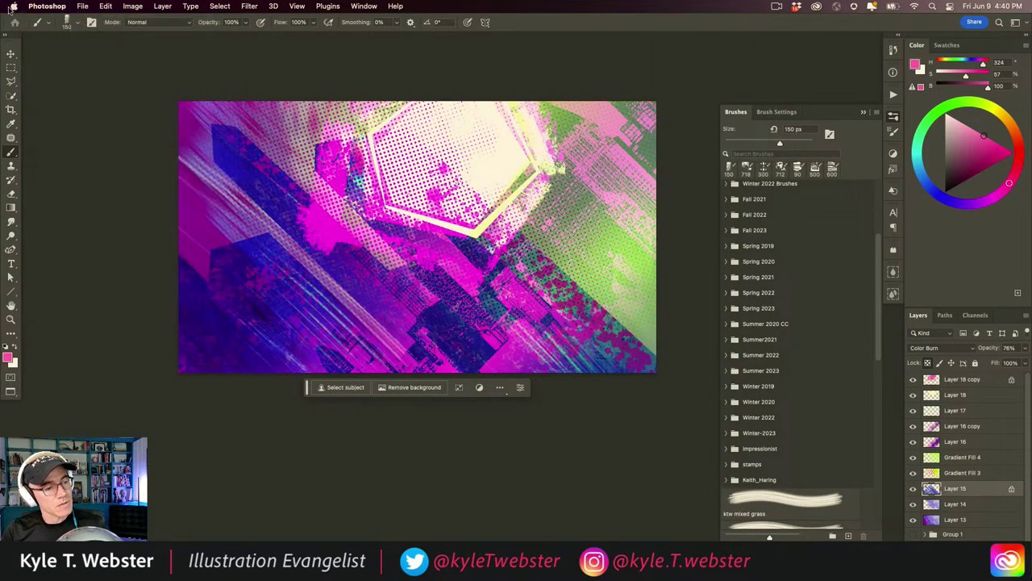
{"action": "left_click", "coordinate": [52, 25]}
{"action": "left_click", "coordinate": [255, 43]}
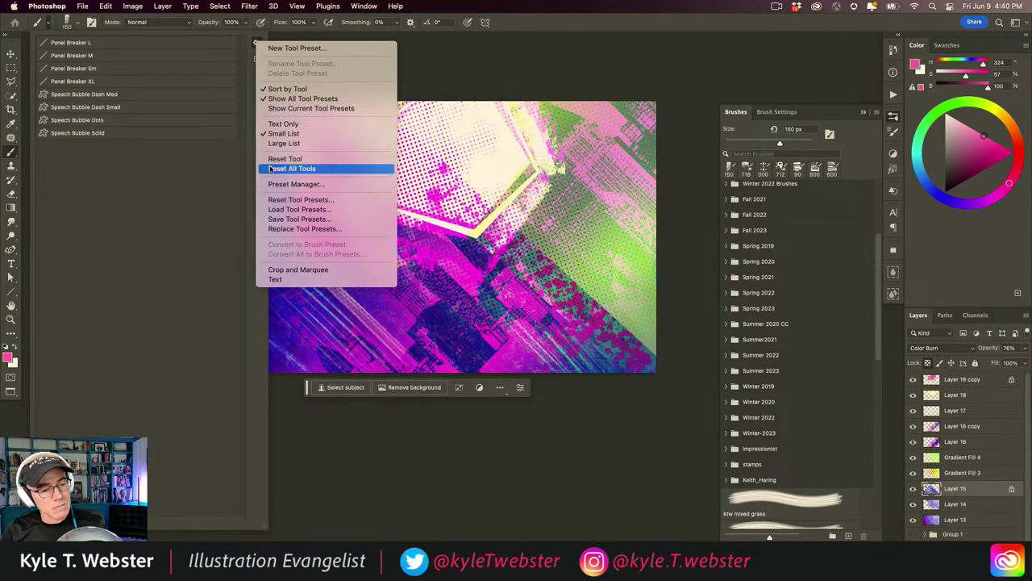
{"action": "left_click", "coordinate": [278, 208]}
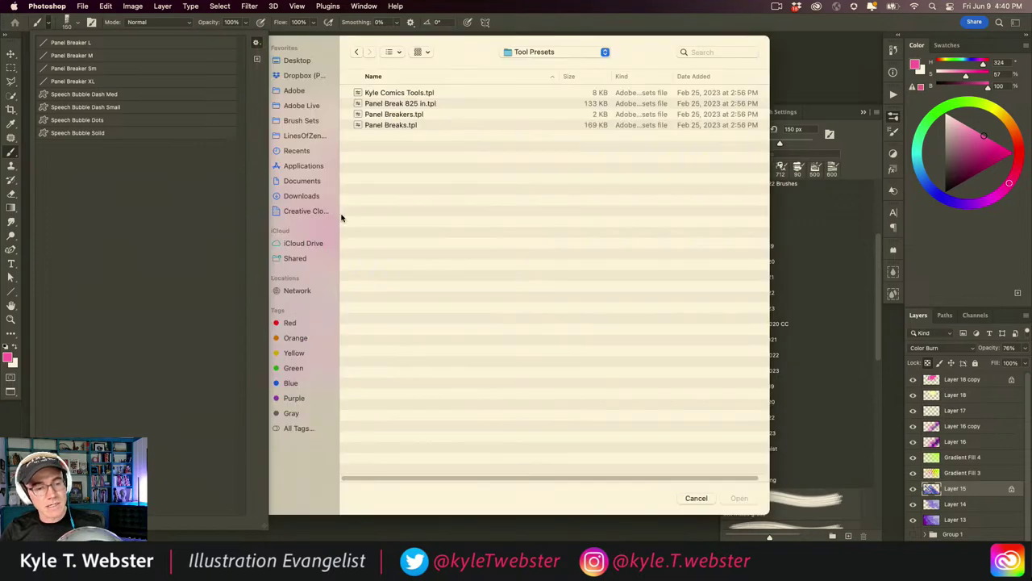
Browse to Brush Sets > KYLE Manga > Load These Files and open Kyle_Manga_Brushes.tpl.
{"action": "left_click", "coordinate": [509, 51]}
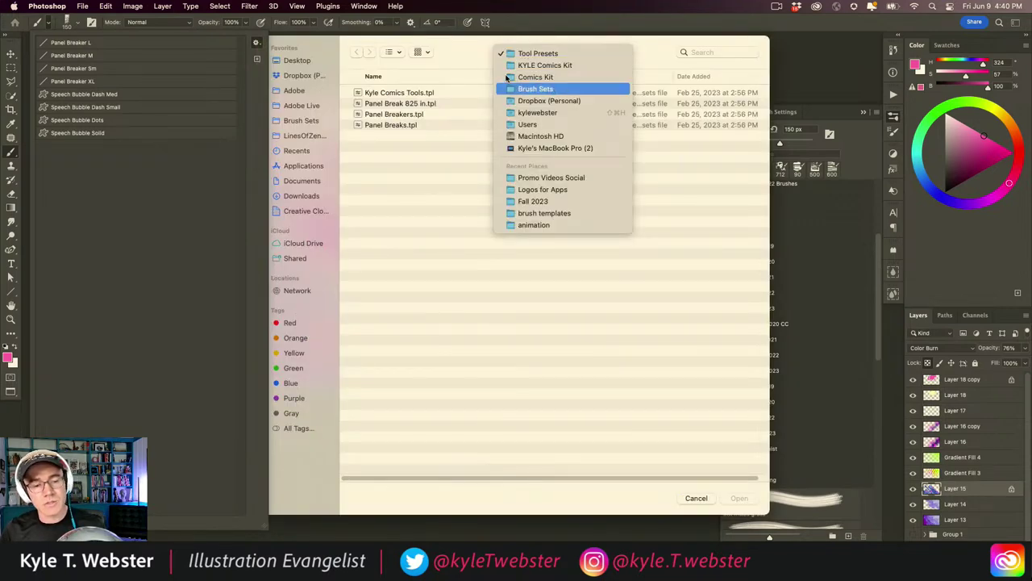
{"action": "left_click", "coordinate": [524, 88]}
{"action": "scroll", "coordinate": [762, 200], "scroll_direction": "down", "scroll_amount": 5}
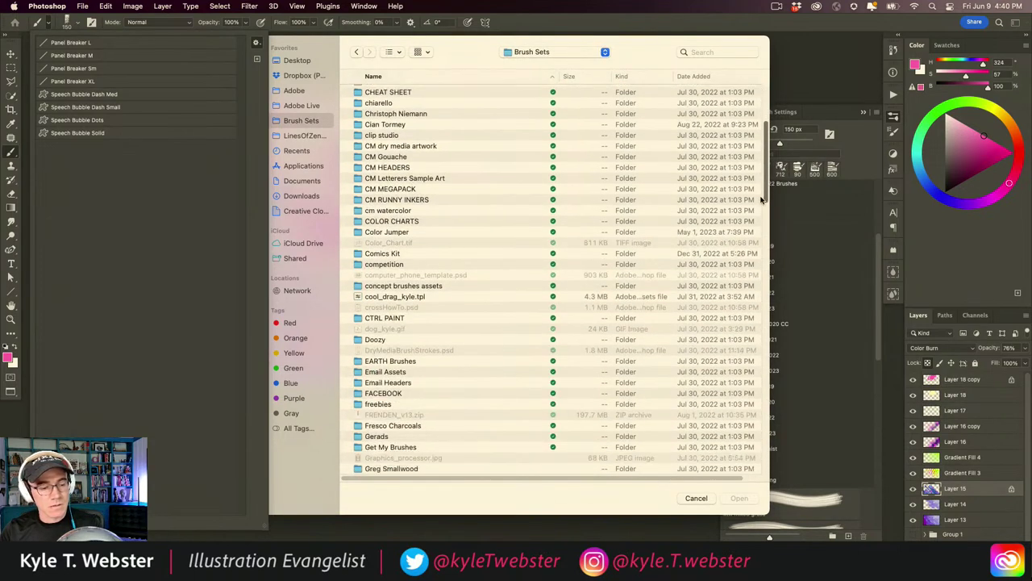
{"action": "left_click_drag", "start_coordinate": [761, 199], "coordinate": [754, 275]}
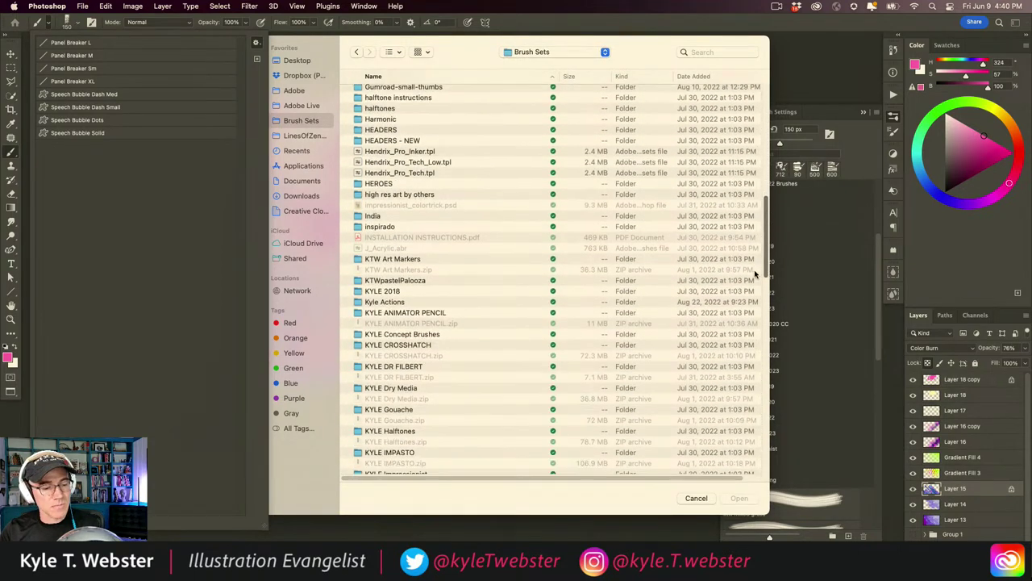
{"action": "scroll", "coordinate": [742, 260], "scroll_direction": "down", "scroll_amount": 10}
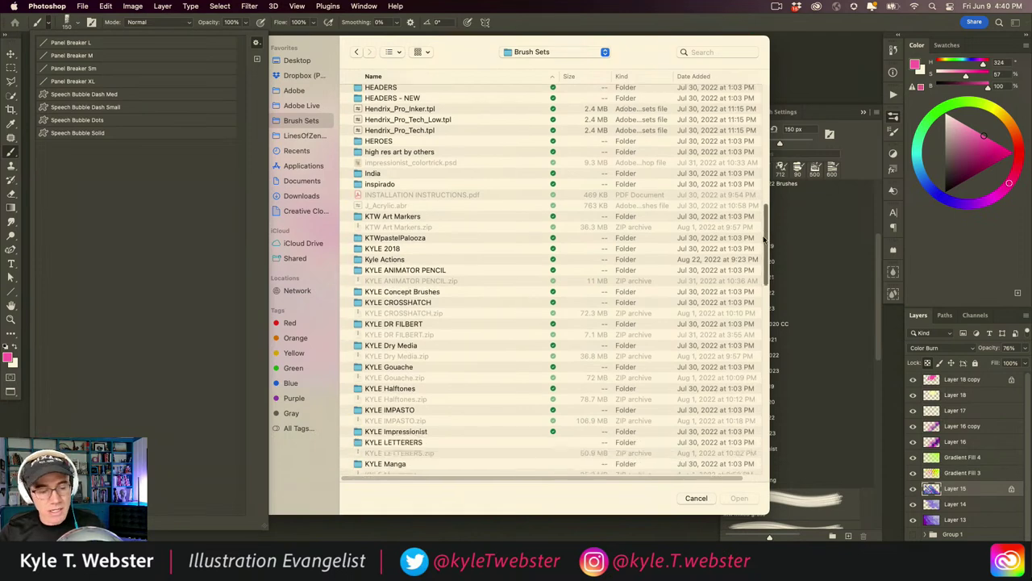
{"action": "double_click", "coordinate": [361, 276]}
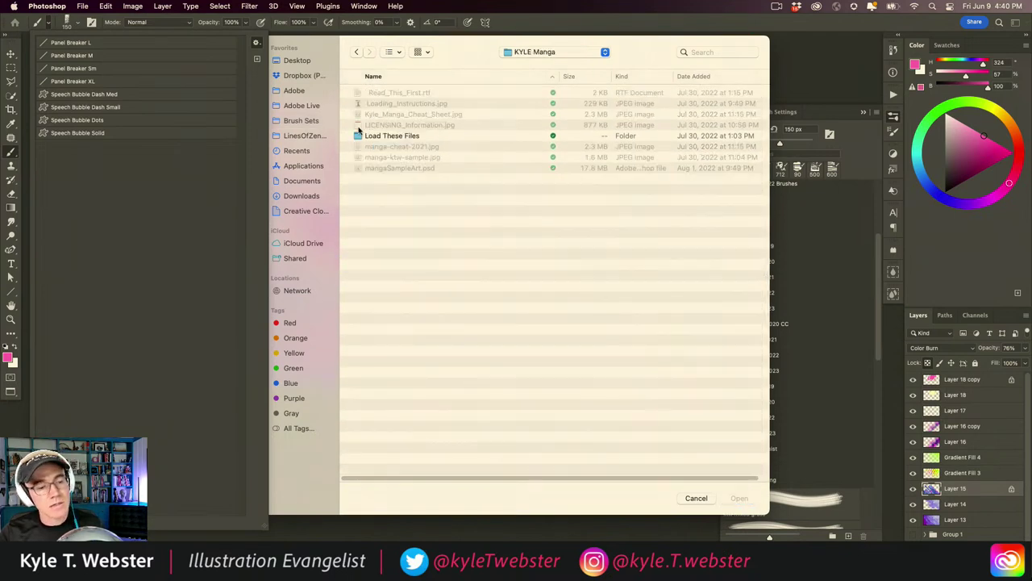
{"action": "double_click", "coordinate": [362, 137]}
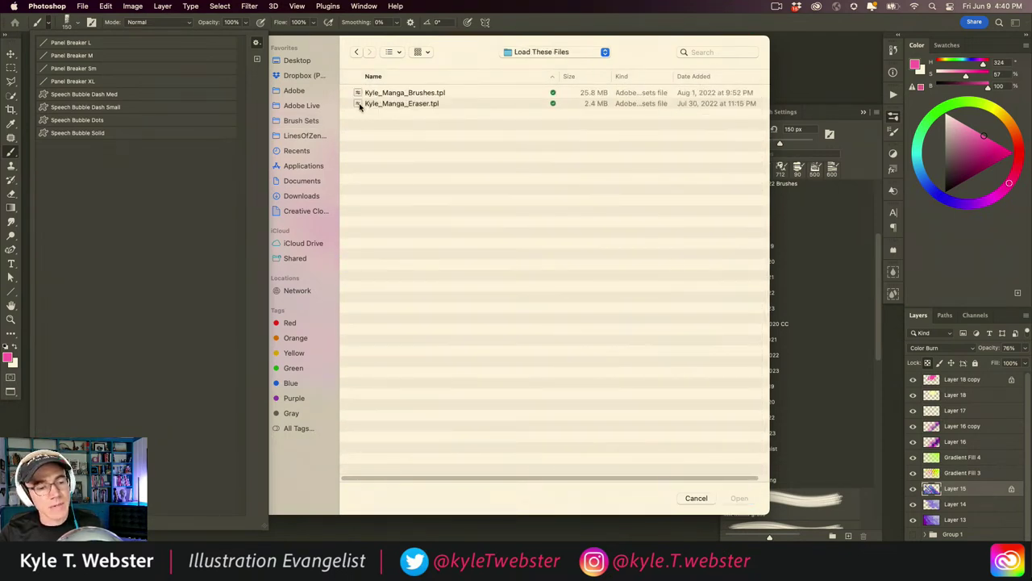
{"action": "double_click", "coordinate": [360, 93]}
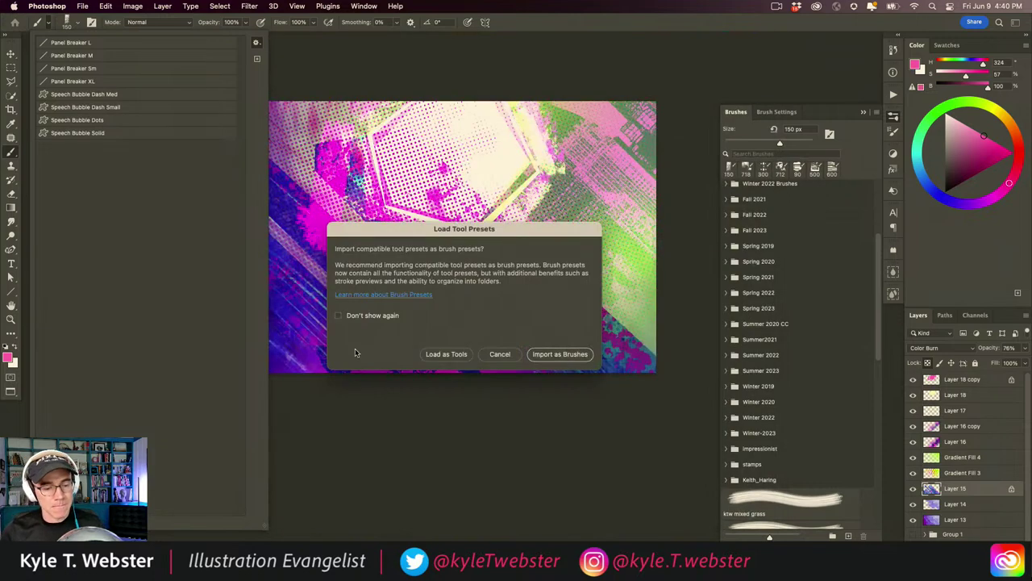
Import the manga tool presets as brushes and select Kyle's Manga - FX Action Lines 1 at 505 px.
{"action": "left_click", "coordinate": [558, 355]}
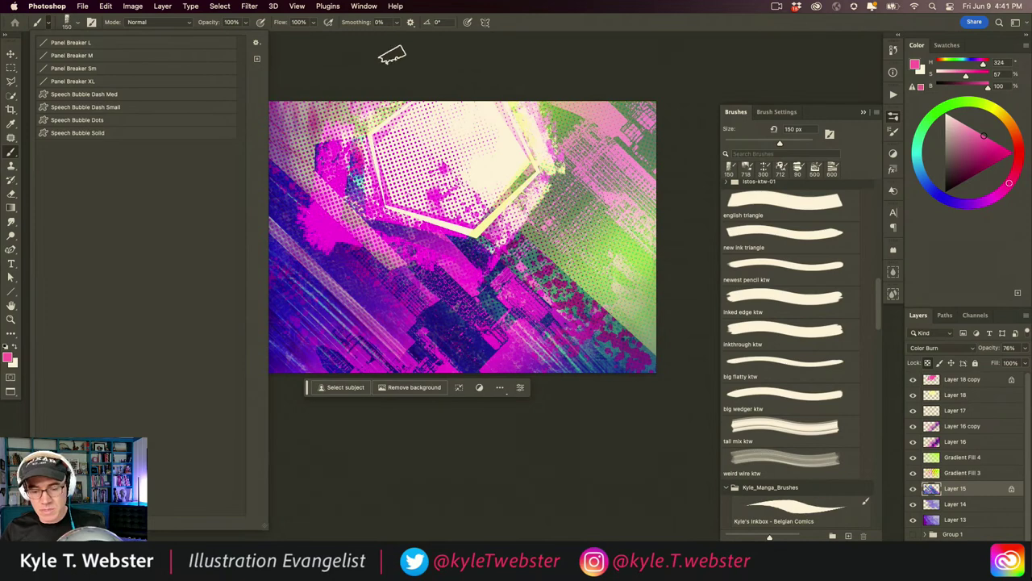
{"action": "left_click", "coordinate": [733, 488]}
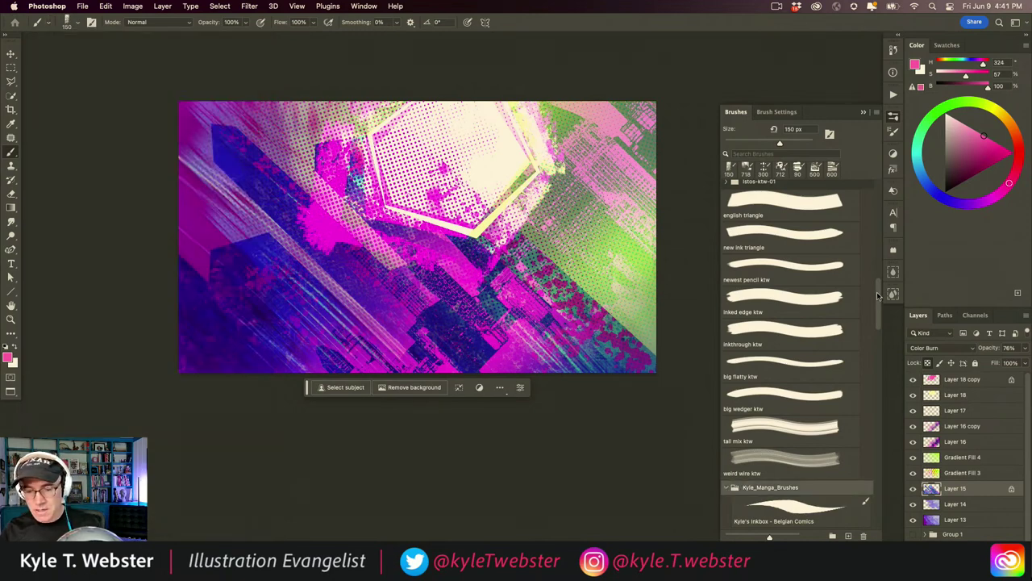
{"action": "left_click_drag", "start_coordinate": [878, 296], "coordinate": [733, 430]}
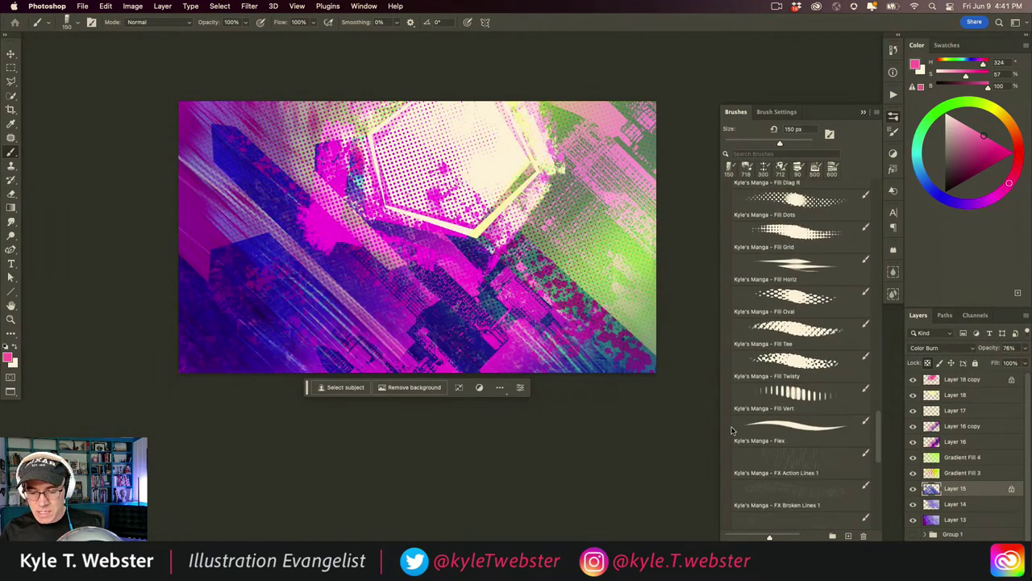
{"action": "scroll", "coordinate": [733, 430], "scroll_direction": "down", "scroll_amount": 5}
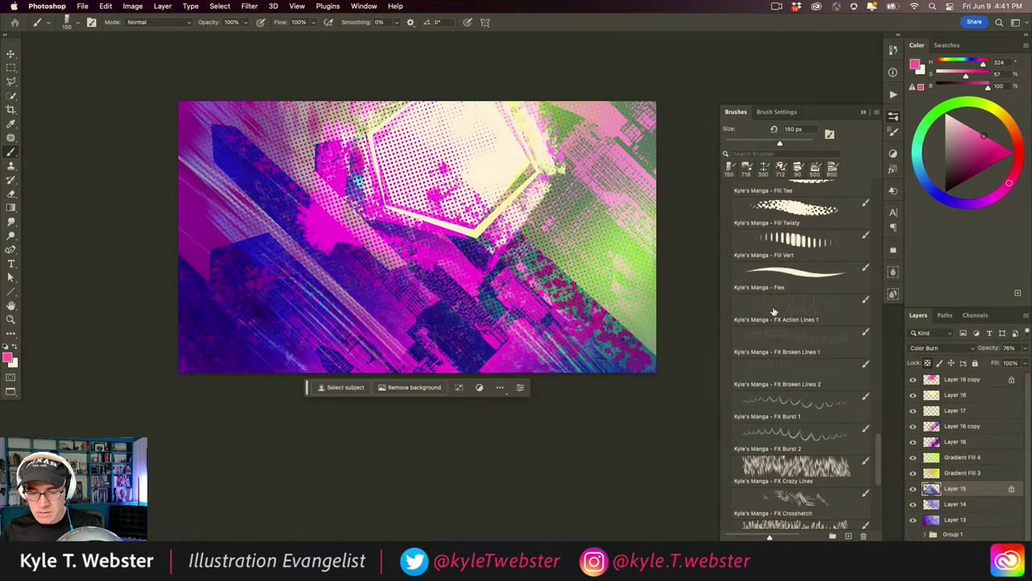
{"action": "mouse_move", "coordinate": [881, 442]}
{"action": "left_mouse_down"}
{"action": "mouse_move", "coordinate": [740, 478]}
{"action": "mouse_move", "coordinate": [733, 439]}
{"action": "left_mouse_up"}
{"action": "left_click", "coordinate": [788, 344]}
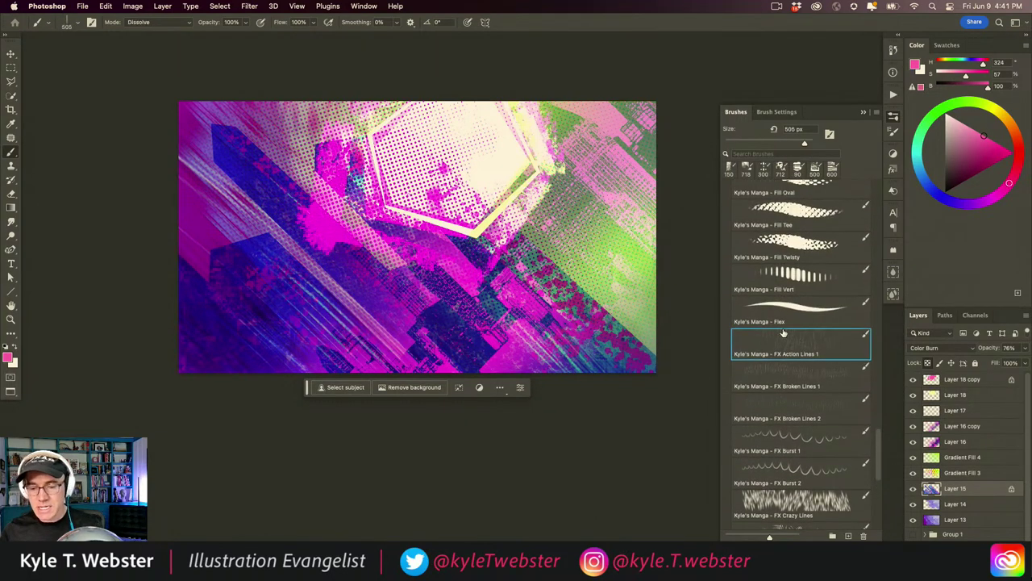
{"action": "scroll", "coordinate": [427, 307], "scroll_direction": "up", "scroll_amount": 1}
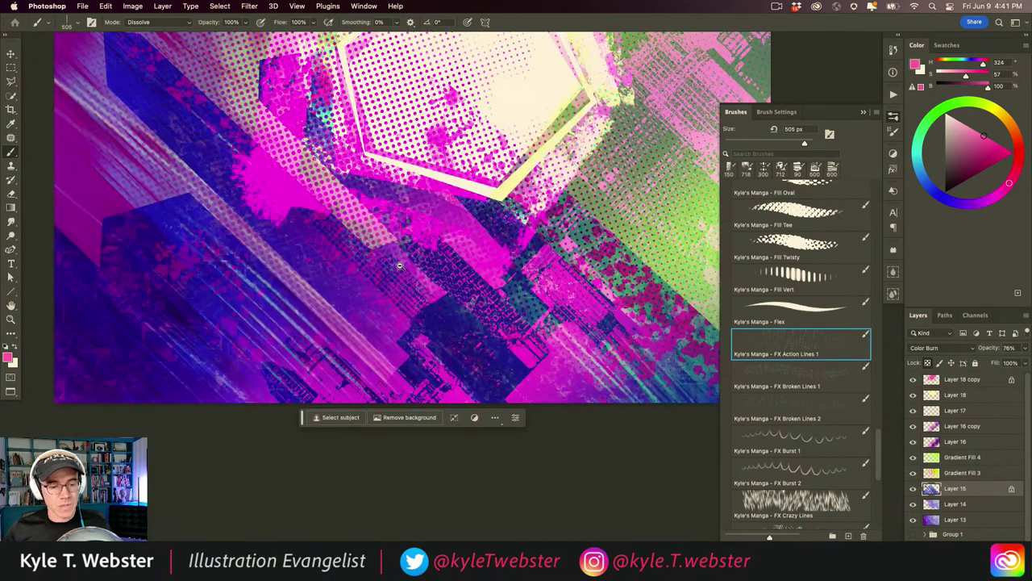
{"action": "scroll", "coordinate": [418, 299], "scroll_direction": "down", "scroll_amount": 3}
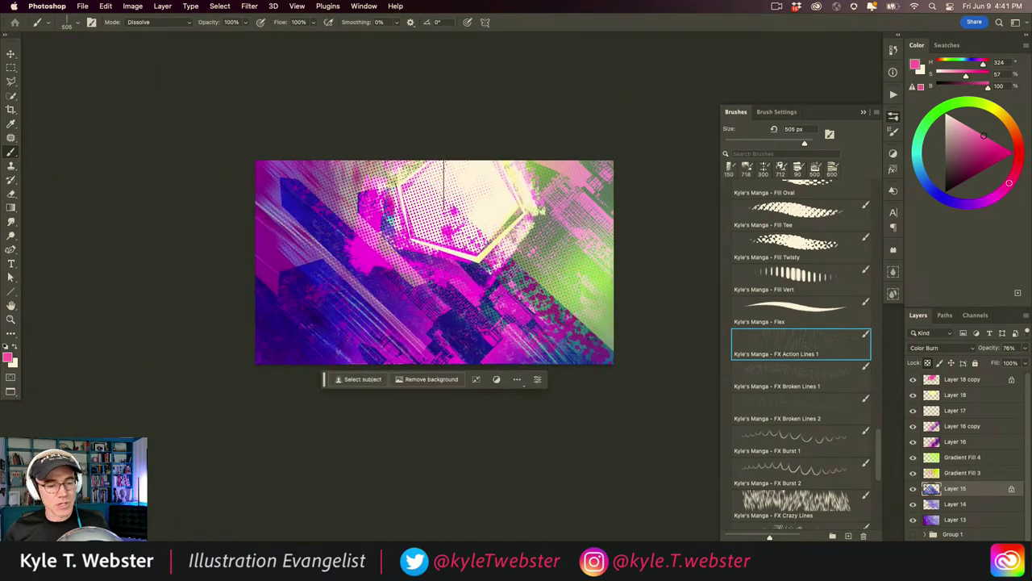
On a new Layer 19, paint white radiating action lines across the upper artwork, redoing them twice.
{"action": "key", "text": "super+alt+shift+n"}
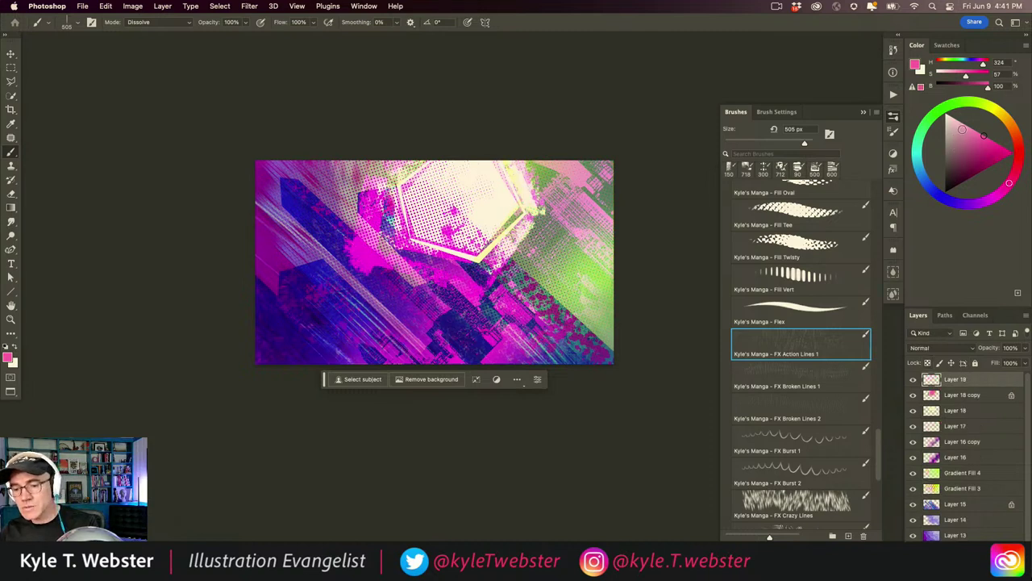
{"action": "left_click", "coordinate": [949, 117]}
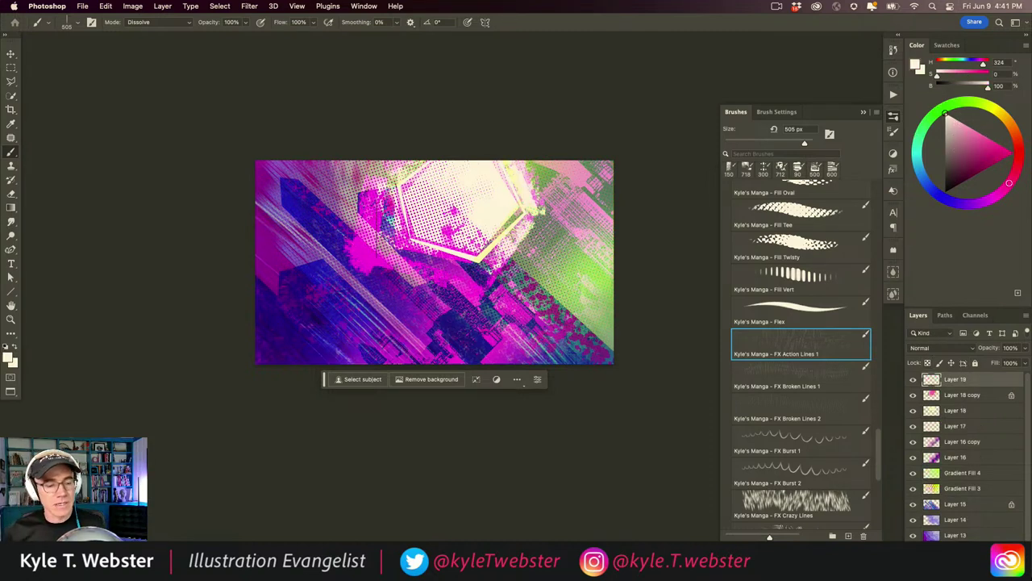
{"action": "mouse_move", "coordinate": [419, 182]}
{"action": "left_mouse_down"}
{"action": "mouse_move", "coordinate": [298, 254]}
{"action": "mouse_move", "coordinate": [259, 381]}
{"action": "mouse_move", "coordinate": [270, 436]}
{"action": "left_mouse_up"}
{"action": "key", "text": "super+z"}
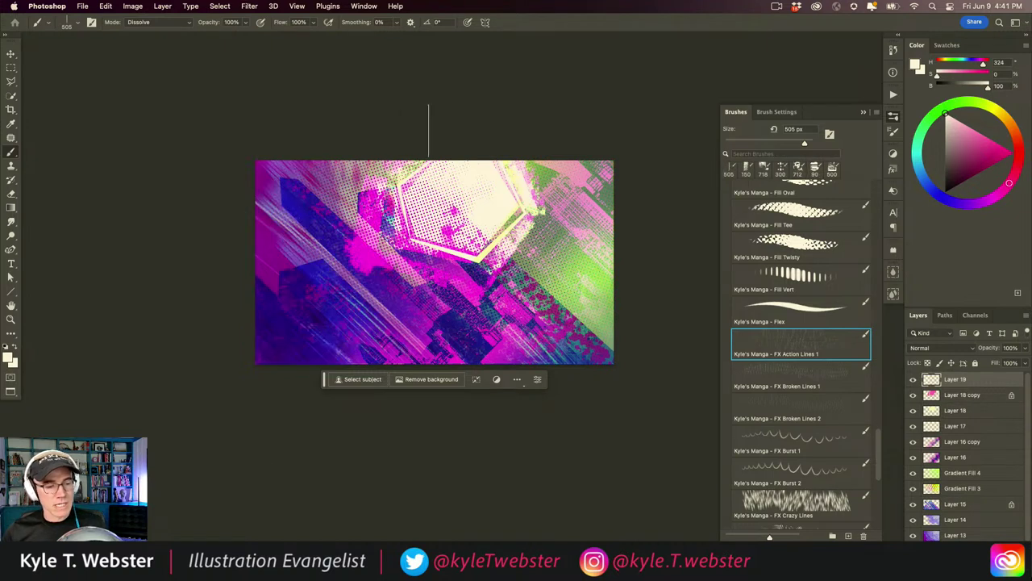
{"action": "left_click_drag", "start_coordinate": [389, 159], "coordinate": [256, 482]}
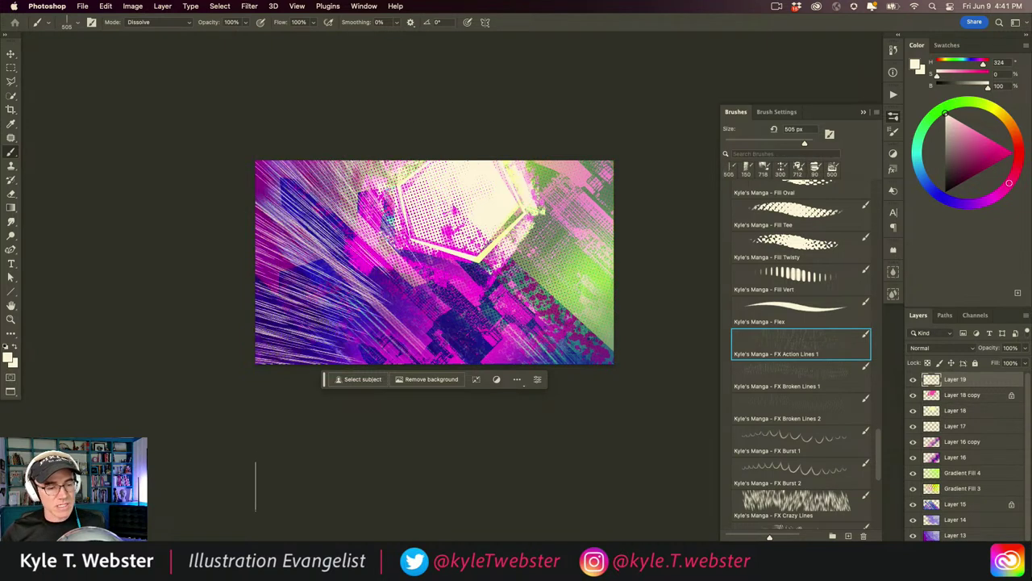
{"action": "key", "text": "super+z"}
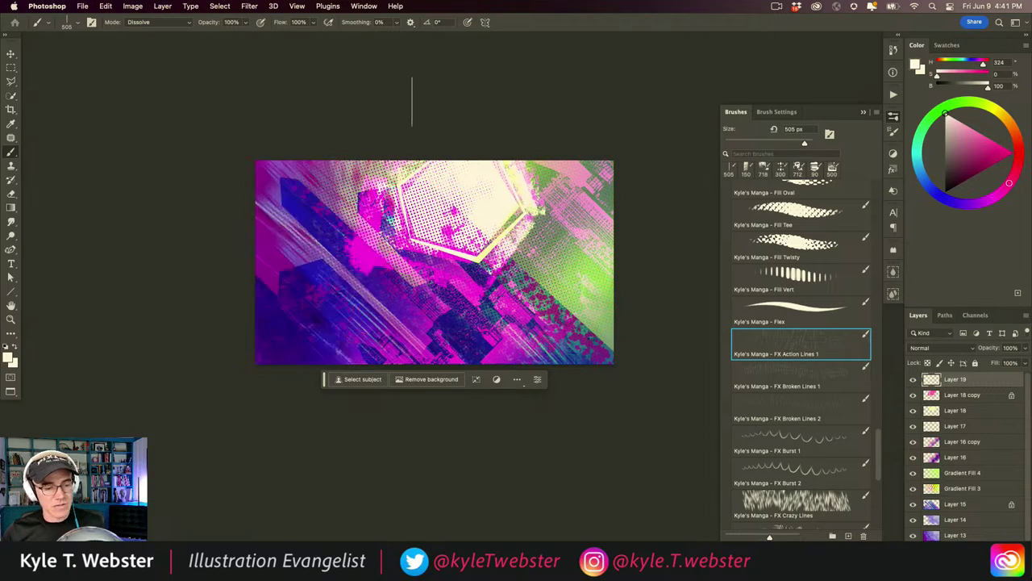
{"action": "left_click_drag", "start_coordinate": [403, 161], "coordinate": [302, 404]}
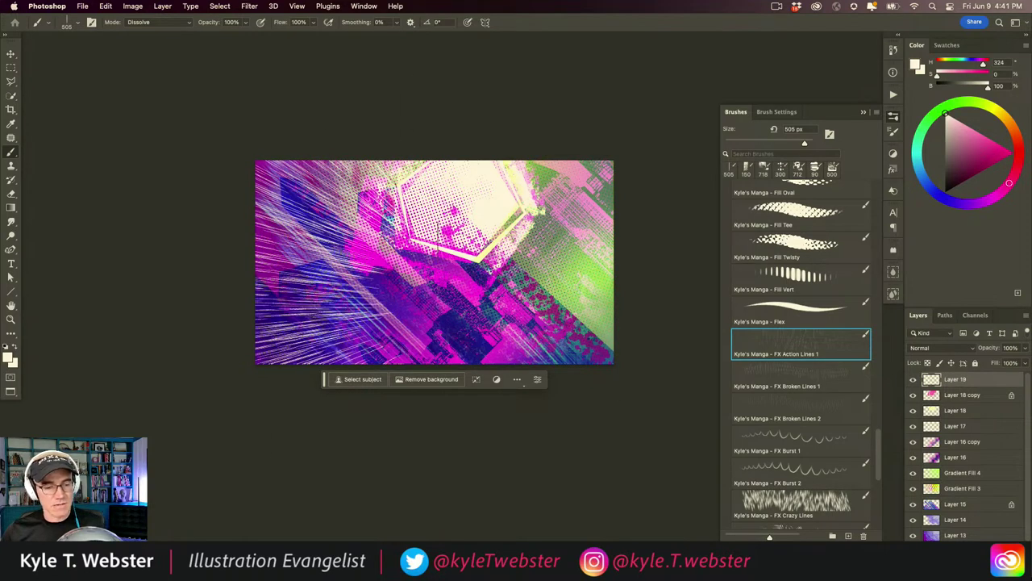
Paint more white action lines across the lower-right and right edges.
{"action": "left_click_drag", "start_coordinate": [423, 458], "coordinate": [615, 242]}
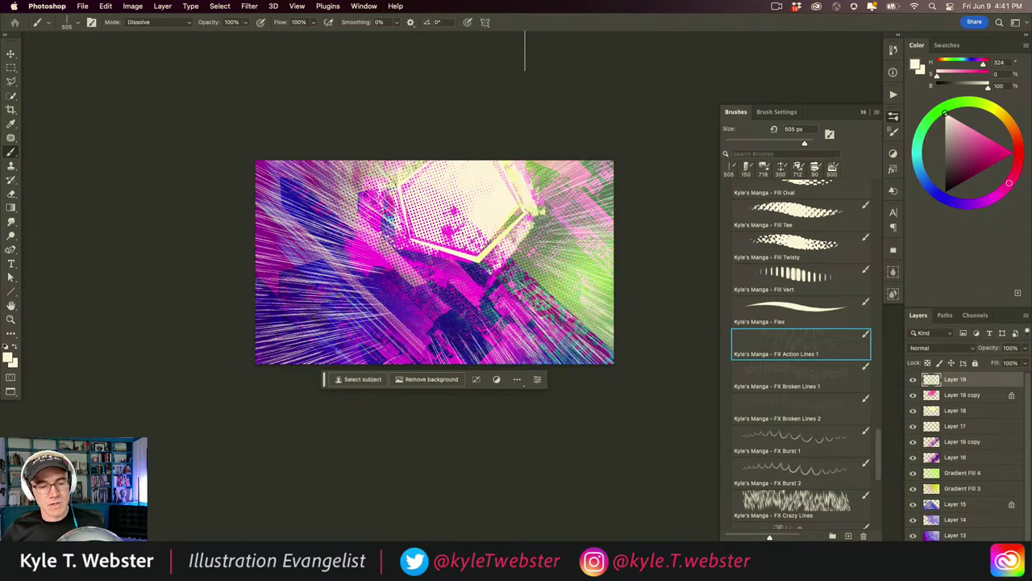
{"action": "key", "text": "super+z"}
{"action": "left_click_drag", "start_coordinate": [476, 379], "coordinate": [618, 319]}
{"action": "left_click", "coordinate": [618, 320]}
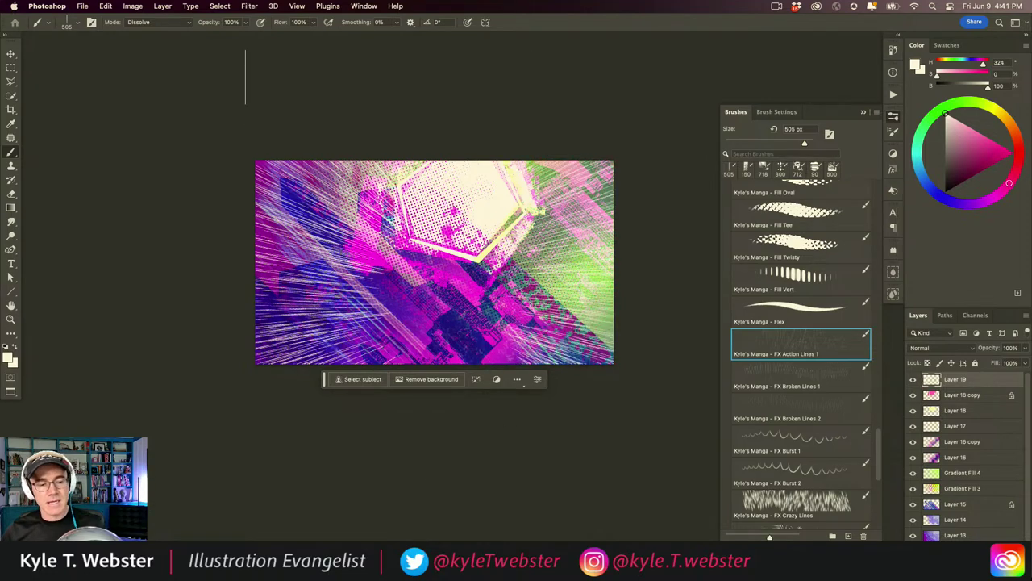
{"action": "scroll", "coordinate": [355, 343], "scroll_direction": "up", "scroll_amount": 3}
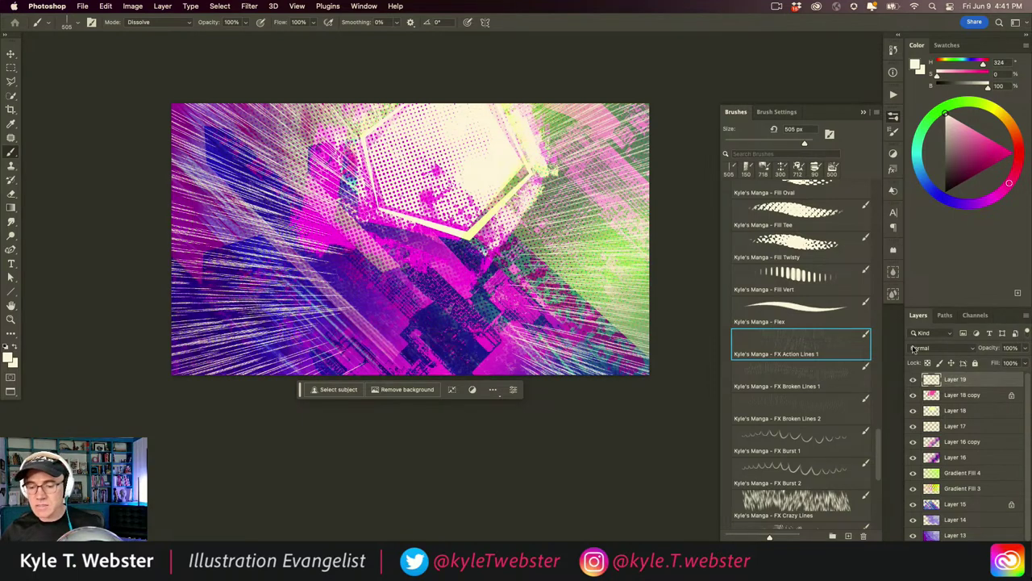
Set Layer 19 to Overlay and lock its transparent pixels.
{"action": "left_click", "coordinate": [914, 348]}
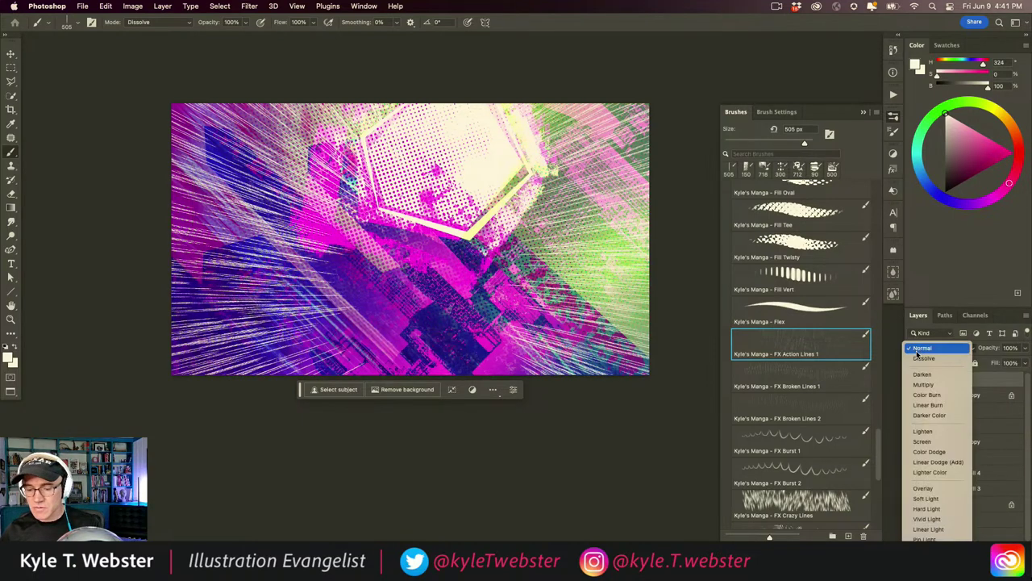
{"action": "left_click", "coordinate": [916, 489]}
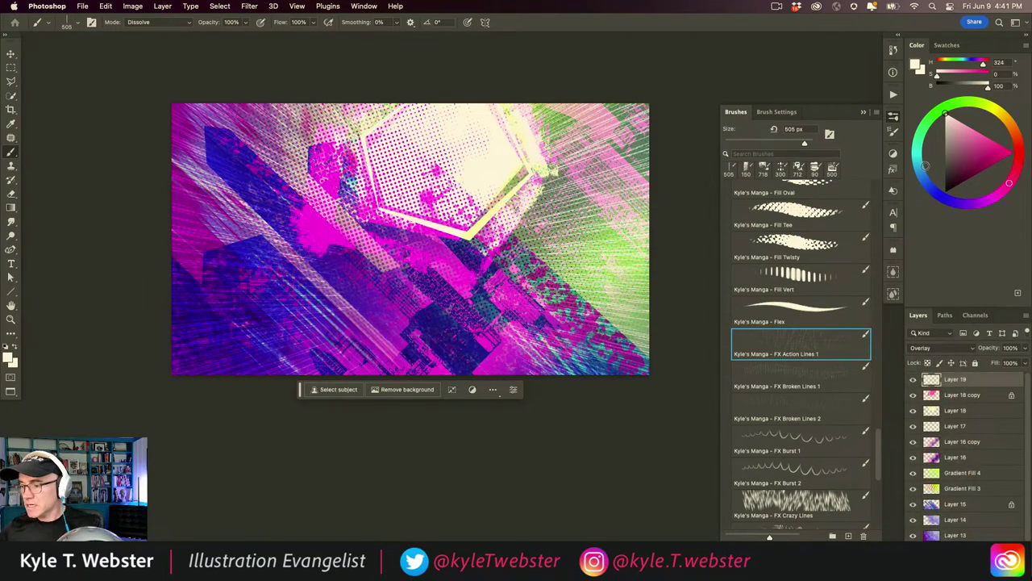
{"action": "key", "text": "slash"}
Fill the action lines with a deep saturated teal and duplicate the layer as Layer 19 copy.
{"action": "mouse_move", "coordinate": [924, 165]}
{"action": "left_mouse_down"}
{"action": "mouse_move", "coordinate": [914, 166]}
{"action": "mouse_move", "coordinate": [918, 145]}
{"action": "left_mouse_up"}
{"action": "left_click", "coordinate": [986, 161]}
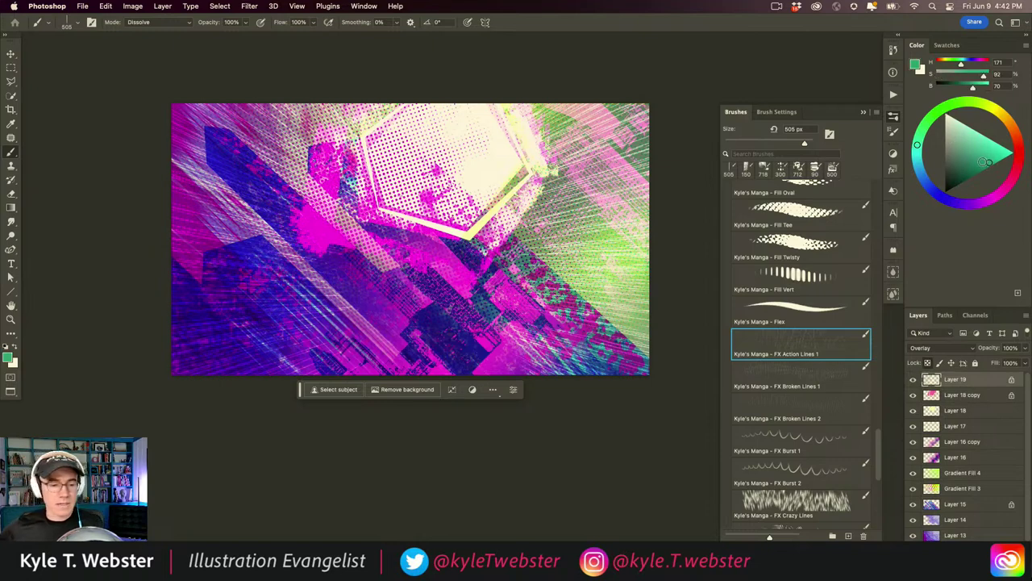
{"action": "key", "text": "alt+BackSpace"}
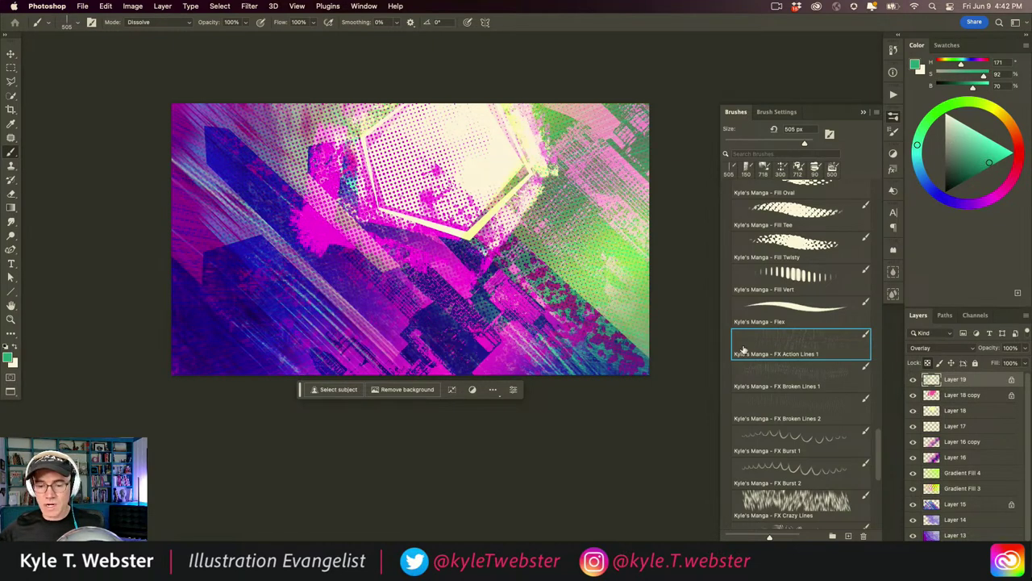
{"action": "left_click", "coordinate": [992, 165]}
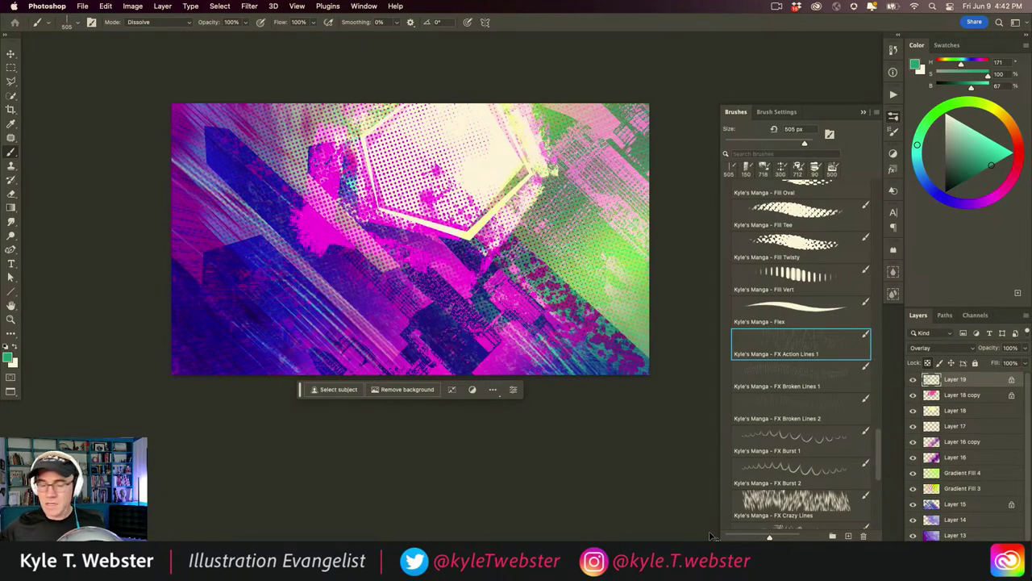
{"action": "key", "text": "super+j"}
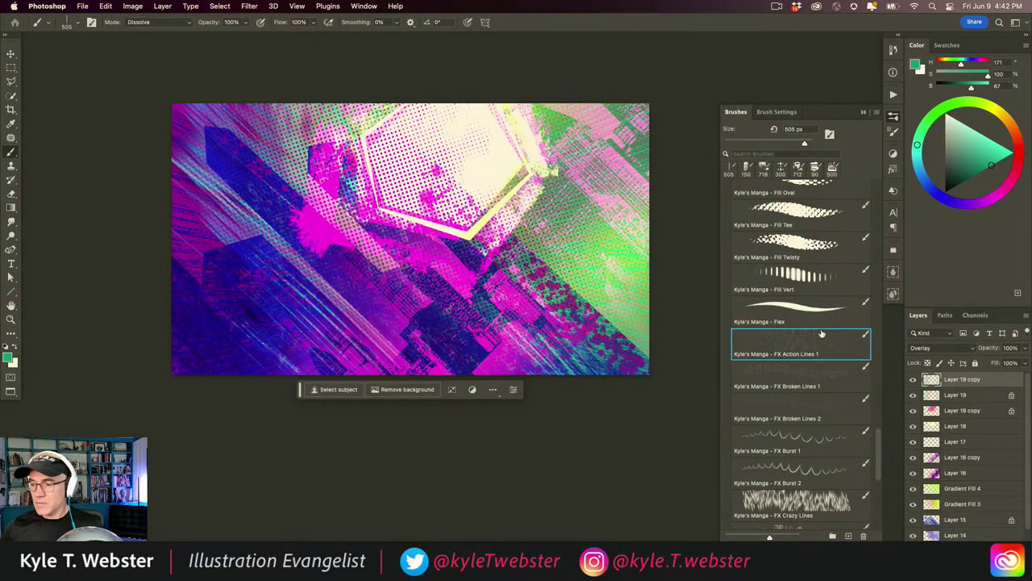
Enlarge Layer 19 copy to about 107.54% with Free Transform.
{"action": "key", "text": "super+t"}
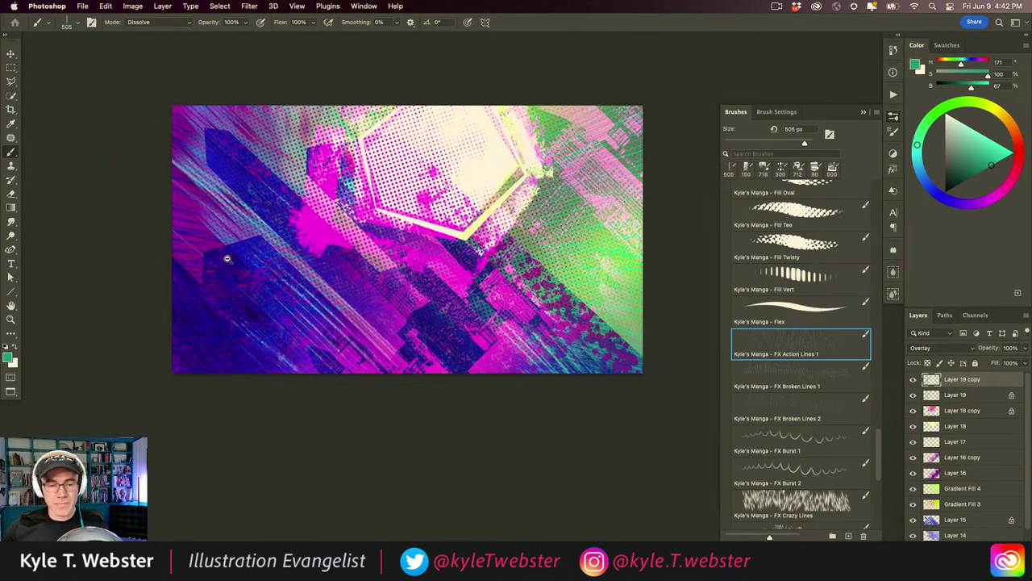
{"action": "key", "text": "super+minus"}
{"action": "left_click_drag", "start_coordinate": [218, 142], "coordinate": [194, 137]}
{"action": "key", "text": "Escape"}
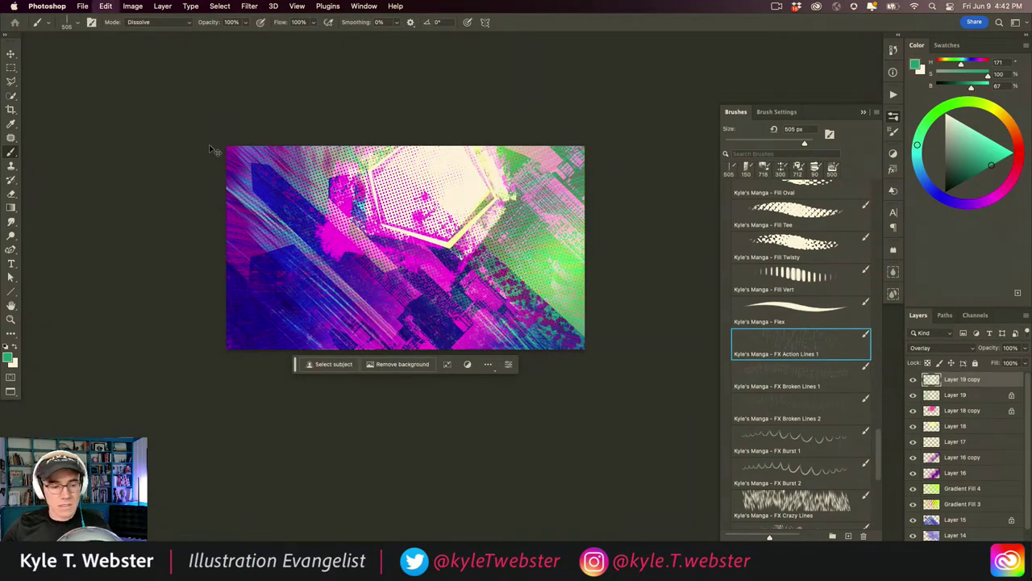
{"action": "key", "text": "super+t"}
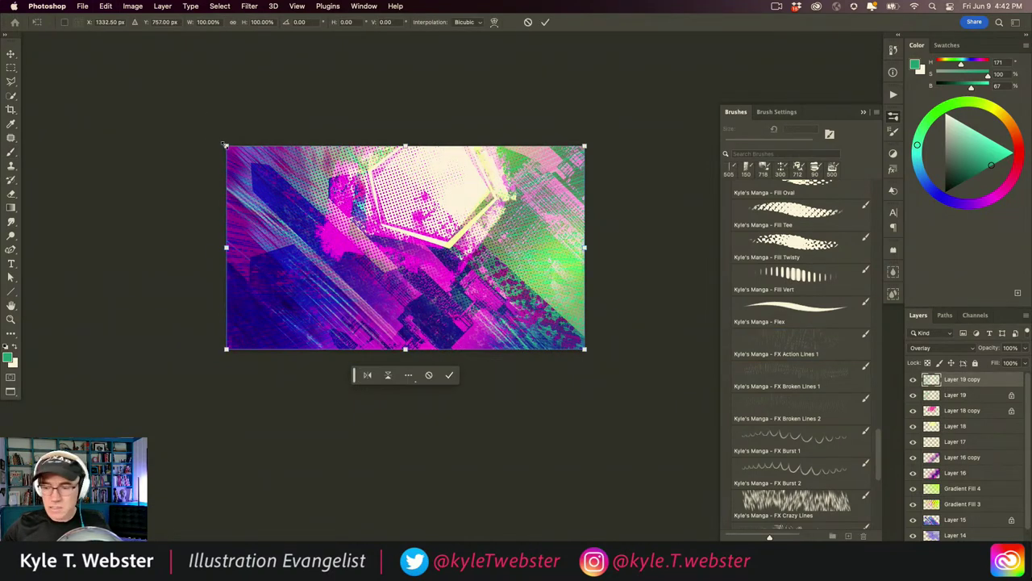
{"action": "left_click_drag", "start_coordinate": [225, 143], "coordinate": [202, 129]}
{"action": "key", "text": "Return"}
Switch to the brush, set the colour to hot magenta, and lock Layer 19 copy's transparency.
{"action": "key", "text": "b"}
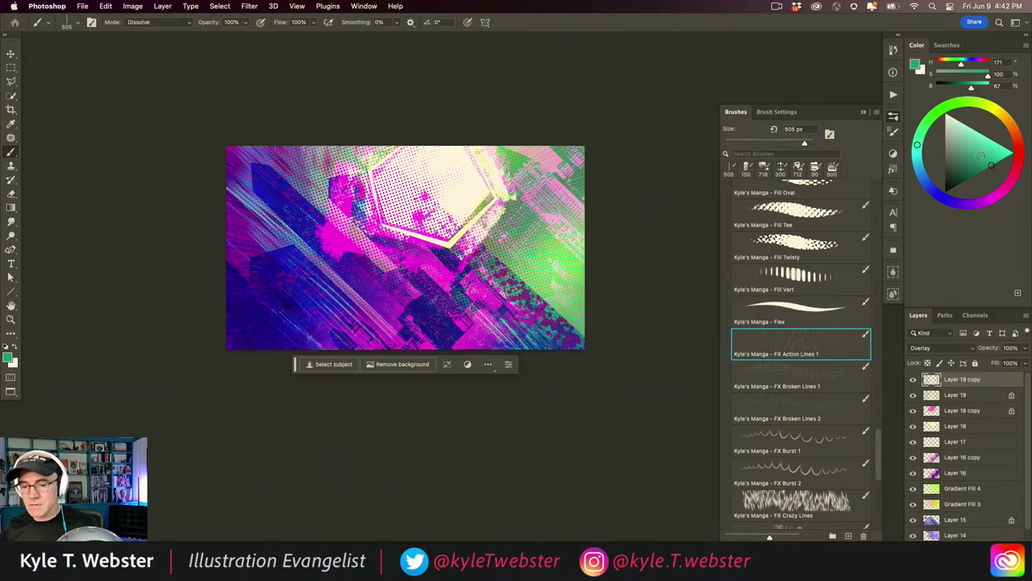
{"action": "left_click", "coordinate": [1000, 191]}
{"action": "left_click", "coordinate": [991, 143]}
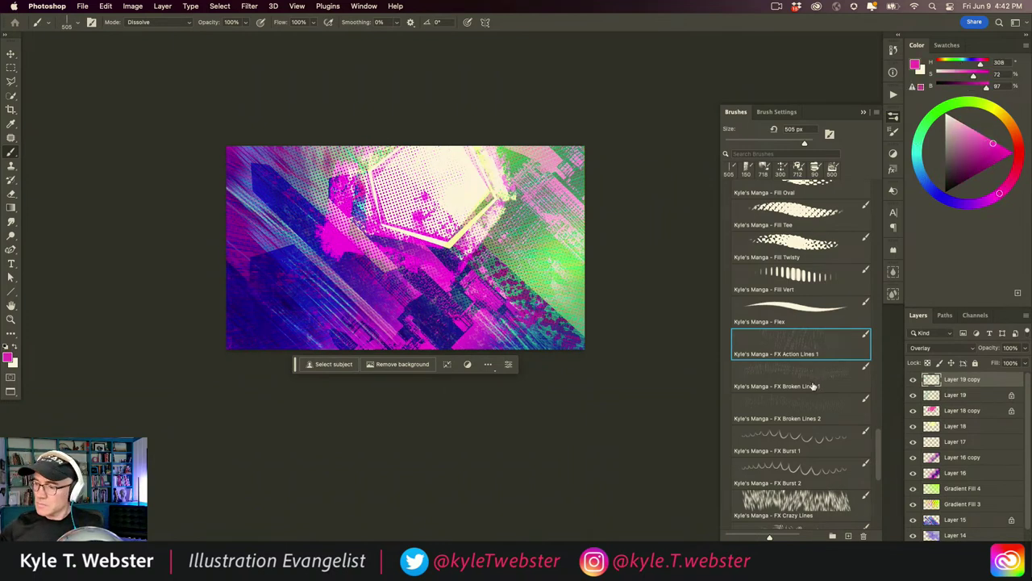
{"action": "key", "text": "slash"}
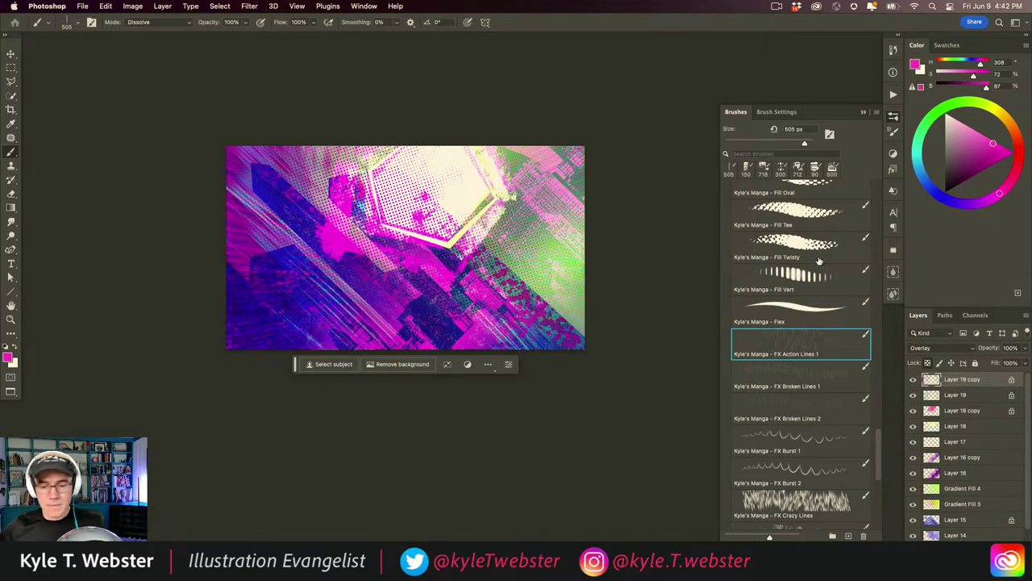
Set Layer 19 copy to Hard Light and move it below Layer 18, above Layer 17.
{"action": "left_click", "coordinate": [919, 349]}
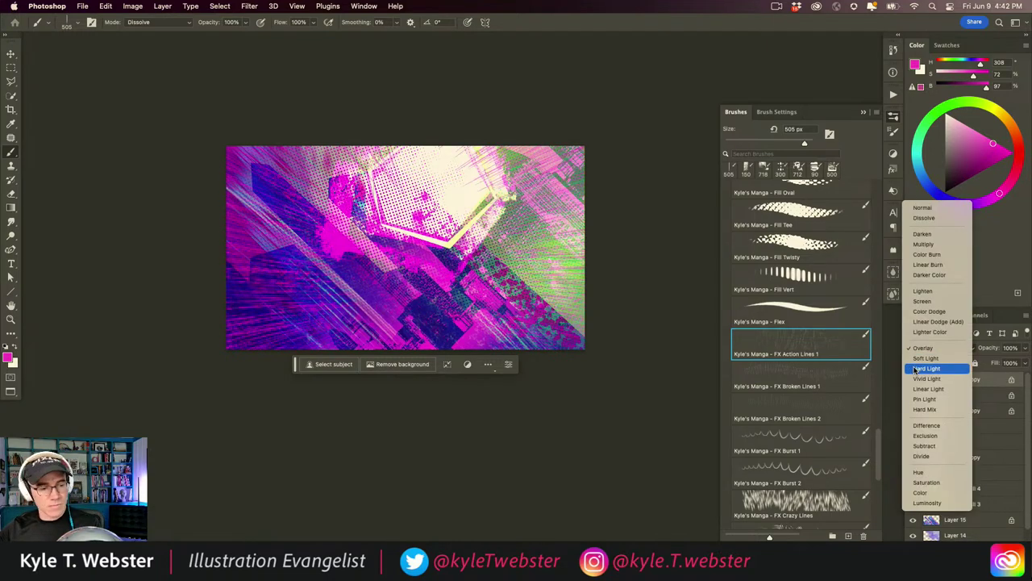
{"action": "left_click", "coordinate": [926, 369]}
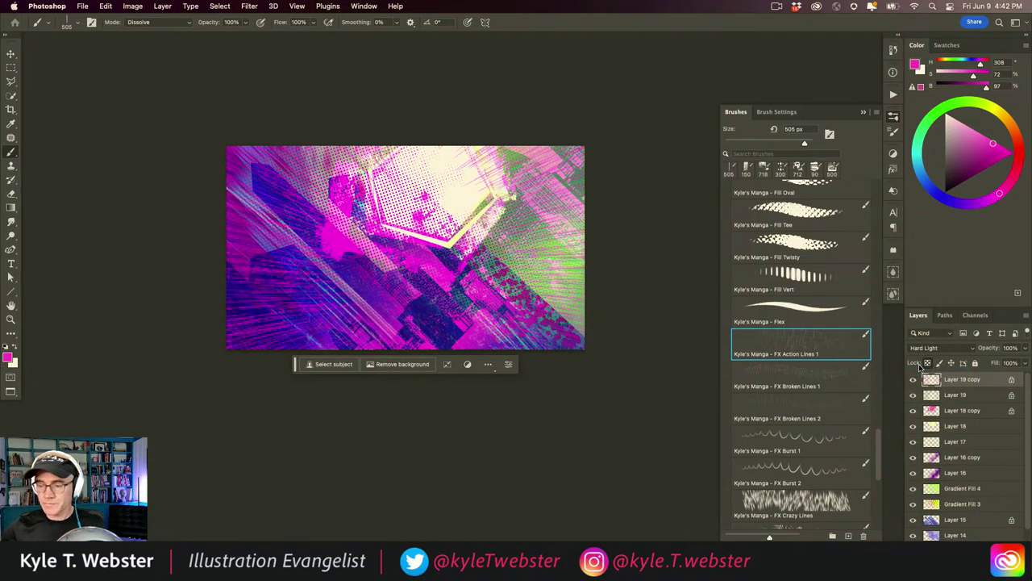
{"action": "scroll", "coordinate": [294, 295], "scroll_direction": "up", "scroll_amount": 2}
{"action": "left_click_drag", "start_coordinate": [264, 293], "coordinate": [255, 284]}
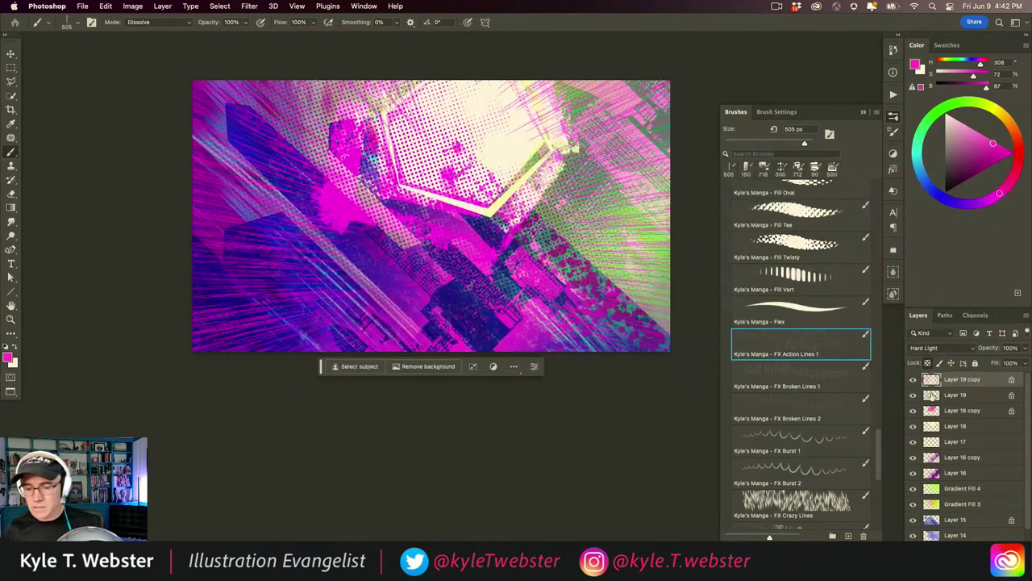
{"action": "left_click_drag", "start_coordinate": [932, 379], "coordinate": [932, 431]}
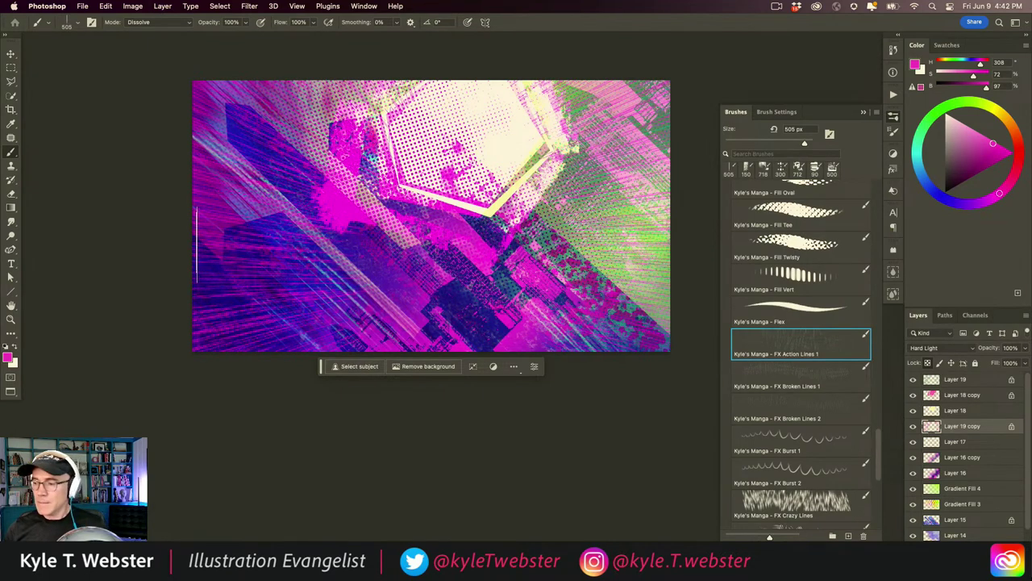
Choose a bright green for the Gradient tool, then draw a trial radial gradient and undo it.
{"action": "key", "text": "g"}
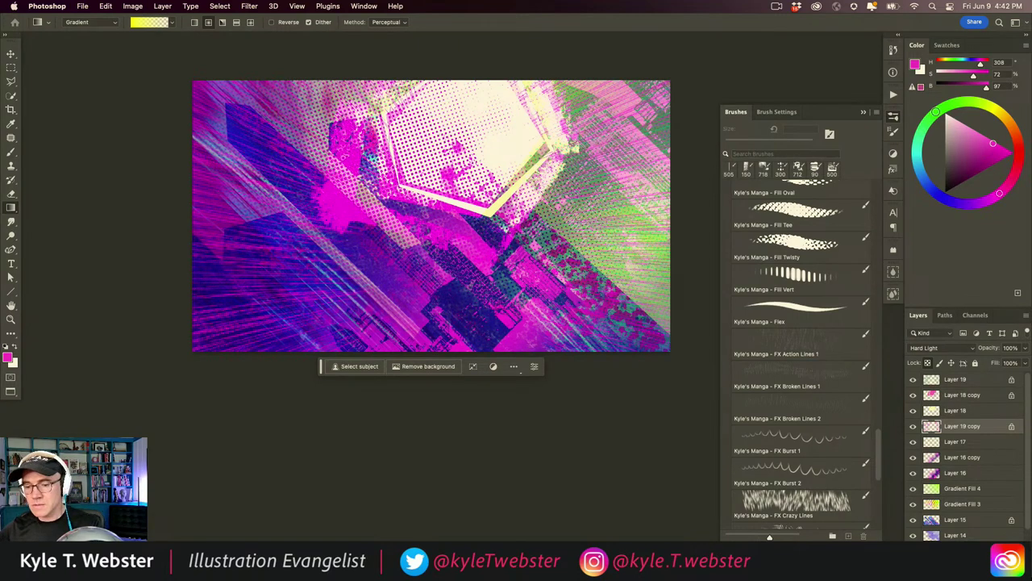
{"action": "left_click_drag", "start_coordinate": [936, 112], "coordinate": [968, 101]}
{"action": "left_click", "coordinate": [998, 146]}
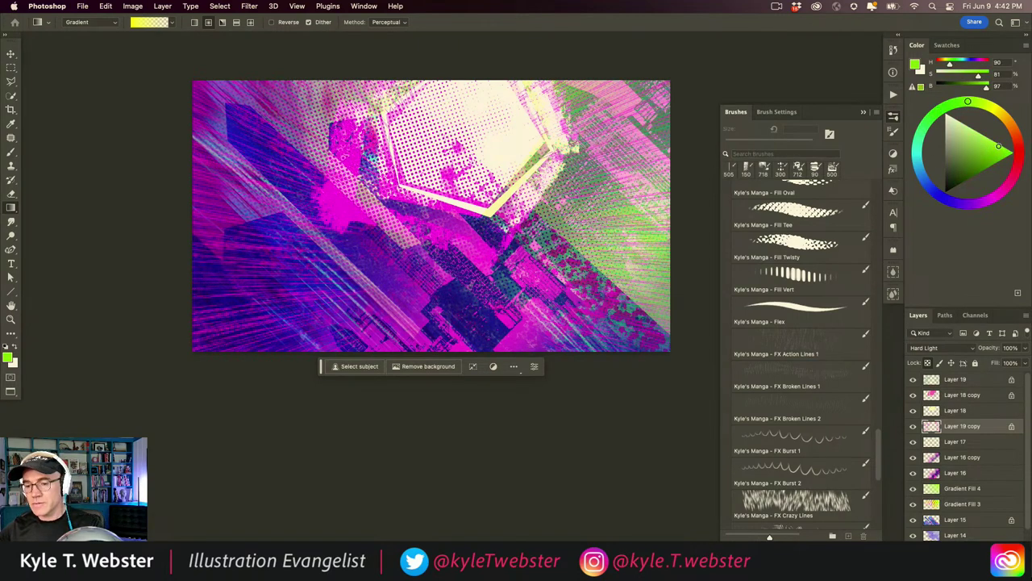
{"action": "left_click_drag", "start_coordinate": [999, 146], "coordinate": [998, 147]}
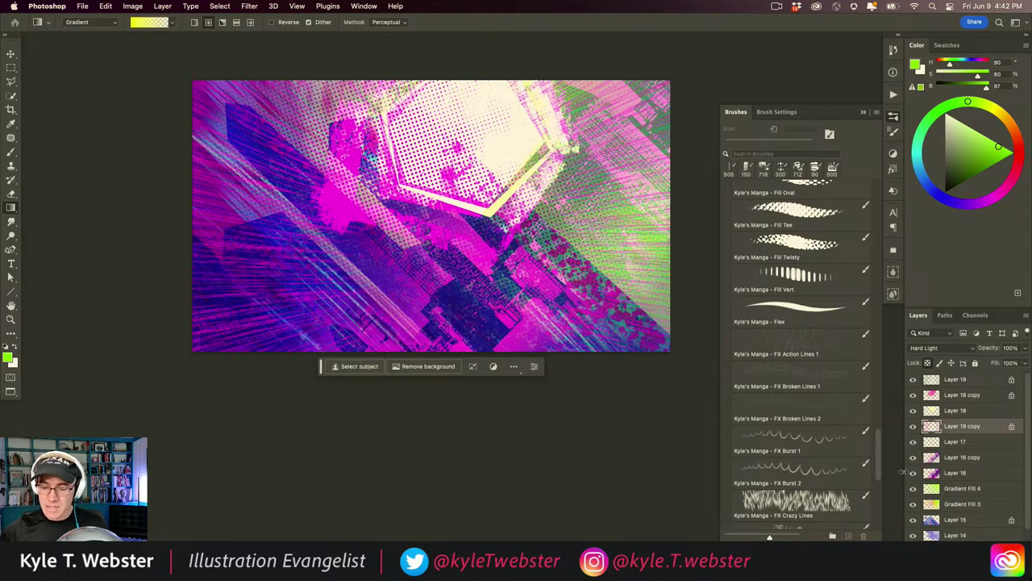
{"action": "left_click_drag", "start_coordinate": [373, 333], "coordinate": [81, 112]}
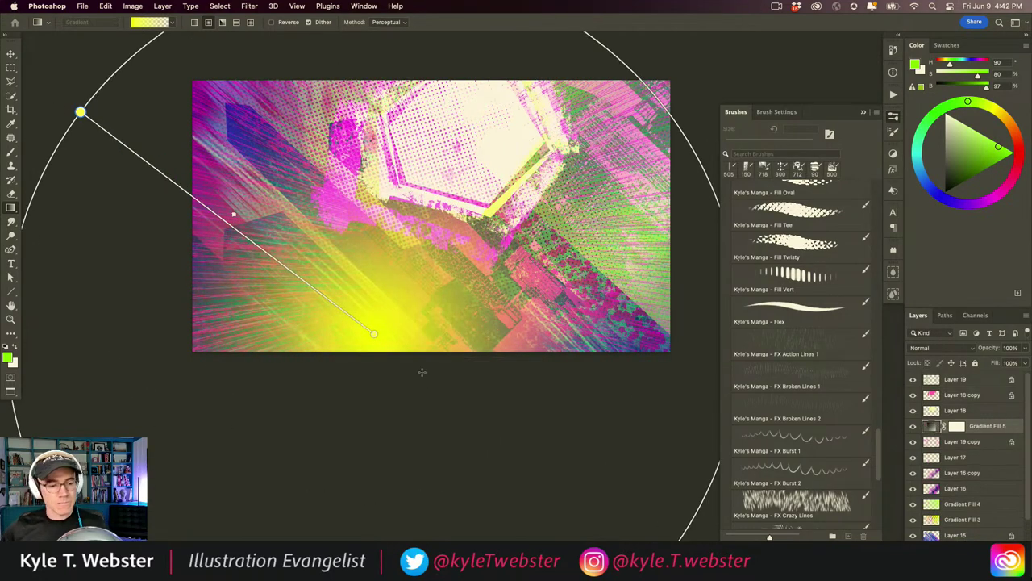
{"action": "key", "text": "super+z"}
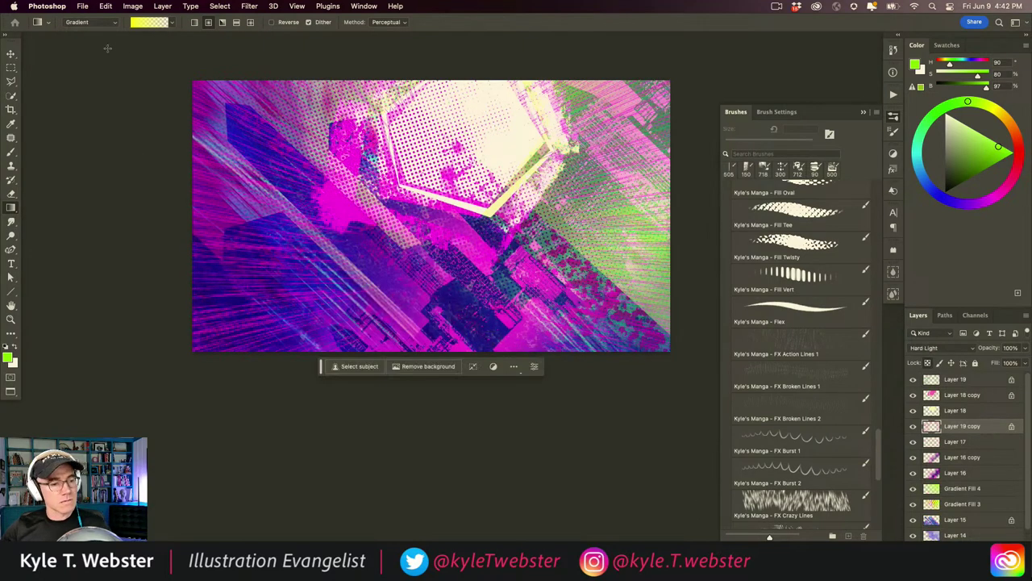
Draw a green-to-transparent Basics radial glow over the lower-left, refine its green, and rasterize it.
{"action": "left_click", "coordinate": [114, 23]}
{"action": "left_click", "coordinate": [106, 58]}
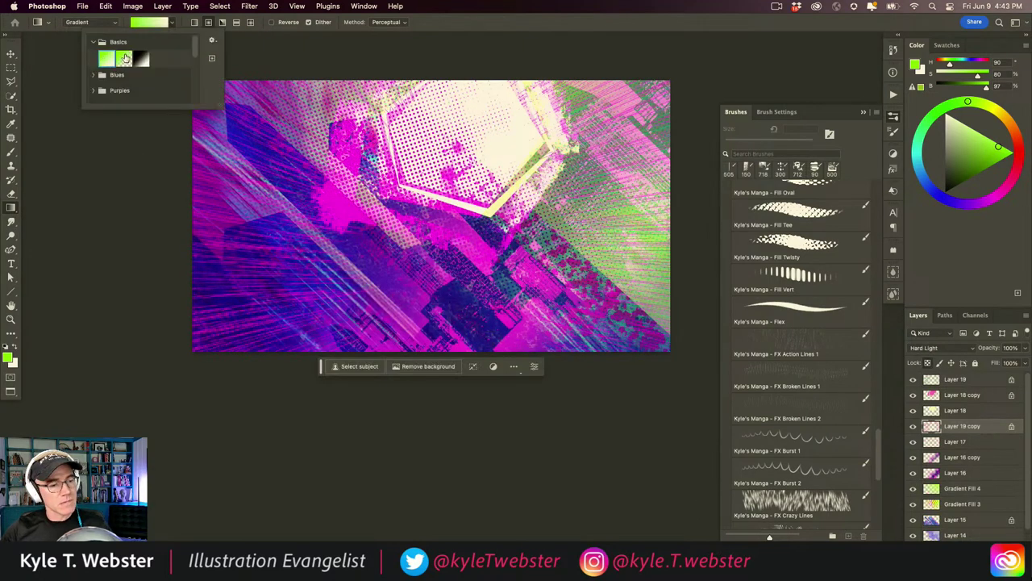
{"action": "left_click", "coordinate": [123, 58]}
{"action": "left_click_drag", "start_coordinate": [430, 259], "coordinate": [73, 72]}
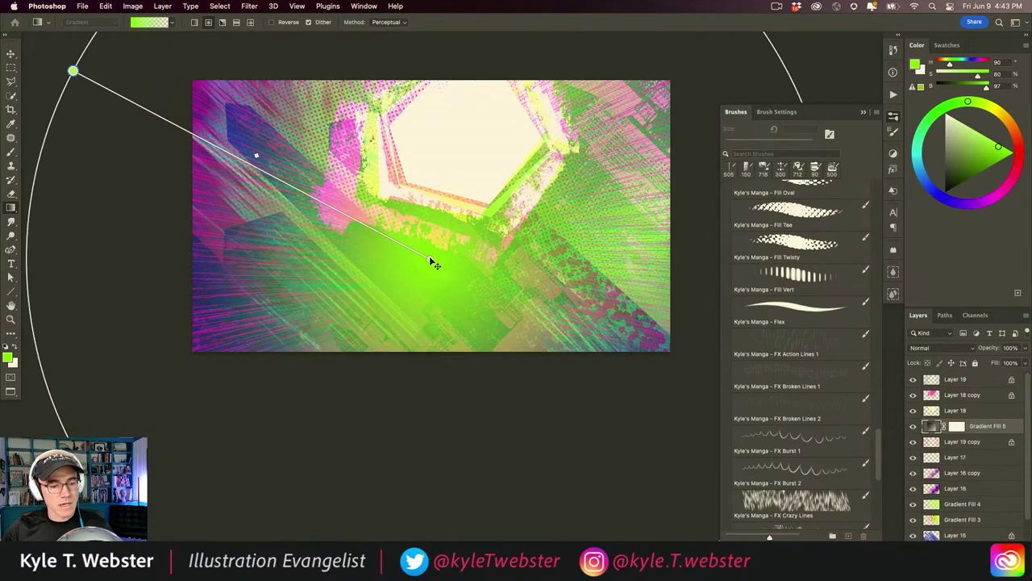
{"action": "left_click_drag", "start_coordinate": [430, 259], "coordinate": [357, 312]}
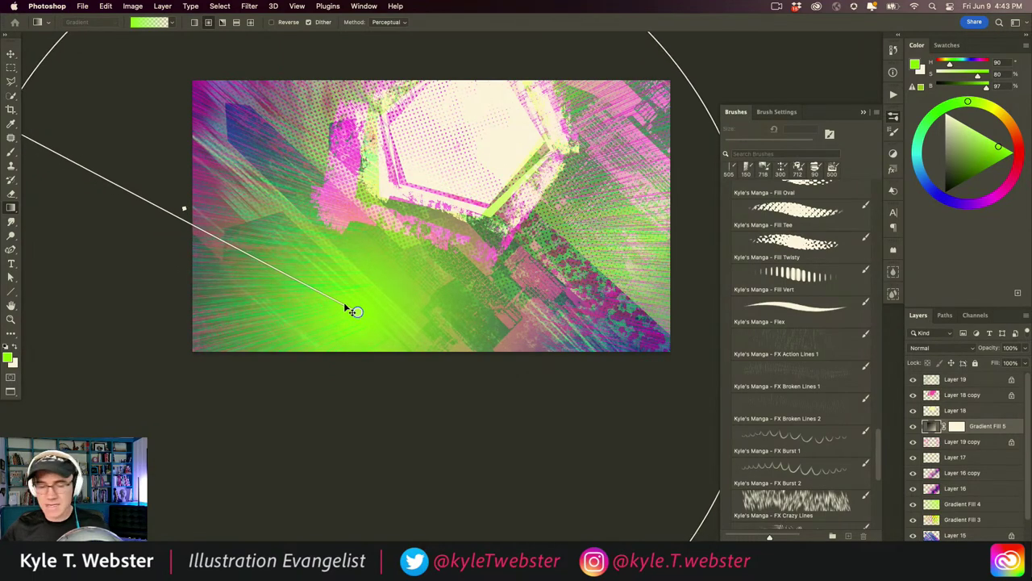
{"action": "double_click", "coordinate": [349, 309]}
{"action": "left_click", "coordinate": [339, 305]}
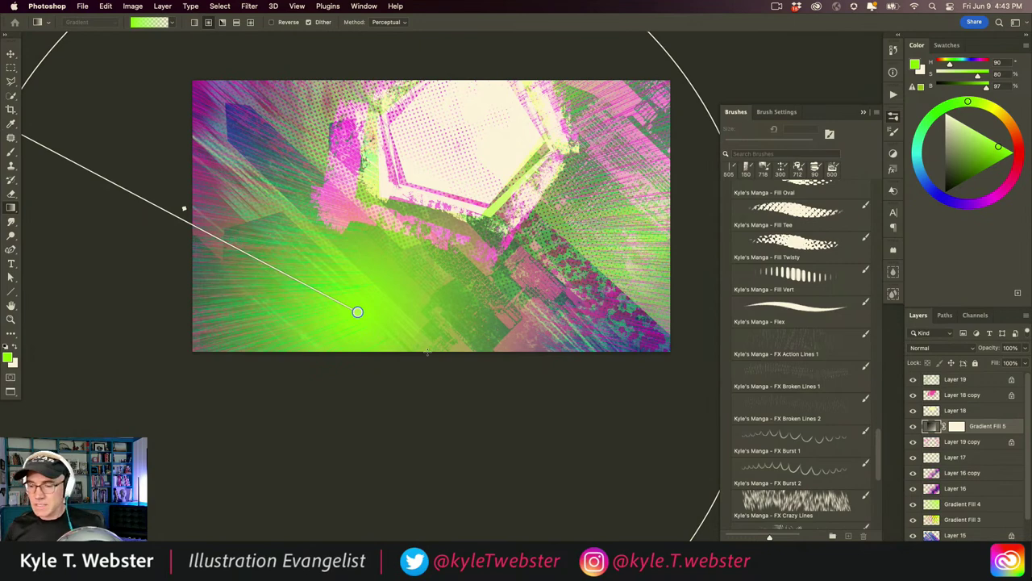
{"action": "right_click", "coordinate": [976, 427]}
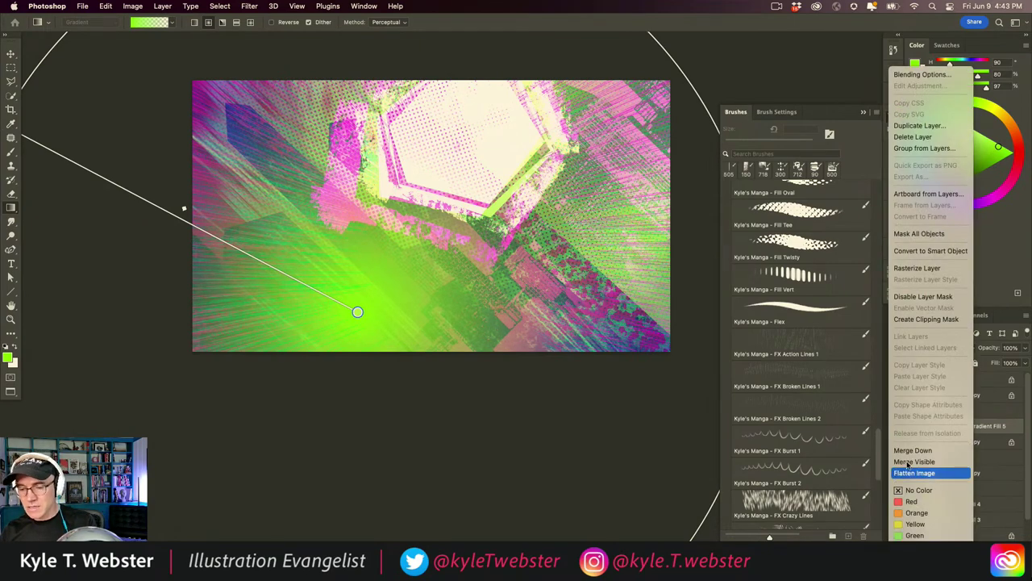
{"action": "left_click", "coordinate": [898, 269]}
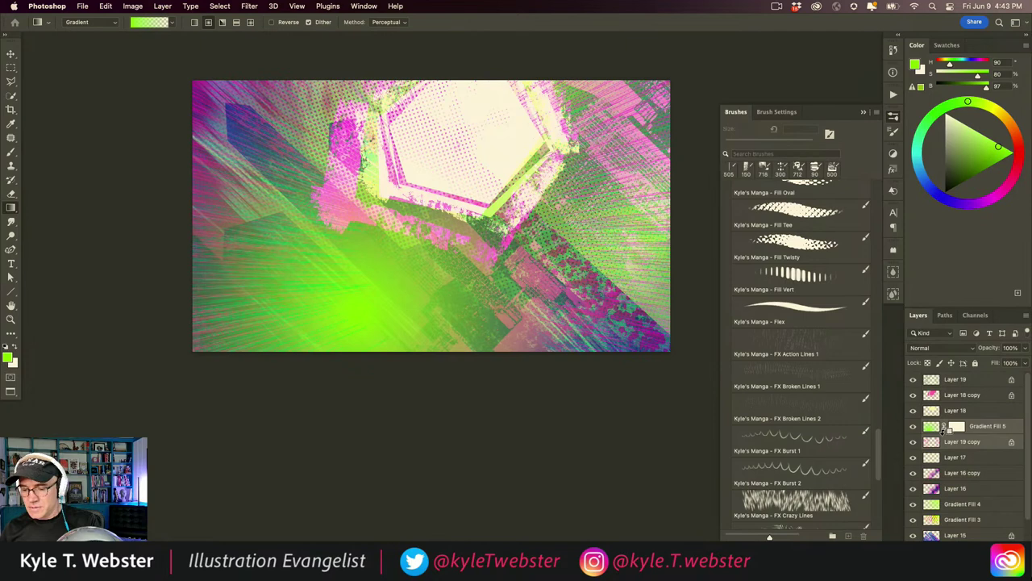
Clip Gradient Fill 5 to Layer 19 copy and merge both into one layer.
{"action": "left_click", "coordinate": [931, 430], "text": "alt"}
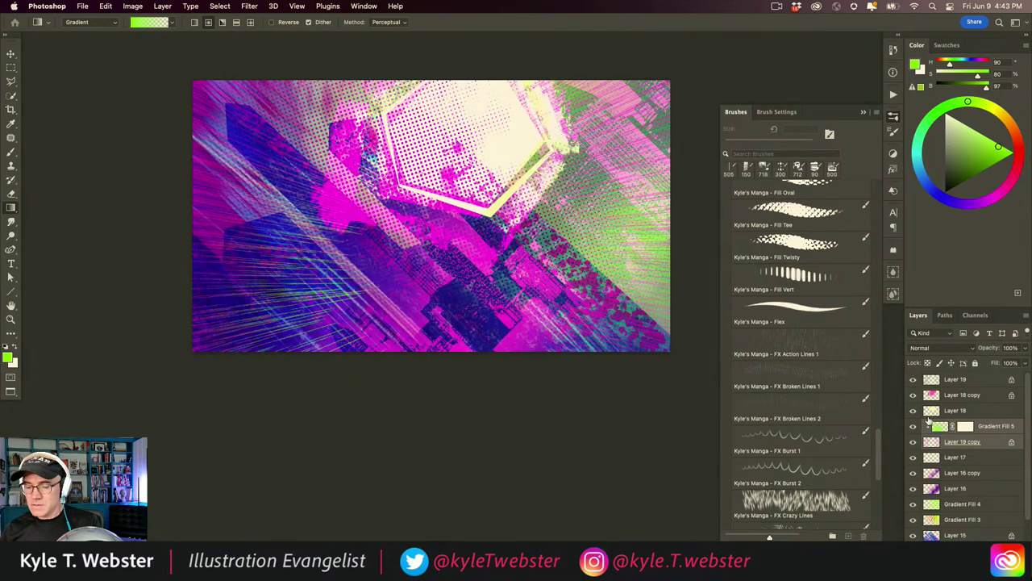
{"action": "left_click", "coordinate": [946, 443]}
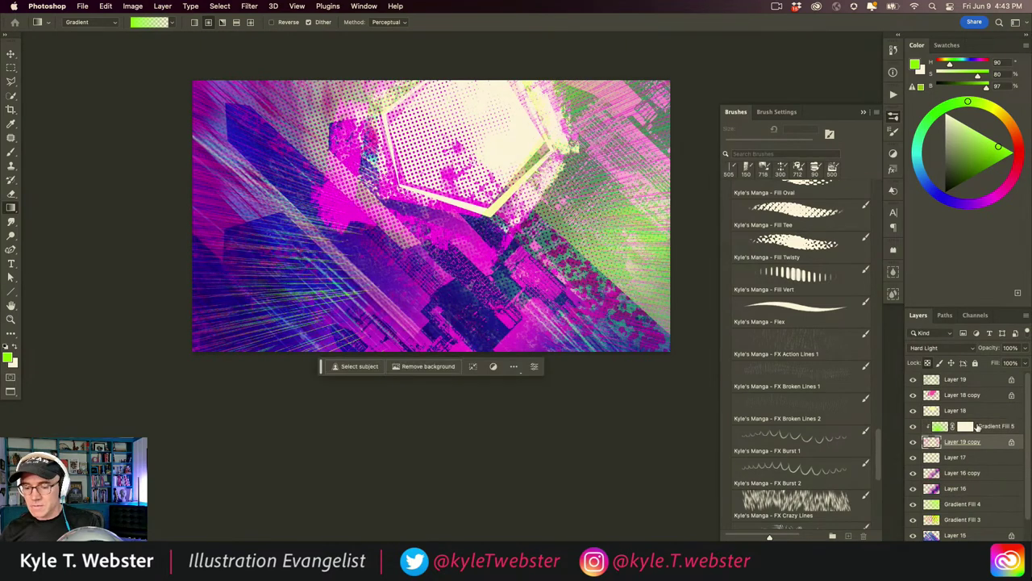
{"action": "left_click", "coordinate": [974, 423]}
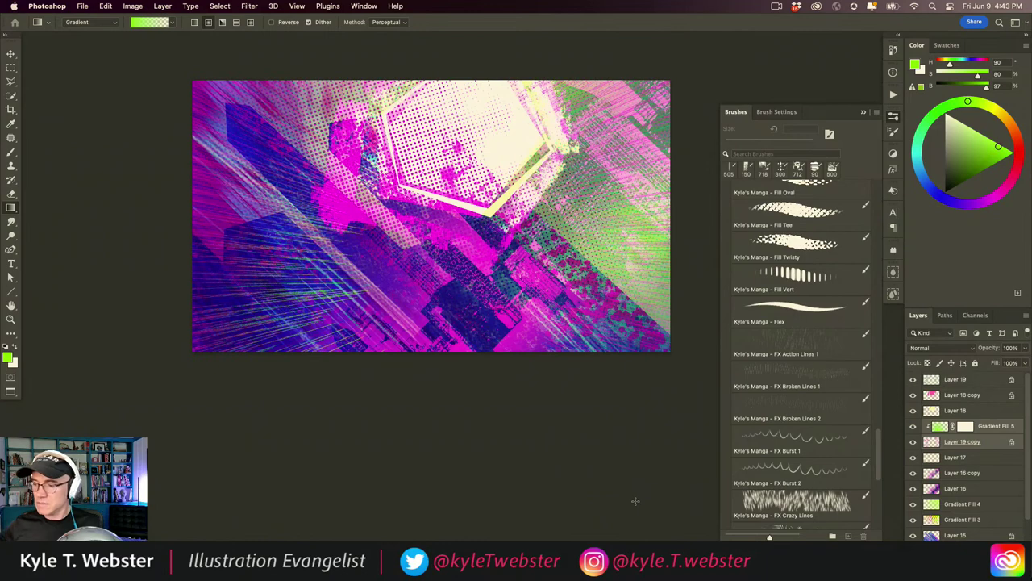
{"action": "key", "text": "super+e"}
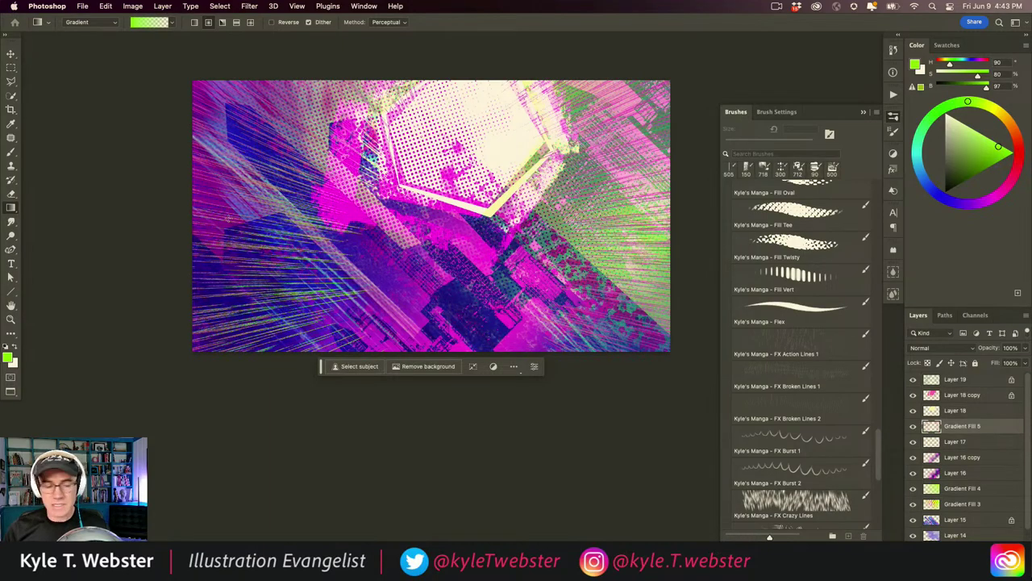
Select Layer 15 and toggle Layers 15 and 17 off and on to judge their effect.
{"action": "scroll", "coordinate": [234, 278], "scroll_direction": "up", "scroll_amount": 5}
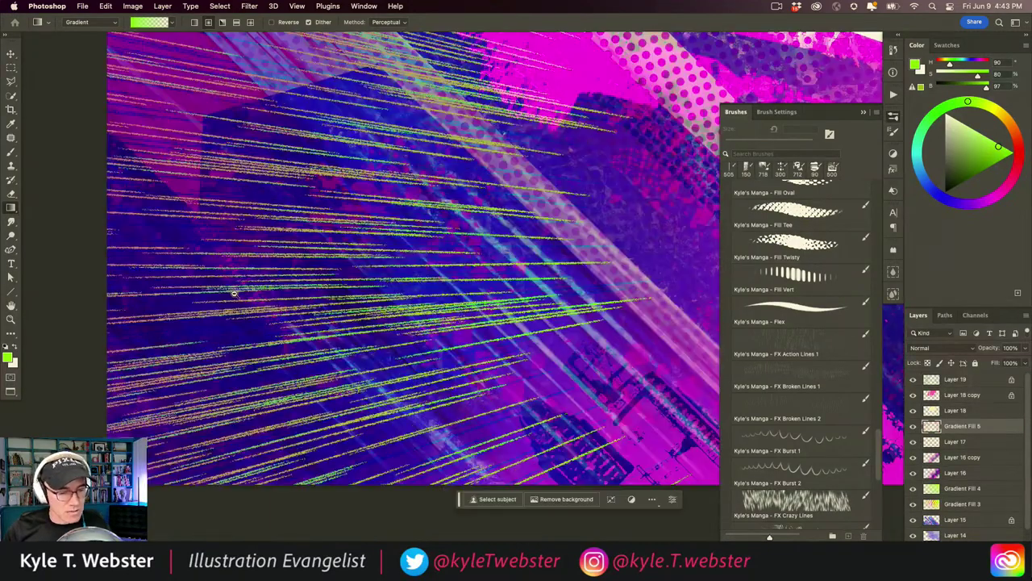
{"action": "scroll", "coordinate": [234, 295], "scroll_direction": "down", "scroll_amount": 6}
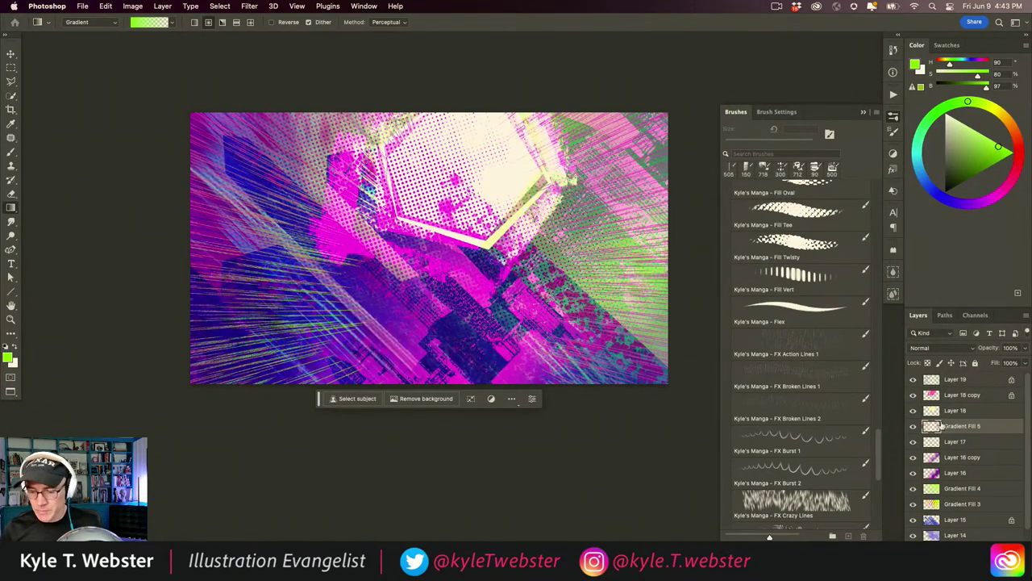
{"action": "scroll", "coordinate": [960, 426], "scroll_direction": "down", "scroll_amount": 2}
{"action": "left_click", "coordinate": [924, 481]}
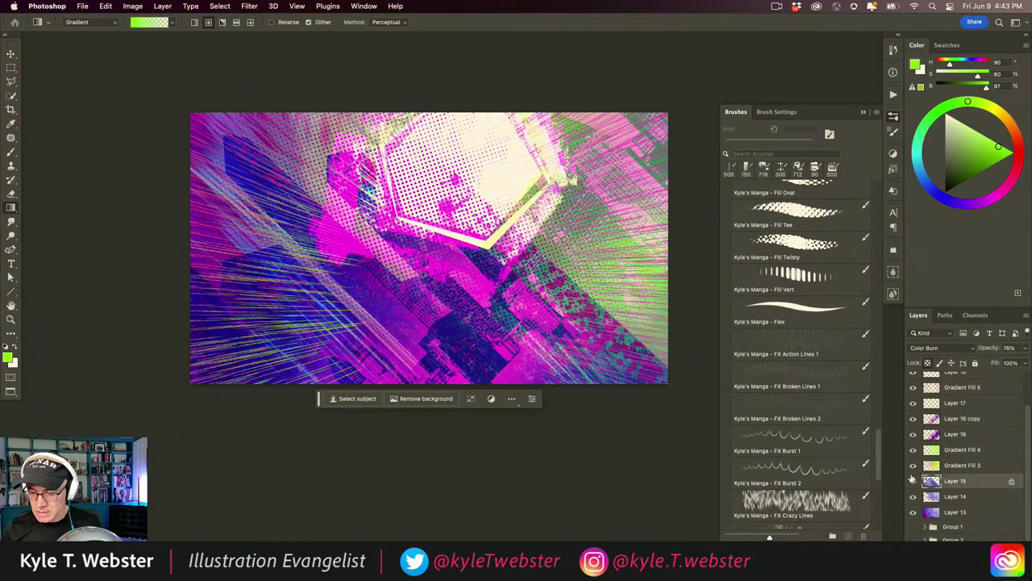
{"action": "left_click", "coordinate": [913, 481]}
{"action": "left_click", "coordinate": [913, 482]}
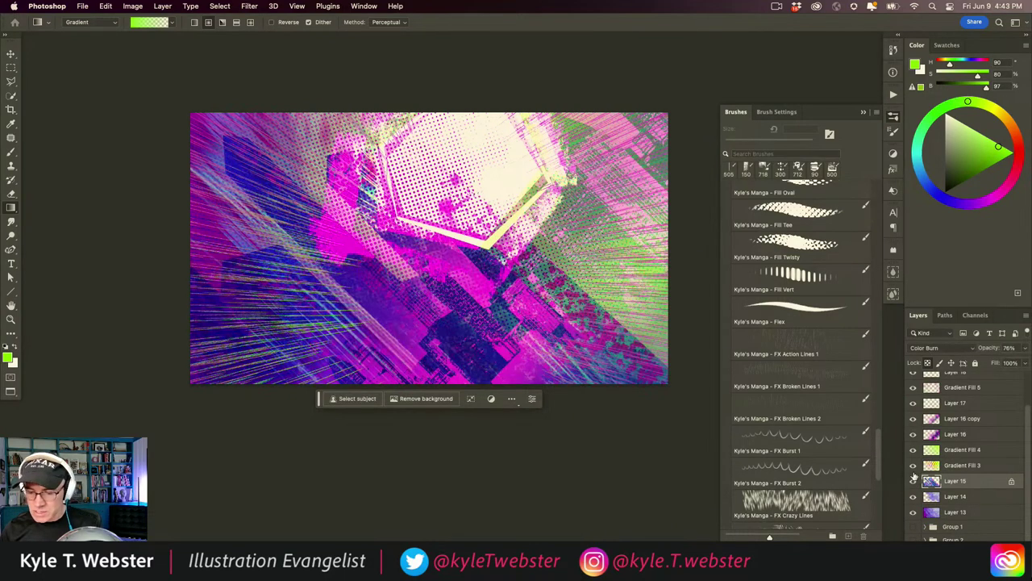
{"action": "left_click", "coordinate": [913, 403]}
{"action": "left_click", "coordinate": [913, 404]}
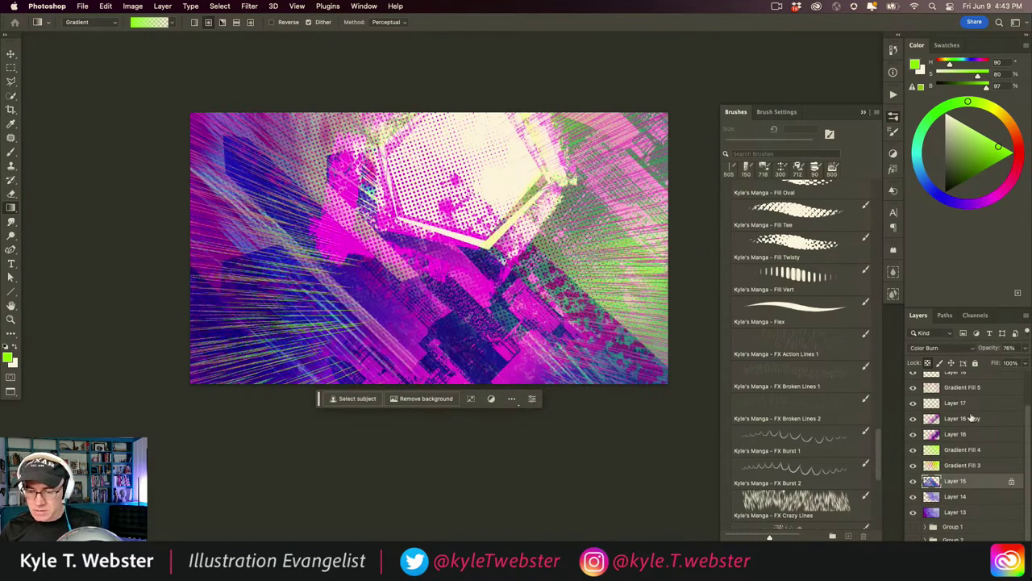
Toggle visibility of the upper layers, Layer 18 and Layer 16 to compare their contribution.
{"action": "scroll", "coordinate": [1005, 419], "scroll_direction": "up", "scroll_amount": 3}
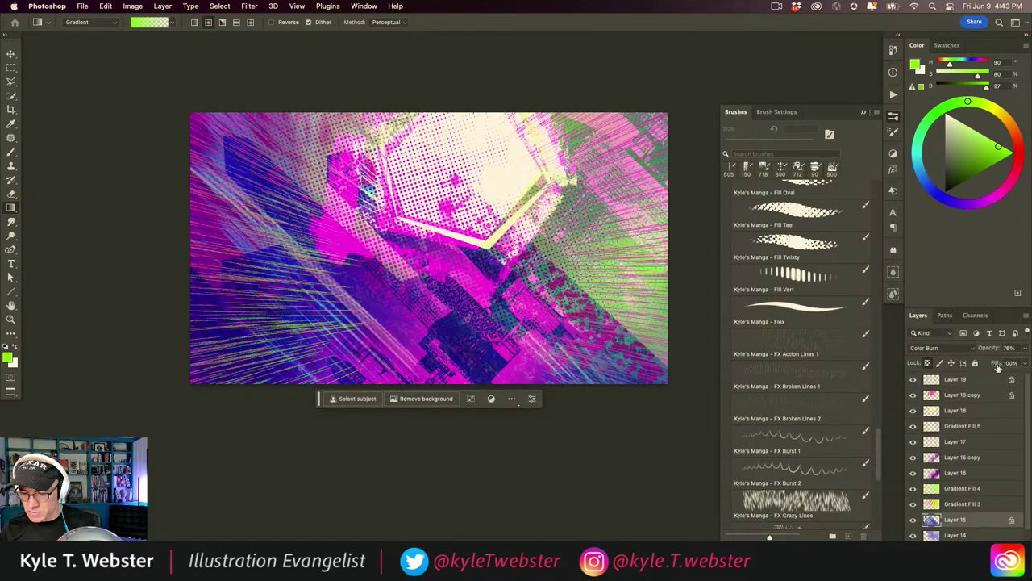
{"action": "left_click", "coordinate": [913, 427]}
{"action": "left_click", "coordinate": [913, 428]}
{"action": "left_click", "coordinate": [913, 442]}
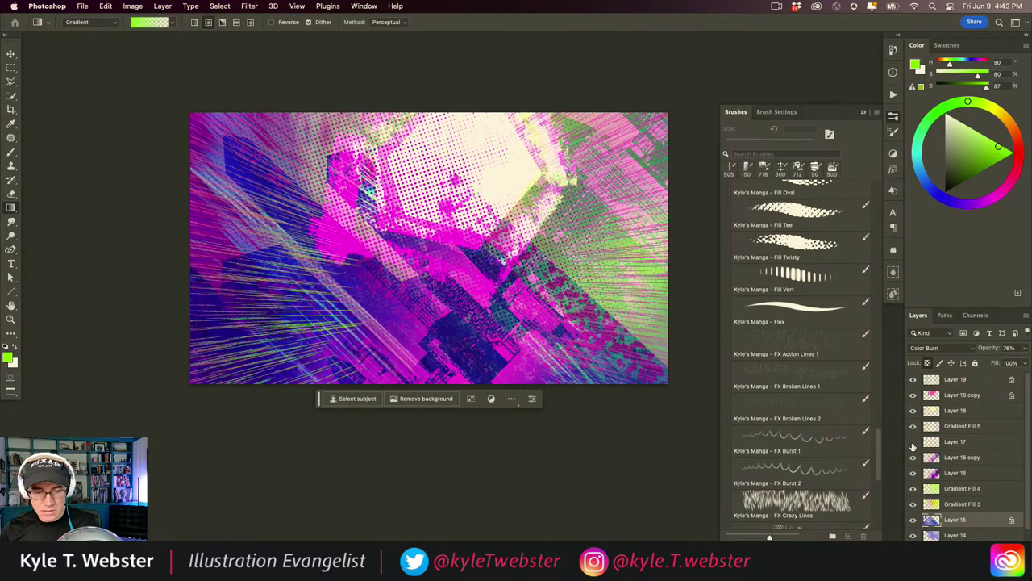
{"action": "left_click", "coordinate": [913, 442]}
{"action": "left_click", "coordinate": [913, 411]}
{"action": "left_click", "coordinate": [913, 411]}
{"action": "left_click", "coordinate": [913, 474]}
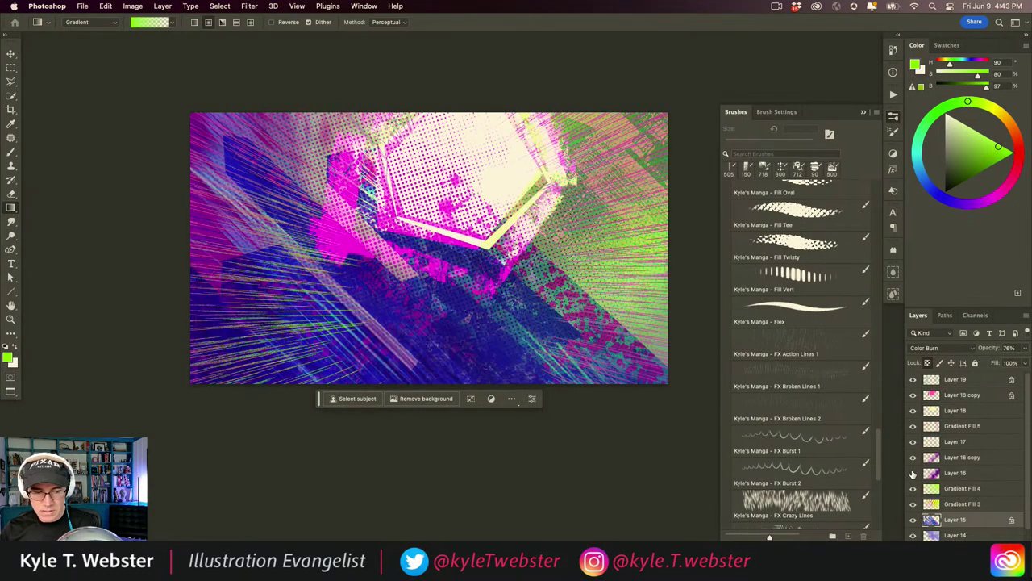
{"action": "left_click", "coordinate": [913, 473]}
{"action": "left_click", "coordinate": [913, 473]}
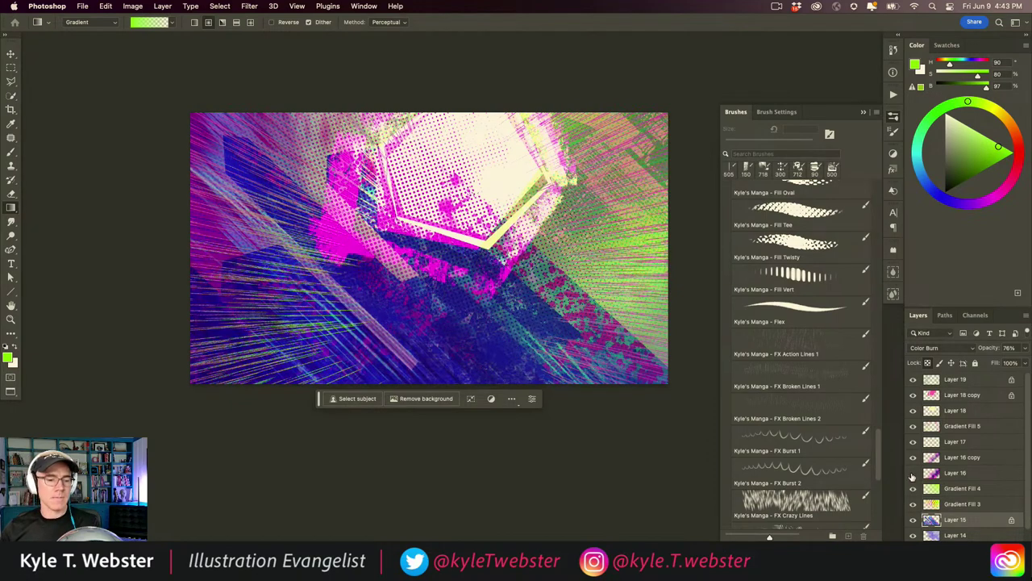
{"action": "left_click", "coordinate": [913, 474]}
Change Layer 16's blend mode from Lighten to Darker Color.
{"action": "left_click", "coordinate": [928, 474]}
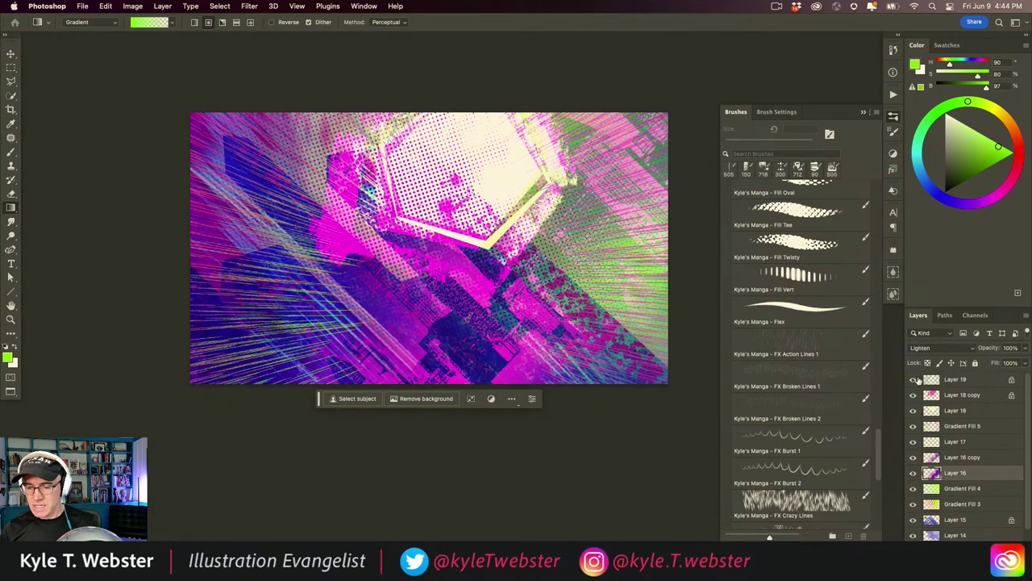
{"action": "left_click", "coordinate": [918, 348]}
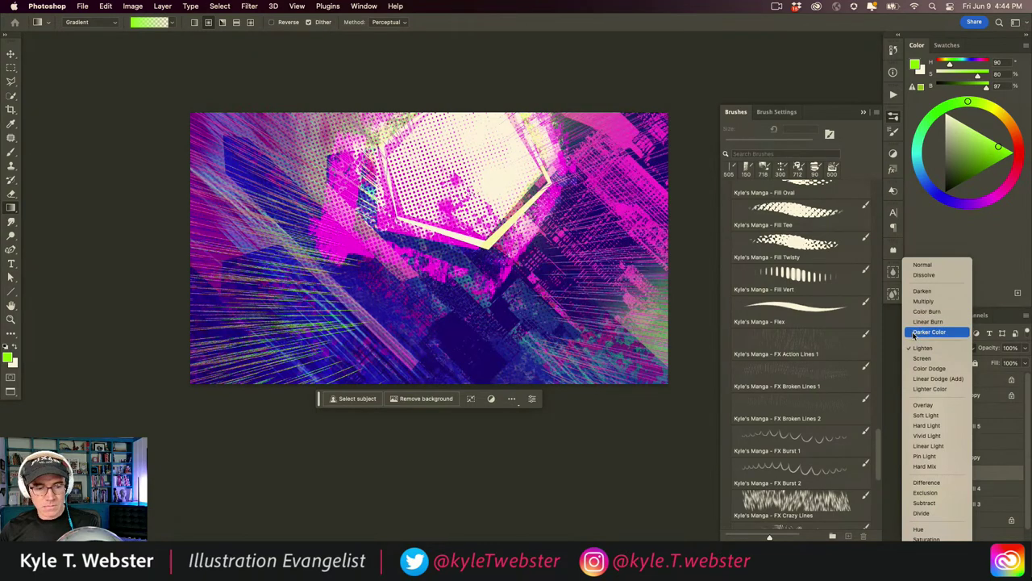
{"action": "left_click", "coordinate": [916, 332]}
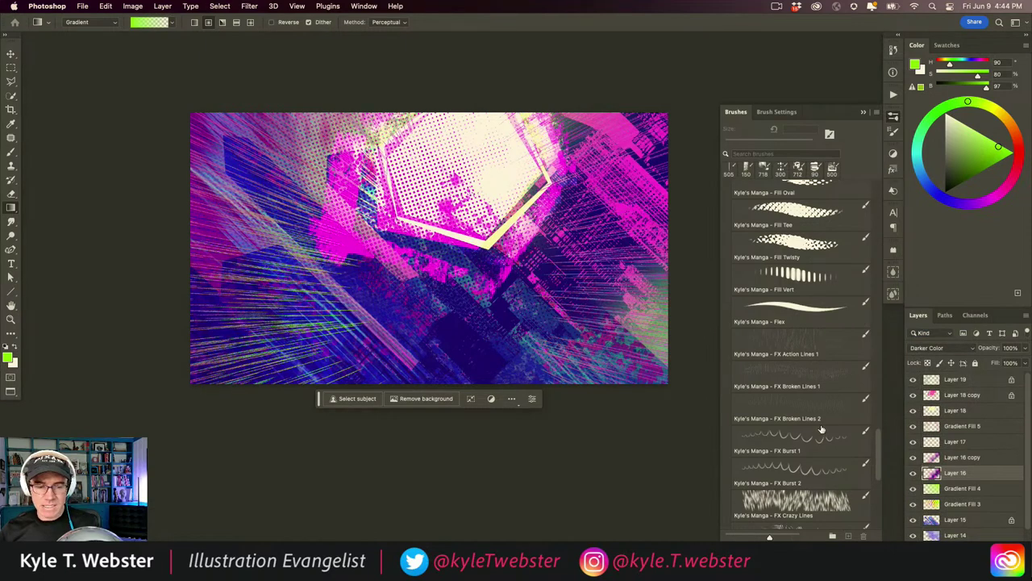
Try Quick Selection and Magic Wand selections of the dark areas, then deselect.
{"action": "key", "text": "w"}
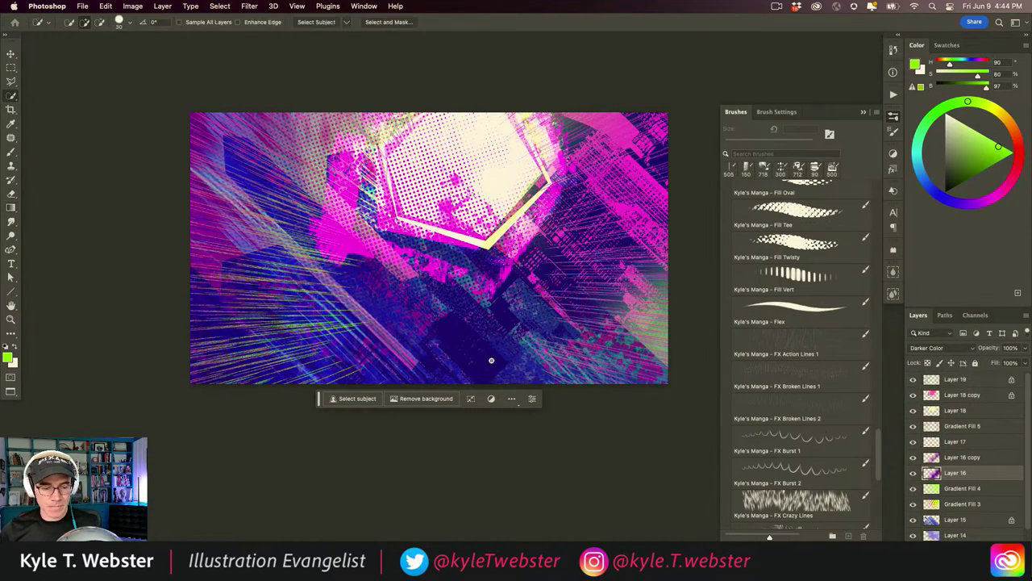
{"action": "left_click", "coordinate": [488, 362]}
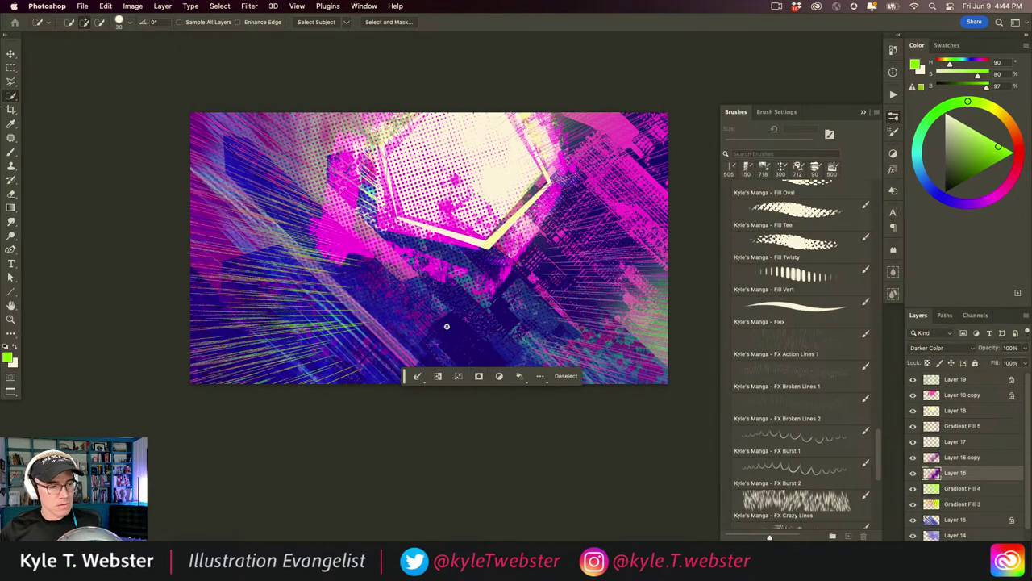
{"action": "right_click", "coordinate": [11, 96]}
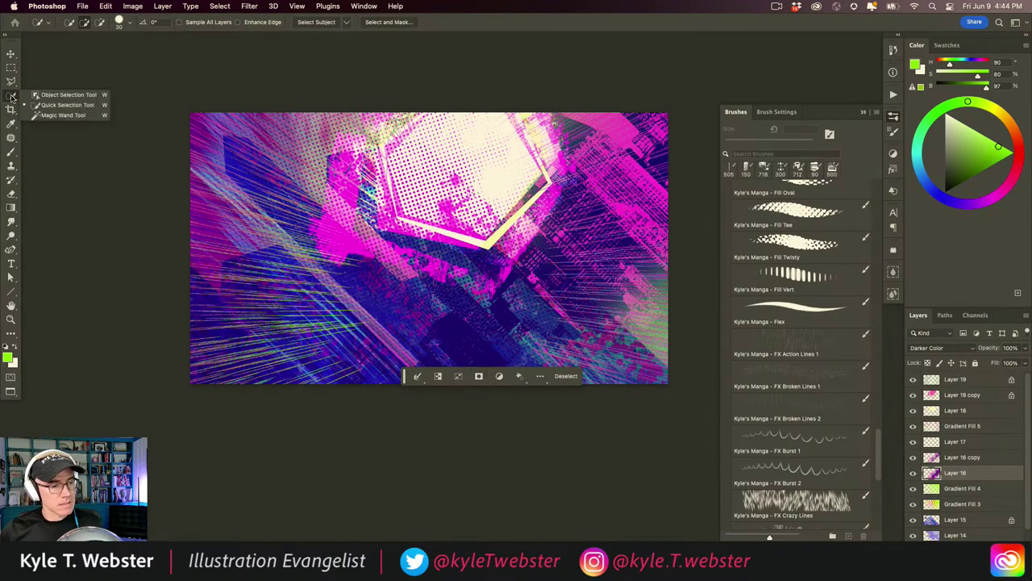
{"action": "left_click", "coordinate": [53, 118]}
{"action": "left_click", "coordinate": [454, 328]}
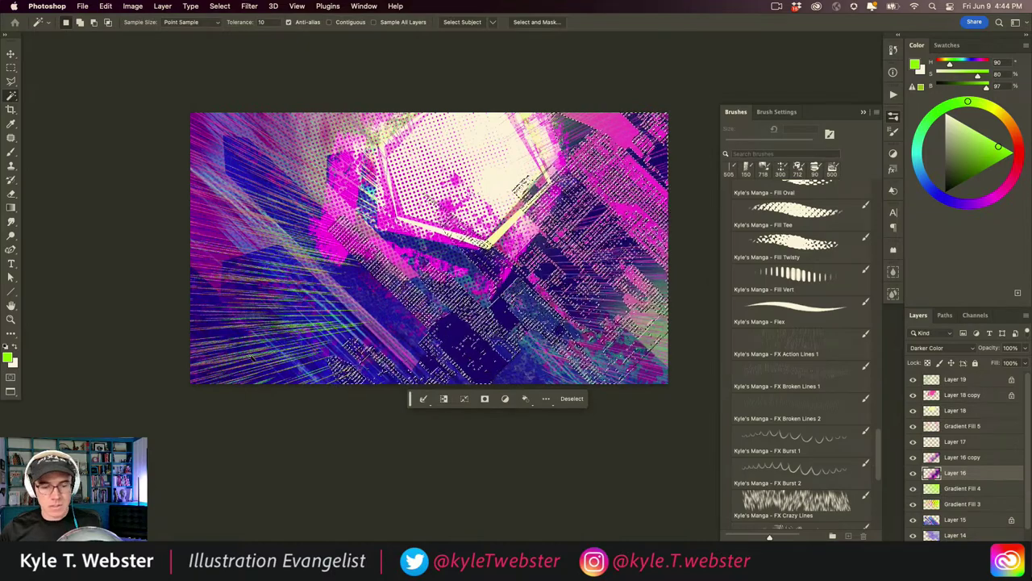
{"action": "left_click", "coordinate": [253, 359]}
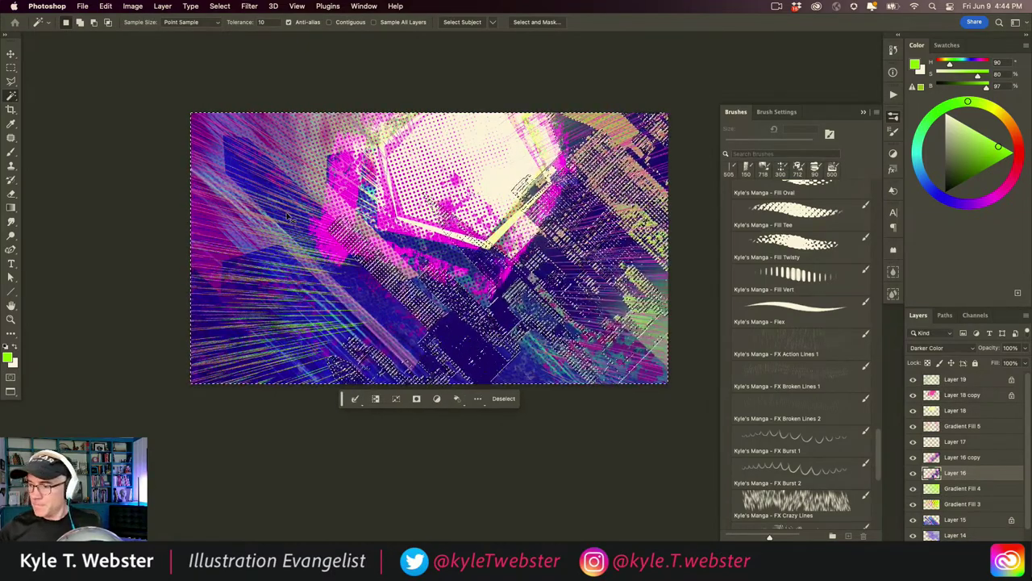
{"action": "key", "text": "super+d"}
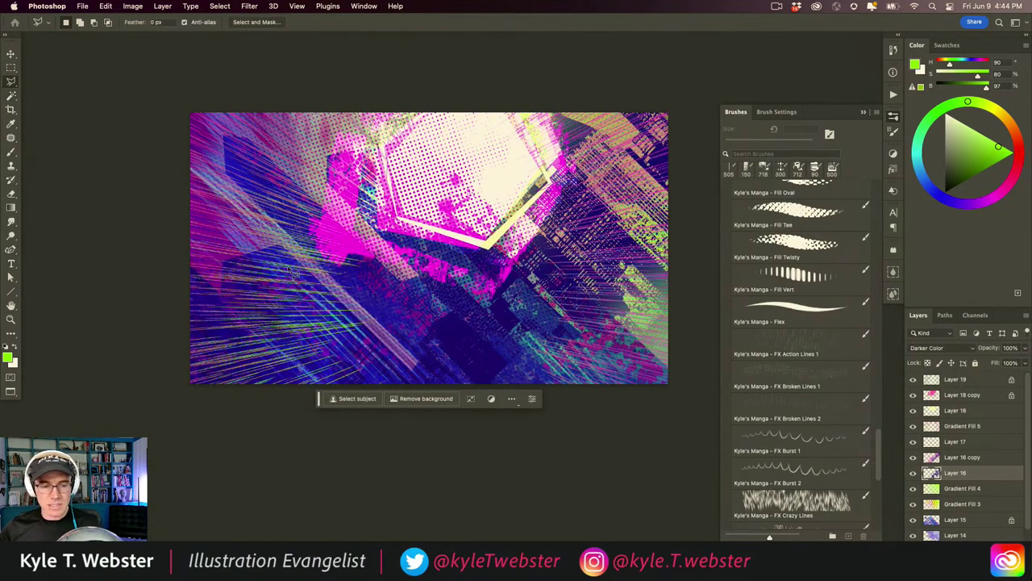
Sample a muted teal with the Eyedropper, trial-fill Layer 16 with it, and undo.
{"action": "key", "text": "i"}
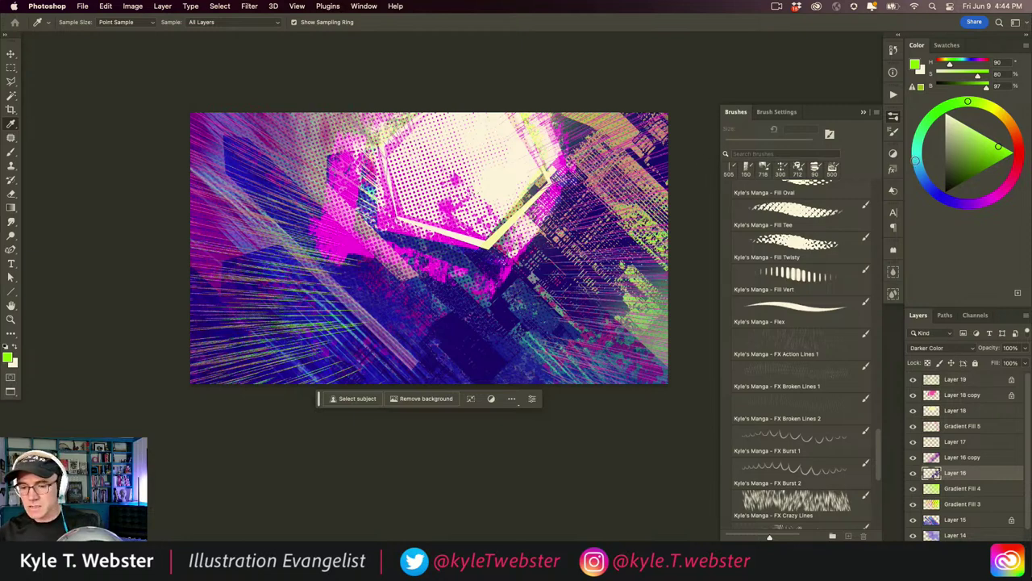
{"action": "left_click", "coordinate": [919, 168]}
{"action": "left_click", "coordinate": [968, 156]}
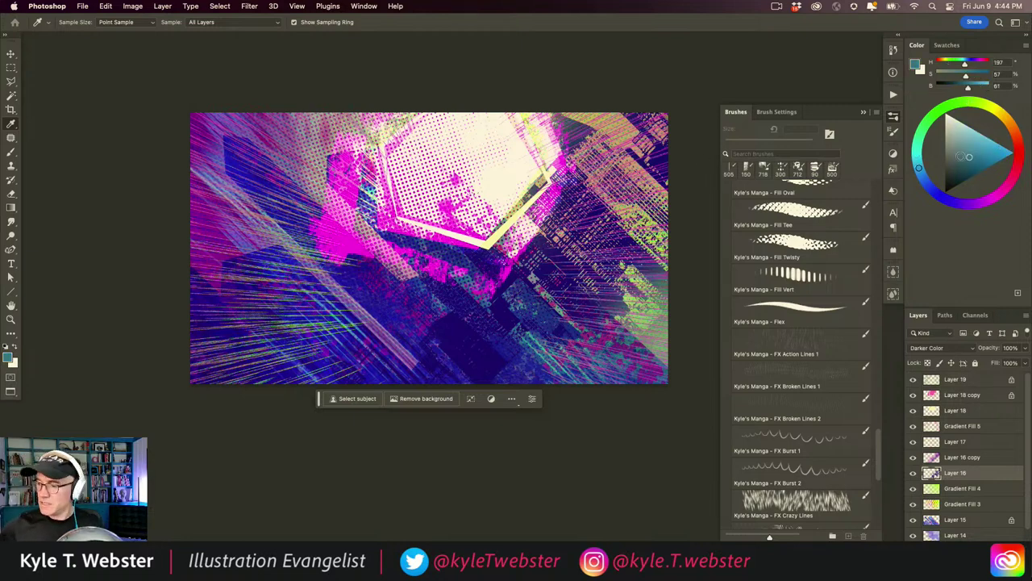
{"action": "key", "text": "alt+shift+BackSpace"}
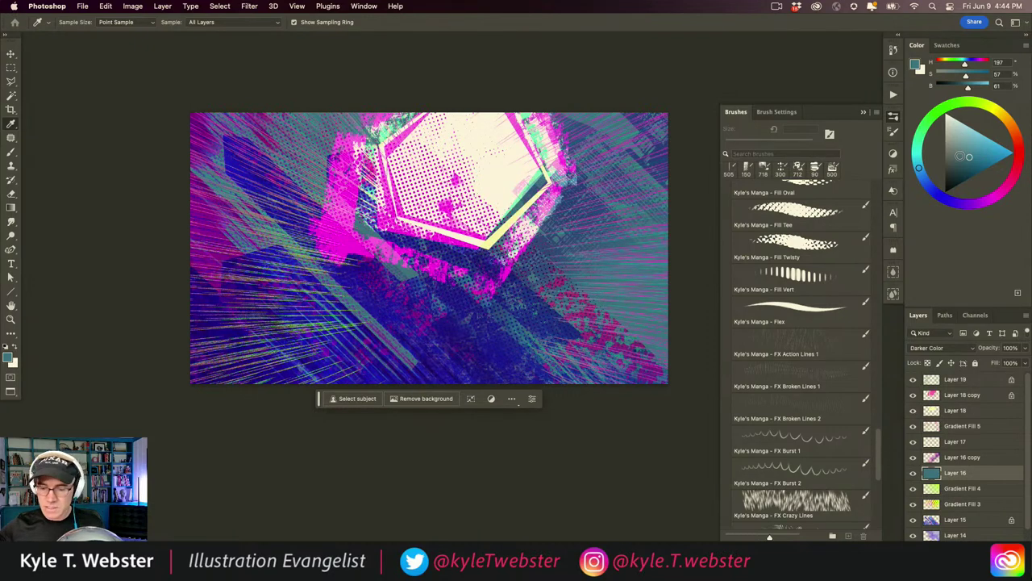
{"action": "key", "text": "cmd+z"}
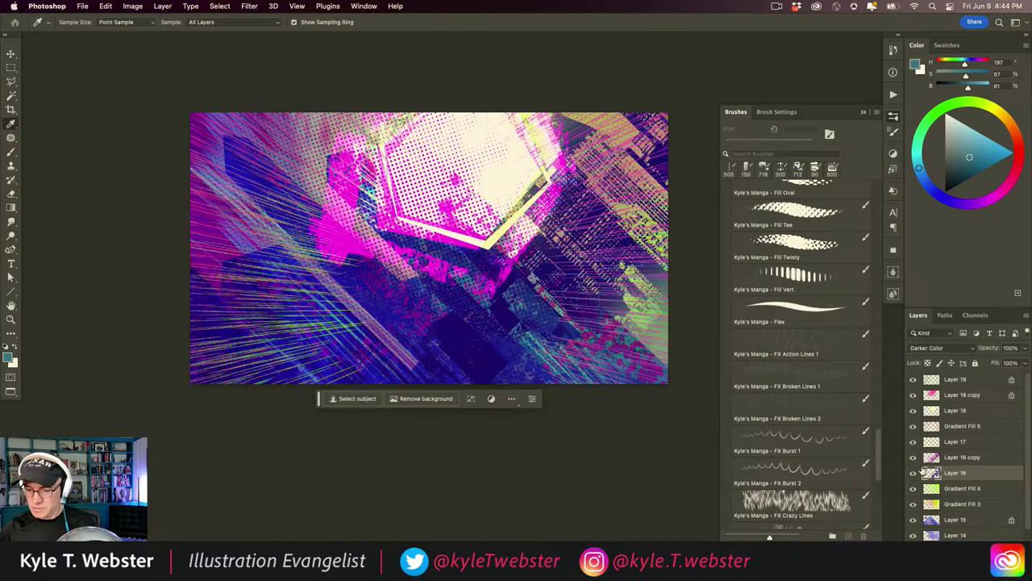
Toggle Layer 16's visibility and bring up Hue/Saturation for it.
{"action": "key", "text": "l"}
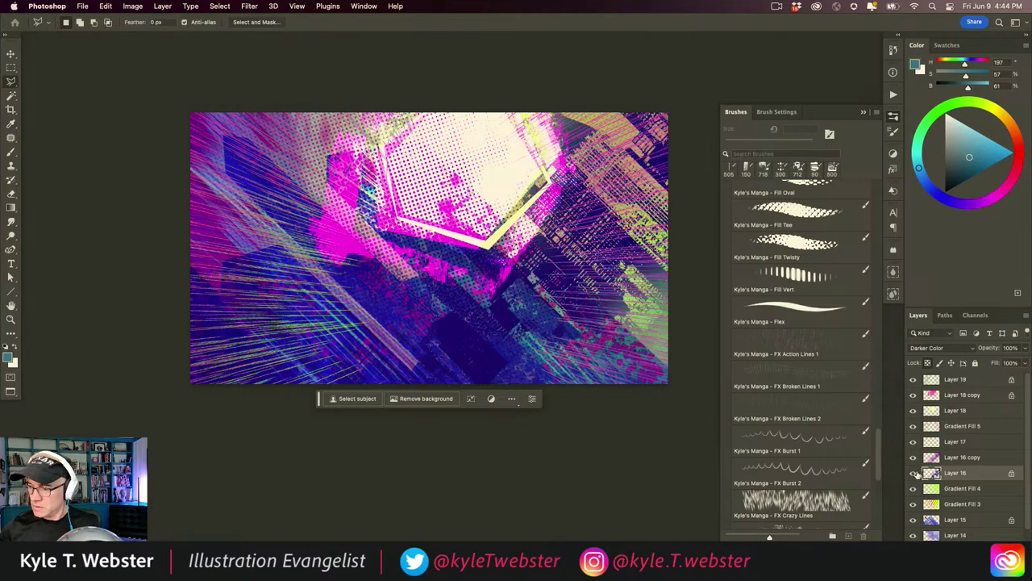
{"action": "left_click", "coordinate": [914, 473]}
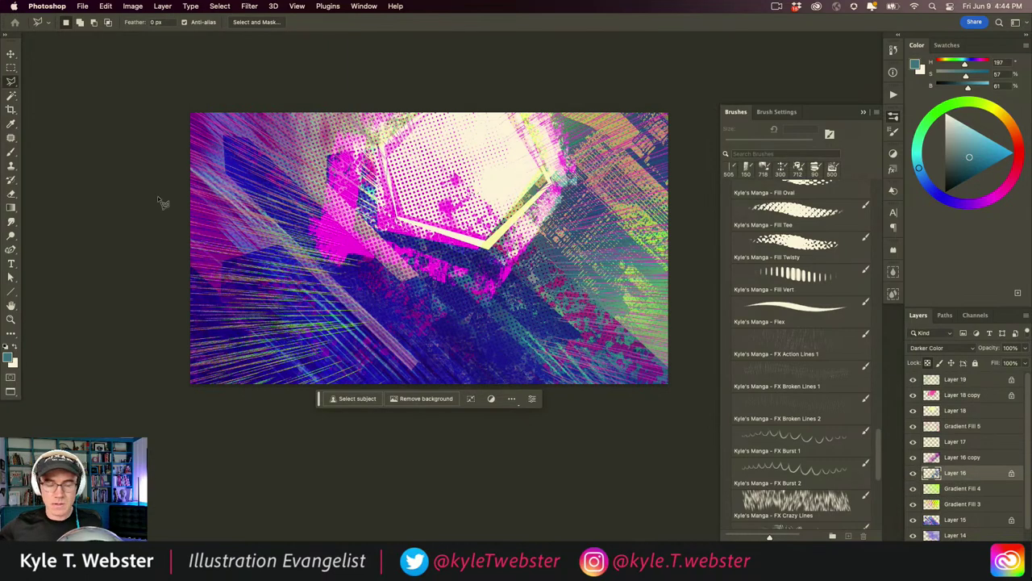
{"action": "key", "text": "super+u"}
Shift Layer 16's hue by +161 and brighten it with a raised Curves point.
{"action": "left_click_drag", "start_coordinate": [490, 380], "coordinate": [537, 391]}
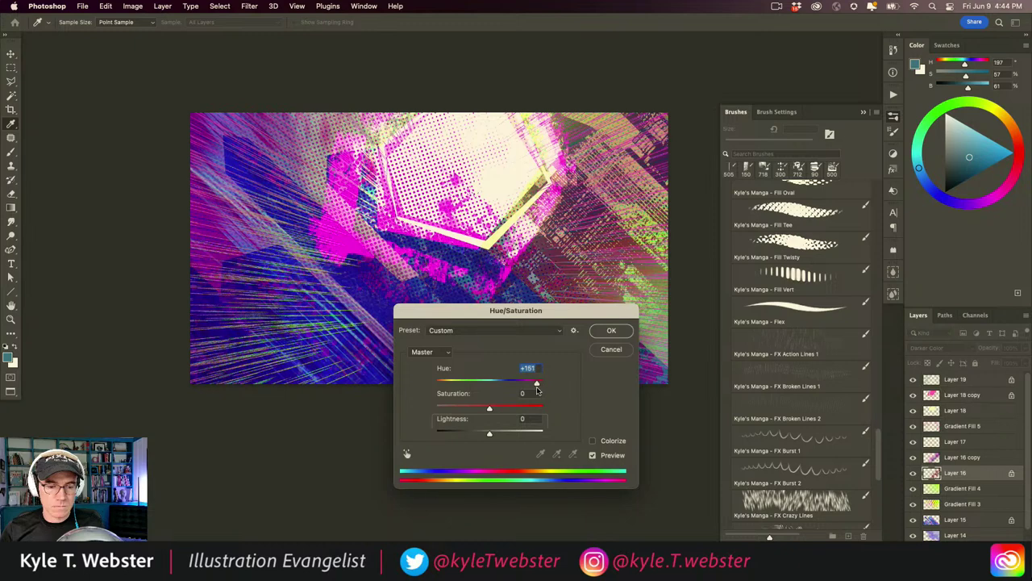
{"action": "left_click", "coordinate": [610, 330]}
{"action": "key", "text": "super+m"}
{"action": "left_click_drag", "start_coordinate": [138, 259], "coordinate": [111, 212]}
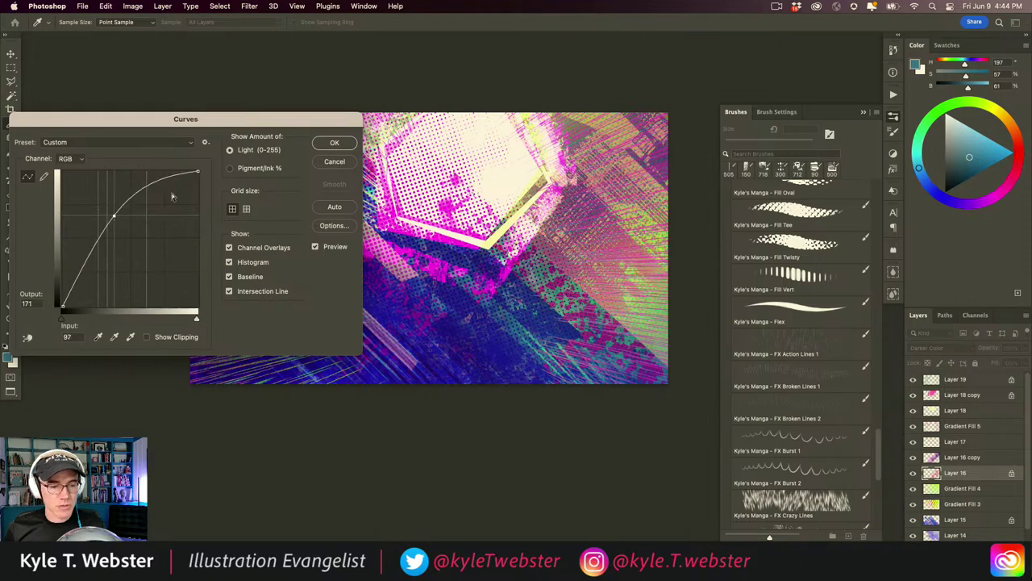
{"action": "key", "text": "Return"}
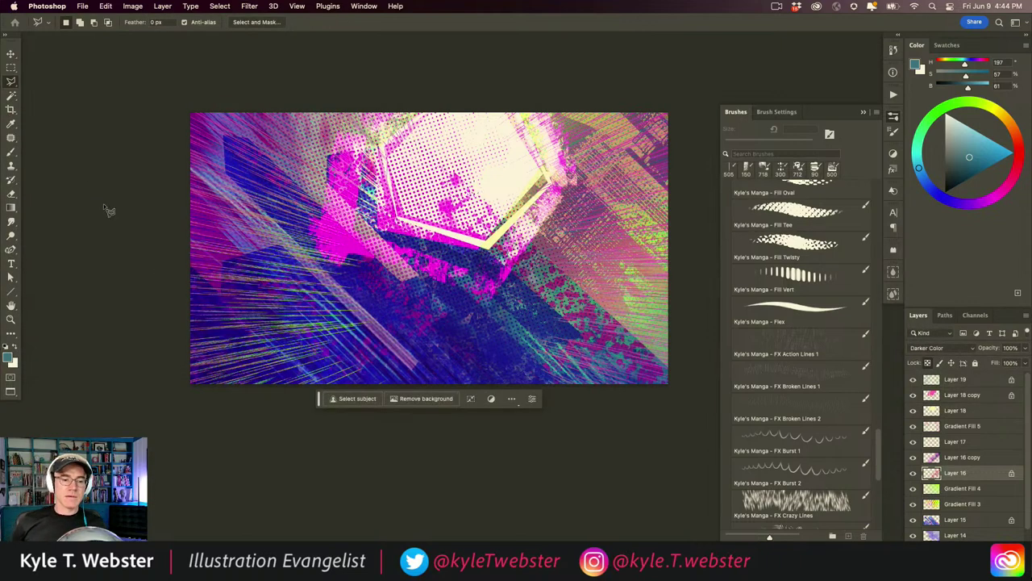
Select Layer 19 and make the Layers panel taller to show more layers.
{"action": "left_click_drag", "start_coordinate": [319, 271], "coordinate": [293, 296]}
{"action": "left_click", "coordinate": [937, 380]}
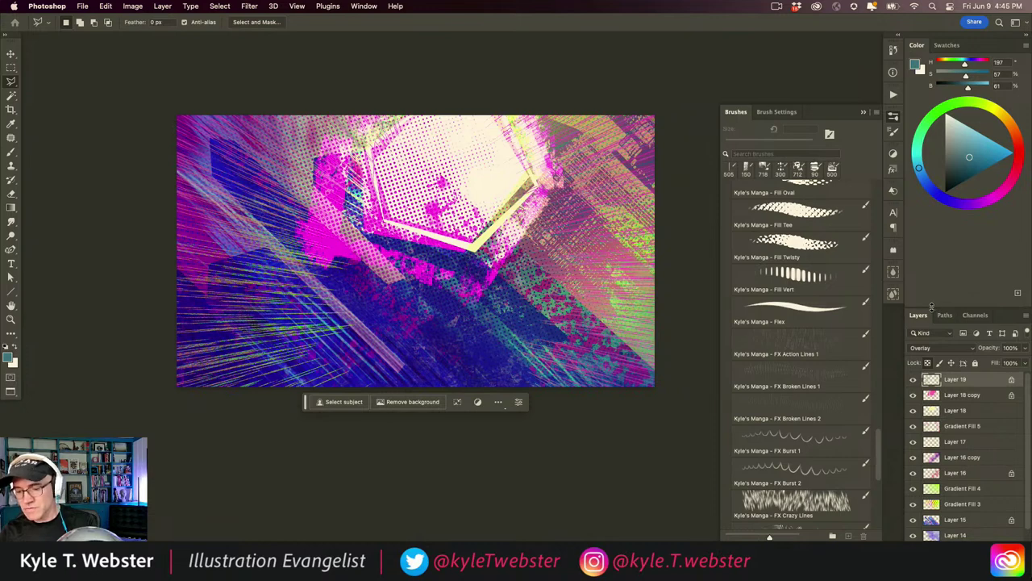
{"action": "left_click_drag", "start_coordinate": [932, 306], "coordinate": [932, 200]}
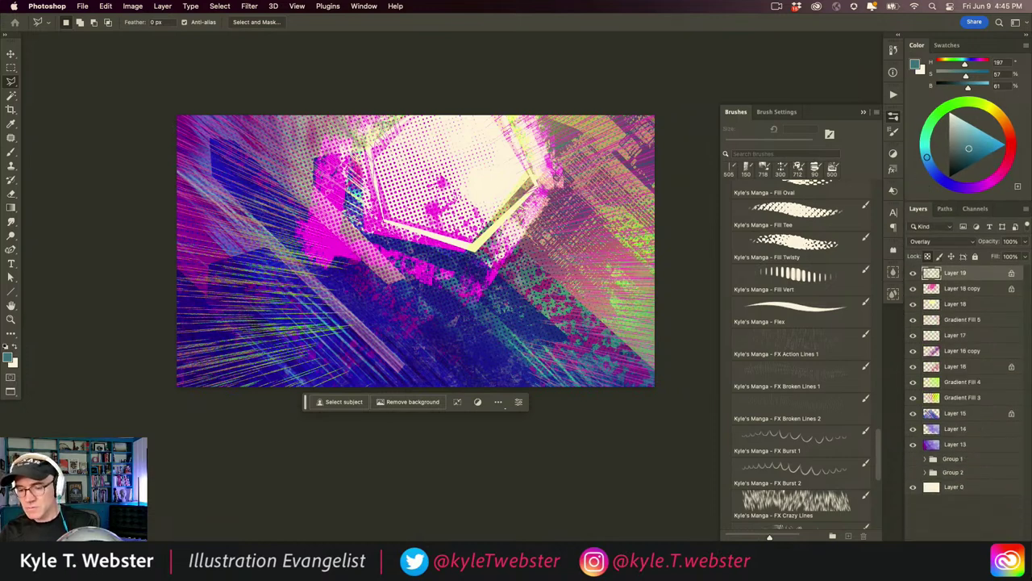
Add empty Layer 20 above Layer 19 and load the Kyle's Manga - Fill Diag R brush at 60 px.
{"action": "key", "text": "alt+shift+super+n"}
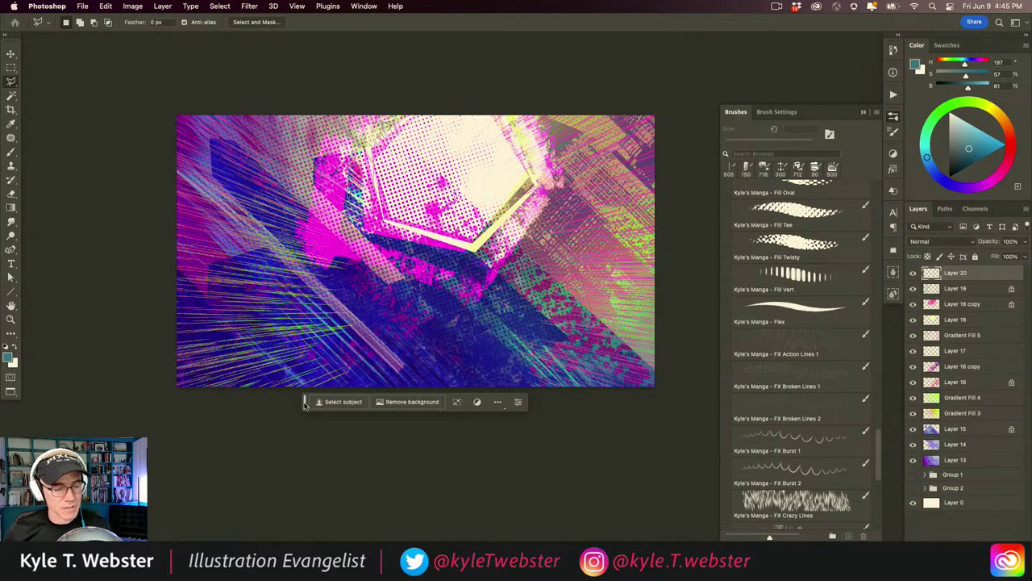
{"action": "left_click_drag", "start_coordinate": [311, 398], "coordinate": [318, 491]}
{"action": "left_click", "coordinate": [857, 332]}
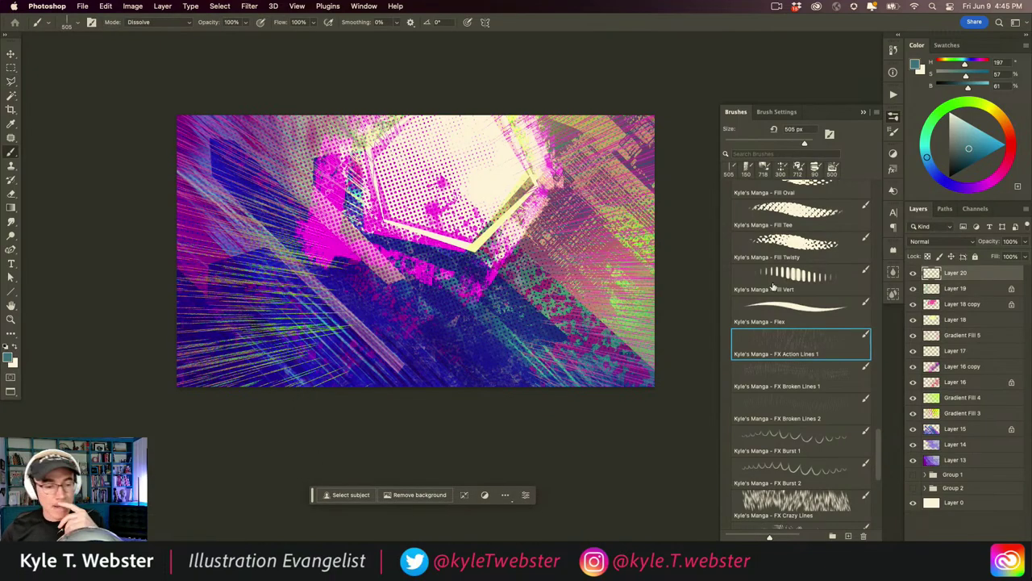
{"action": "key", "text": "super+plus"}
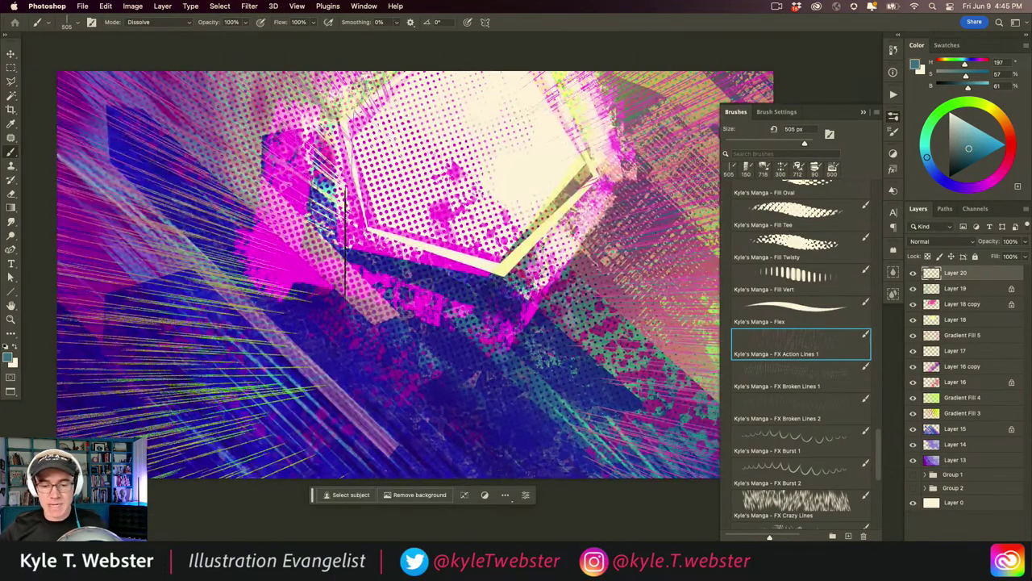
{"action": "scroll", "coordinate": [746, 358], "scroll_direction": "up", "scroll_amount": 10}
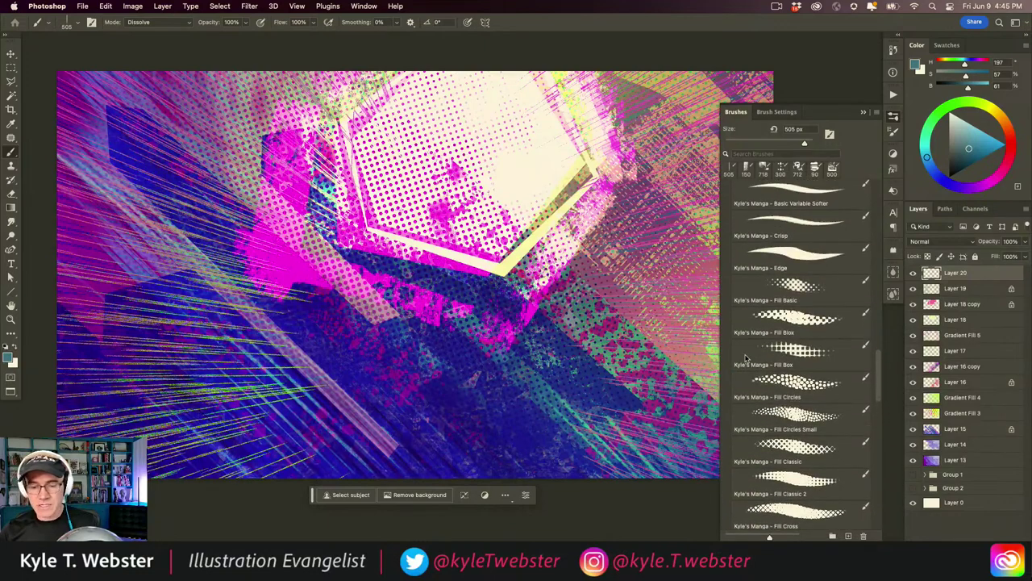
{"action": "scroll", "coordinate": [746, 358], "scroll_direction": "up", "scroll_amount": 4}
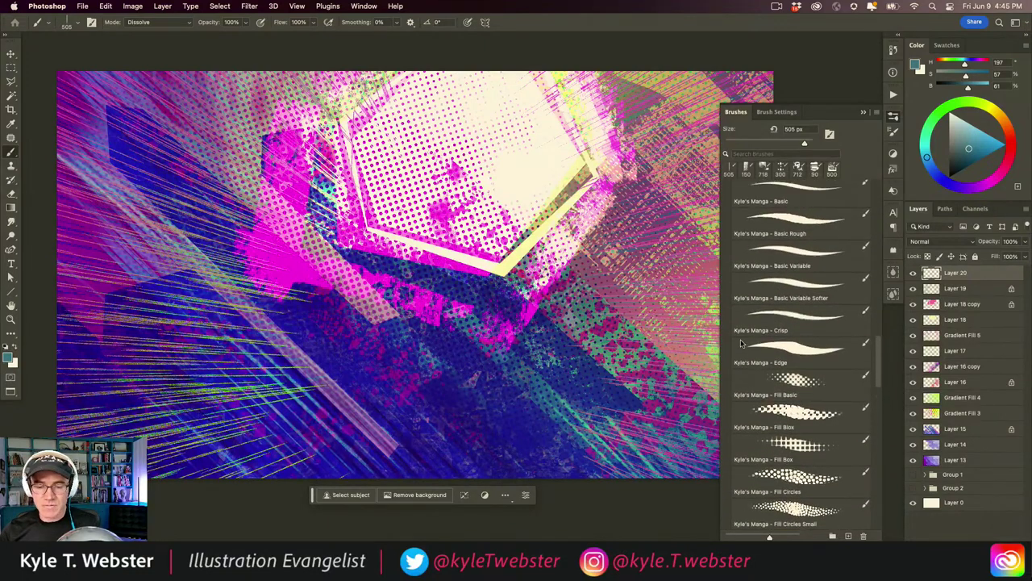
{"action": "scroll", "coordinate": [741, 342], "scroll_direction": "up", "scroll_amount": 3}
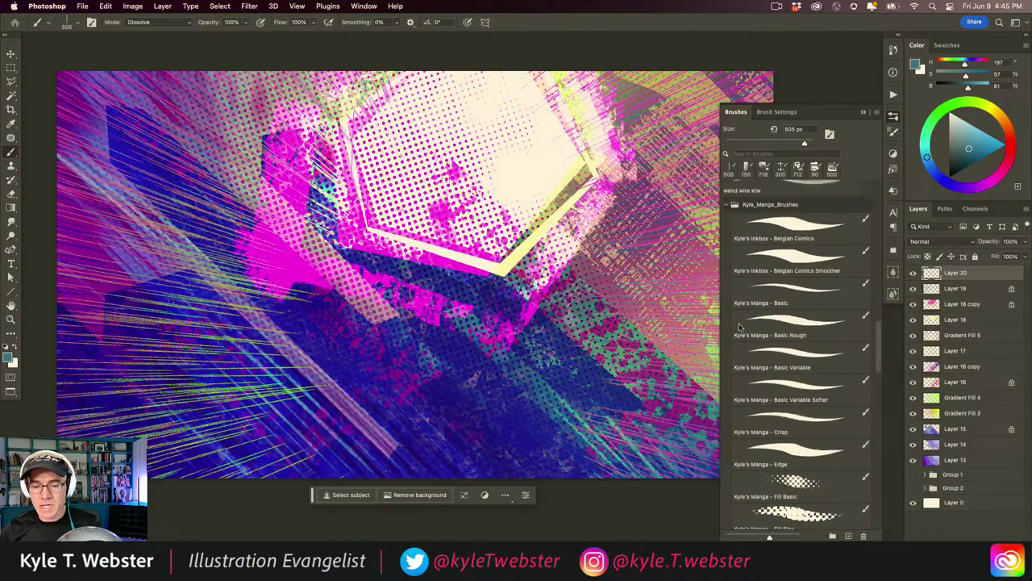
{"action": "scroll", "coordinate": [739, 337], "scroll_direction": "down", "scroll_amount": 2}
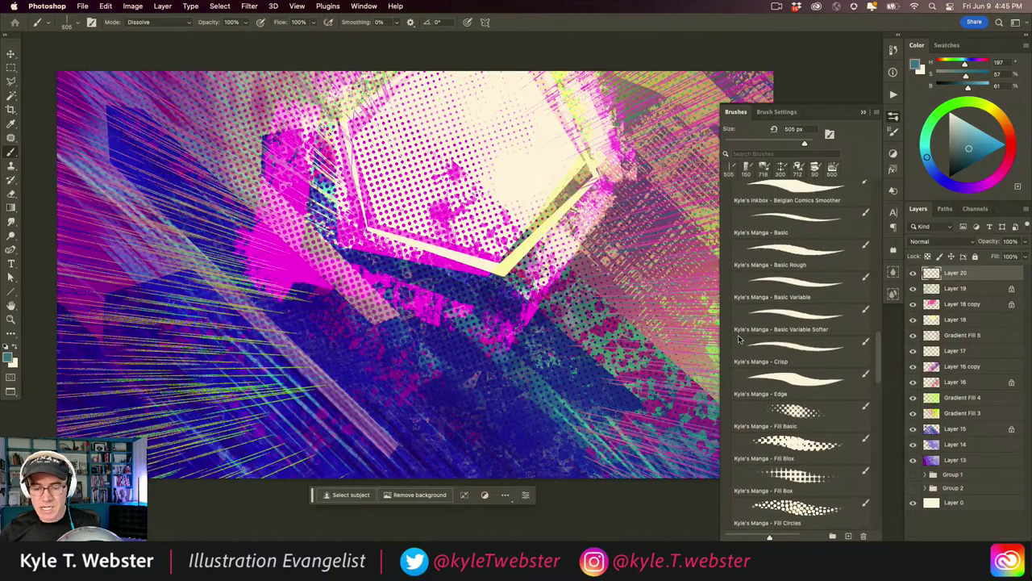
{"action": "scroll", "coordinate": [759, 383], "scroll_direction": "down", "scroll_amount": 10}
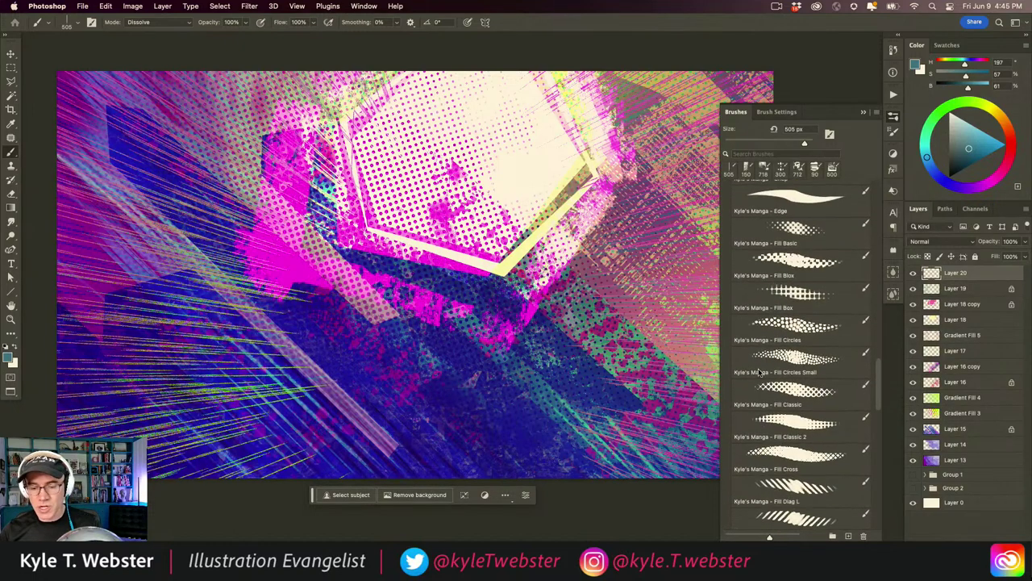
{"action": "scroll", "coordinate": [756, 387], "scroll_direction": "down", "scroll_amount": 2}
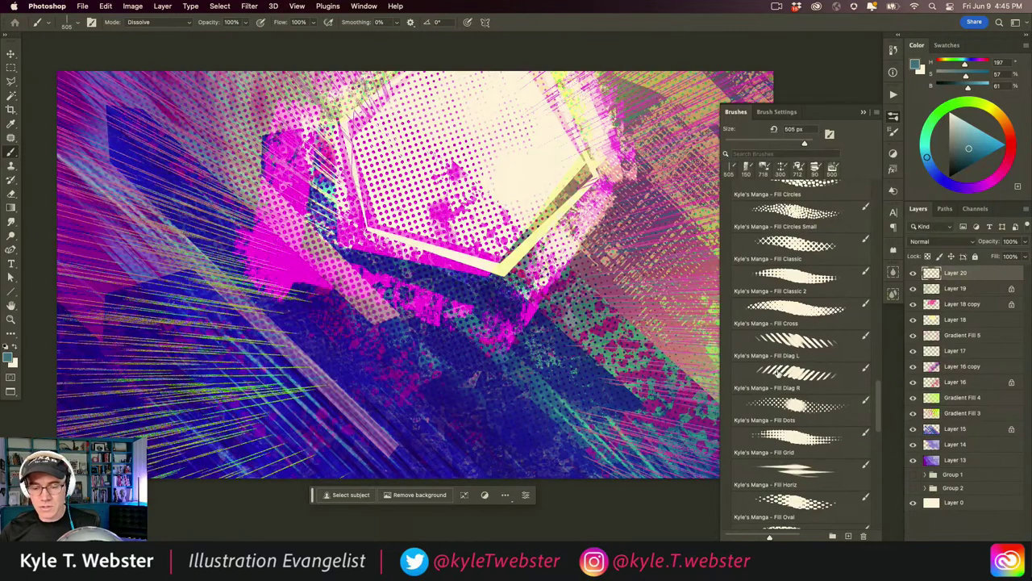
{"action": "left_click", "coordinate": [774, 375]}
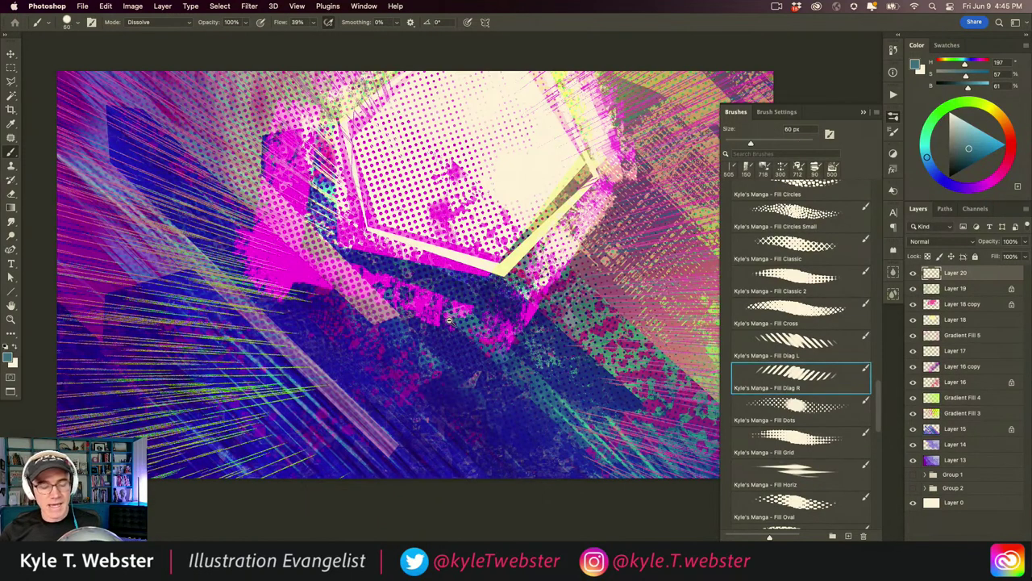
{"action": "key", "text": "super+minus"}
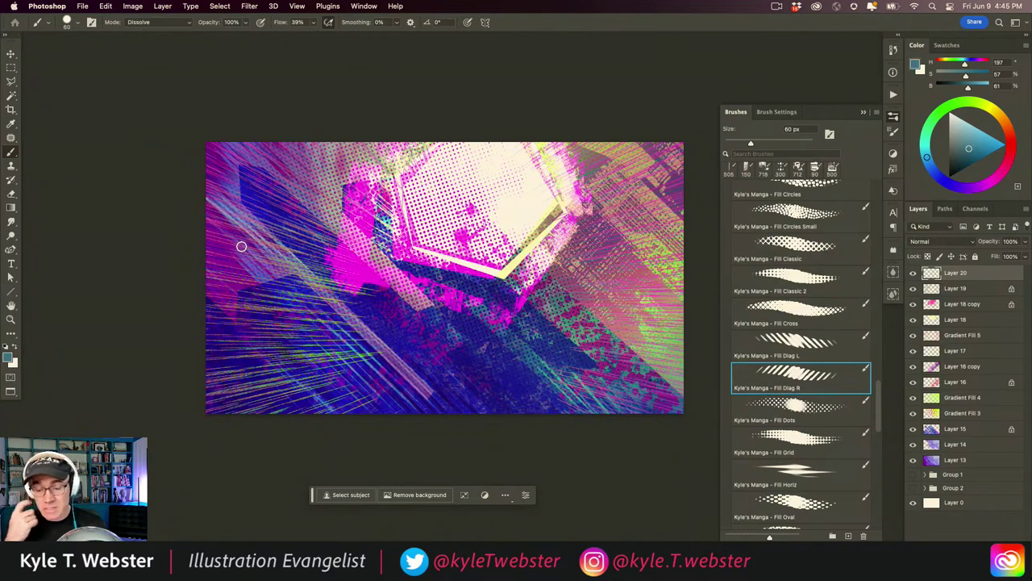
Toggle Layer 17 and Gradient Fill 4 off and on to compare their effect.
{"action": "left_click", "coordinate": [924, 351]}
{"action": "left_click", "coordinate": [914, 352]}
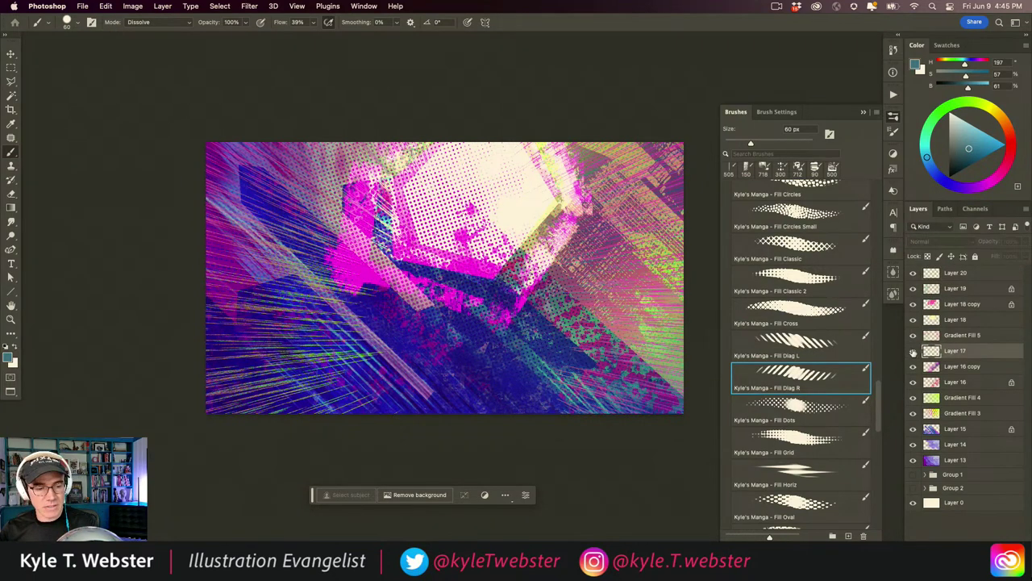
{"action": "left_click", "coordinate": [913, 352]}
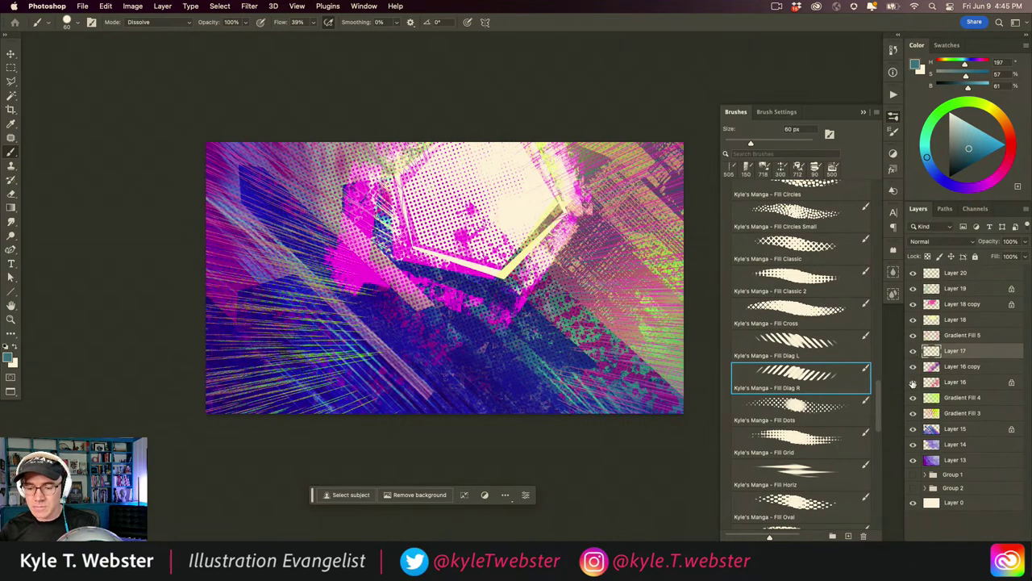
{"action": "left_click", "coordinate": [913, 399]}
{"action": "left_click", "coordinate": [913, 399]}
{"action": "left_click", "coordinate": [914, 399]}
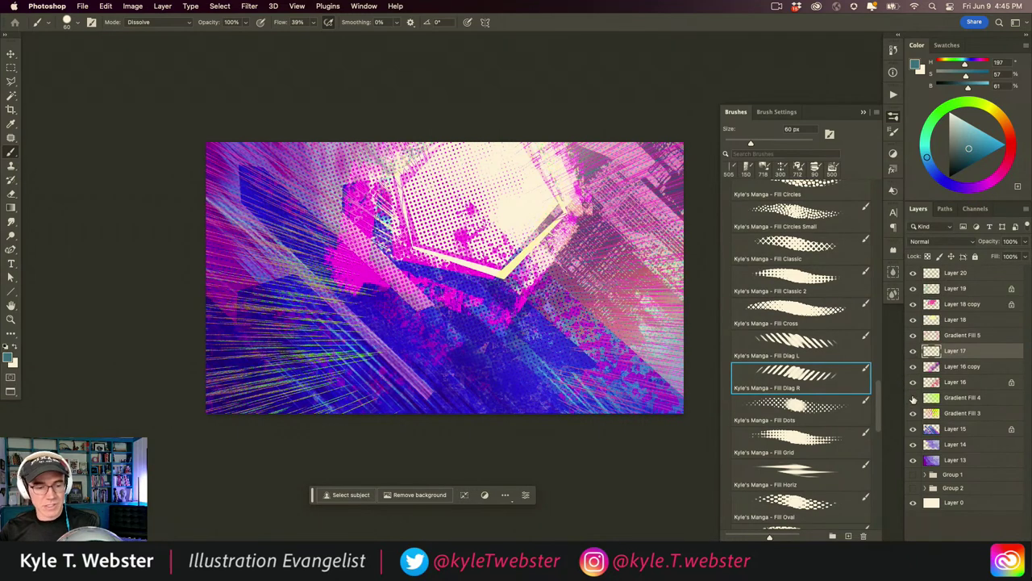
{"action": "left_click", "coordinate": [913, 399]}
{"action": "left_click", "coordinate": [913, 399]}
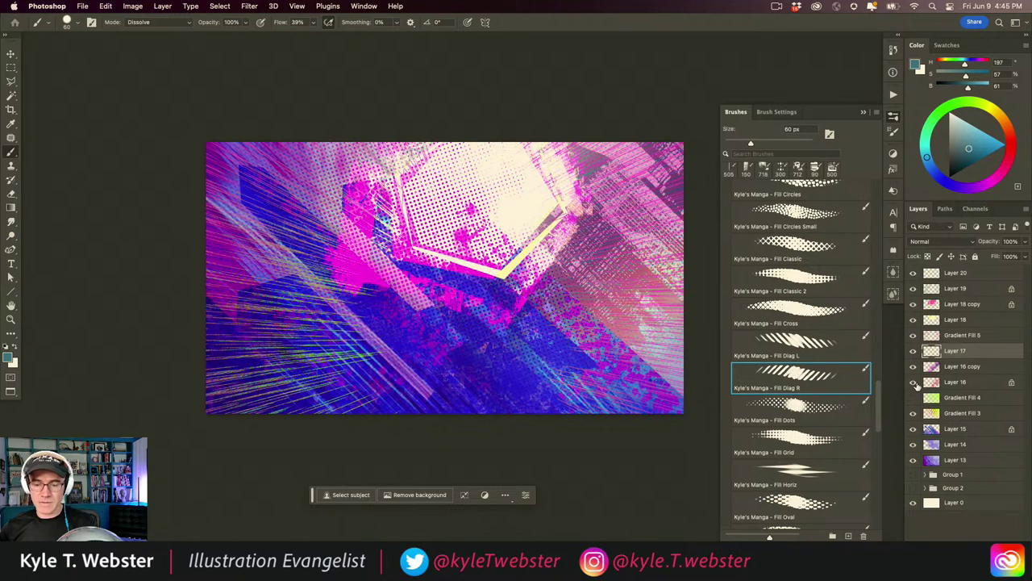
Compare Gradient Fill 3 on and off, then lower its opacity to 76%.
{"action": "left_click", "coordinate": [913, 413]}
{"action": "left_click", "coordinate": [913, 413]}
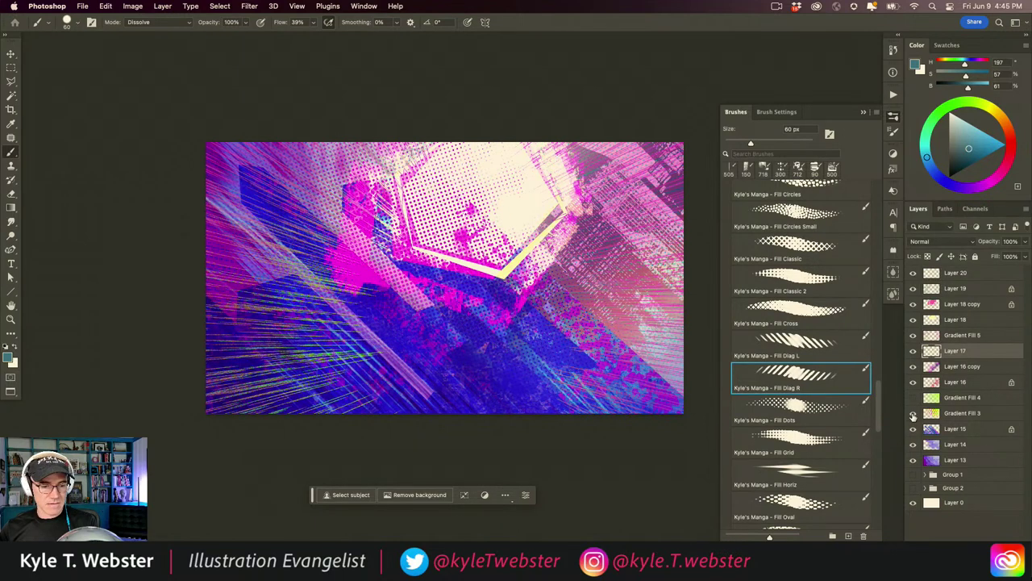
{"action": "left_click", "coordinate": [913, 413]}
{"action": "left_click", "coordinate": [913, 413]}
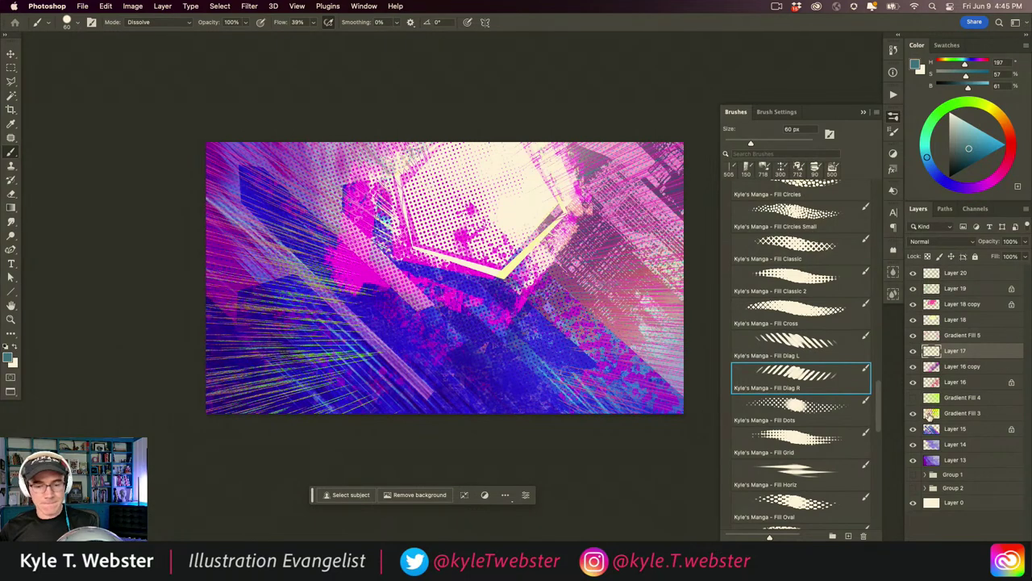
{"action": "left_click", "coordinate": [930, 414]}
{"action": "left_click", "coordinate": [1007, 241]}
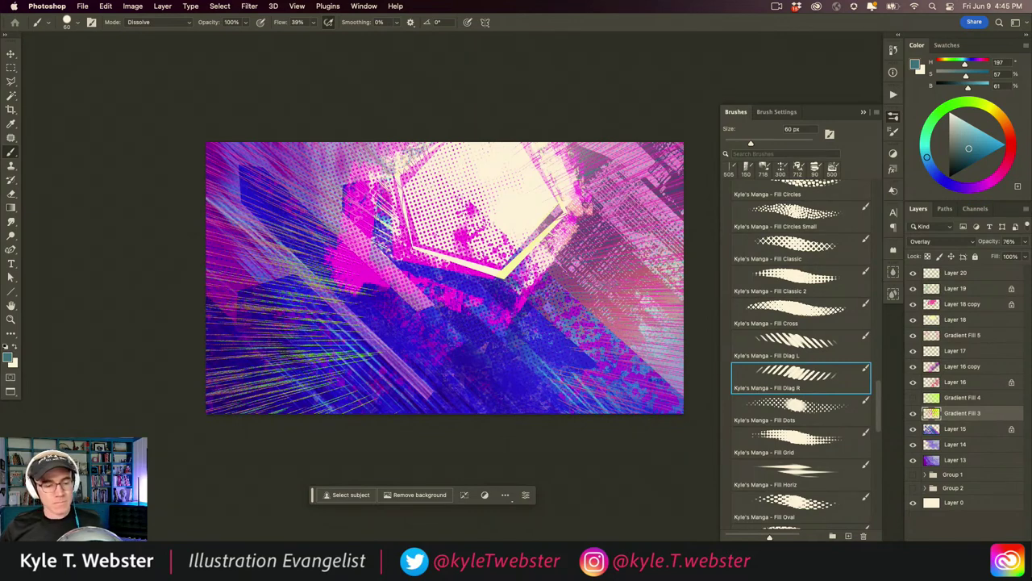
{"action": "scroll", "coordinate": [347, 331], "scroll_direction": "right", "scroll_amount": 2}
{"action": "scroll", "coordinate": [347, 332], "scroll_direction": "down", "scroll_amount": 1}
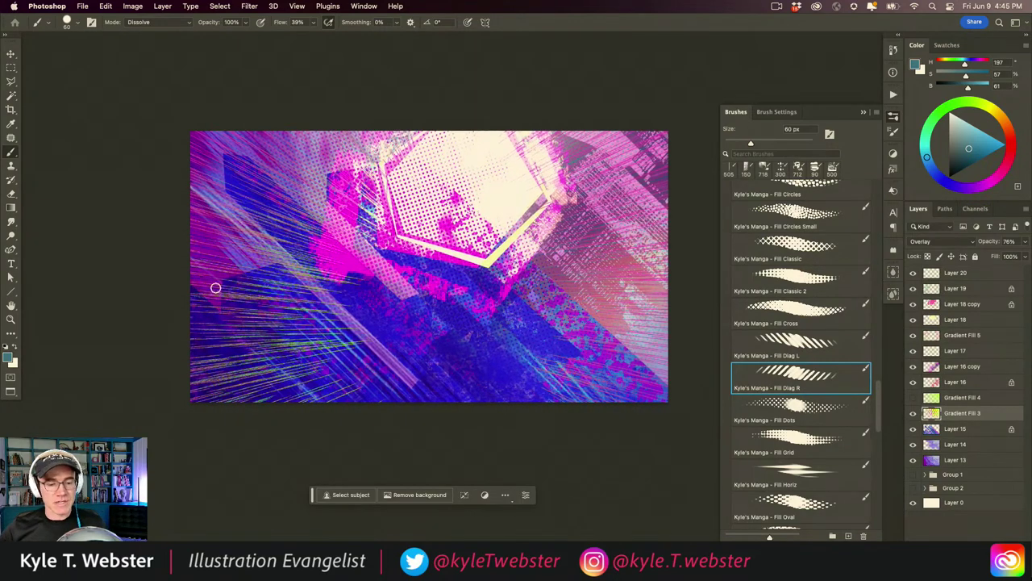
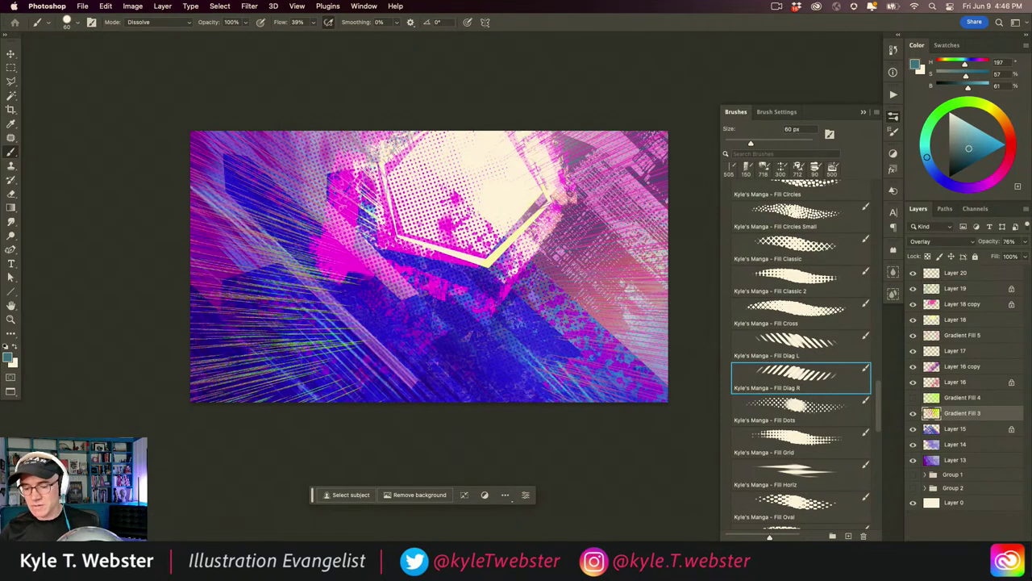
Add new Layer 21, lasso a patch along the right canvas edge, and pick light yellow.
{"action": "key", "text": "l"}
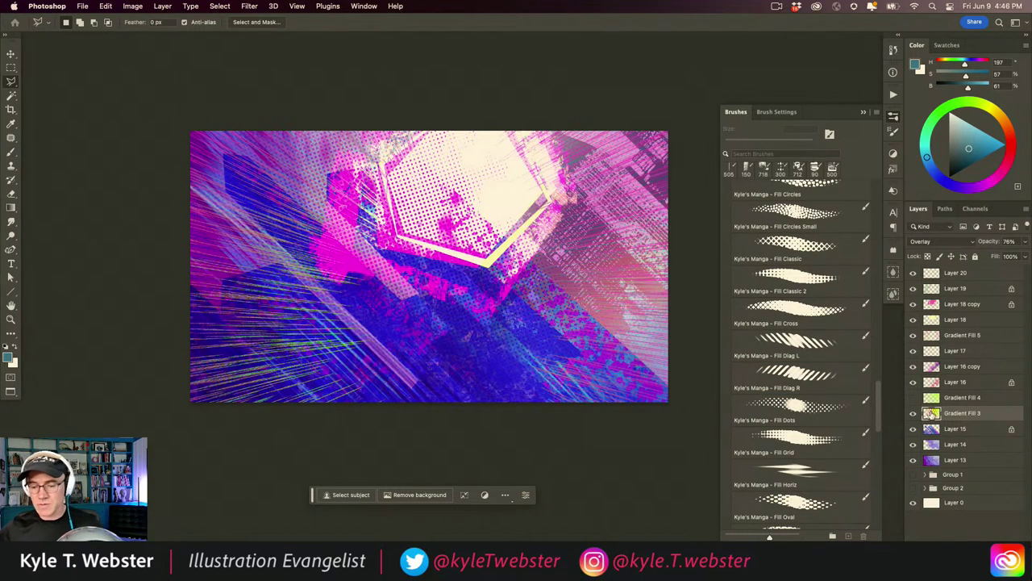
{"action": "key", "text": "super+shift+alt+n"}
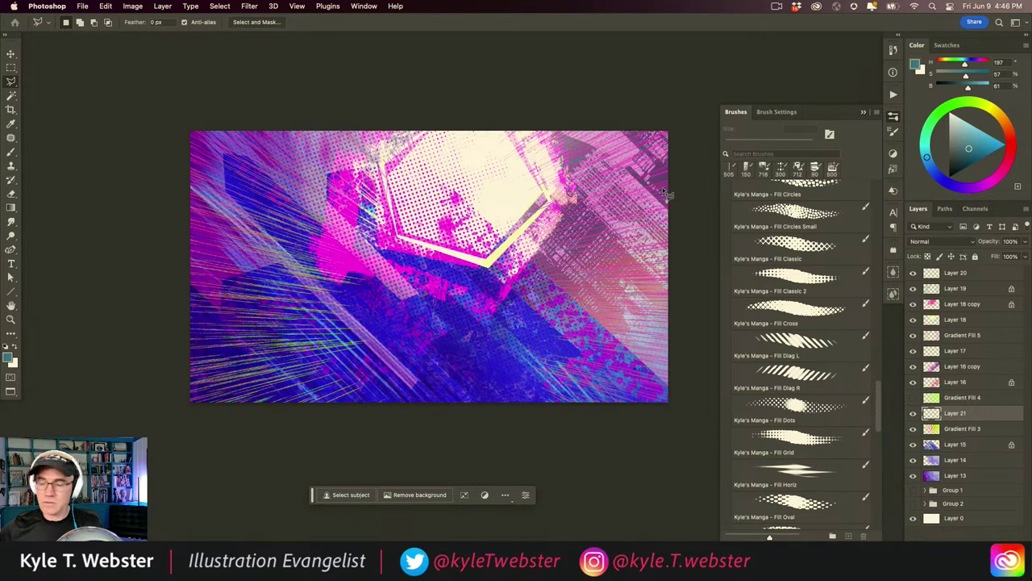
{"action": "key", "text": "shift+l"}
{"action": "key", "text": "shift+l"}
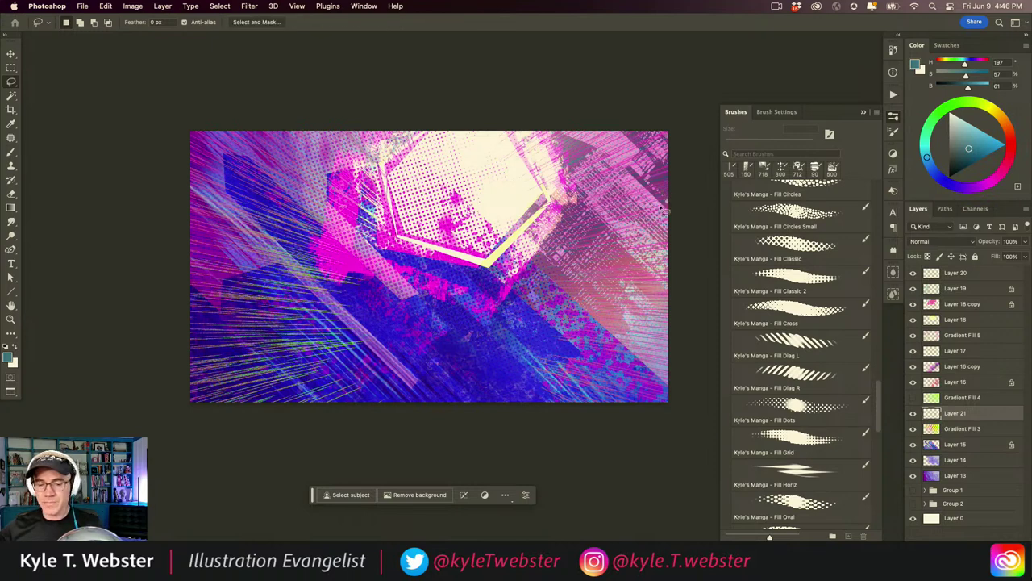
{"action": "mouse_move", "coordinate": [670, 200]}
{"action": "left_mouse_down"}
{"action": "mouse_move", "coordinate": [639, 193]}
{"action": "mouse_move", "coordinate": [638, 229]}
{"action": "left_mouse_up"}
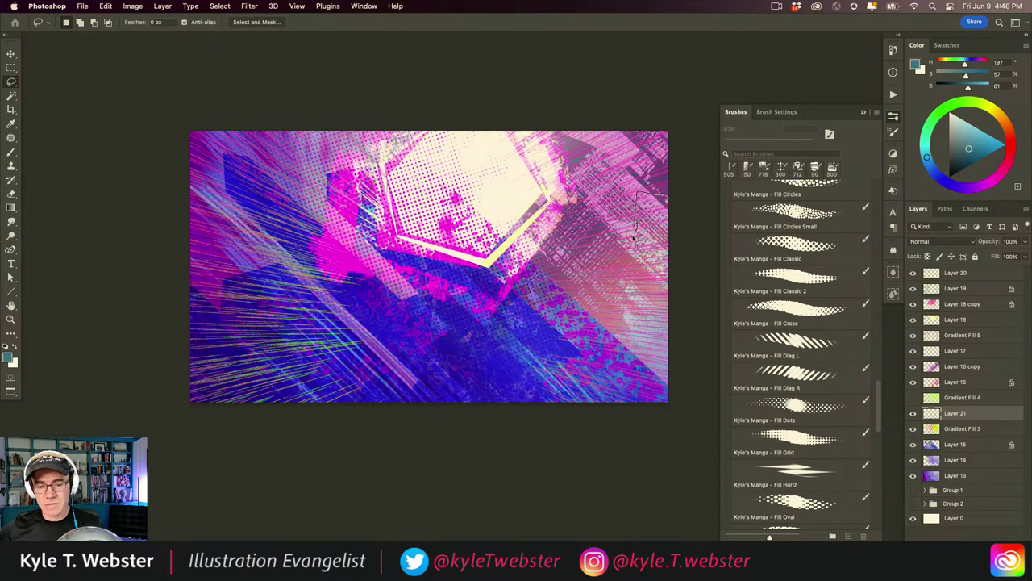
{"action": "mouse_move", "coordinate": [628, 274]}
{"action": "left_mouse_down"}
{"action": "mouse_move", "coordinate": [631, 284]}
{"action": "mouse_move", "coordinate": [666, 281]}
{"action": "mouse_move", "coordinate": [680, 229]}
{"action": "left_mouse_up"}
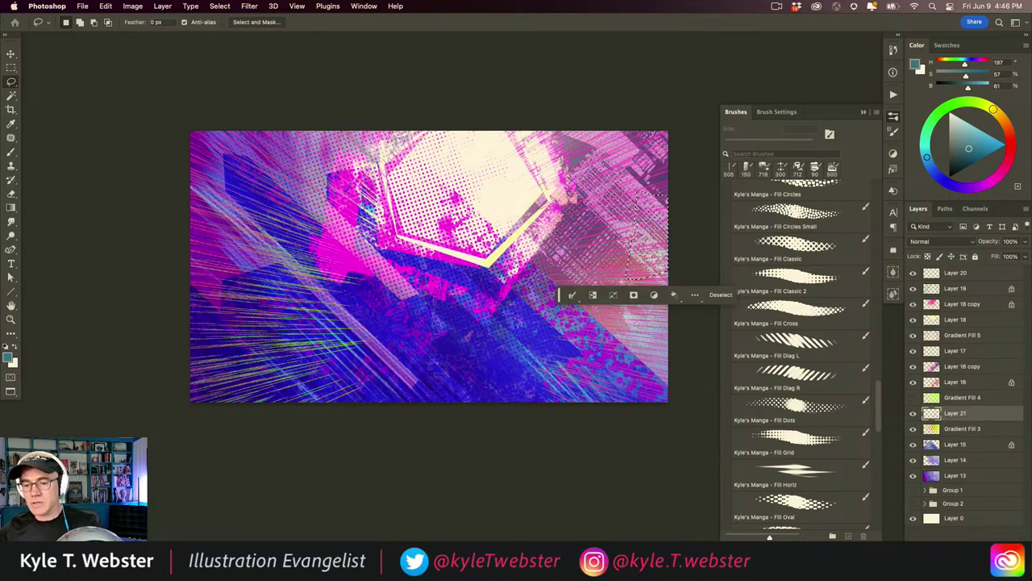
{"action": "left_click", "coordinate": [994, 109]}
{"action": "mouse_move", "coordinate": [969, 148]}
{"action": "left_mouse_down"}
{"action": "mouse_move", "coordinate": [981, 118]}
{"action": "mouse_move", "coordinate": [979, 133]}
{"action": "left_mouse_up"}
Load the Chipped Paint 2 brush from the Summer 2022 set and bring Layer 21 to the top.
{"action": "left_click", "coordinate": [795, 373]}
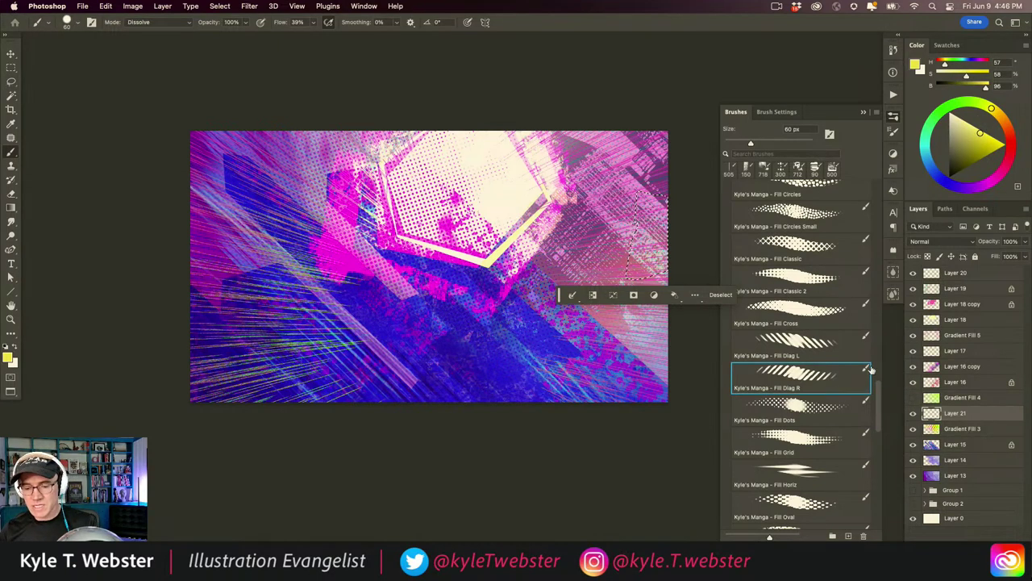
{"action": "scroll", "coordinate": [826, 330], "scroll_direction": "up", "scroll_amount": 5}
{"action": "scroll", "coordinate": [826, 331], "scroll_direction": "up", "scroll_amount": 10}
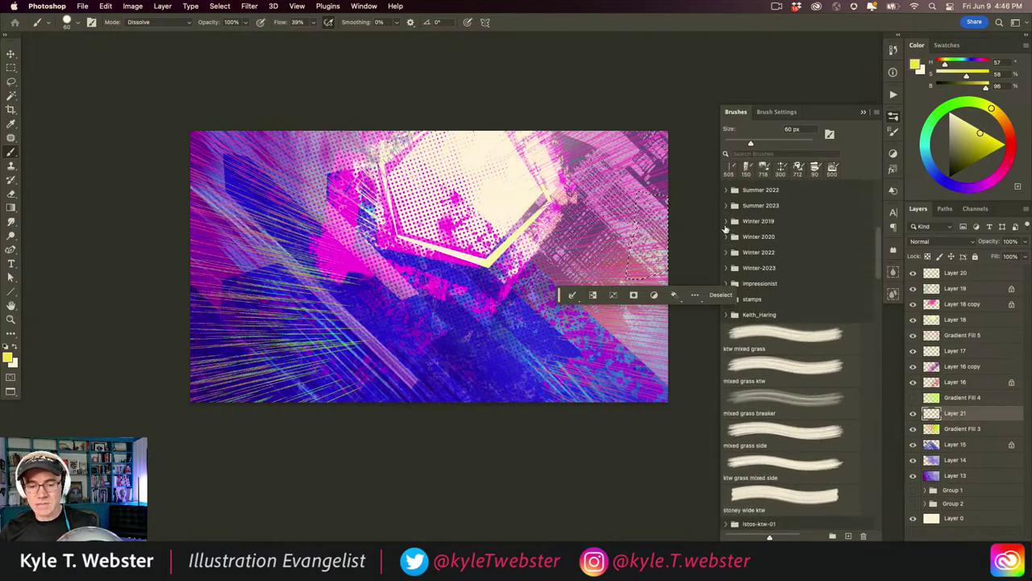
{"action": "left_click", "coordinate": [725, 190]}
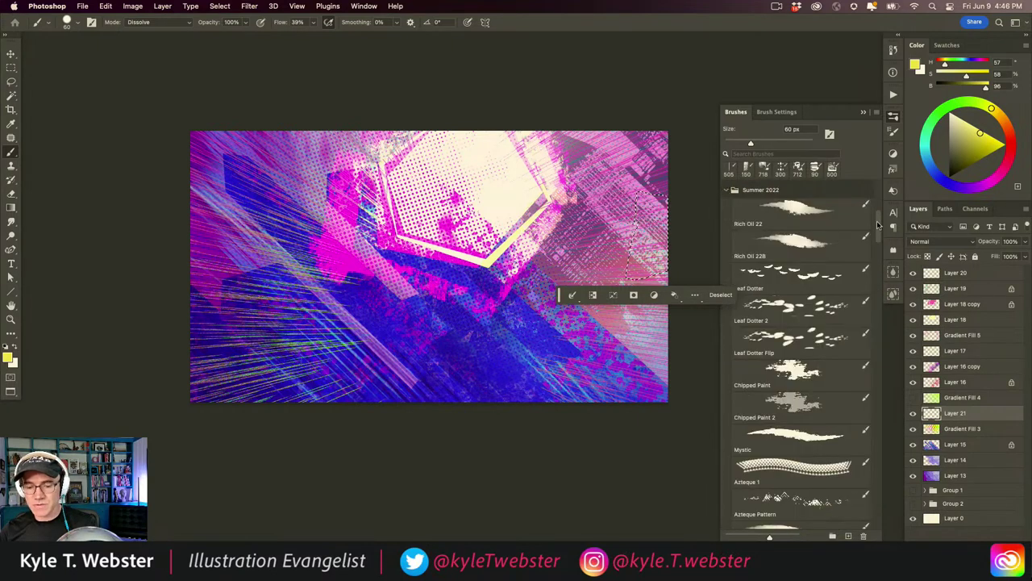
{"action": "scroll", "coordinate": [876, 228], "scroll_direction": "down", "scroll_amount": 2}
{"action": "scroll", "coordinate": [877, 229], "scroll_direction": "down", "scroll_amount": 2}
{"action": "left_click", "coordinate": [798, 310]}
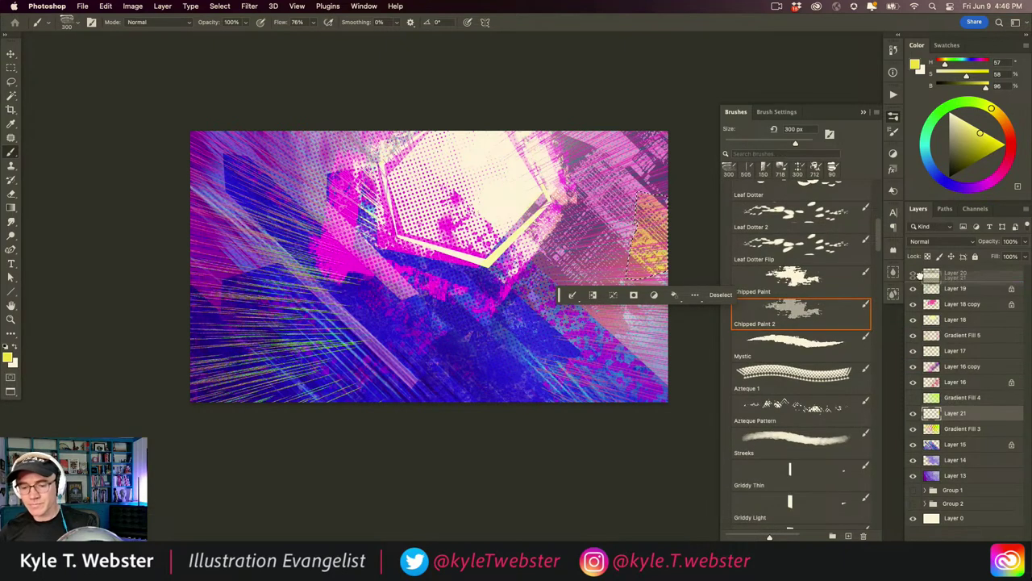
{"action": "left_click", "coordinate": [914, 273]}
{"action": "key", "text": "super+shift+bracketright"}
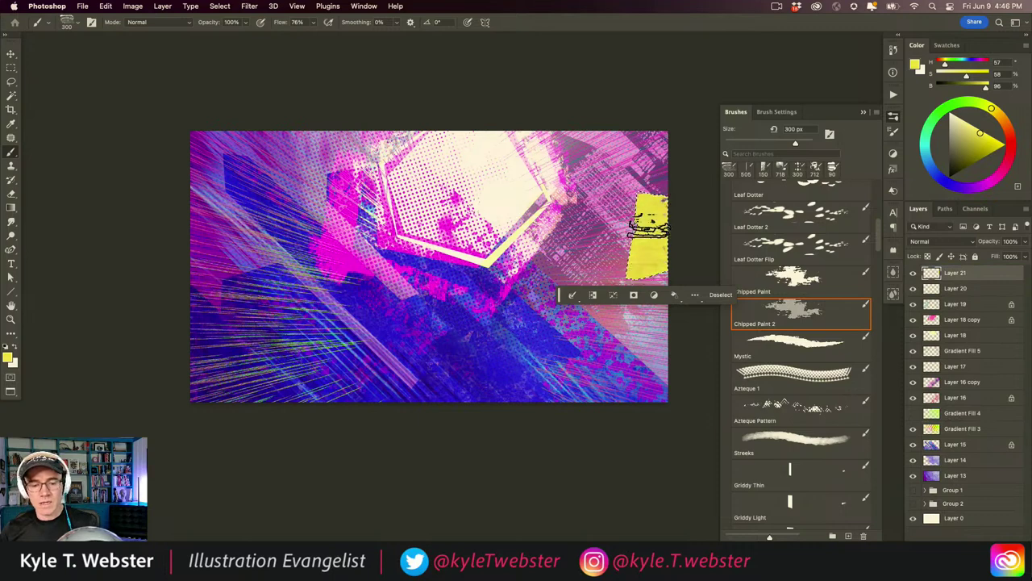
Pick green, deselect the yellow patch, and lasso its lower part for green paint.
{"action": "left_click", "coordinate": [964, 100]}
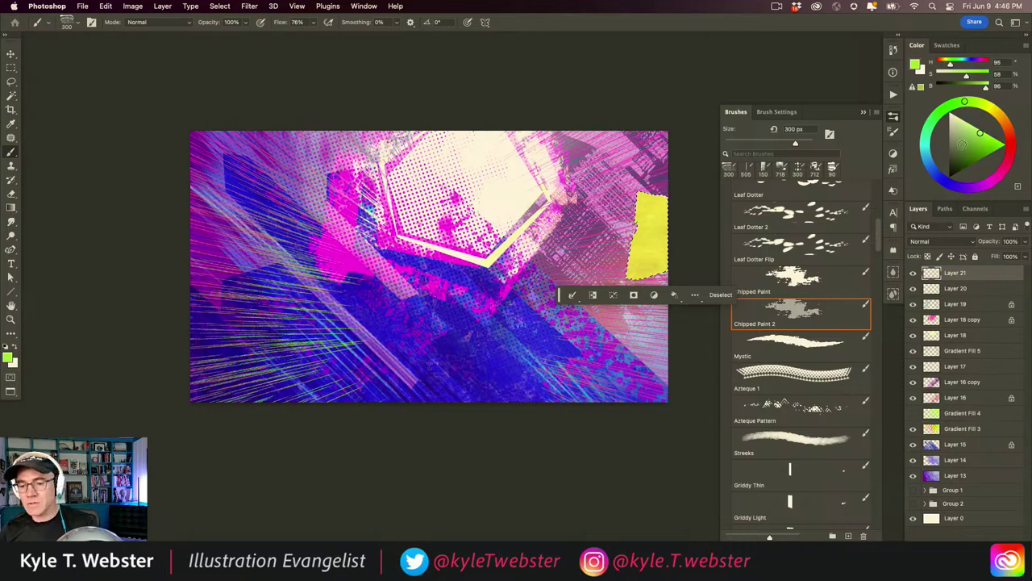
{"action": "left_click", "coordinate": [985, 144]}
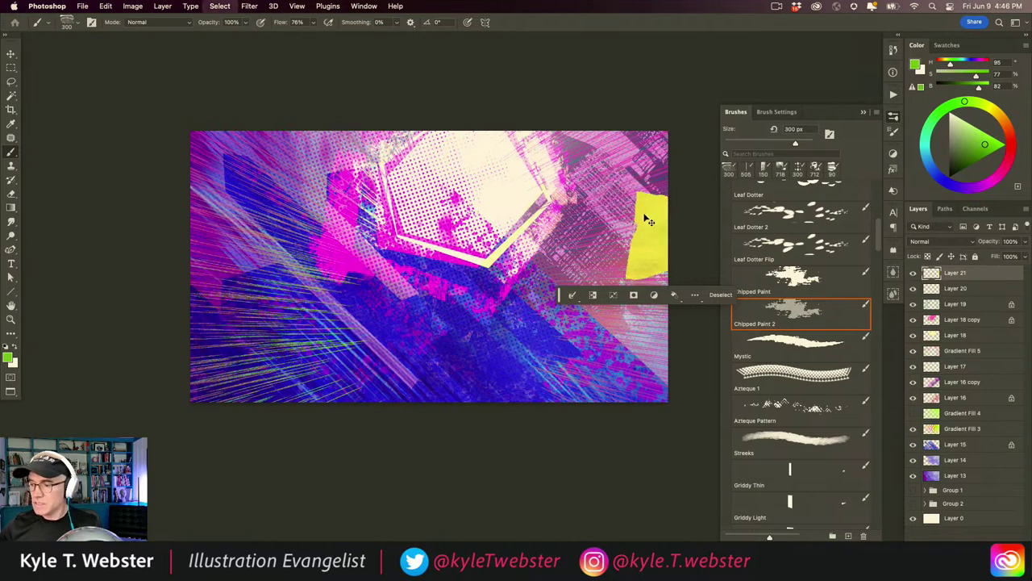
{"action": "key", "text": "super+d"}
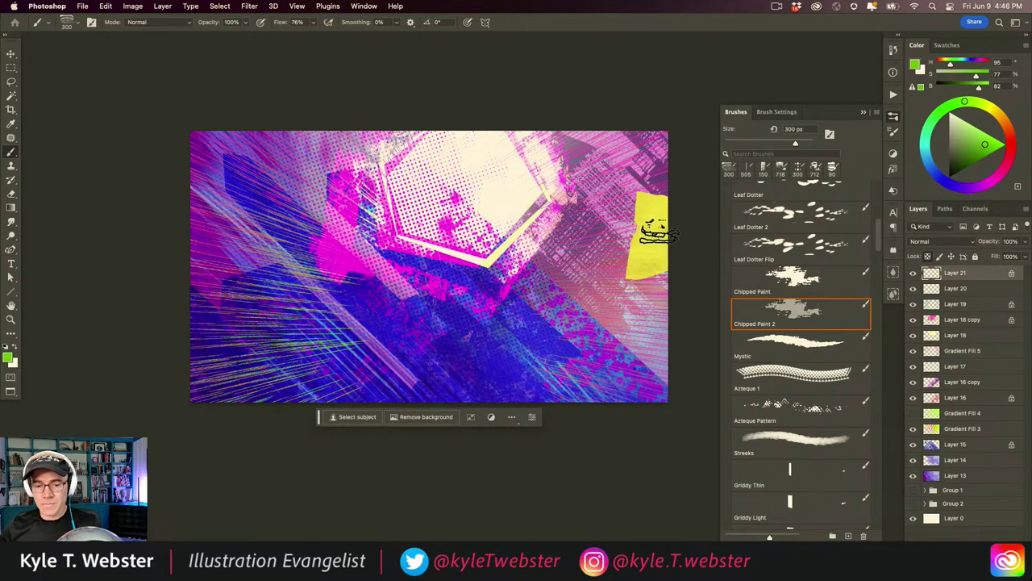
{"action": "key", "text": "l"}
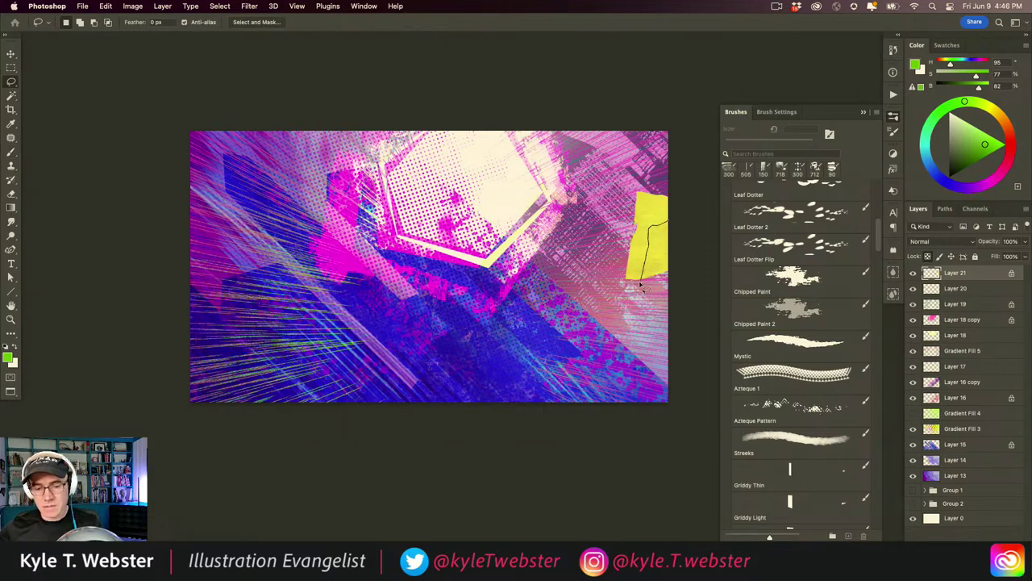
{"action": "mouse_move", "coordinate": [641, 286]}
{"action": "left_mouse_down"}
{"action": "mouse_move", "coordinate": [683, 267]}
{"action": "mouse_move", "coordinate": [658, 211]}
{"action": "mouse_move", "coordinate": [643, 284]}
{"action": "left_mouse_up"}
{"action": "key", "text": "b"}
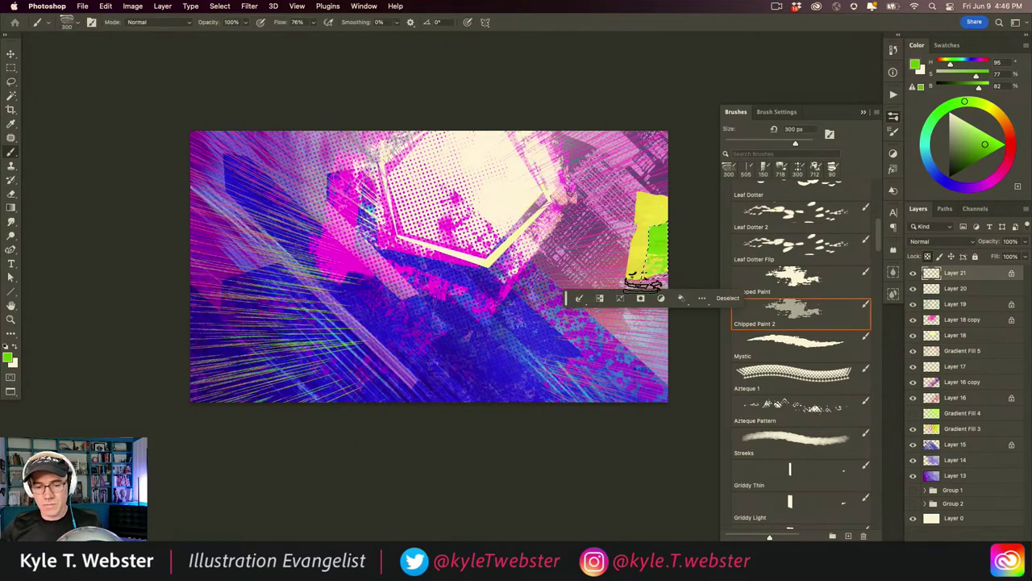
Deselect, zoom in, and lasso narrow vertical strips over the right-edge patch.
{"action": "key", "text": "super+d"}
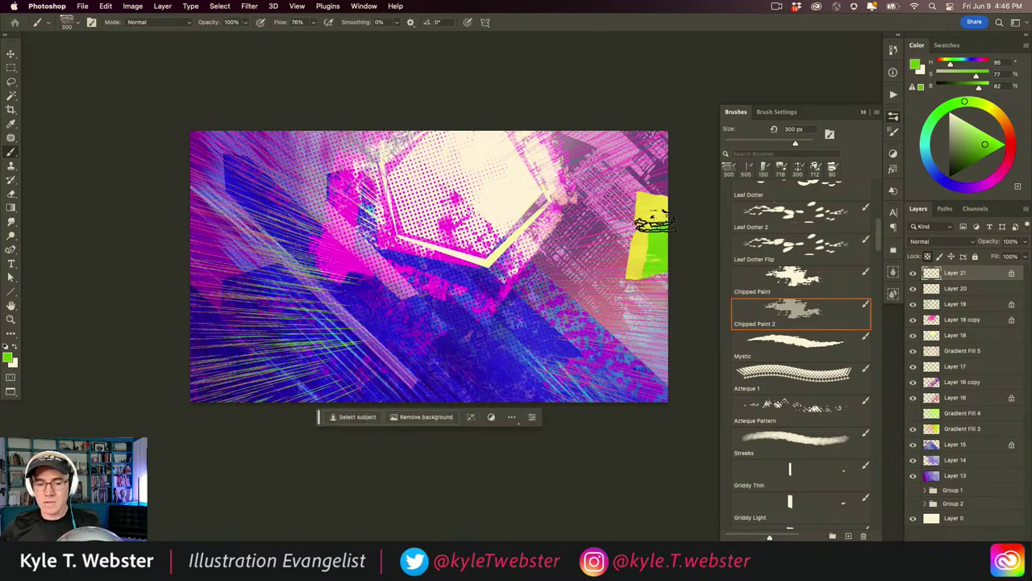
{"action": "scroll", "coordinate": [655, 222], "scroll_direction": "up", "scroll_amount": 2}
{"action": "key", "text": "l"}
{"action": "left_click_drag", "start_coordinate": [638, 264], "coordinate": [639, 271]}
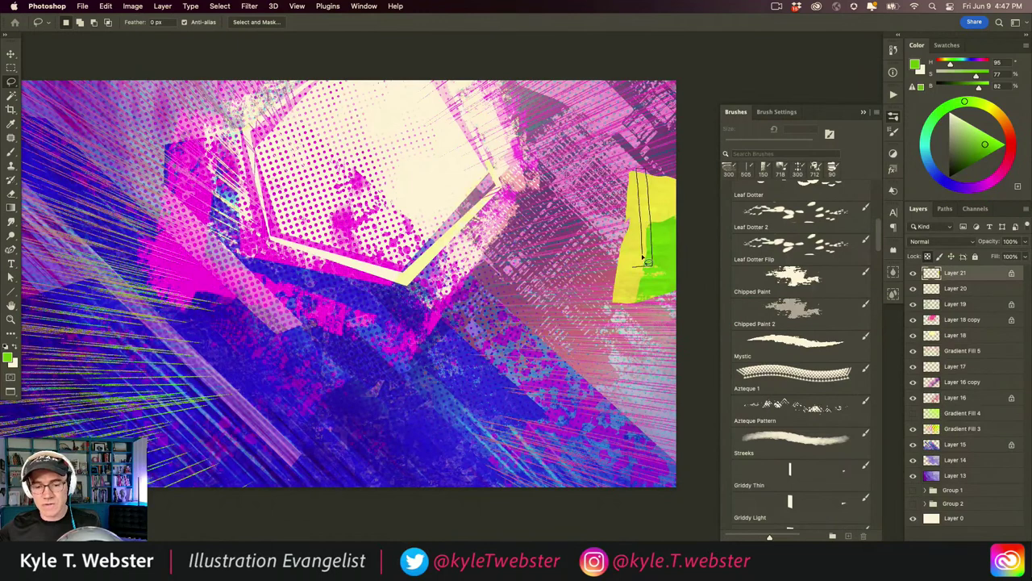
{"action": "left_click_drag", "start_coordinate": [635, 270], "coordinate": [635, 271]}
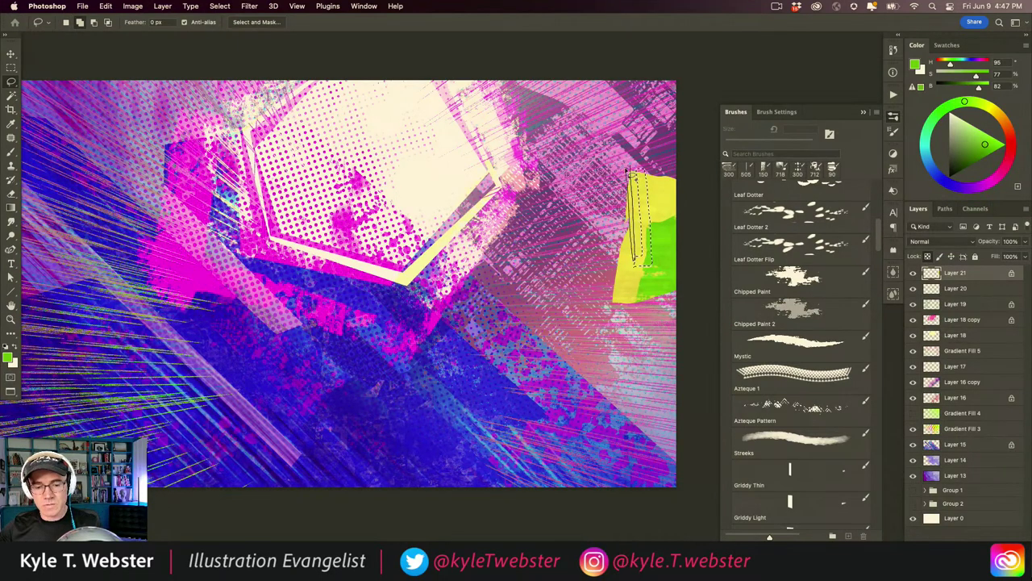
{"action": "mouse_move", "coordinate": [633, 173]}
{"action": "left_mouse_down"}
{"action": "mouse_move", "coordinate": [653, 194]}
{"action": "mouse_move", "coordinate": [640, 220]}
{"action": "left_mouse_up"}
{"action": "key", "text": "b"}
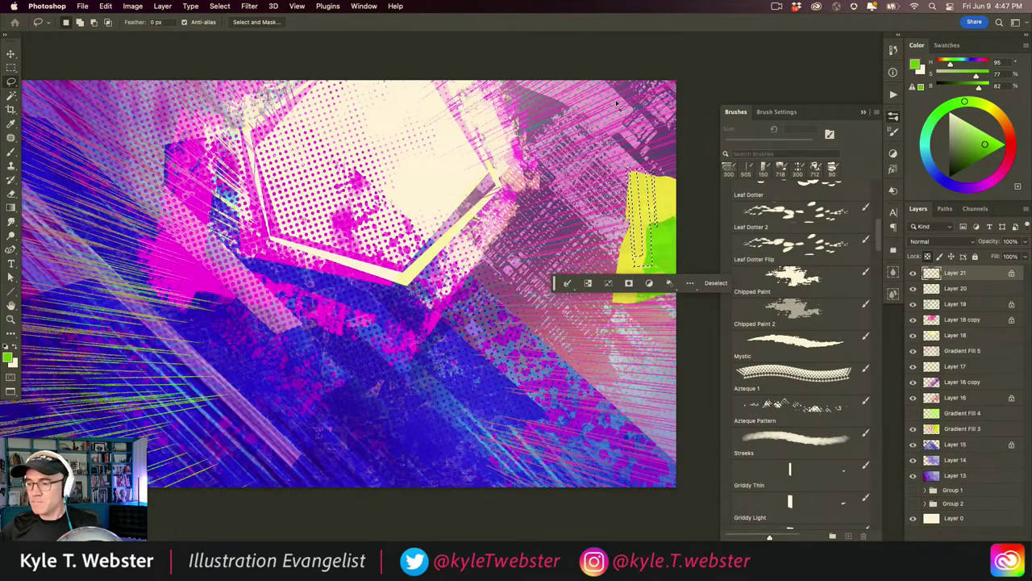
Paint dark teal stripes in the strips with the Azteque Pattern then Griddy Heavy brushes, then deselect.
{"action": "left_click", "coordinate": [926, 144]}
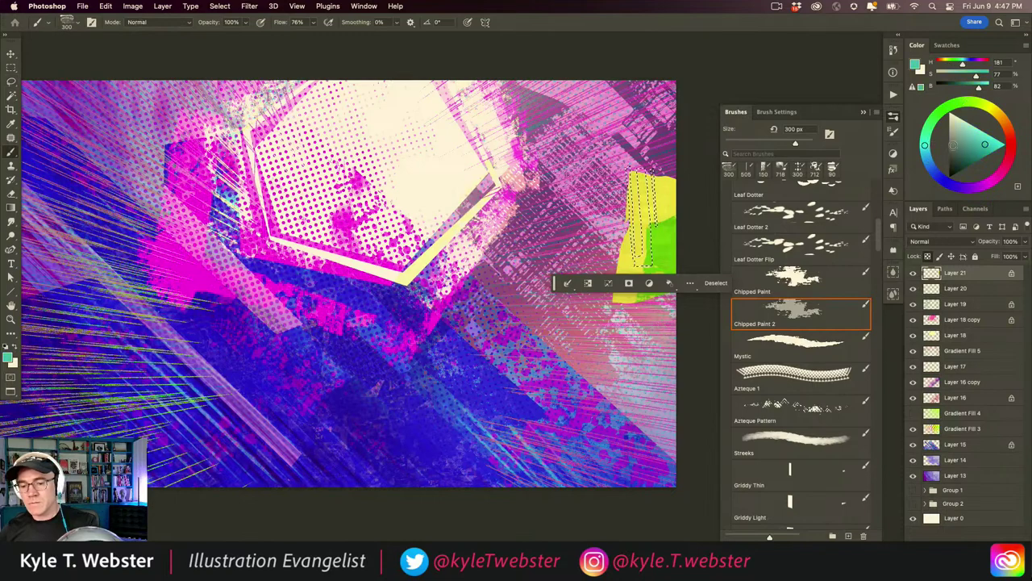
{"action": "left_click_drag", "start_coordinate": [964, 158], "coordinate": [955, 139]}
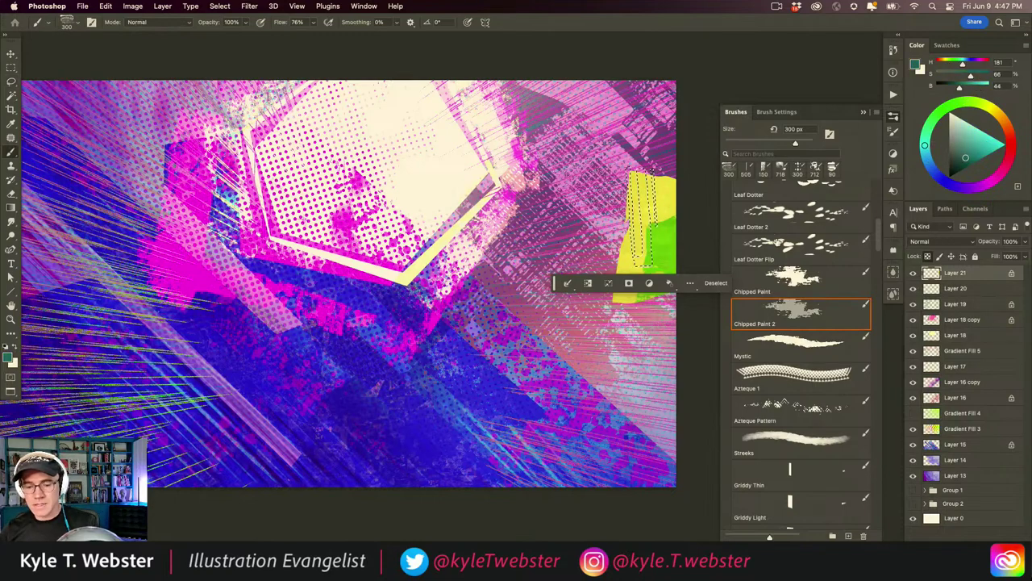
{"action": "scroll", "coordinate": [798, 322], "scroll_direction": "down", "scroll_amount": 3}
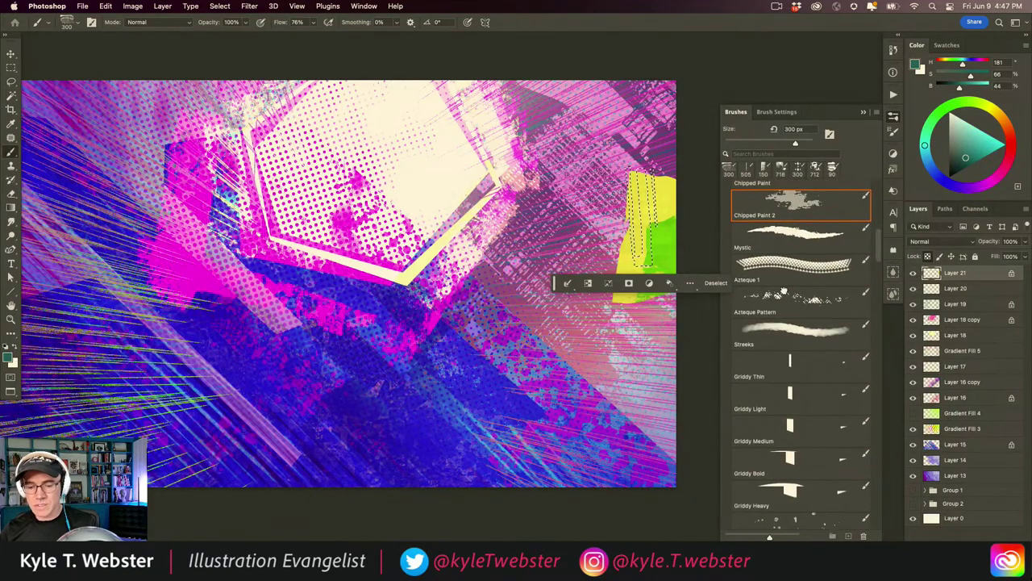
{"action": "left_click", "coordinate": [798, 300]}
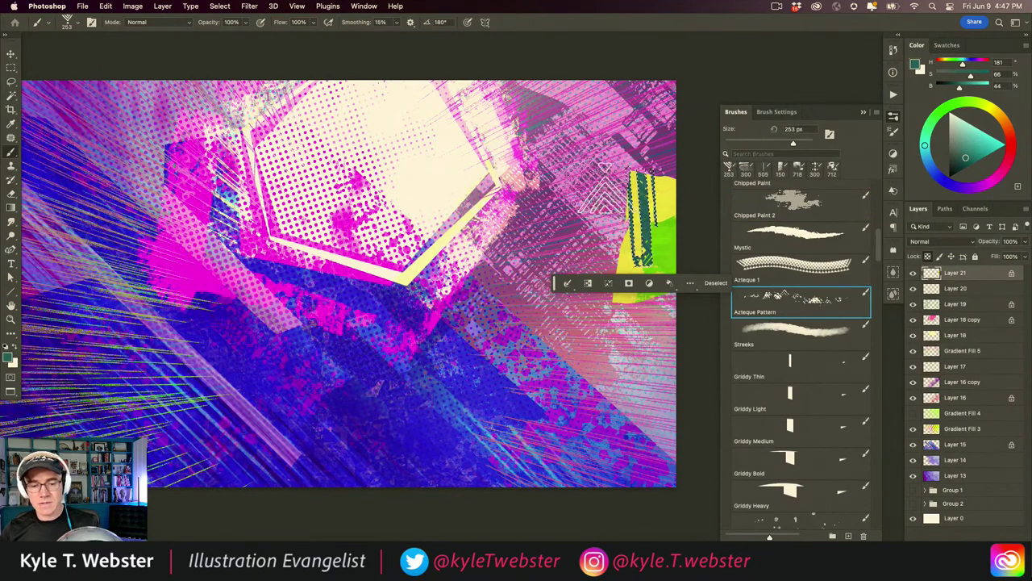
{"action": "scroll", "coordinate": [799, 275], "scroll_direction": "down", "scroll_amount": 5}
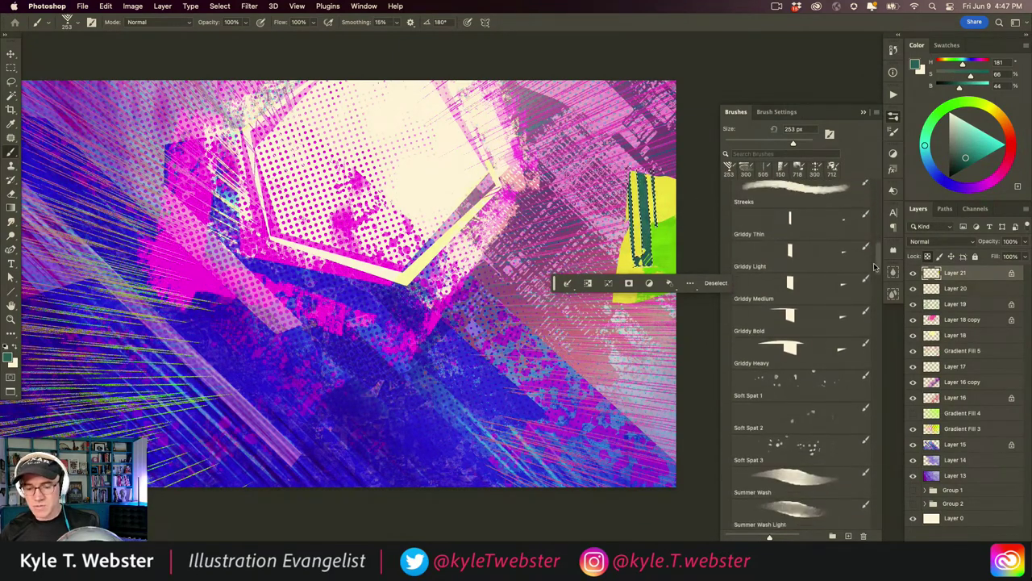
{"action": "left_click", "coordinate": [786, 300]}
{"action": "left_click", "coordinate": [662, 166], "text": "alt"}
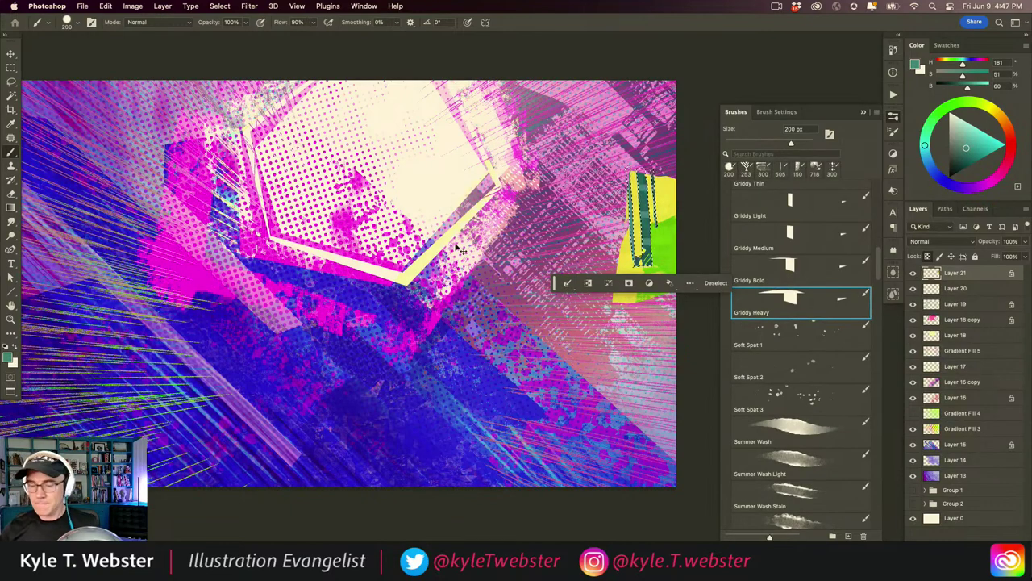
{"action": "key", "text": "super+d"}
{"action": "key", "text": "super+minus"}
{"action": "key", "text": "super+plus"}
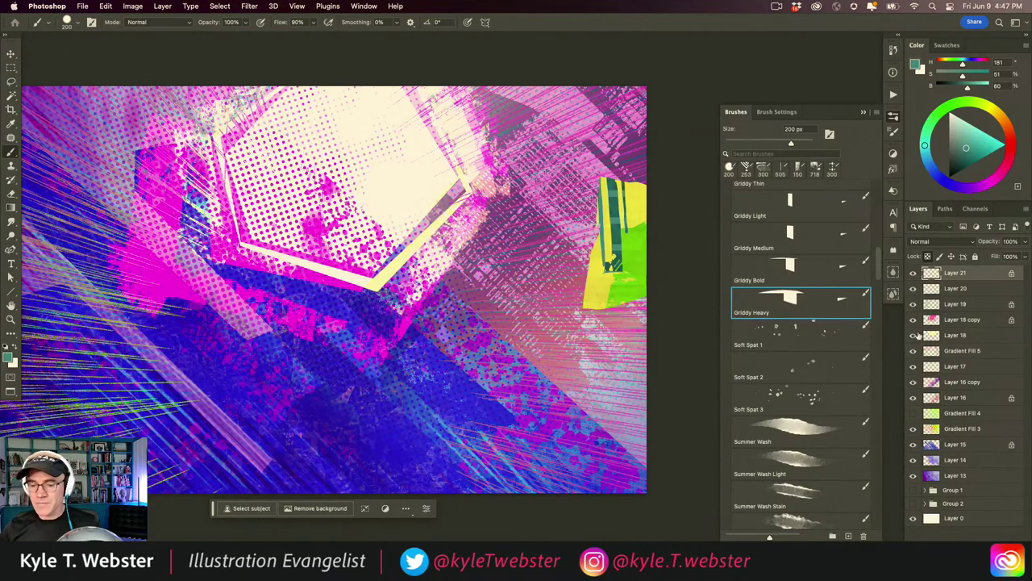
Unlock transparent pixels on Layer 21 and load the textured Verty brush at 60 px.
{"action": "key", "text": "l"}
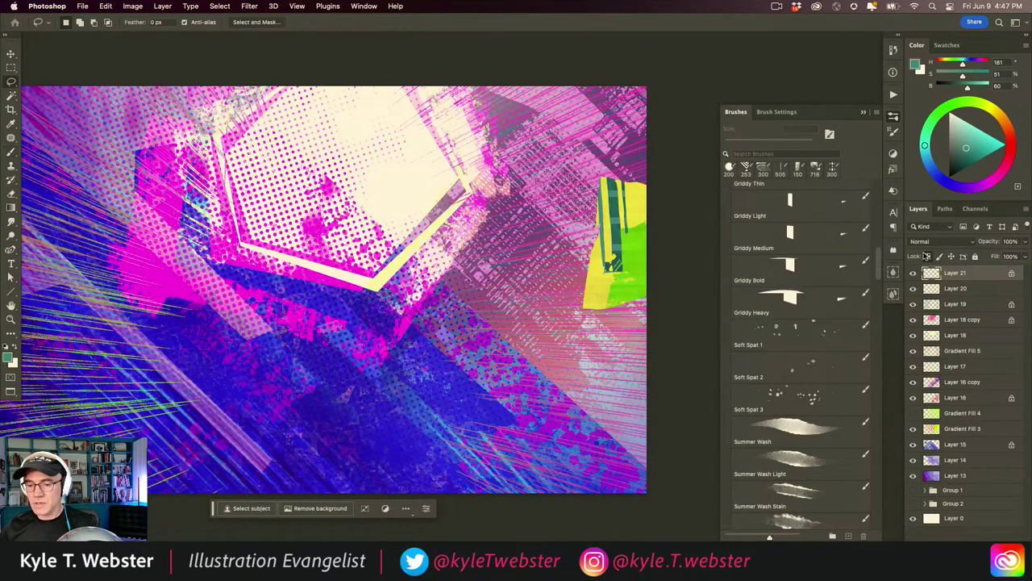
{"action": "left_click", "coordinate": [928, 256]}
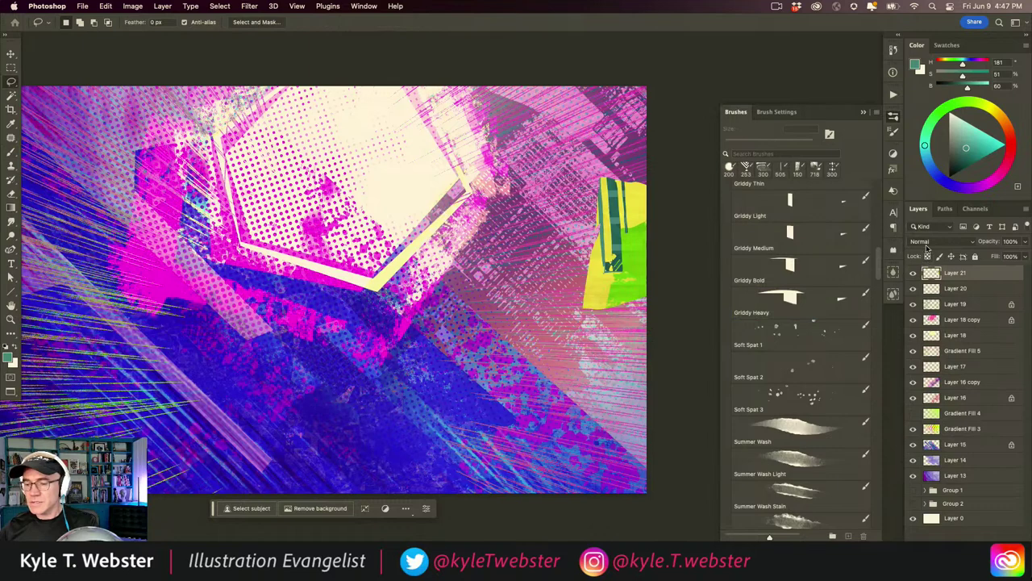
{"action": "key", "text": "b"}
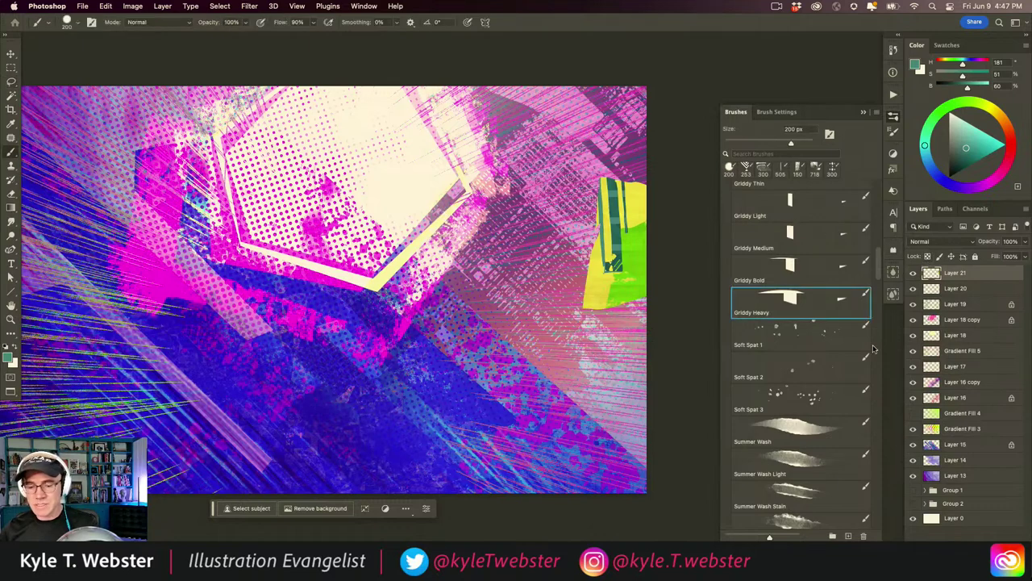
{"action": "scroll", "coordinate": [740, 310], "scroll_direction": "down", "scroll_amount": 10}
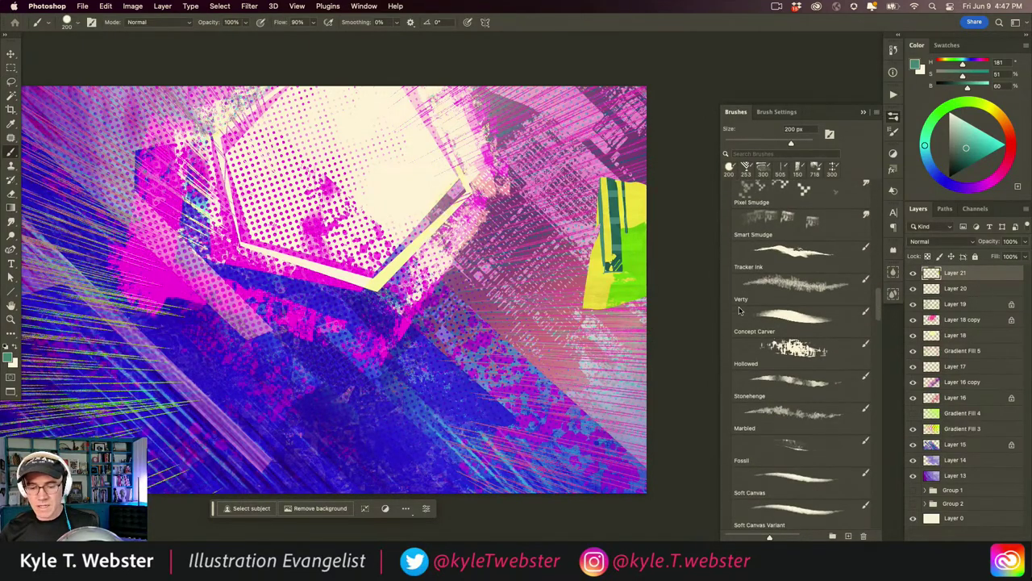
{"action": "scroll", "coordinate": [739, 311], "scroll_direction": "down", "scroll_amount": 1}
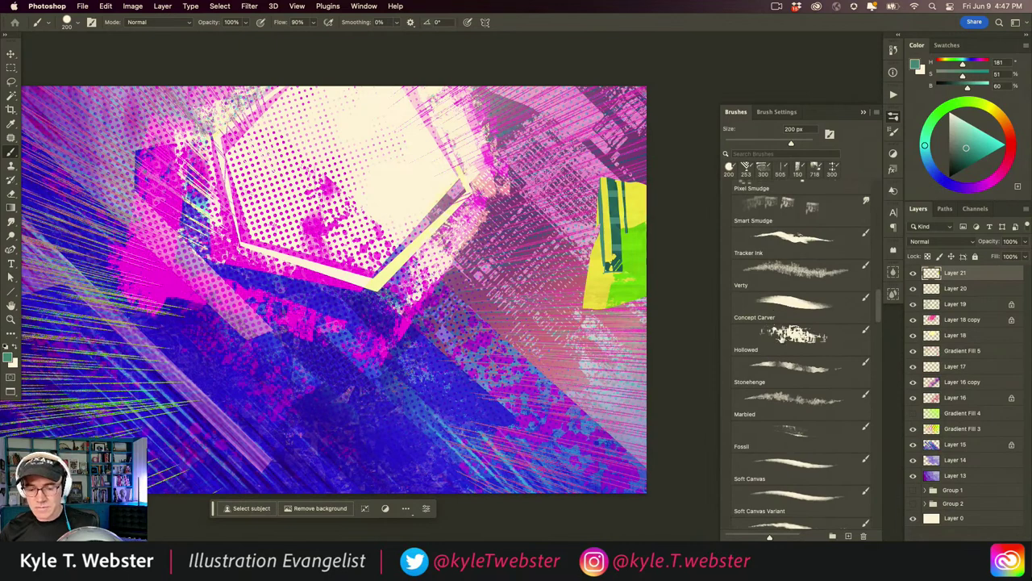
{"action": "left_click", "coordinate": [783, 307]}
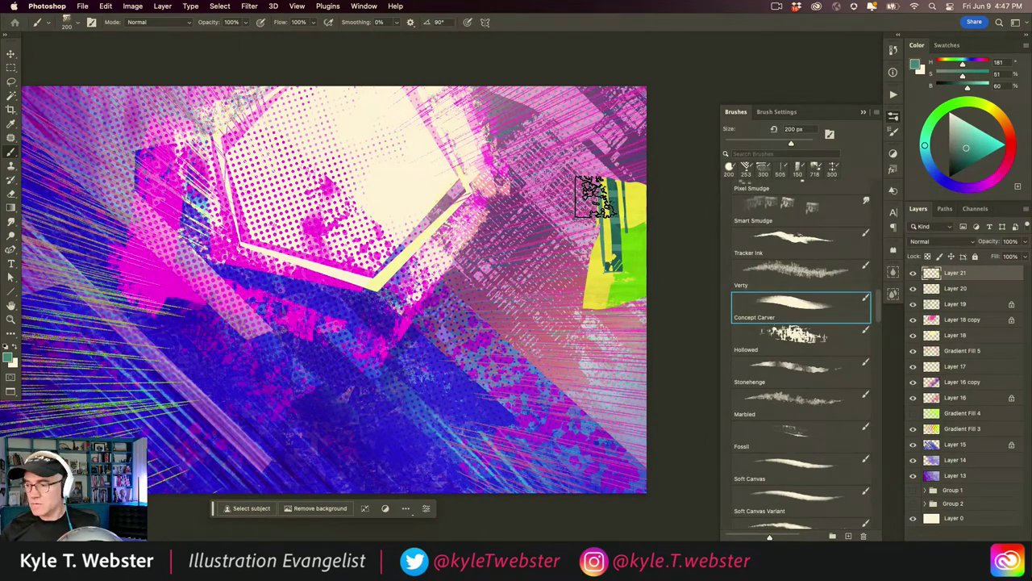
{"action": "key", "text": "bracketleft"}
{"action": "key", "text": "bracketleft"}
{"action": "key", "text": "bracketleft"}
{"action": "key", "text": "bracketleft"}
{"action": "key", "text": "bracketleft"}
{"action": "key", "text": "bracketleft"}
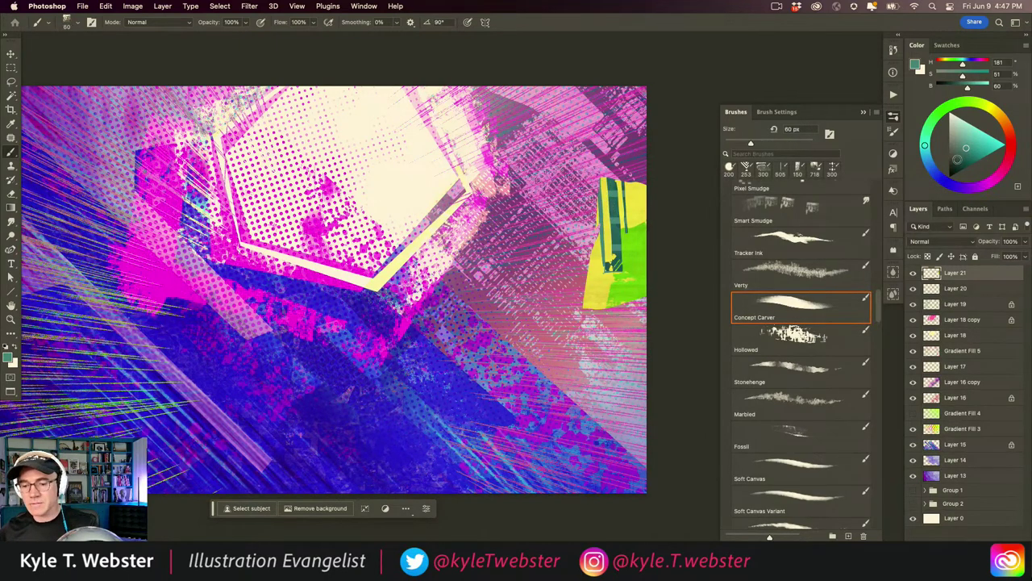
Paint a dark magenta edge down the yellow shape, then partly repaint it with sampled pale yellow.
{"action": "left_click", "coordinate": [999, 177]}
{"action": "left_click_drag", "start_coordinate": [960, 154], "coordinate": [965, 165]}
{"action": "mouse_move", "coordinate": [599, 174]}
{"action": "left_mouse_down"}
{"action": "mouse_move", "coordinate": [582, 305]}
{"action": "mouse_move", "coordinate": [645, 297]}
{"action": "left_mouse_up"}
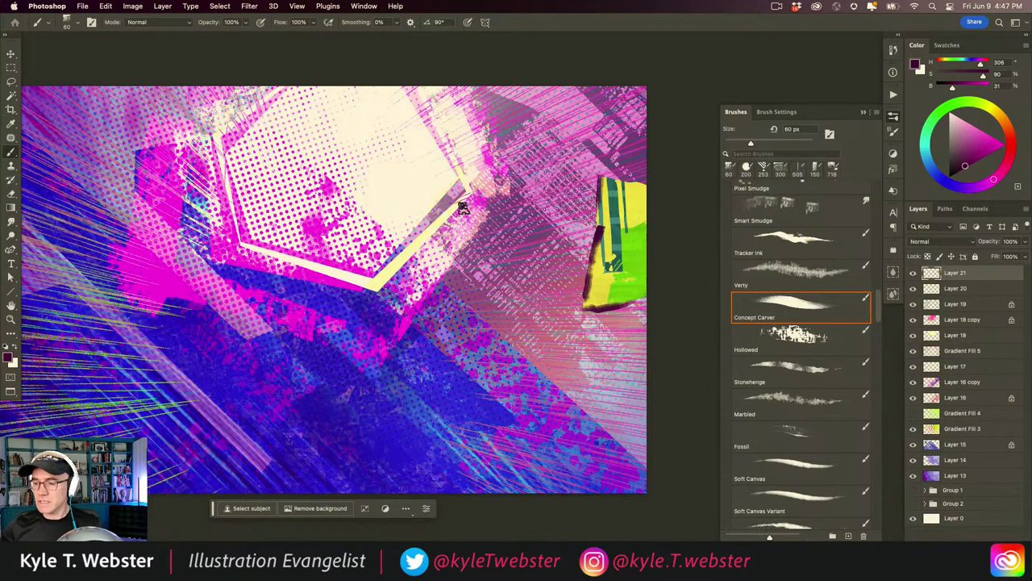
{"action": "scroll", "coordinate": [588, 246], "scroll_direction": "up", "scroll_amount": 2}
{"action": "left_click", "coordinate": [595, 256], "text": "alt"}
{"action": "left_click_drag", "start_coordinate": [598, 216], "coordinate": [591, 318]}
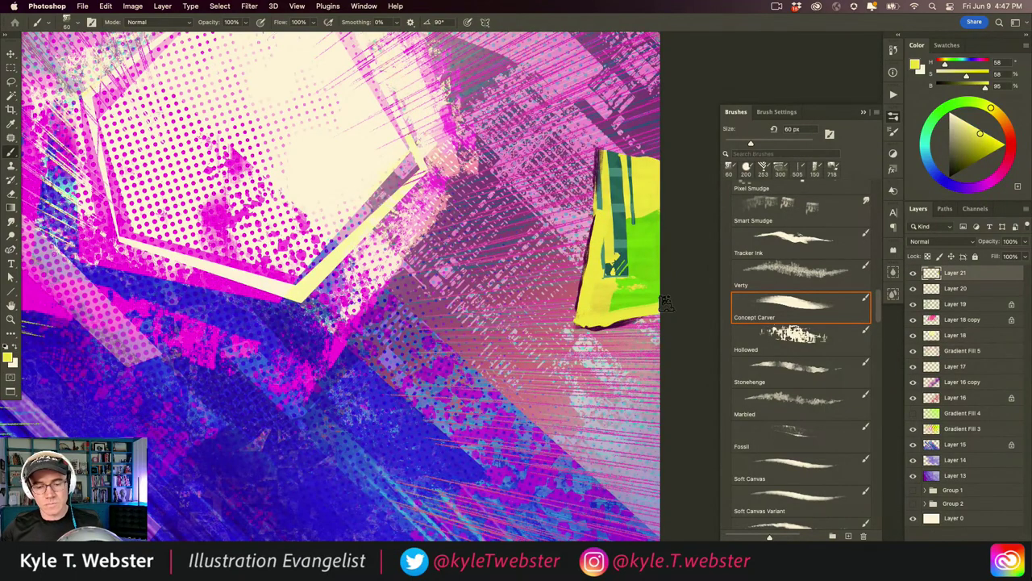
Bring the whole artwork back into view, then switch to the Preview reference screenshots.
{"action": "scroll", "coordinate": [451, 378], "scroll_direction": "down", "scroll_amount": 4}
{"action": "left_click_drag", "start_coordinate": [452, 378], "coordinate": [474, 373]}
{"action": "scroll", "coordinate": [544, 337], "scroll_direction": "up", "scroll_amount": 2}
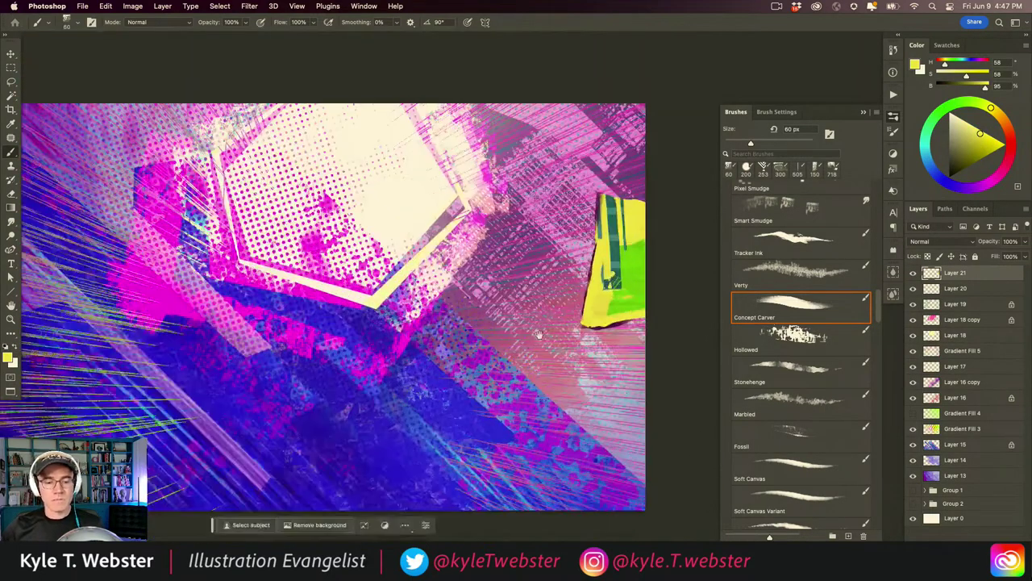
{"action": "scroll", "coordinate": [542, 335], "scroll_direction": "down", "scroll_amount": 2}
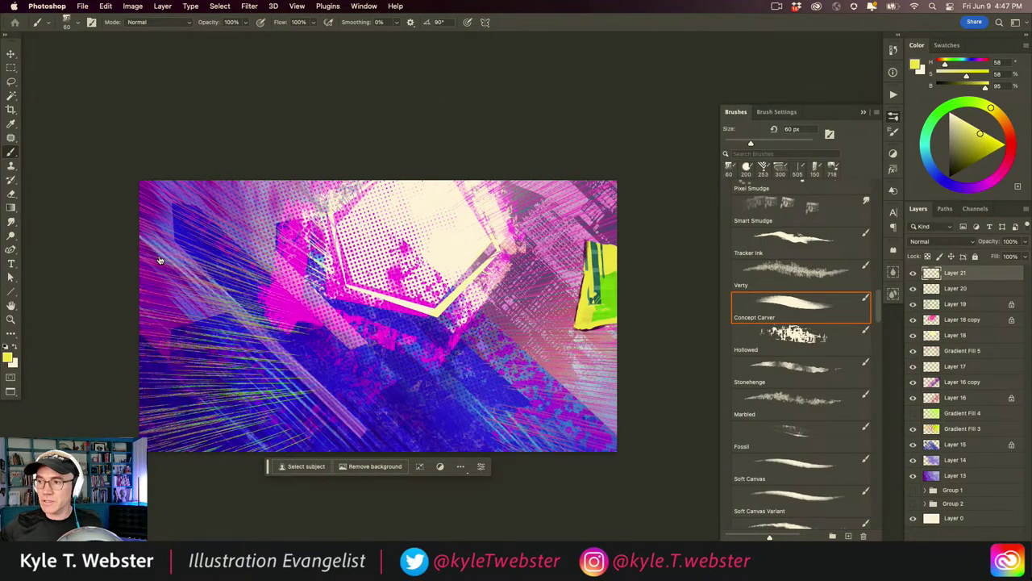
{"action": "key", "text": "super+Tab"}
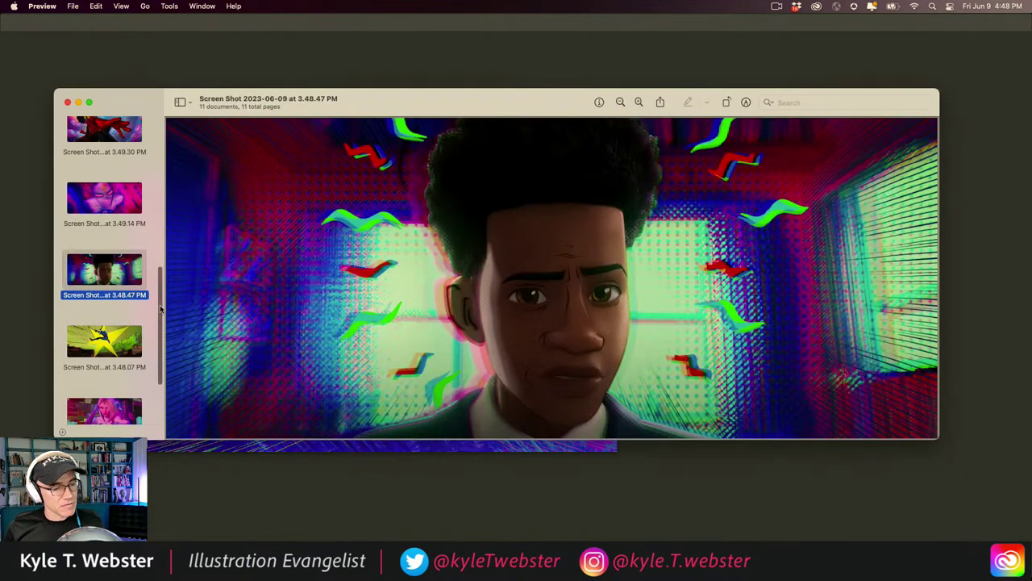
View the Gwen reference screenshot (3.47.11 PM) zoomed out, then return to Photoshop.
{"action": "scroll", "coordinate": [105, 242], "scroll_direction": "up", "scroll_amount": 8}
{"action": "scroll", "coordinate": [86, 148], "scroll_direction": "down", "scroll_amount": 10}
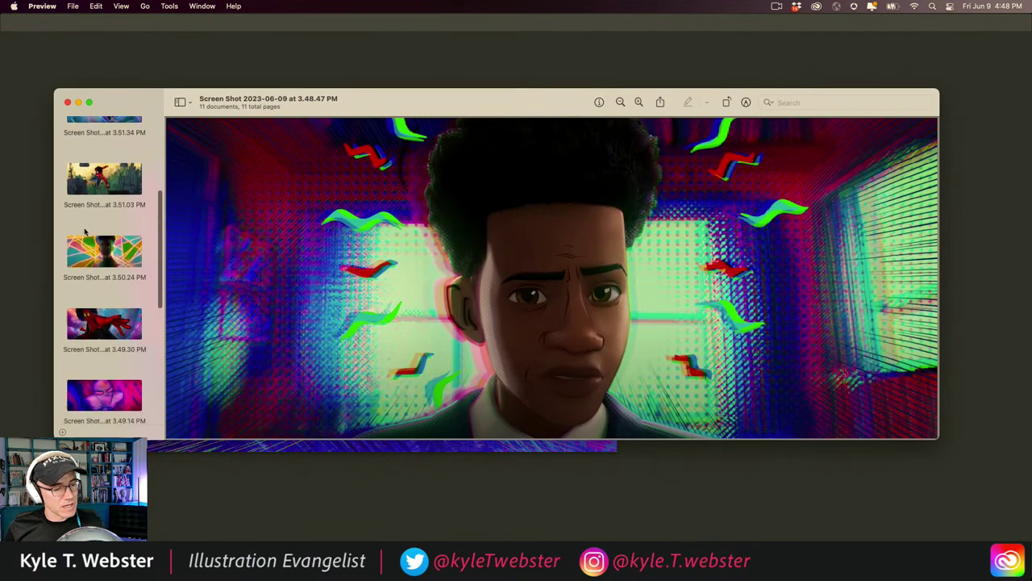
{"action": "left_click", "coordinate": [98, 323]}
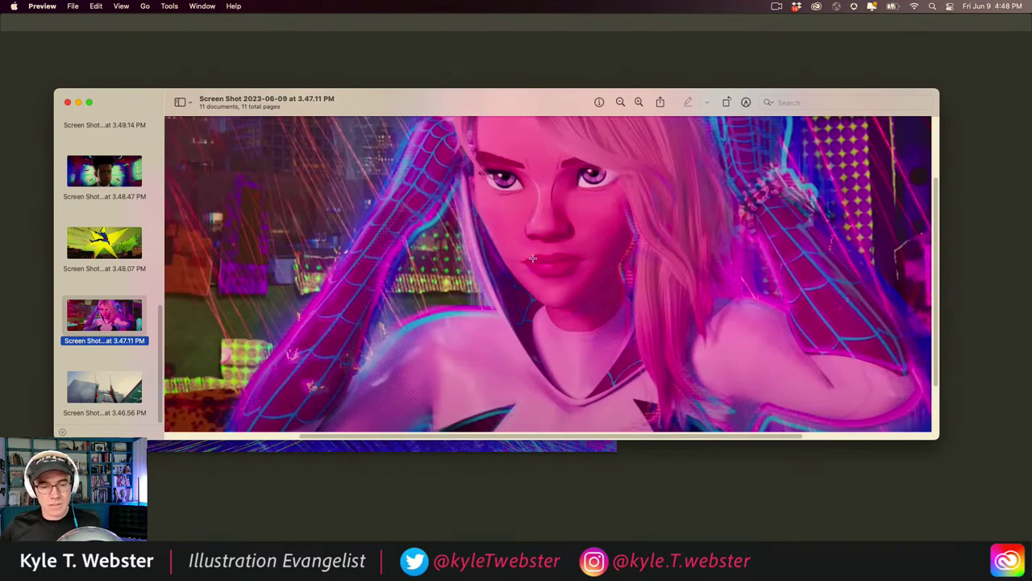
{"action": "left_click", "coordinate": [620, 102]}
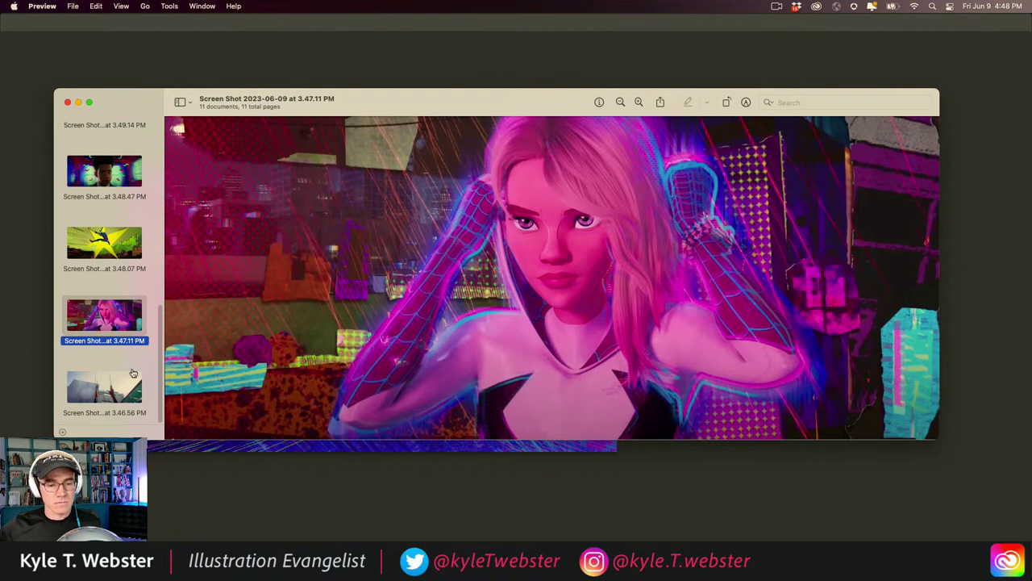
{"action": "key", "text": "super+Tab"}
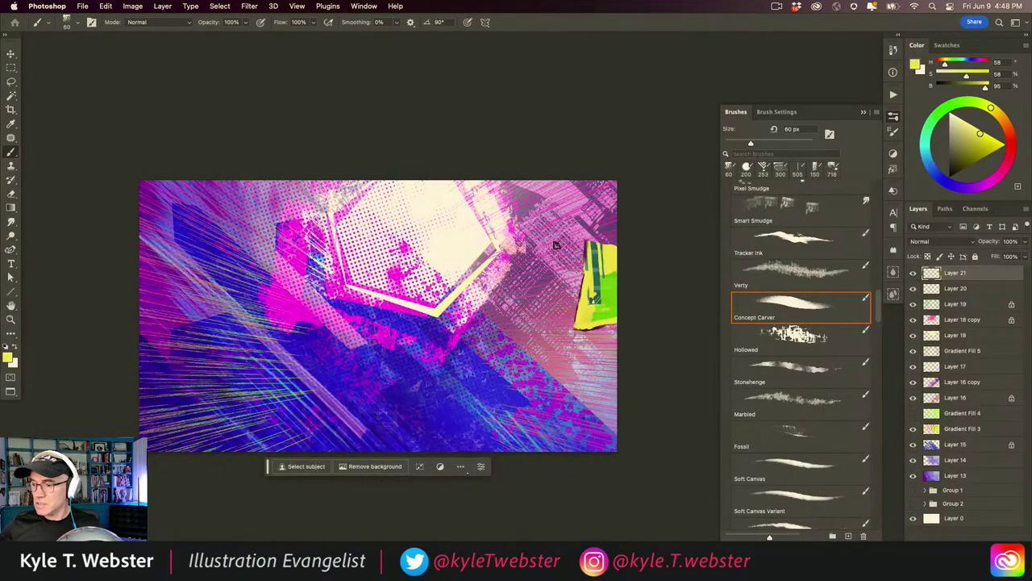
Shift the top layer's hue to +136 with Hue/Saturation, making the patch cyan and blue.
{"action": "key", "text": "super+u"}
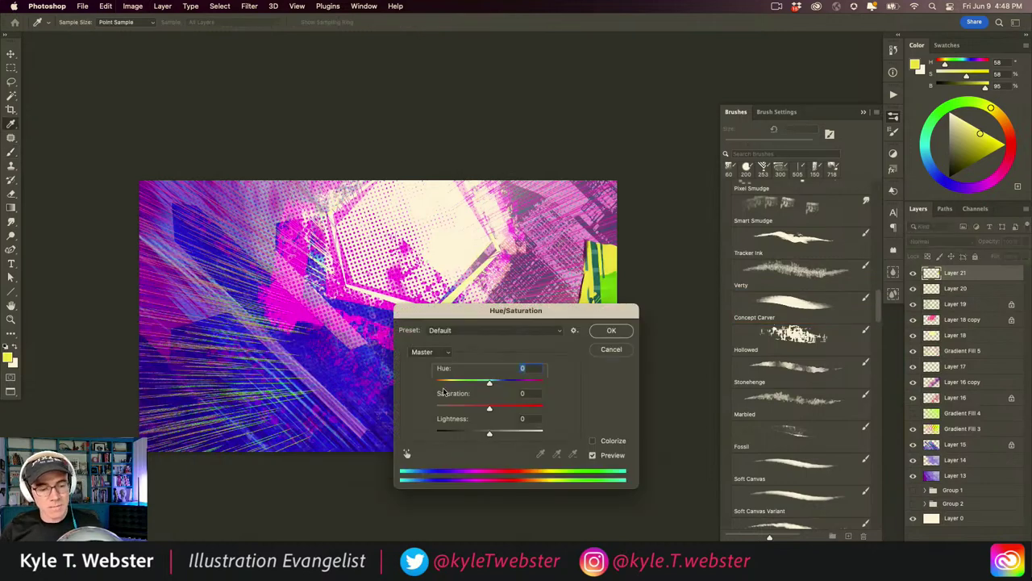
{"action": "left_click_drag", "start_coordinate": [489, 387], "coordinate": [534, 382]}
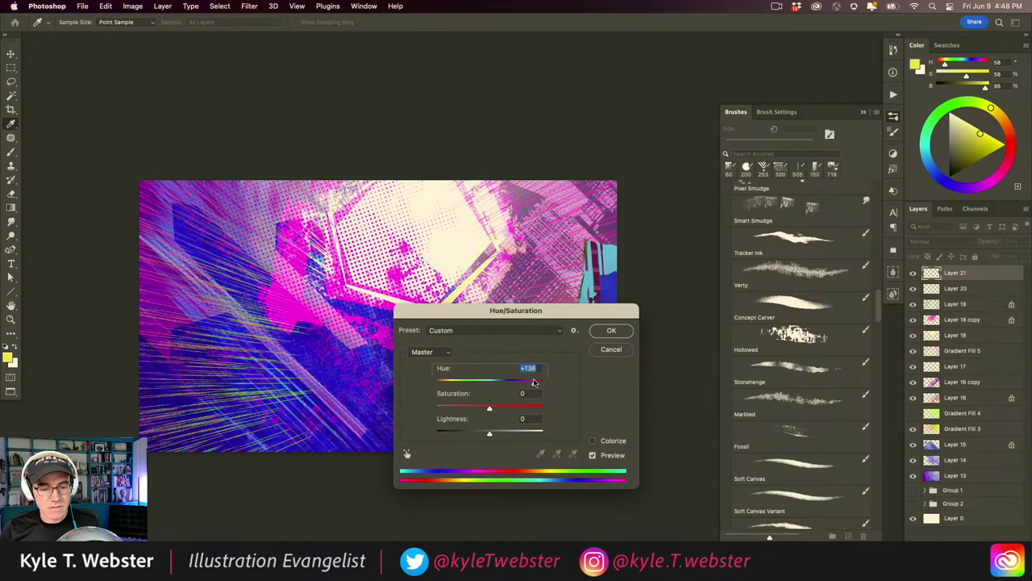
{"action": "left_click", "coordinate": [611, 330]}
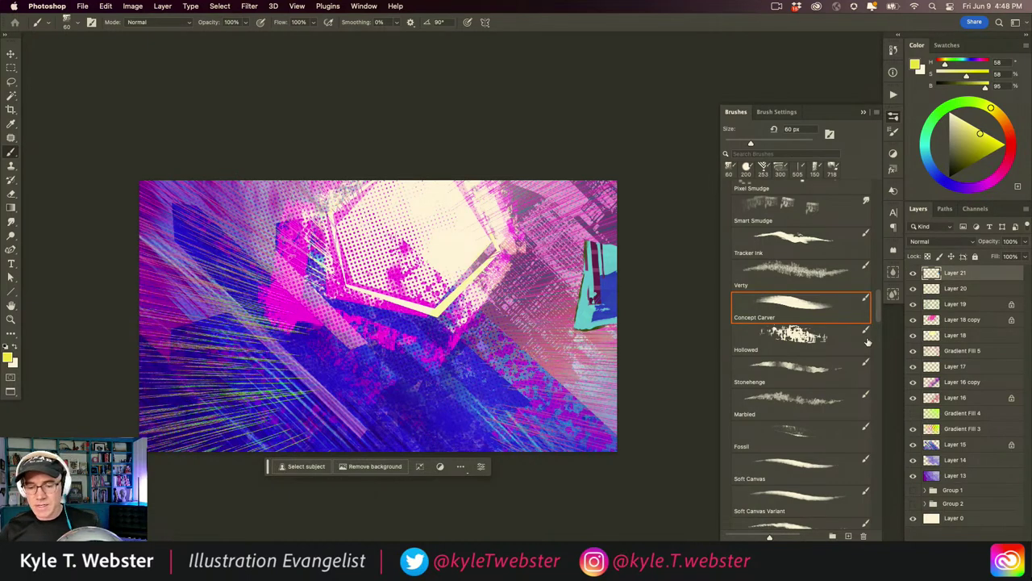
Load Kyle's Manga - Fill Diag R brush, pick a pale yellow, and add a new layer.
{"action": "scroll", "coordinate": [868, 342], "scroll_direction": "up", "scroll_amount": 15}
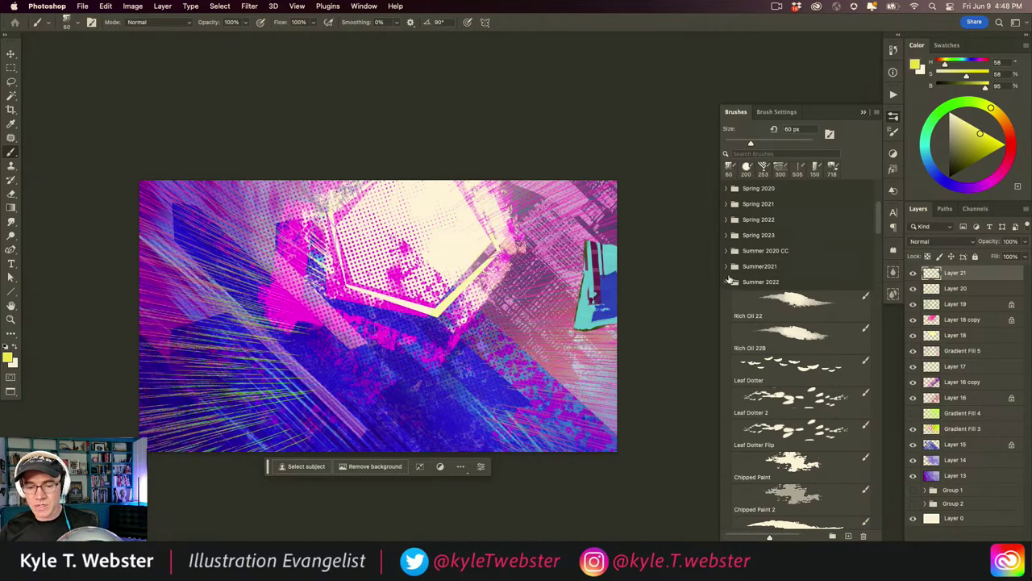
{"action": "left_click", "coordinate": [730, 280]}
{"action": "scroll", "coordinate": [762, 307], "scroll_direction": "down", "scroll_amount": 10}
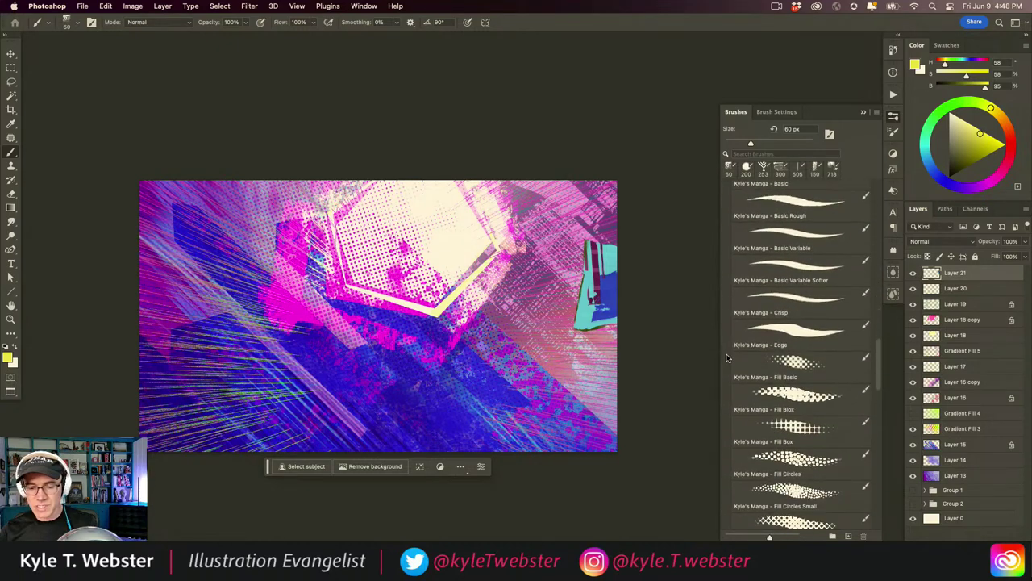
{"action": "scroll", "coordinate": [774, 371], "scroll_direction": "down", "scroll_amount": 6}
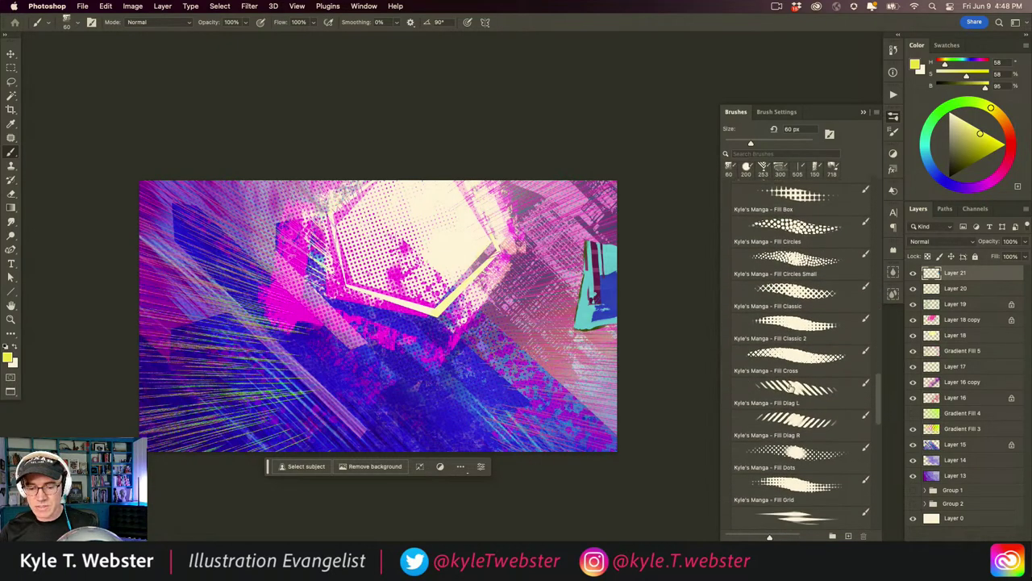
{"action": "left_click", "coordinate": [783, 420]}
{"action": "scroll", "coordinate": [596, 323], "scroll_direction": "up", "scroll_amount": 3}
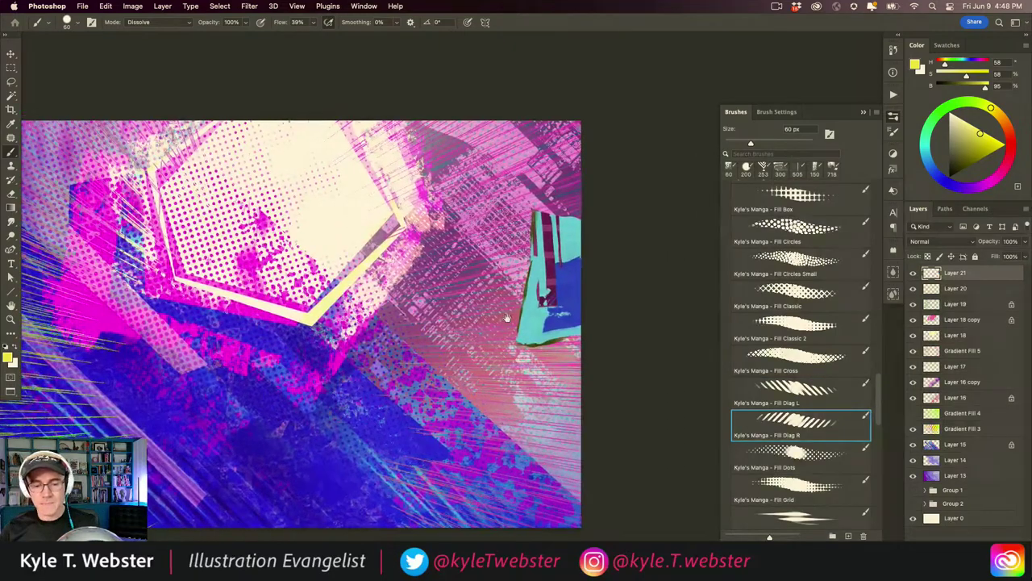
{"action": "left_click", "coordinate": [992, 139]}
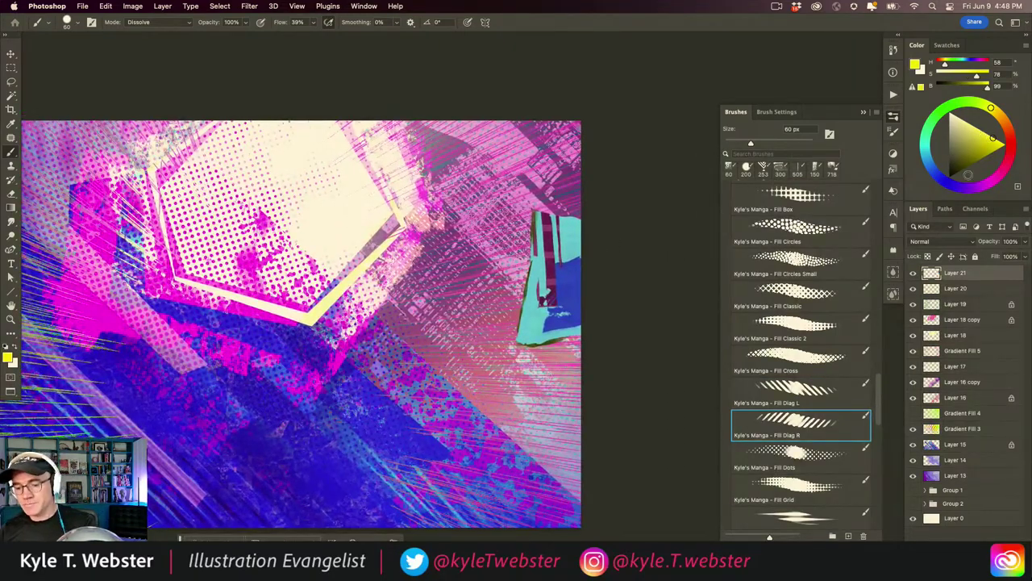
{"action": "key", "text": "super+alt+shift+n"}
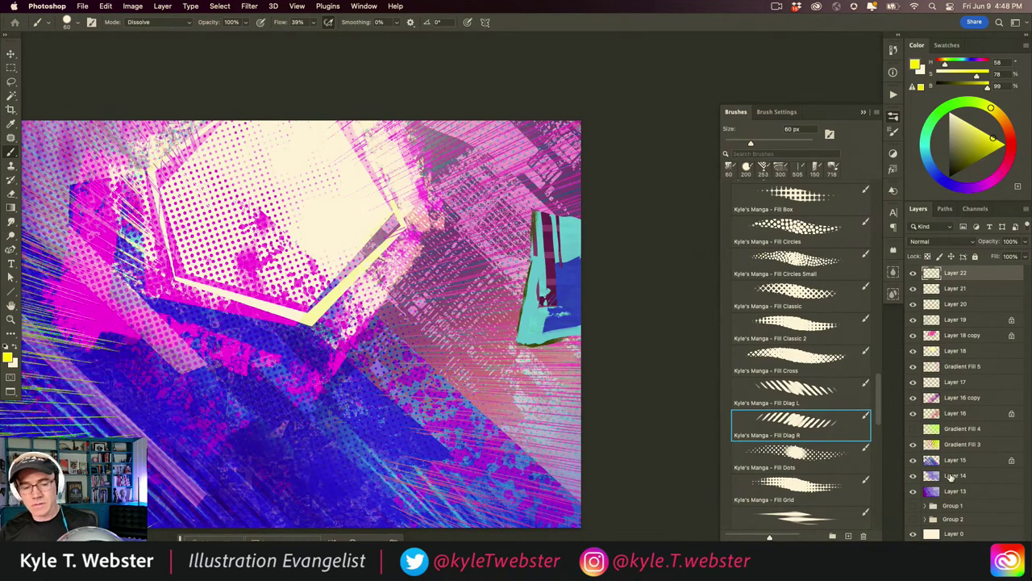
{"action": "left_click", "coordinate": [970, 123]}
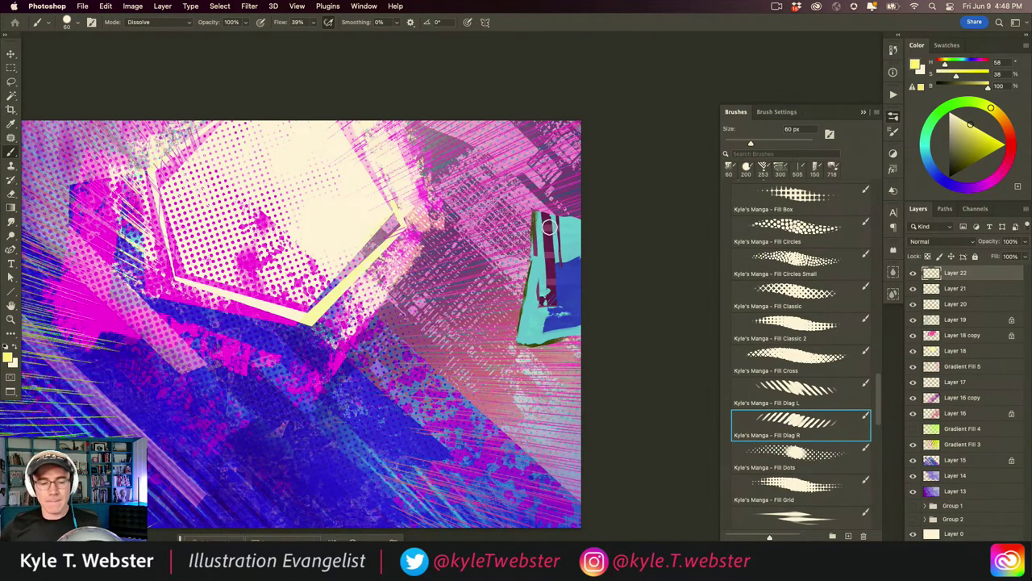
Brush diagonal hatching over the cyan shape, undo the last stroke, and set the layer to Overlay.
{"action": "mouse_move", "coordinate": [580, 249]}
{"action": "left_mouse_down"}
{"action": "mouse_move", "coordinate": [557, 234]}
{"action": "mouse_move", "coordinate": [533, 242]}
{"action": "mouse_move", "coordinate": [581, 263]}
{"action": "mouse_move", "coordinate": [561, 322]}
{"action": "mouse_move", "coordinate": [536, 314]}
{"action": "mouse_move", "coordinate": [510, 331]}
{"action": "mouse_move", "coordinate": [569, 349]}
{"action": "mouse_move", "coordinate": [485, 345]}
{"action": "left_mouse_up"}
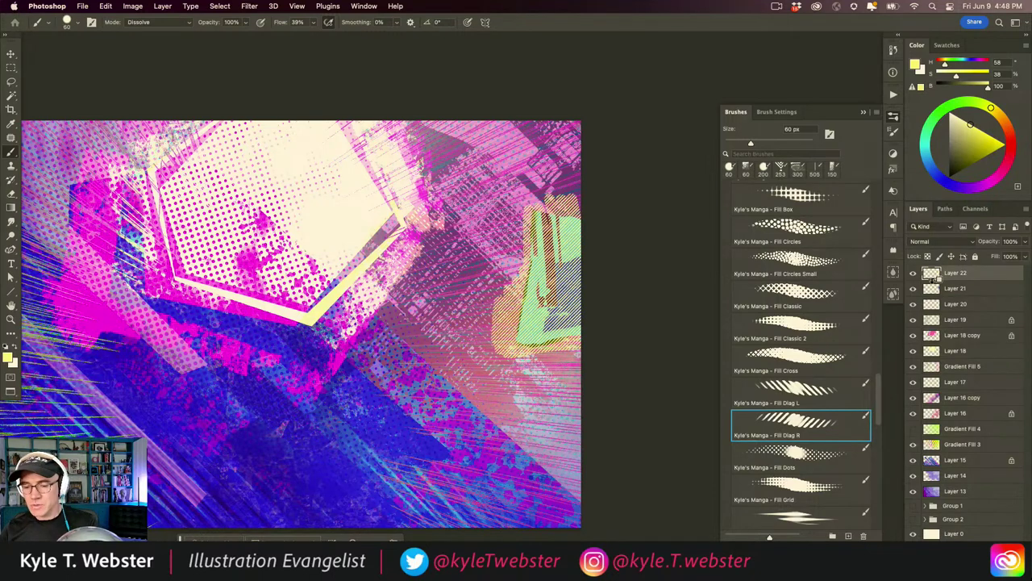
{"action": "key", "text": "super+z"}
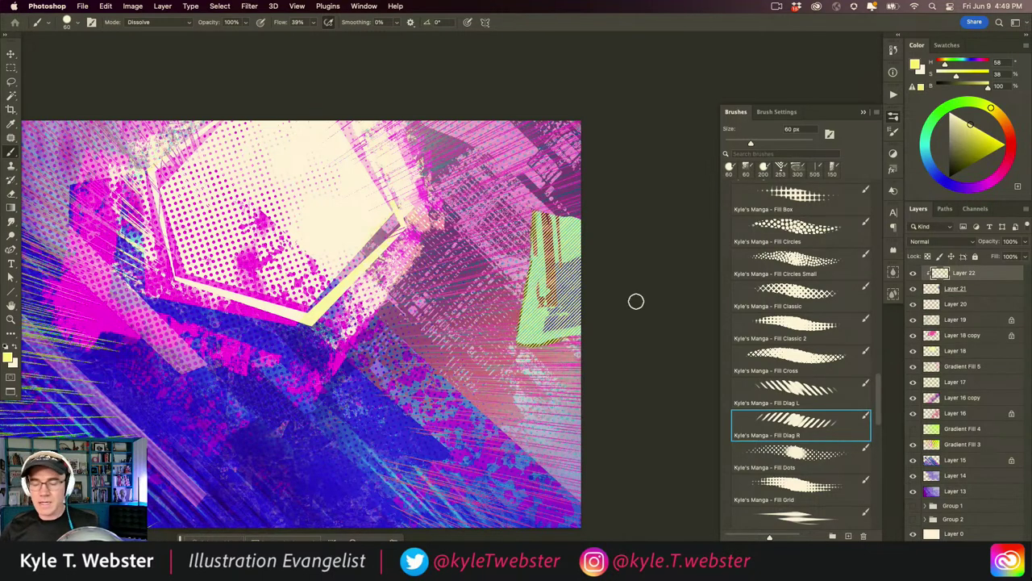
{"action": "left_click", "coordinate": [924, 241]}
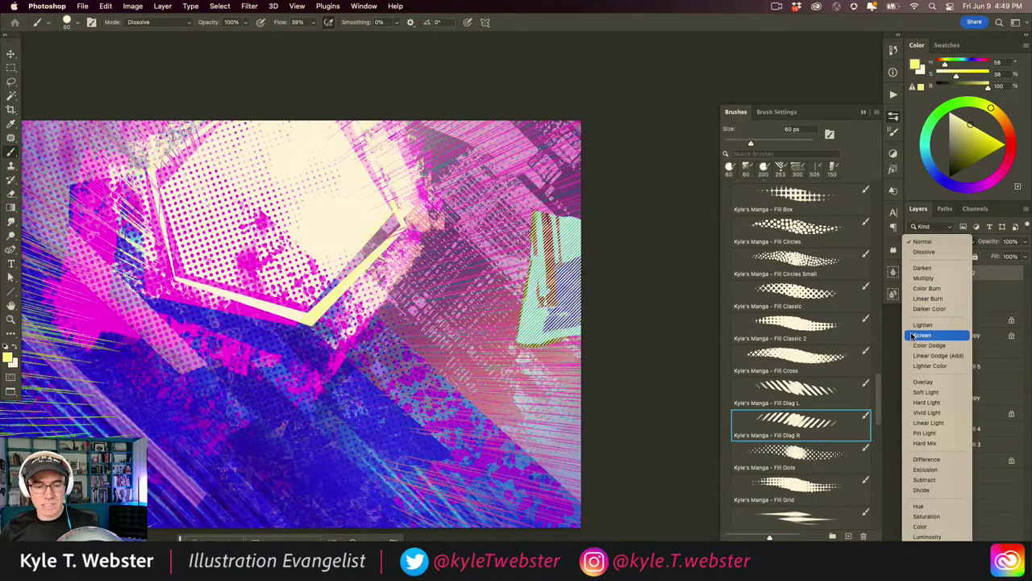
{"action": "left_click", "coordinate": [920, 383]}
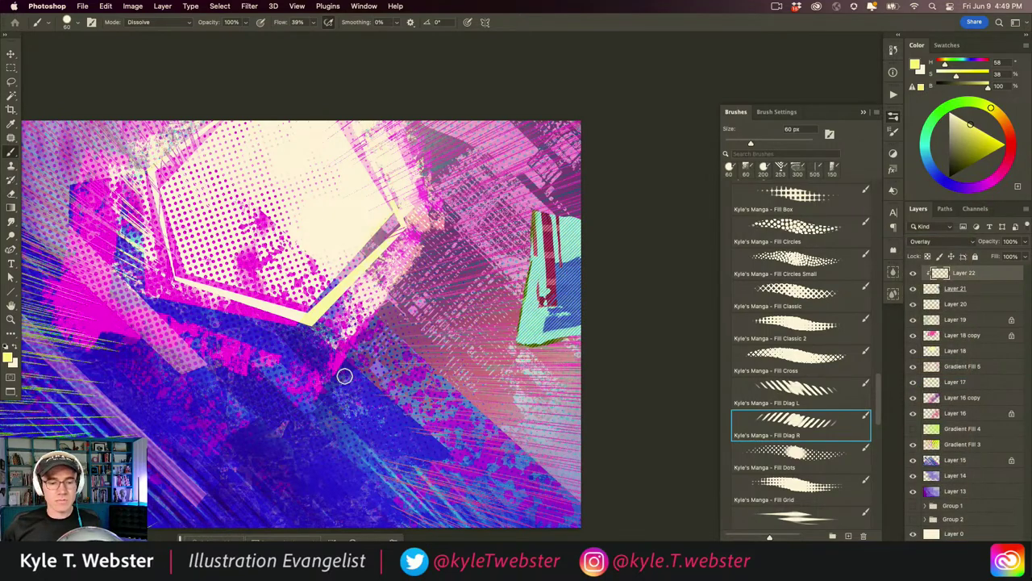
{"action": "key", "text": "super+minus"}
{"action": "left_click_drag", "start_coordinate": [321, 421], "coordinate": [369, 392]}
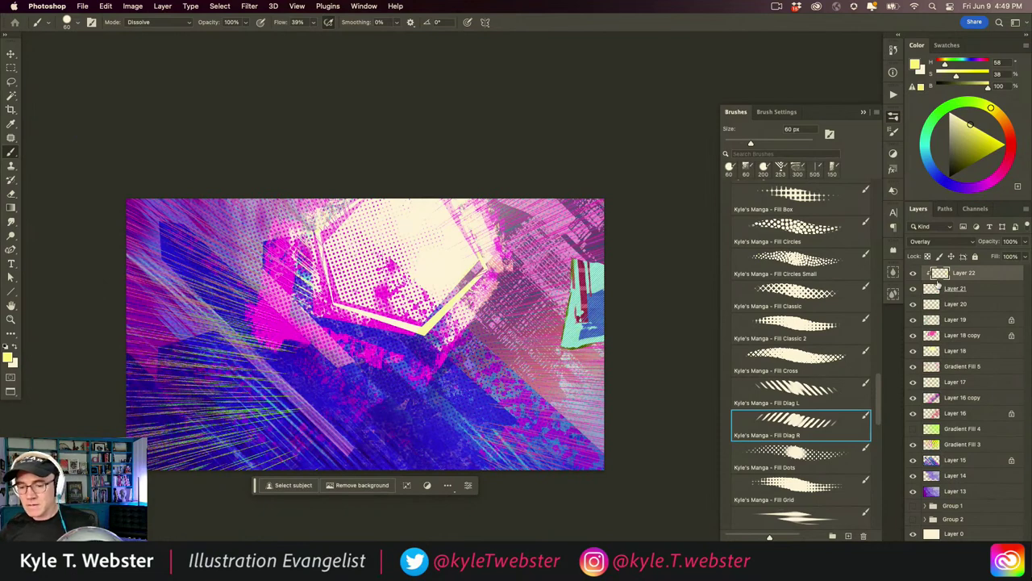
{"action": "left_click", "coordinate": [933, 288]}
Merge the hatching layer down into Layer 22 and adjust its tones with Curves.
{"action": "key", "text": "Delete"}
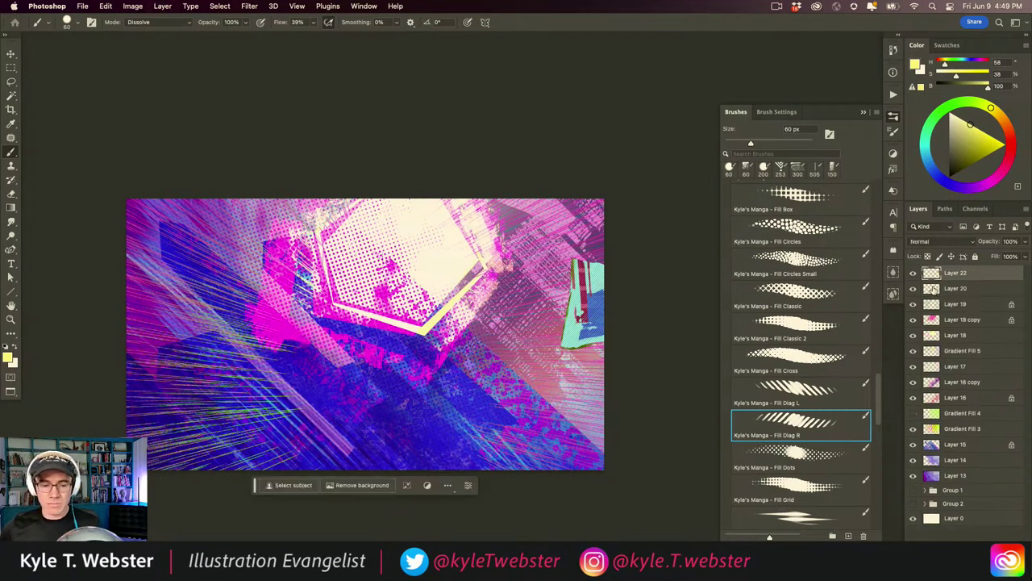
{"action": "key", "text": "super+m"}
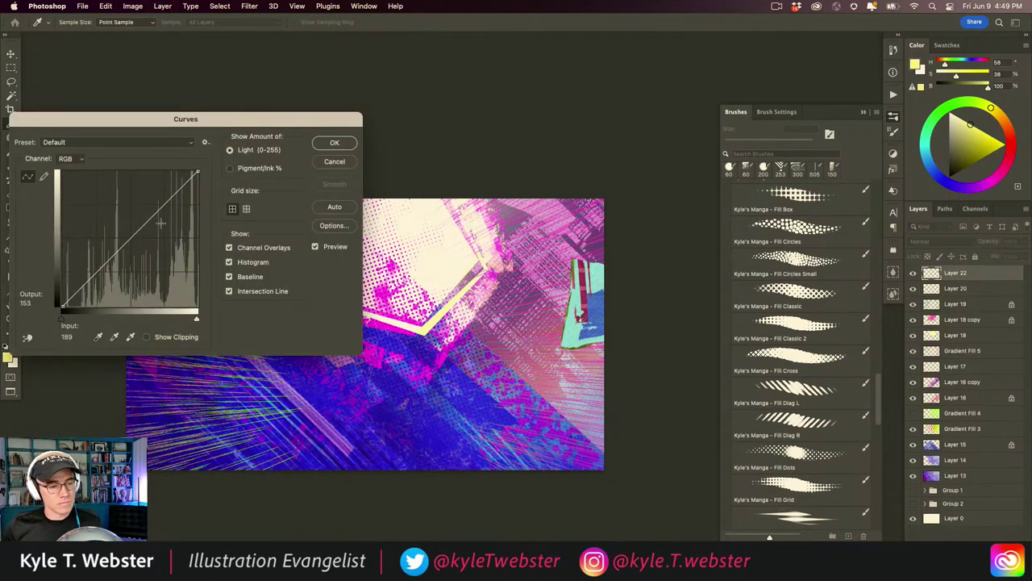
{"action": "mouse_move", "coordinate": [143, 225]}
{"action": "left_mouse_down"}
{"action": "mouse_move", "coordinate": [143, 242]}
{"action": "mouse_move", "coordinate": [138, 227]}
{"action": "mouse_move", "coordinate": [148, 232]}
{"action": "left_mouse_up"}
{"action": "left_click", "coordinate": [199, 190]}
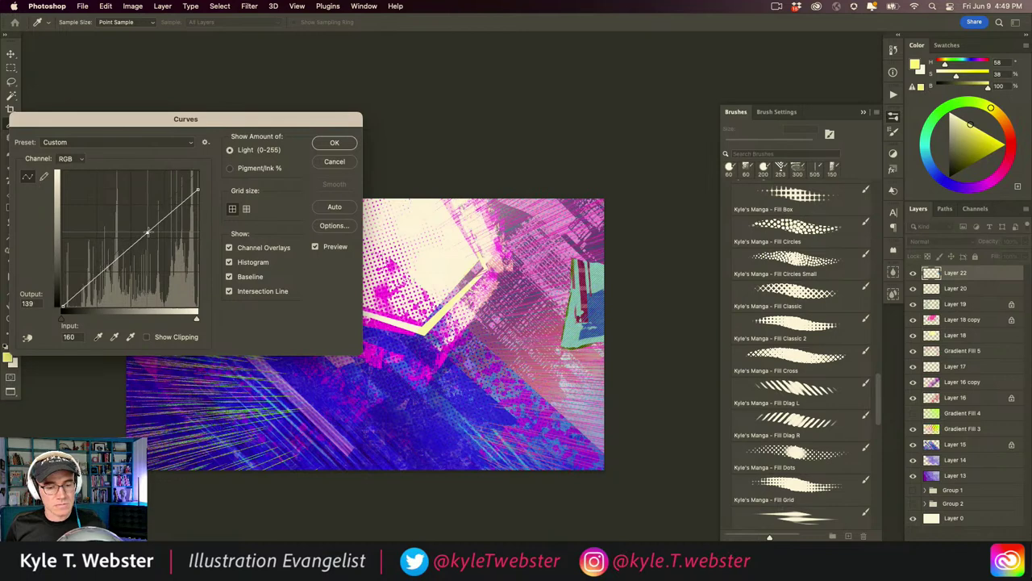
{"action": "left_click", "coordinate": [335, 145]}
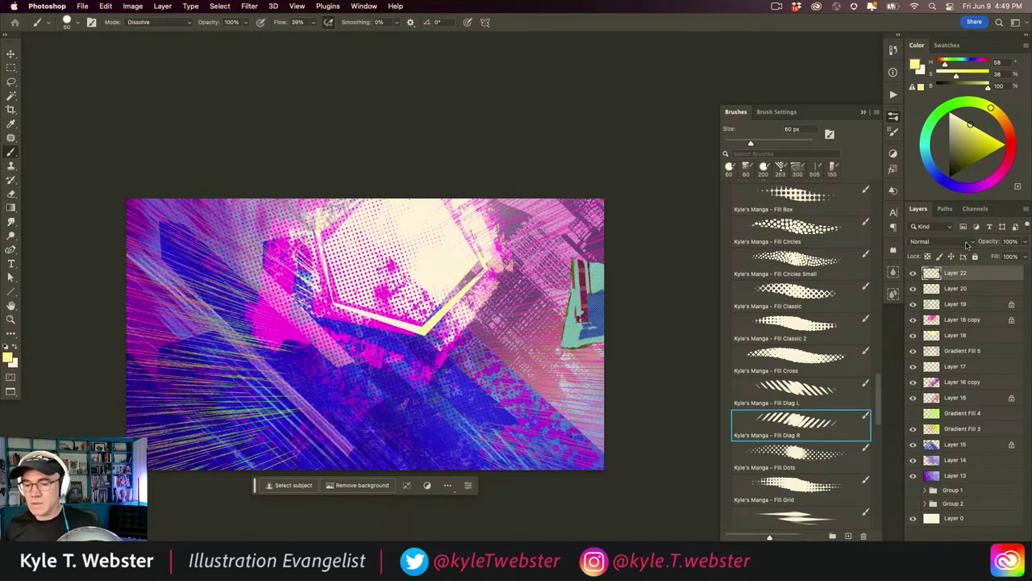
Set Layer 22 to Vivid Light blend mode at 60% opacity.
{"action": "left_click", "coordinate": [920, 242]}
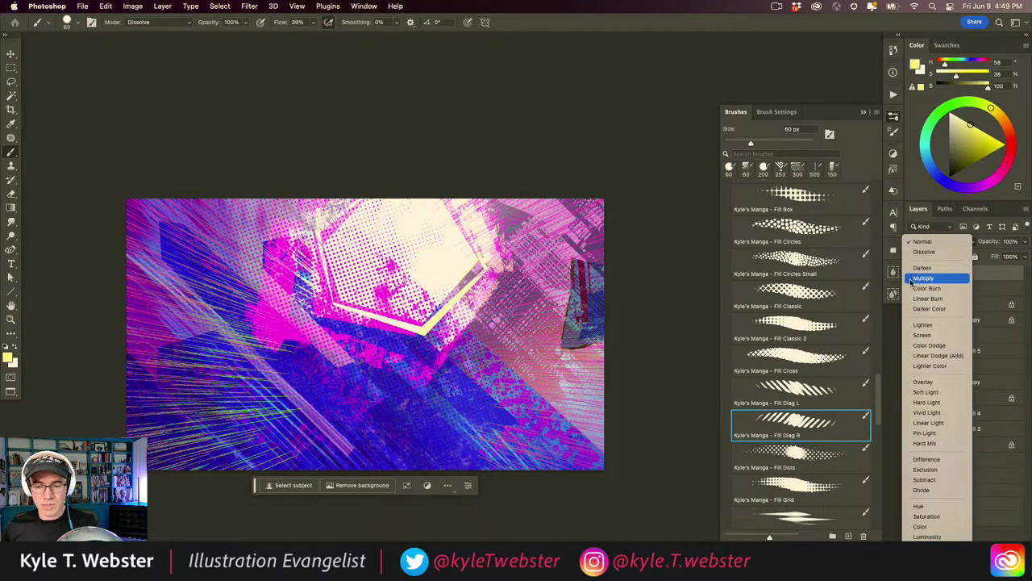
{"action": "left_click", "coordinate": [914, 413]}
{"action": "left_click", "coordinate": [1013, 241]}
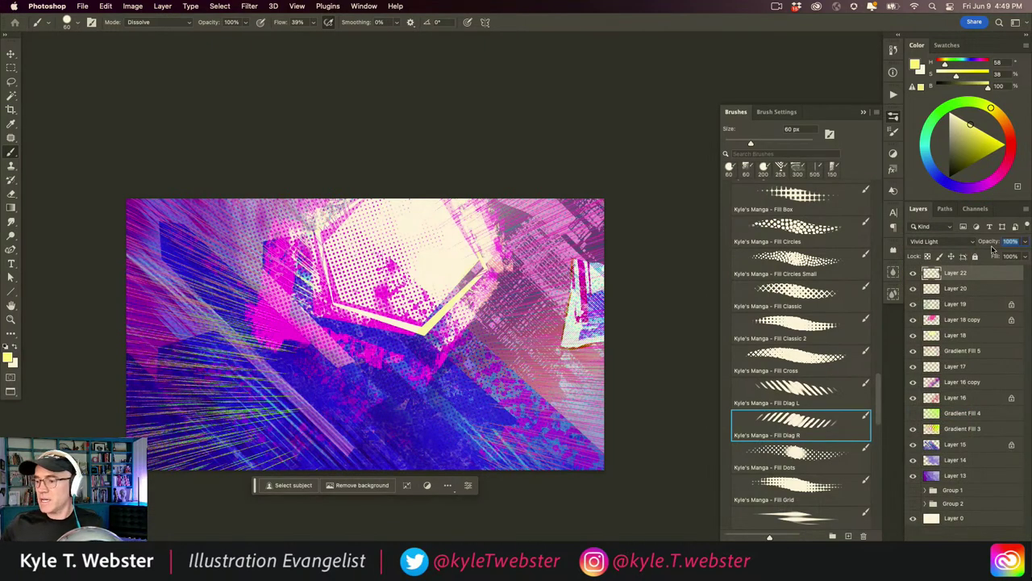
{"action": "type", "text": "60"}
Fit the whole artwork in the window and add a new empty Layer 23 on top.
{"action": "scroll", "coordinate": [379, 363], "scroll_direction": "up", "scroll_amount": 5}
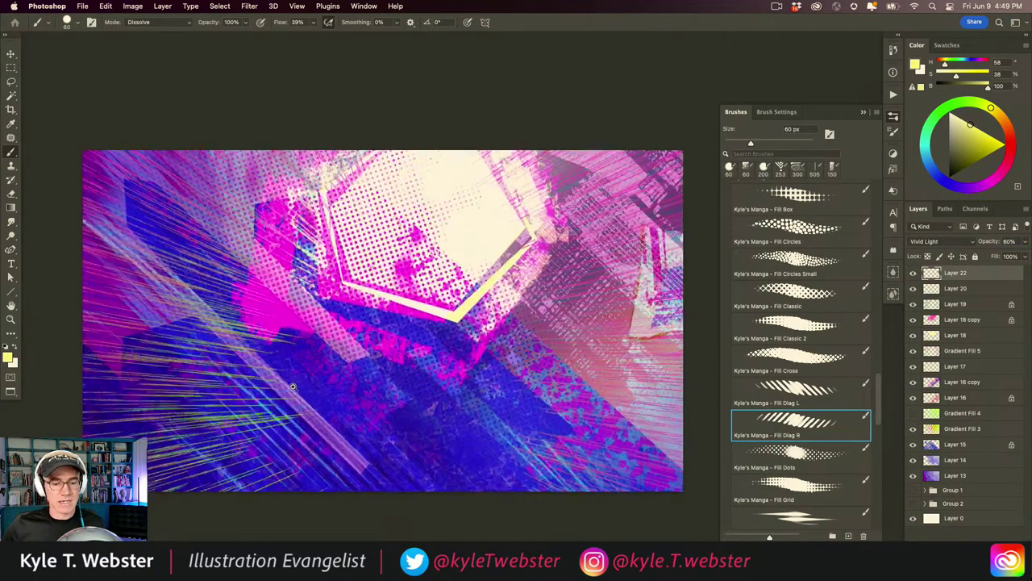
{"action": "key", "text": "super+0"}
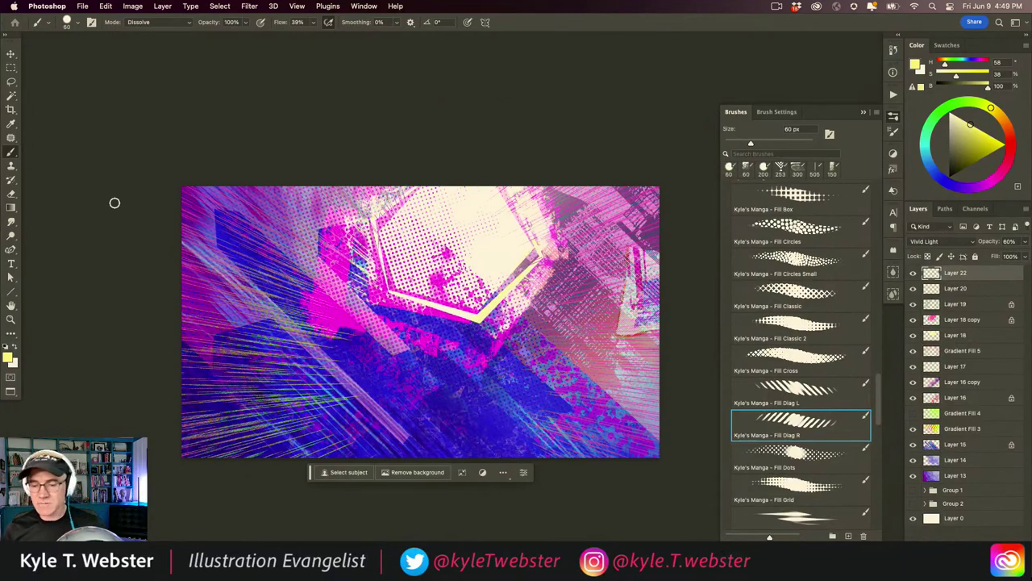
{"action": "key", "text": "super+shift+alt+n"}
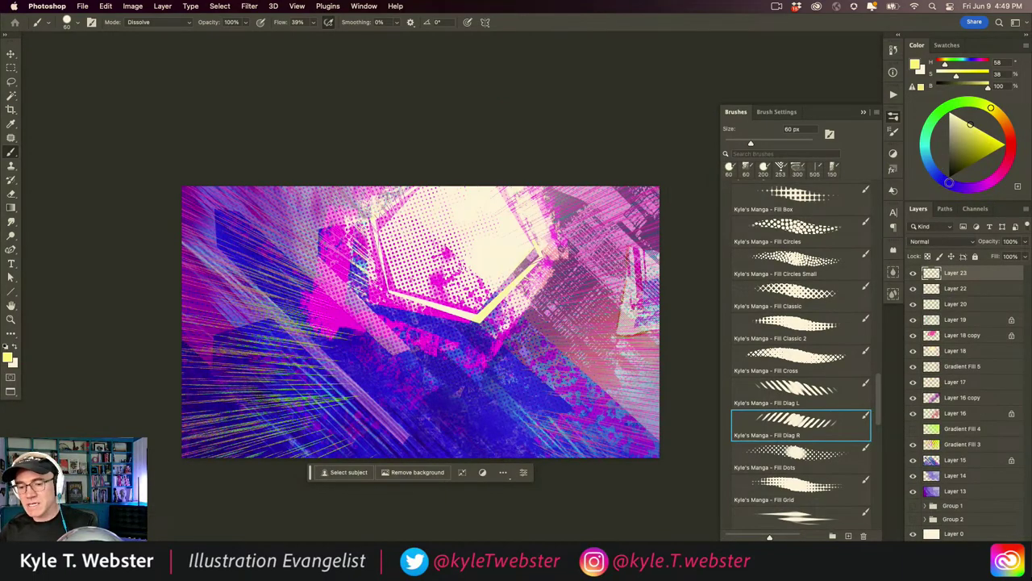
Pick a dark navy blue (H 244, S 85, B 35) as the paint colour.
{"action": "left_click", "coordinate": [949, 183]}
{"action": "left_click", "coordinate": [966, 164]}
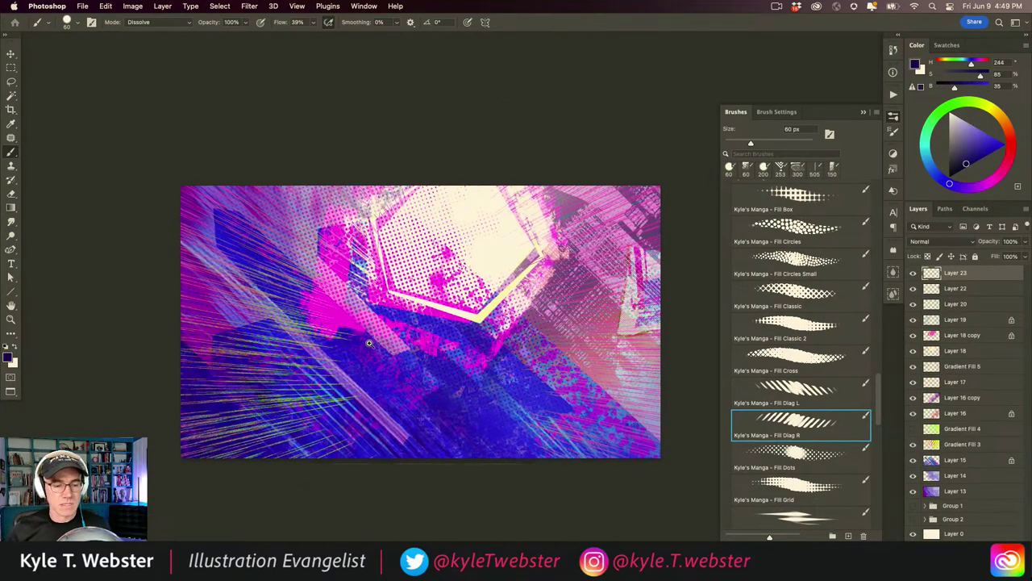
{"action": "scroll", "coordinate": [332, 324], "scroll_direction": "up", "scroll_amount": 3}
{"action": "scroll", "coordinate": [856, 345], "scroll_direction": "up", "scroll_amount": 15}
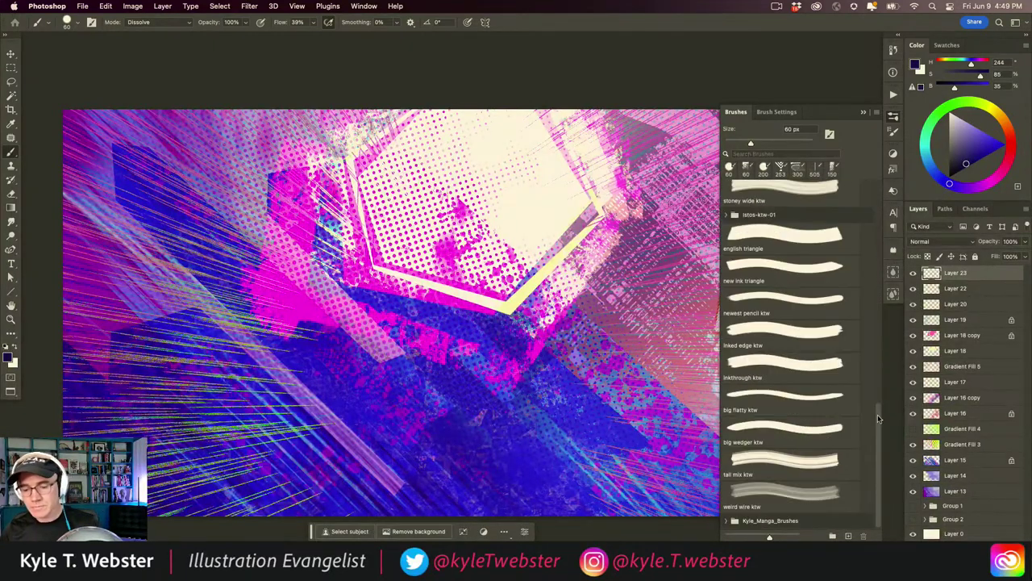
{"action": "mouse_move", "coordinate": [879, 419]}
{"action": "left_mouse_down"}
{"action": "mouse_move", "coordinate": [876, 283]}
{"action": "mouse_move", "coordinate": [721, 274]}
{"action": "mouse_move", "coordinate": [719, 210]}
{"action": "mouse_move", "coordinate": [723, 242]}
{"action": "left_mouse_up"}
Choose the Shahn brush from the Spring 2019 set, discard a test stroke, and shrink it to 80 px.
{"action": "left_click", "coordinate": [725, 248]}
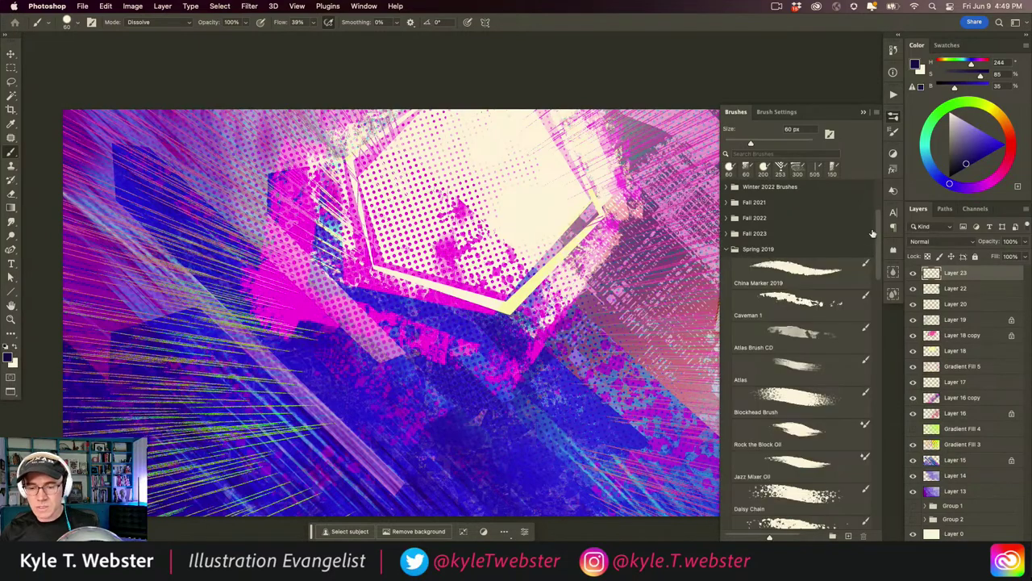
{"action": "scroll", "coordinate": [872, 233], "scroll_direction": "down", "scroll_amount": 15}
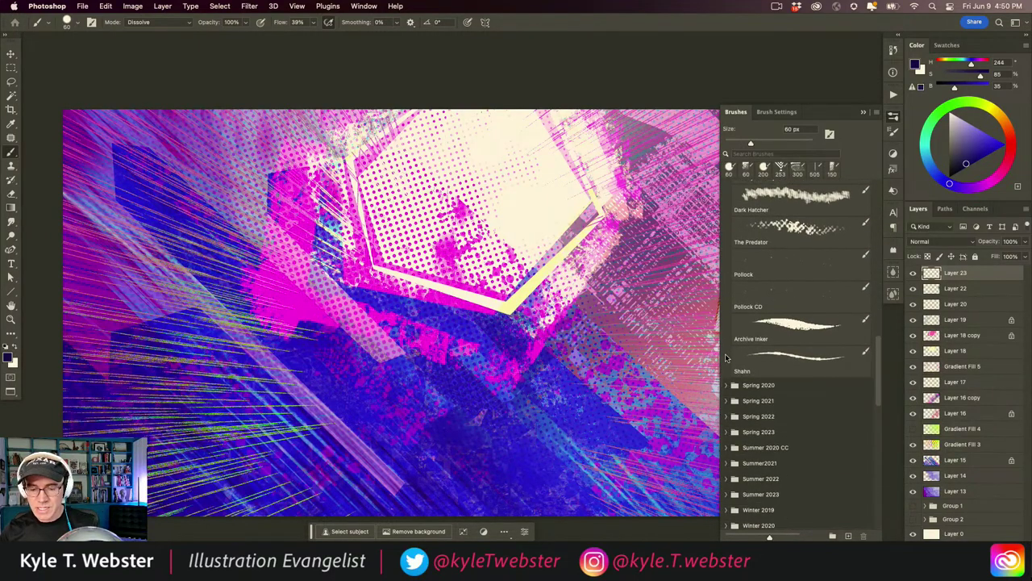
{"action": "left_click", "coordinate": [784, 352]}
{"action": "left_click_drag", "start_coordinate": [453, 211], "coordinate": [442, 287]}
{"action": "key", "text": "super+z"}
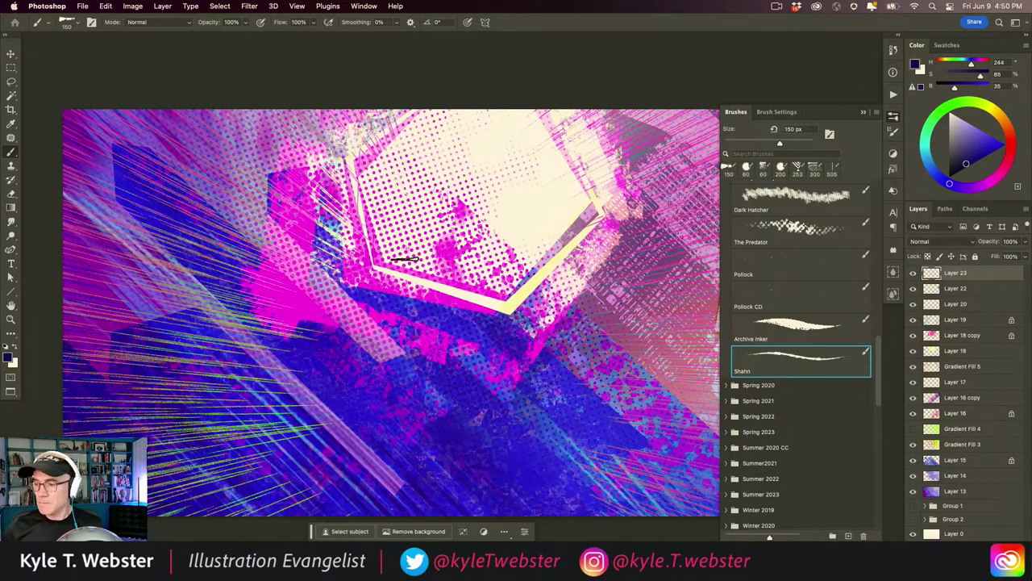
{"action": "key", "text": "bracketleft"}
{"action": "key", "text": "bracketleft"}
{"action": "key", "text": "bracketleft"}
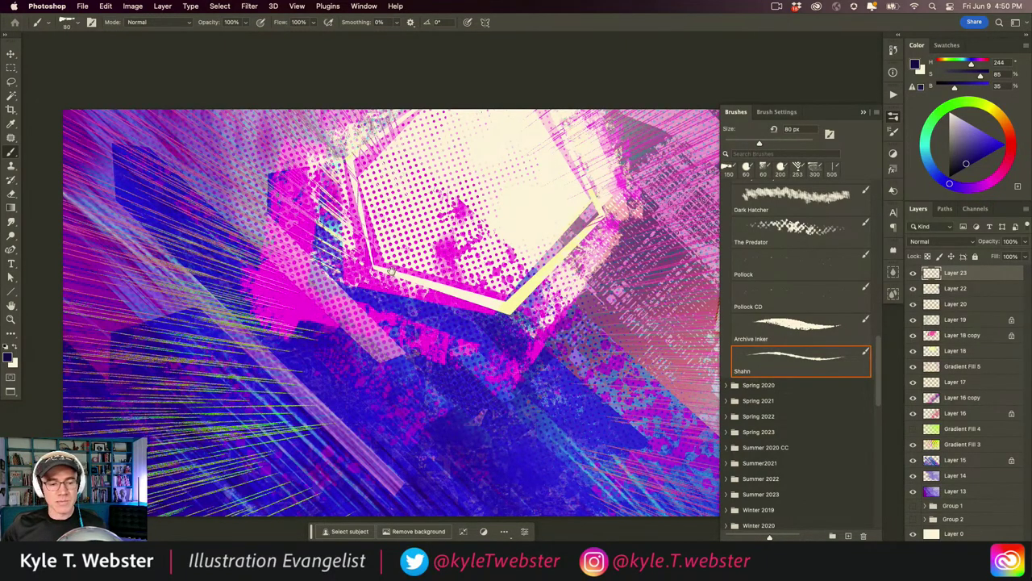
{"action": "scroll", "coordinate": [400, 257], "scroll_direction": "up", "scroll_amount": 3}
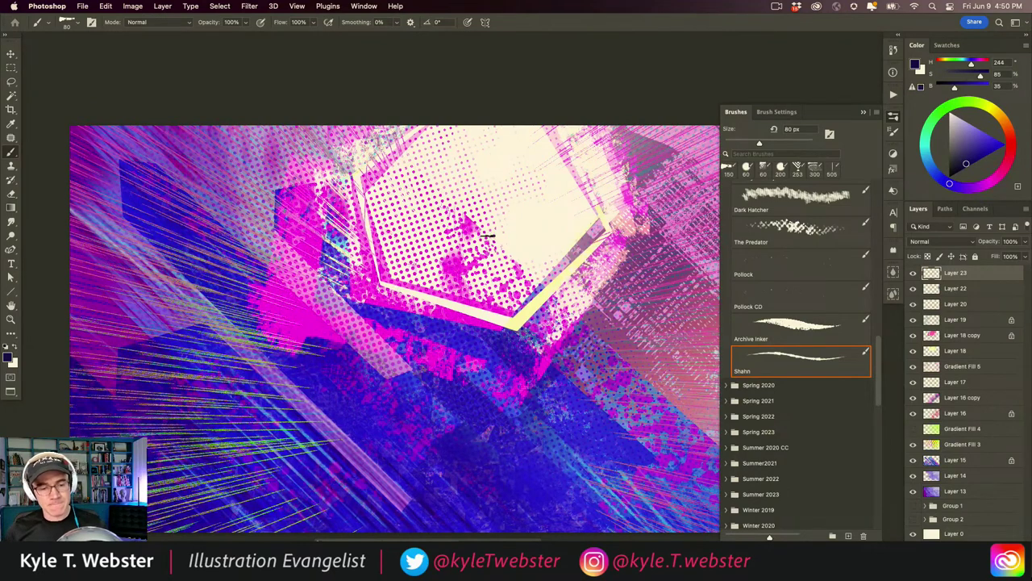
Sketch the crouching figure's head, body outline and reaching arm in navy ink, redoing the head side.
{"action": "mouse_move", "coordinate": [497, 225]}
{"action": "left_mouse_down"}
{"action": "mouse_move", "coordinate": [460, 249]}
{"action": "mouse_move", "coordinate": [506, 235]}
{"action": "mouse_move", "coordinate": [484, 277]}
{"action": "mouse_move", "coordinate": [474, 276]}
{"action": "mouse_move", "coordinate": [486, 251]}
{"action": "mouse_move", "coordinate": [469, 237]}
{"action": "mouse_move", "coordinate": [482, 255]}
{"action": "mouse_move", "coordinate": [476, 243]}
{"action": "mouse_move", "coordinate": [472, 251]}
{"action": "mouse_move", "coordinate": [505, 243]}
{"action": "mouse_move", "coordinate": [496, 257]}
{"action": "mouse_move", "coordinate": [492, 237]}
{"action": "mouse_move", "coordinate": [451, 232]}
{"action": "mouse_move", "coordinate": [463, 227]}
{"action": "mouse_move", "coordinate": [420, 239]}
{"action": "mouse_move", "coordinate": [414, 278]}
{"action": "mouse_move", "coordinate": [450, 364]}
{"action": "mouse_move", "coordinate": [492, 404]}
{"action": "mouse_move", "coordinate": [445, 276]}
{"action": "left_mouse_up"}
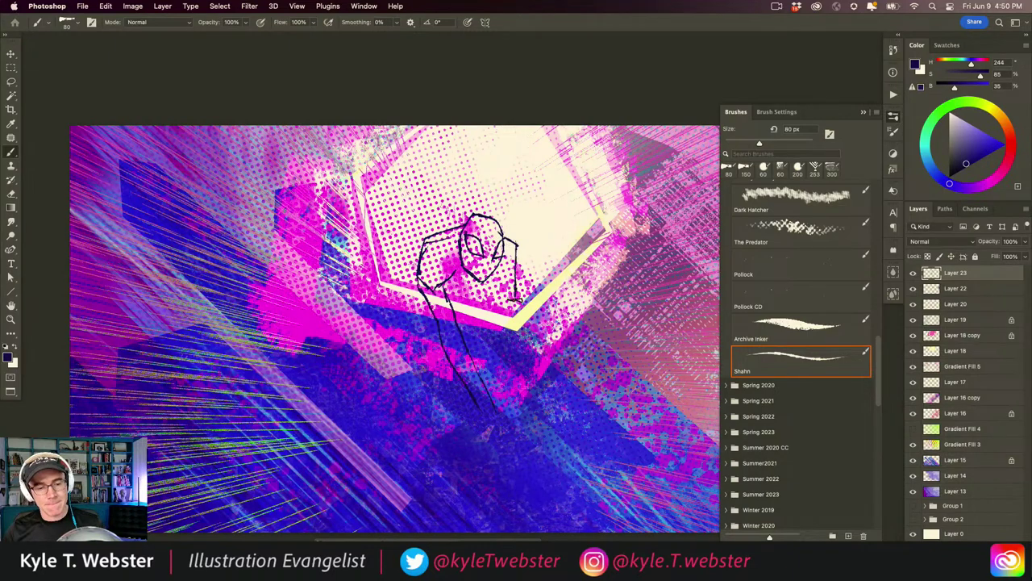
{"action": "mouse_move", "coordinate": [508, 238]}
{"action": "left_mouse_down"}
{"action": "mouse_move", "coordinate": [523, 247]}
{"action": "mouse_move", "coordinate": [520, 268]}
{"action": "mouse_move", "coordinate": [591, 312]}
{"action": "mouse_move", "coordinate": [492, 271]}
{"action": "left_mouse_up"}
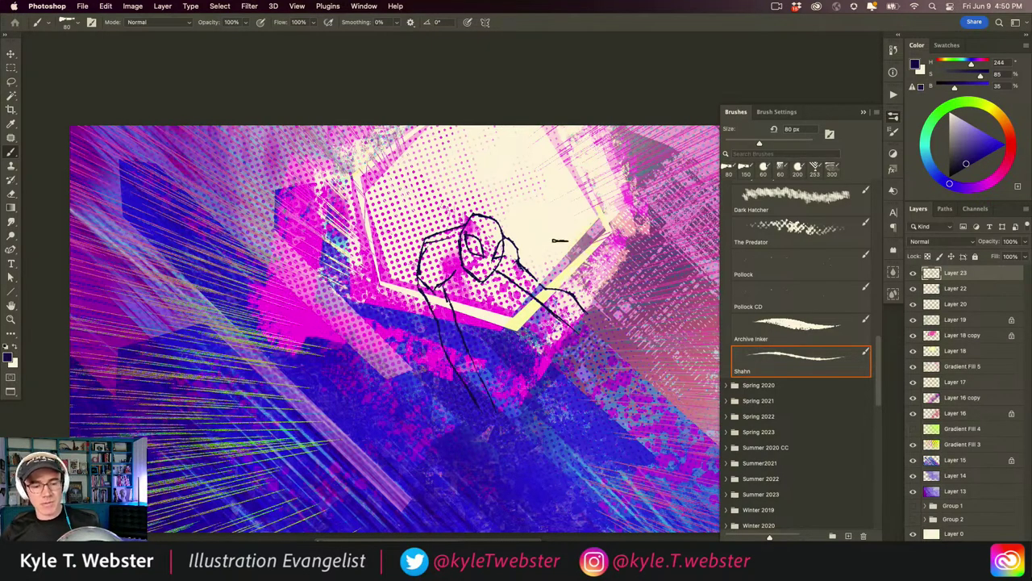
{"action": "scroll", "coordinate": [517, 319], "scroll_direction": "right", "scroll_amount": 3}
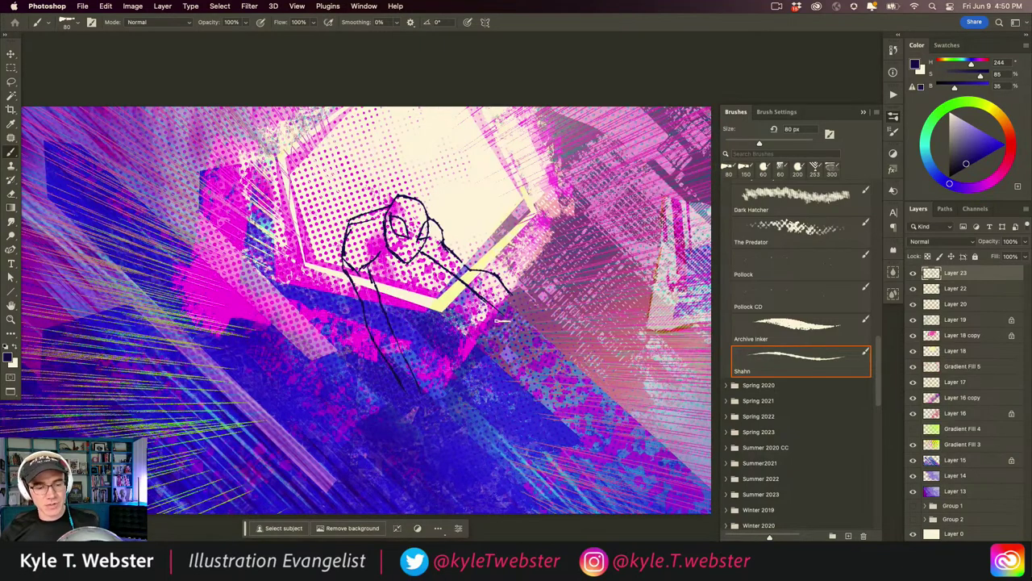
{"action": "key", "text": "super+z"}
{"action": "key", "text": "super+z"}
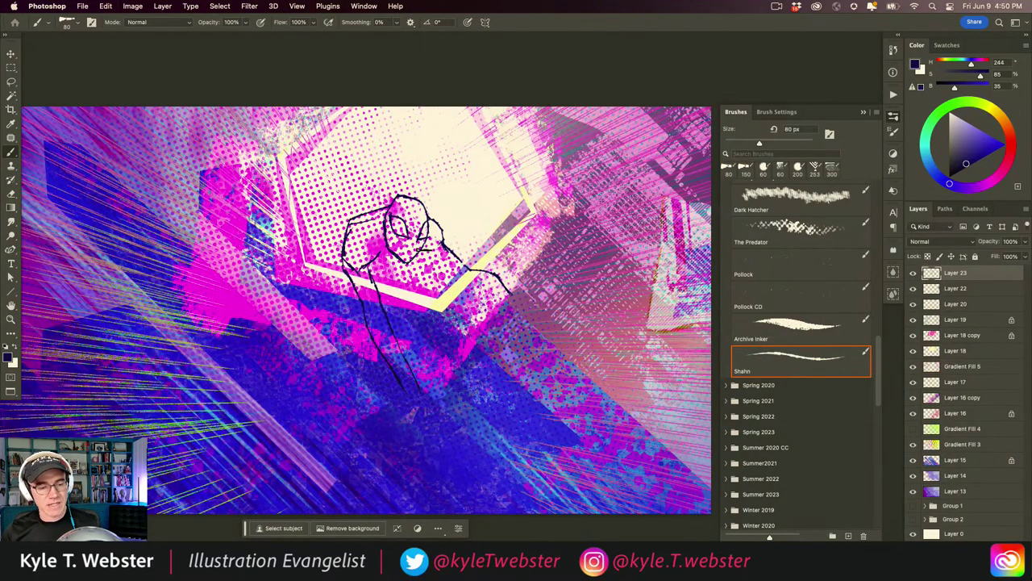
{"action": "left_click_drag", "start_coordinate": [442, 276], "coordinate": [487, 337]}
{"action": "left_click_drag", "start_coordinate": [495, 297], "coordinate": [515, 300]}
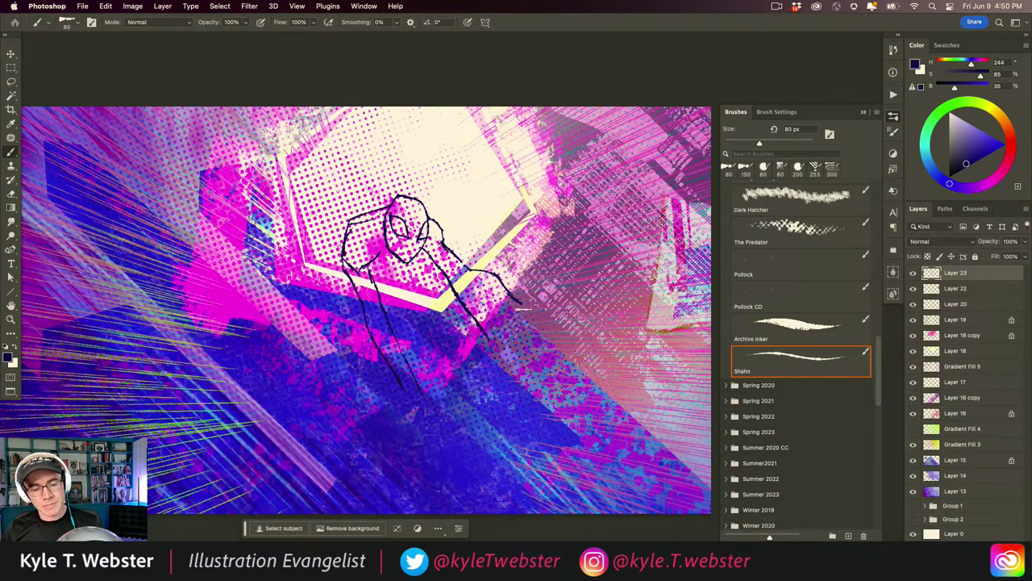
{"action": "mouse_move", "coordinate": [517, 302]}
{"action": "left_mouse_down"}
{"action": "mouse_move", "coordinate": [552, 316]}
{"action": "mouse_move", "coordinate": [574, 345]}
{"action": "left_mouse_up"}
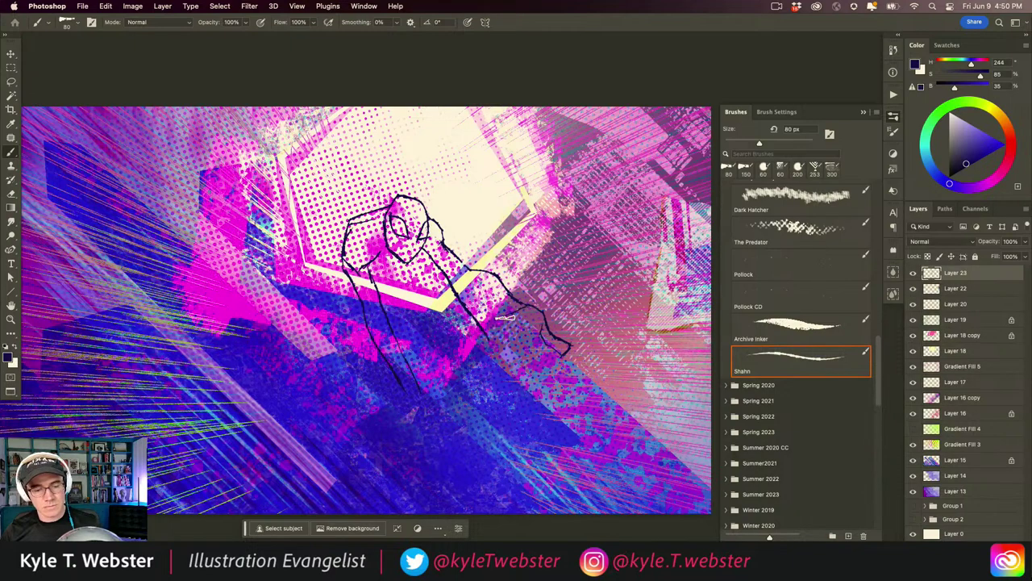
Ink the lower arm, leg and fingers of the hand, trying and undoing a diagonal web line.
{"action": "mouse_move", "coordinate": [507, 314]}
{"action": "left_mouse_down"}
{"action": "mouse_move", "coordinate": [488, 343]}
{"action": "mouse_move", "coordinate": [508, 355]}
{"action": "mouse_move", "coordinate": [537, 333]}
{"action": "mouse_move", "coordinate": [533, 364]}
{"action": "mouse_move", "coordinate": [537, 343]}
{"action": "mouse_move", "coordinate": [544, 386]}
{"action": "left_mouse_up"}
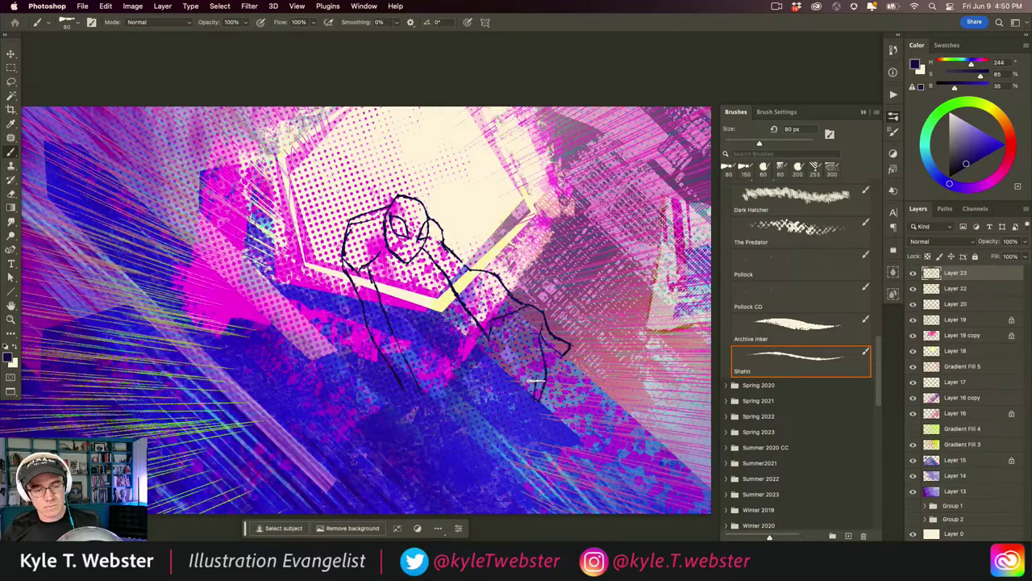
{"action": "mouse_move", "coordinate": [544, 342]}
{"action": "left_mouse_down"}
{"action": "mouse_move", "coordinate": [546, 400]}
{"action": "mouse_move", "coordinate": [530, 348]}
{"action": "mouse_move", "coordinate": [529, 374]}
{"action": "mouse_move", "coordinate": [527, 350]}
{"action": "mouse_move", "coordinate": [517, 345]}
{"action": "mouse_move", "coordinate": [522, 370]}
{"action": "mouse_move", "coordinate": [507, 347]}
{"action": "mouse_move", "coordinate": [514, 331]}
{"action": "mouse_move", "coordinate": [525, 367]}
{"action": "mouse_move", "coordinate": [524, 342]}
{"action": "mouse_move", "coordinate": [529, 356]}
{"action": "mouse_move", "coordinate": [513, 344]}
{"action": "mouse_move", "coordinate": [508, 356]}
{"action": "mouse_move", "coordinate": [524, 375]}
{"action": "mouse_move", "coordinate": [506, 361]}
{"action": "mouse_move", "coordinate": [511, 404]}
{"action": "left_mouse_up"}
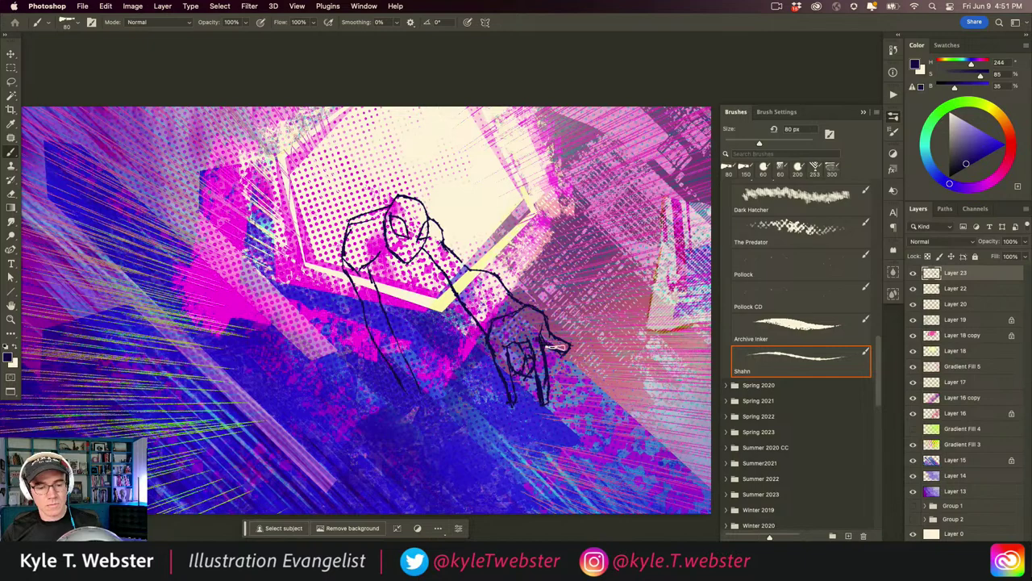
{"action": "left_click_drag", "start_coordinate": [556, 348], "coordinate": [543, 333]}
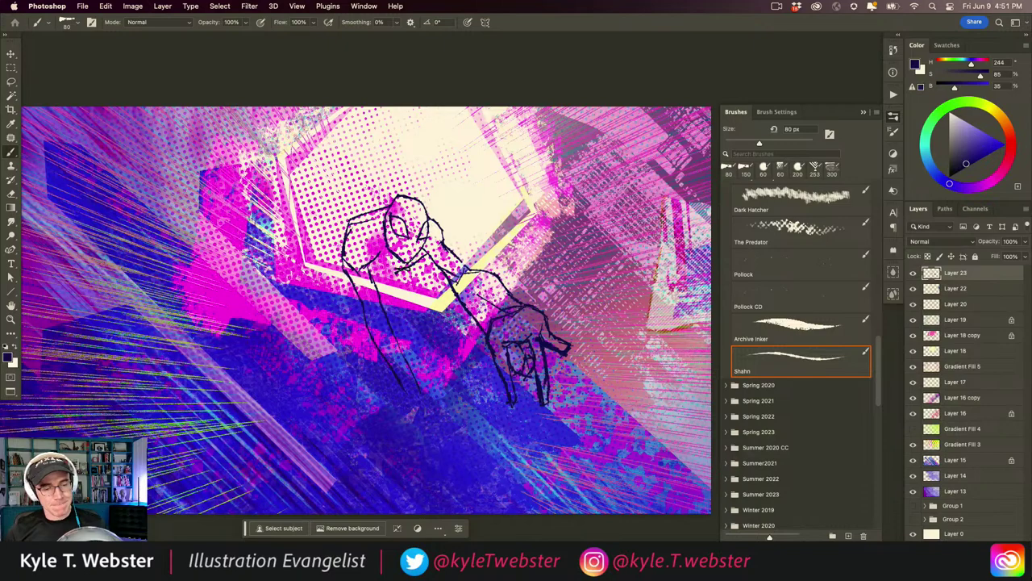
{"action": "scroll", "coordinate": [403, 271], "scroll_direction": "up", "scroll_amount": 2}
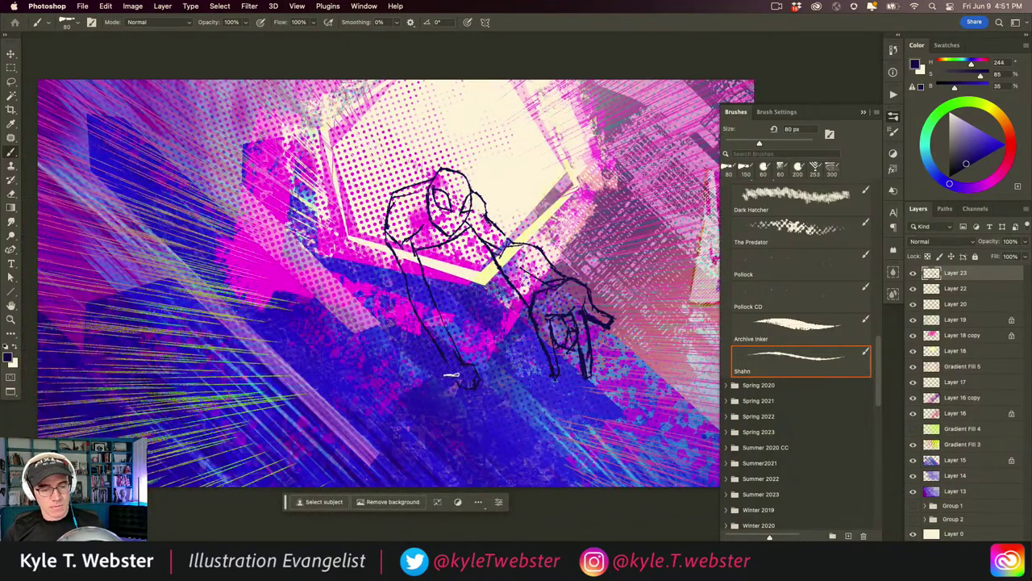
{"action": "scroll", "coordinate": [420, 306], "scroll_direction": "right", "scroll_amount": 3}
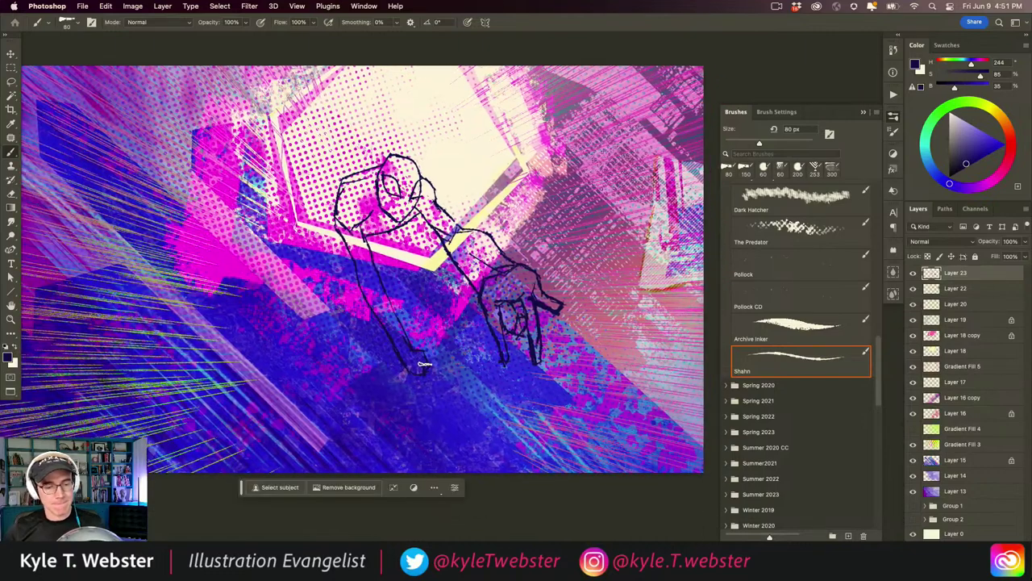
{"action": "left_click_drag", "start_coordinate": [423, 364], "coordinate": [473, 280]}
{"action": "key", "text": "super+z"}
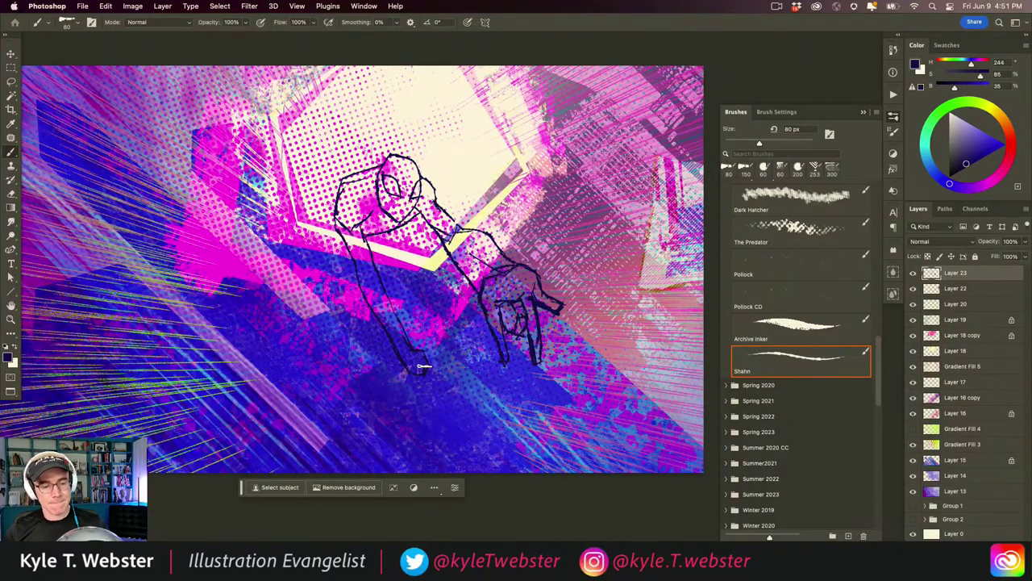
{"action": "scroll", "coordinate": [426, 354], "scroll_direction": "up", "scroll_amount": 2}
Draw a long diagonal web line from the foot past the top edge, plus strokes from the hand.
{"action": "left_click_drag", "start_coordinate": [413, 380], "coordinate": [571, 57]}
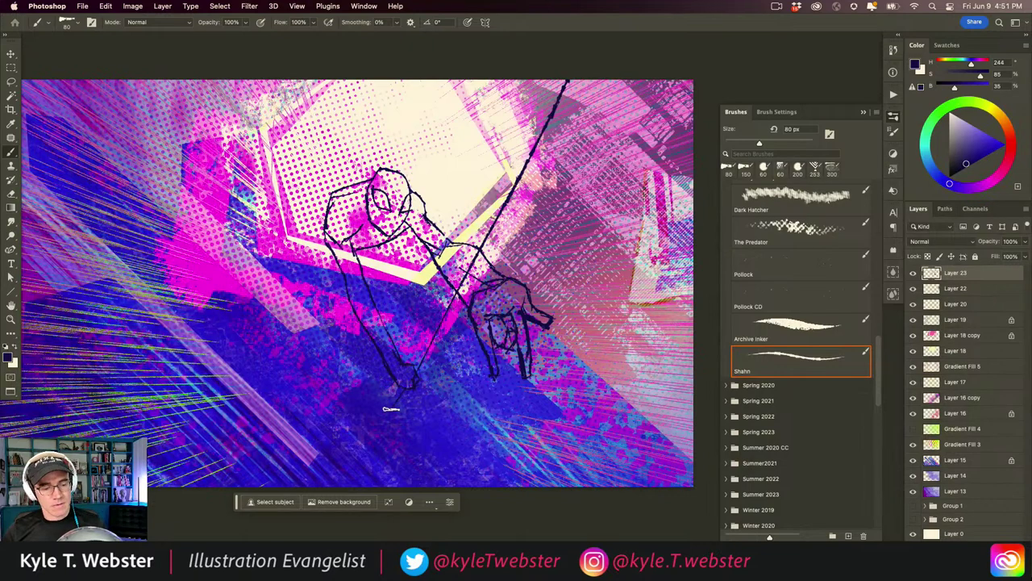
{"action": "scroll", "coordinate": [393, 407], "scroll_direction": "left", "scroll_amount": 3}
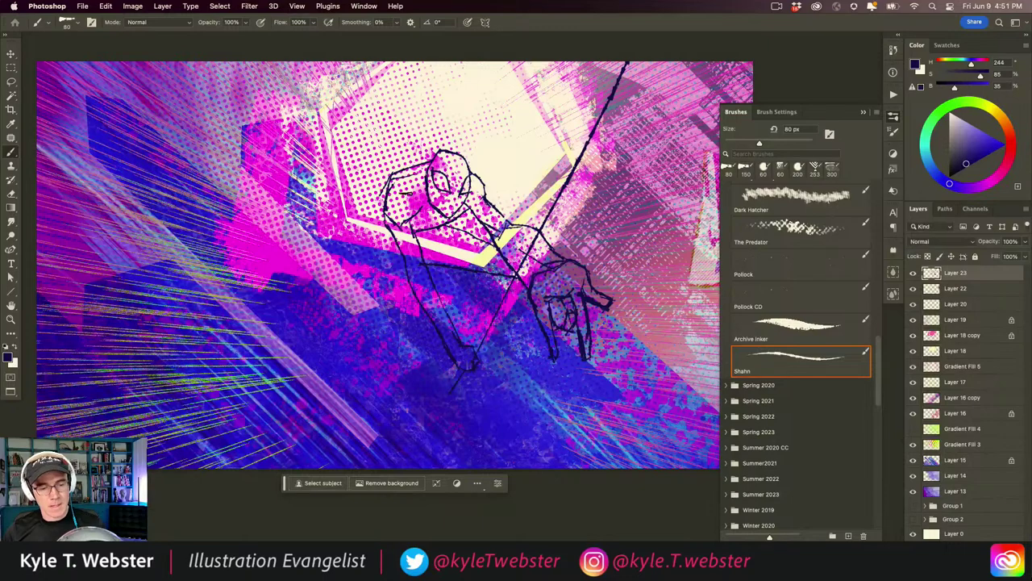
{"action": "mouse_move", "coordinate": [587, 281]}
{"action": "left_mouse_down"}
{"action": "mouse_move", "coordinate": [628, 285]}
{"action": "mouse_move", "coordinate": [597, 246]}
{"action": "mouse_move", "coordinate": [590, 271]}
{"action": "mouse_move", "coordinate": [637, 232]}
{"action": "mouse_move", "coordinate": [617, 284]}
{"action": "left_mouse_up"}
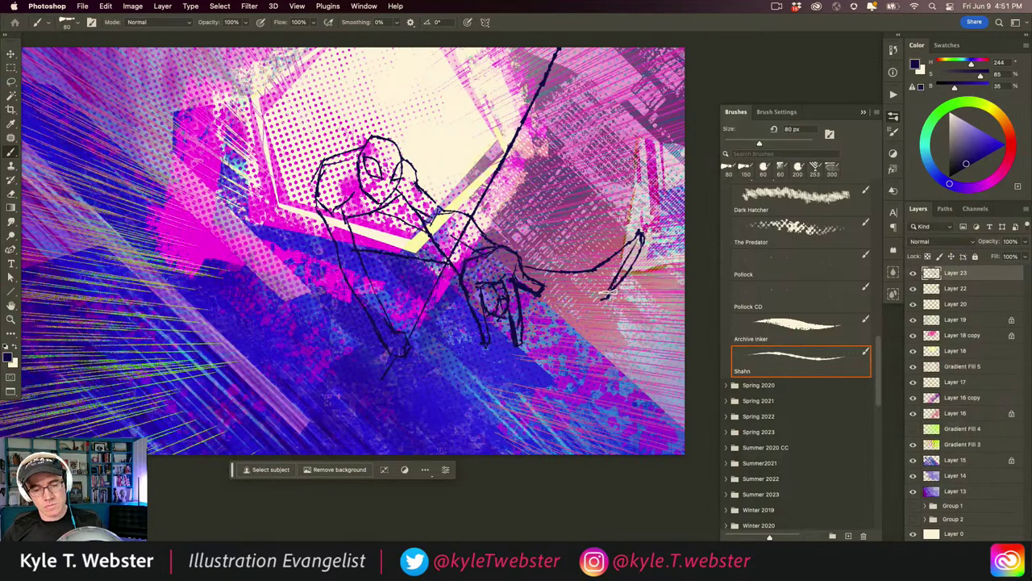
{"action": "left_click_drag", "start_coordinate": [605, 296], "coordinate": [570, 285]}
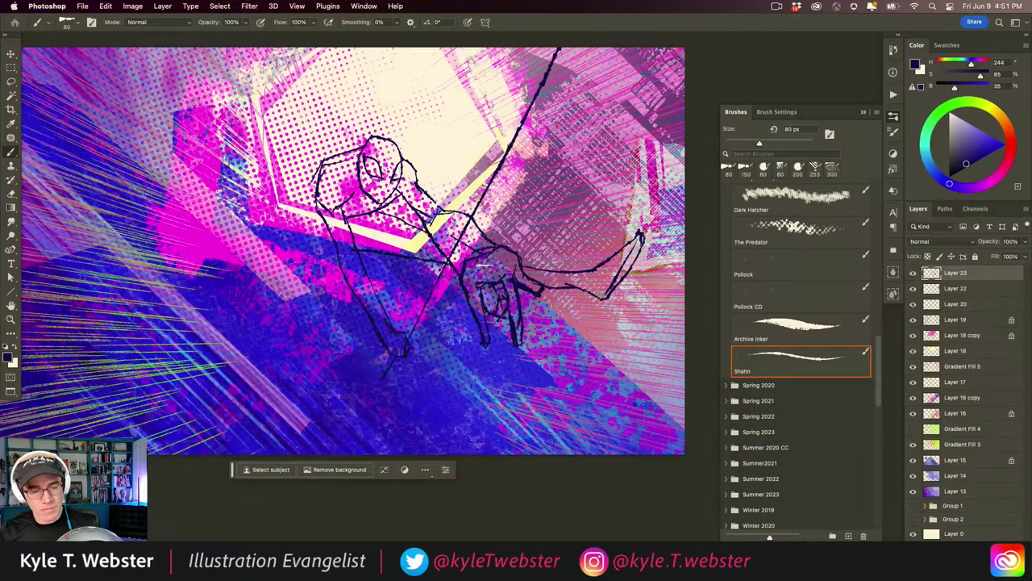
Add a line for the figure's back and extend the left leg line downward.
{"action": "scroll", "coordinate": [335, 248], "scroll_direction": "left", "scroll_amount": 5}
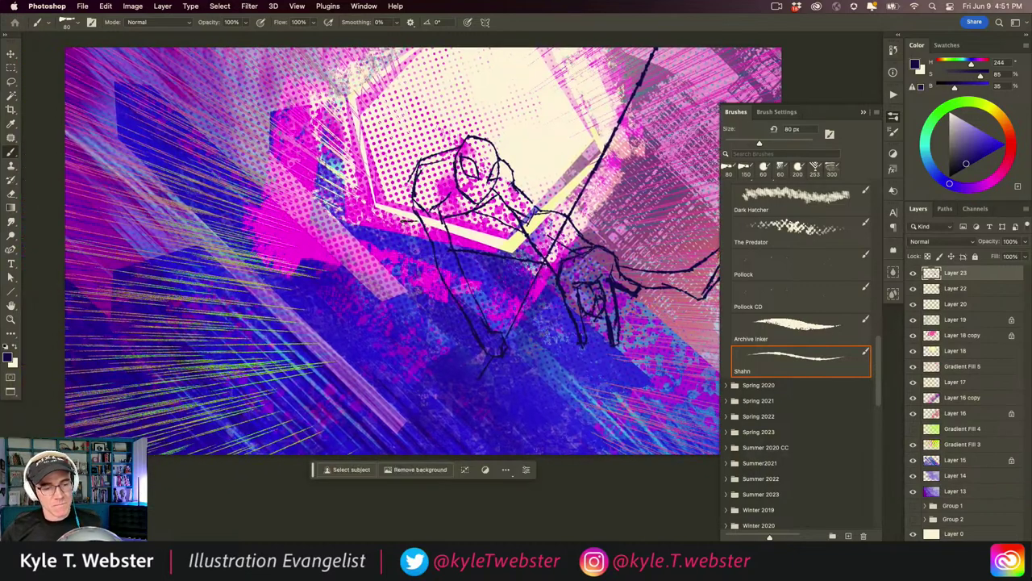
{"action": "left_click_drag", "start_coordinate": [411, 174], "coordinate": [363, 329]}
{"action": "scroll", "coordinate": [382, 251], "scroll_direction": "up", "scroll_amount": 1}
{"action": "scroll", "coordinate": [382, 252], "scroll_direction": "right", "scroll_amount": 1}
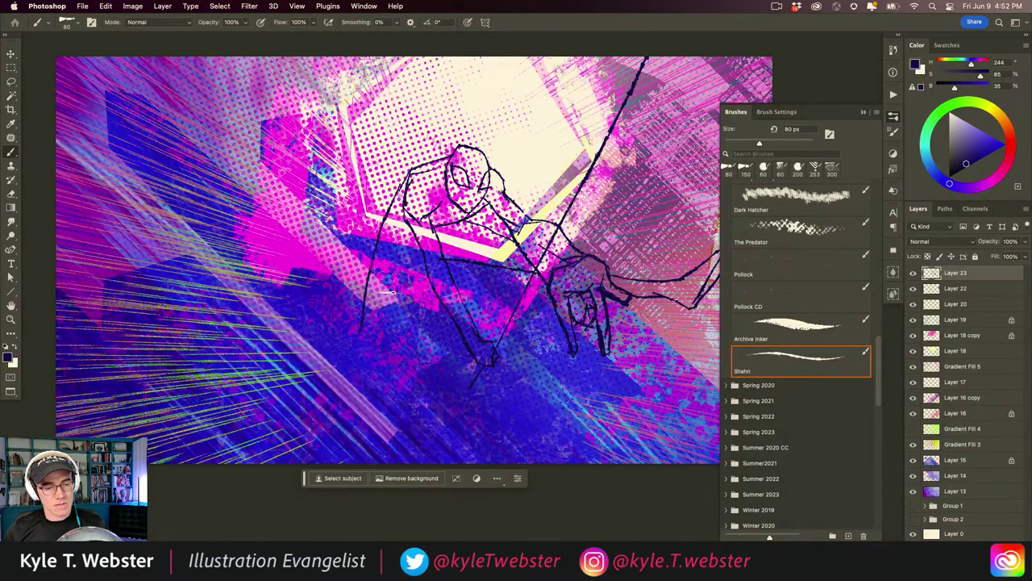
{"action": "mouse_move", "coordinate": [417, 278]}
{"action": "left_mouse_down"}
{"action": "mouse_move", "coordinate": [376, 344]}
{"action": "mouse_move", "coordinate": [358, 333]}
{"action": "mouse_move", "coordinate": [377, 347]}
{"action": "mouse_move", "coordinate": [351, 330]}
{"action": "mouse_move", "coordinate": [368, 275]}
{"action": "mouse_move", "coordinate": [352, 299]}
{"action": "left_mouse_up"}
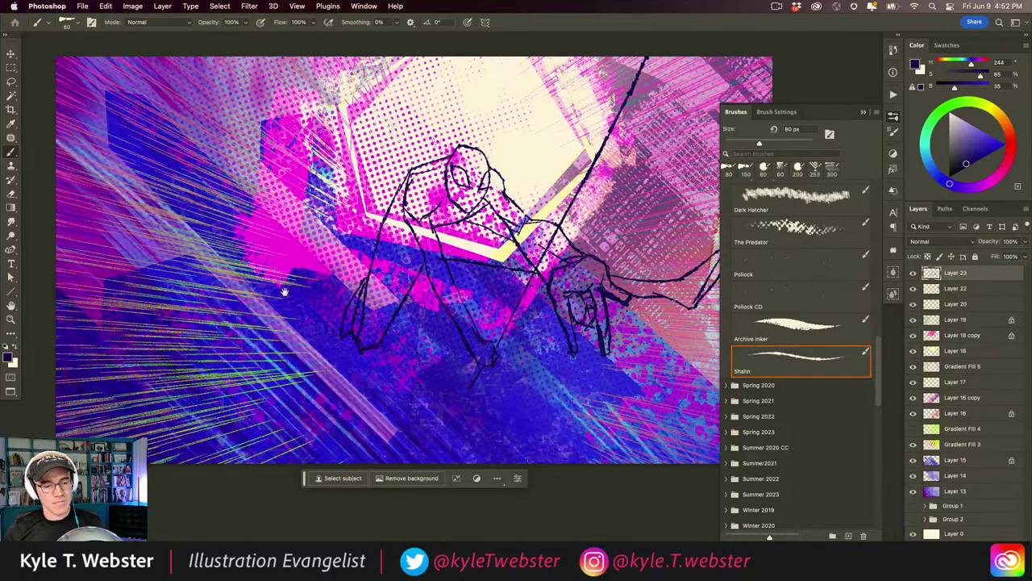
{"action": "left_click_drag", "start_coordinate": [284, 292], "coordinate": [209, 269]}
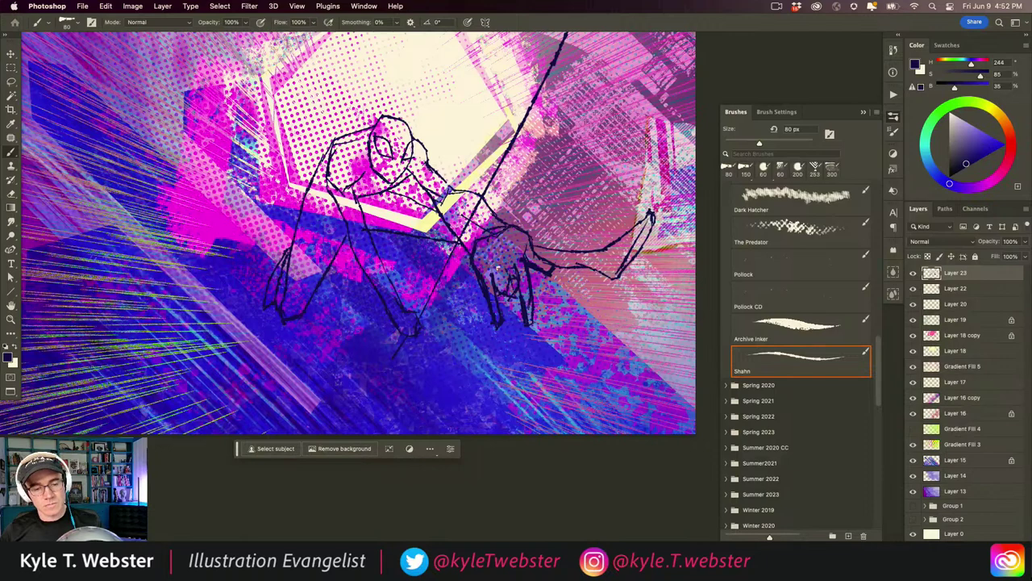
Return to the Shahn ink brush and add short dark strokes to the figure's hand.
{"action": "left_click", "coordinate": [498, 268]}
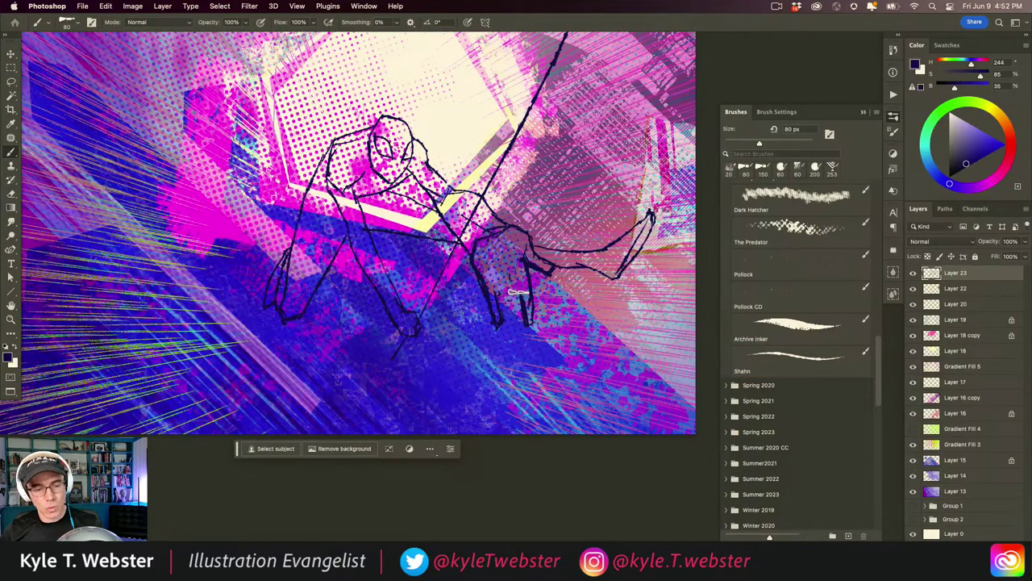
{"action": "key", "text": "period"}
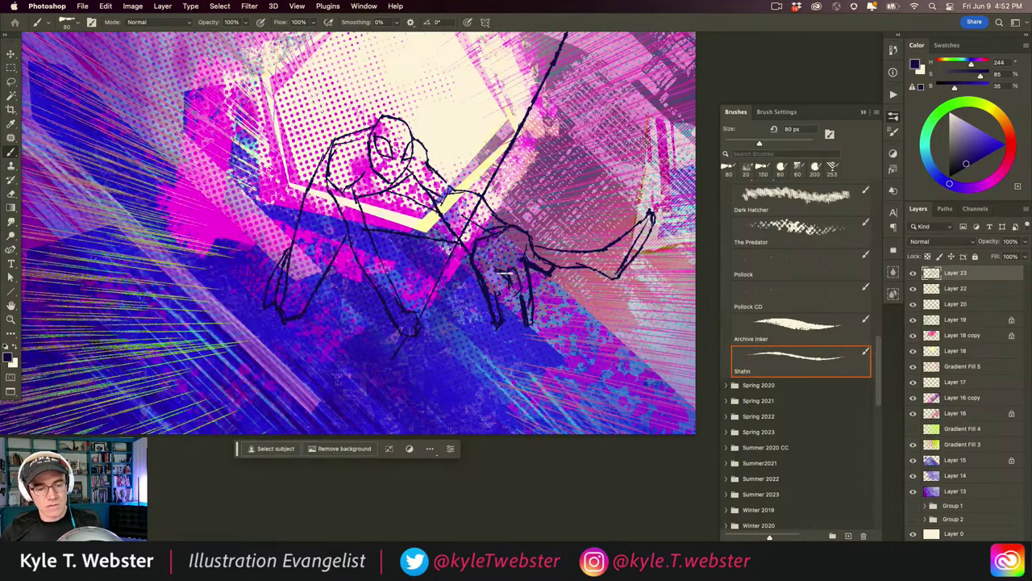
{"action": "mouse_move", "coordinate": [503, 274]}
{"action": "left_mouse_down"}
{"action": "mouse_move", "coordinate": [521, 293]}
{"action": "mouse_move", "coordinate": [505, 250]}
{"action": "mouse_move", "coordinate": [516, 258]}
{"action": "mouse_move", "coordinate": [503, 249]}
{"action": "mouse_move", "coordinate": [519, 259]}
{"action": "mouse_move", "coordinate": [503, 259]}
{"action": "mouse_move", "coordinate": [503, 235]}
{"action": "mouse_move", "coordinate": [479, 236]}
{"action": "left_mouse_up"}
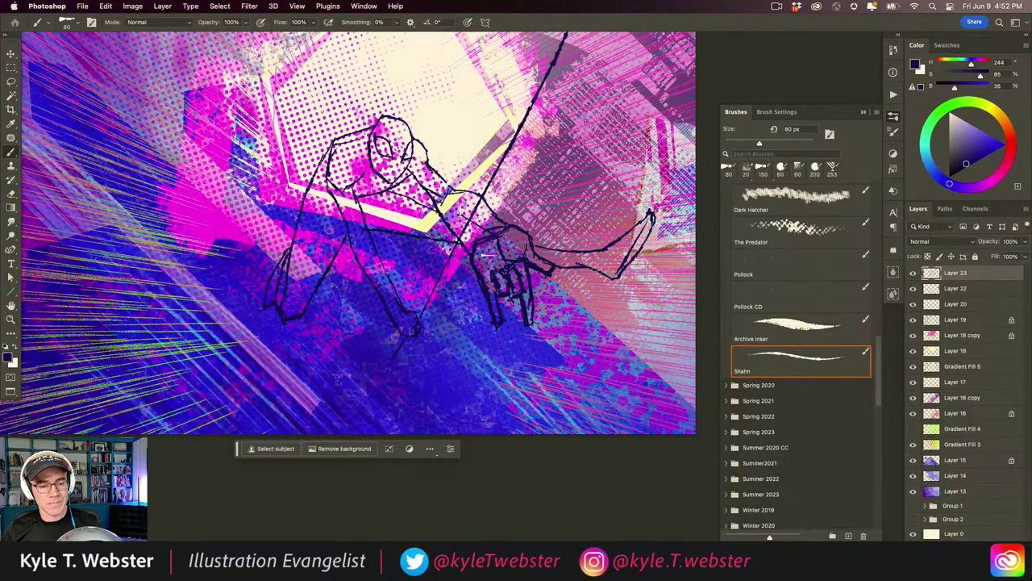
{"action": "scroll", "coordinate": [412, 364], "scroll_direction": "down", "scroll_amount": 3}
{"action": "scroll", "coordinate": [412, 364], "scroll_direction": "up", "scroll_amount": 4}
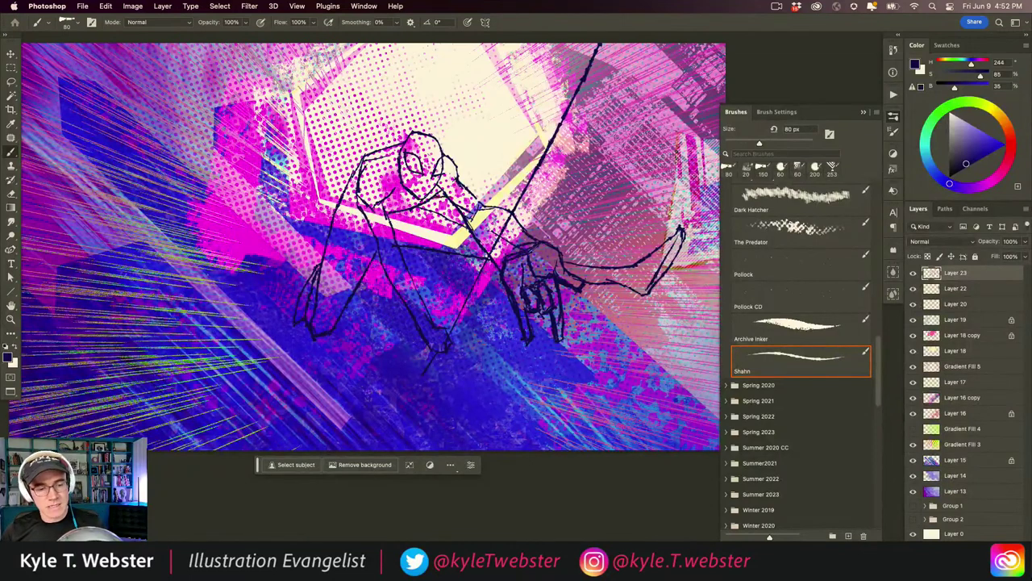
Ink heavier lines over the arm, leg, torso, head and left arm.
{"action": "left_click_drag", "start_coordinate": [435, 195], "coordinate": [384, 218]}
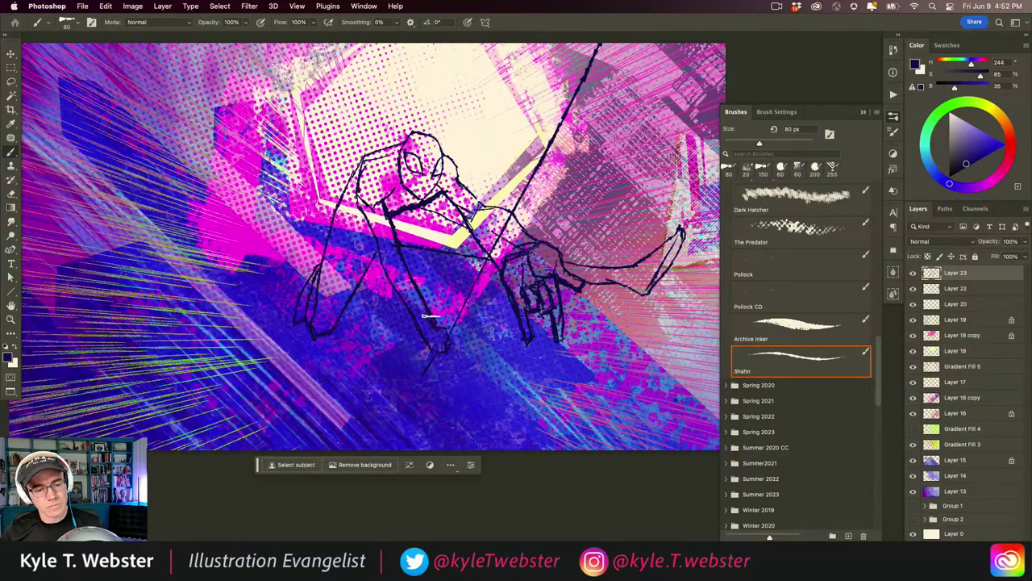
{"action": "left_click_drag", "start_coordinate": [435, 326], "coordinate": [448, 332]}
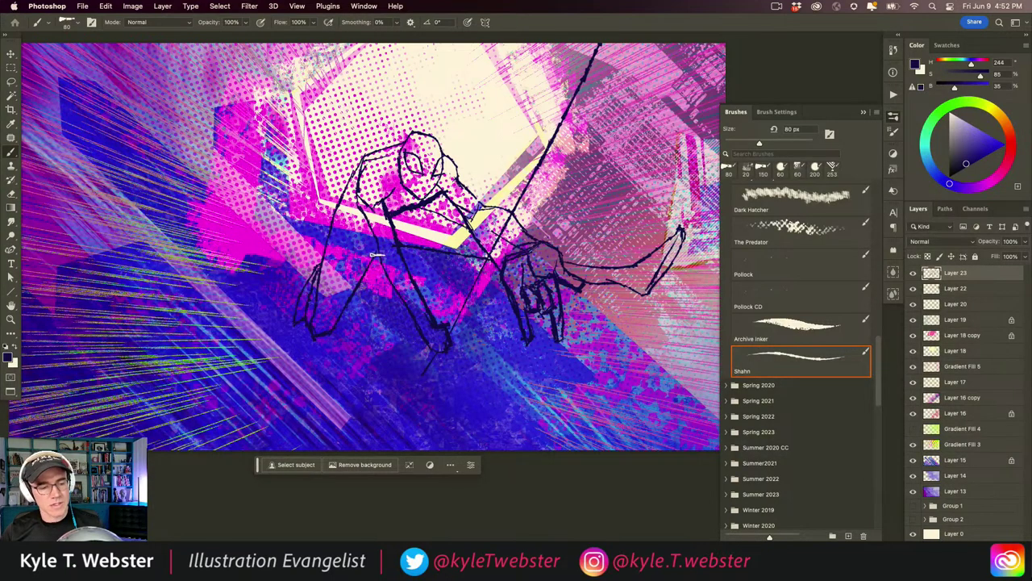
{"action": "mouse_move", "coordinate": [379, 242]}
{"action": "left_mouse_down"}
{"action": "mouse_move", "coordinate": [358, 200]}
{"action": "mouse_move", "coordinate": [364, 169]}
{"action": "left_mouse_up"}
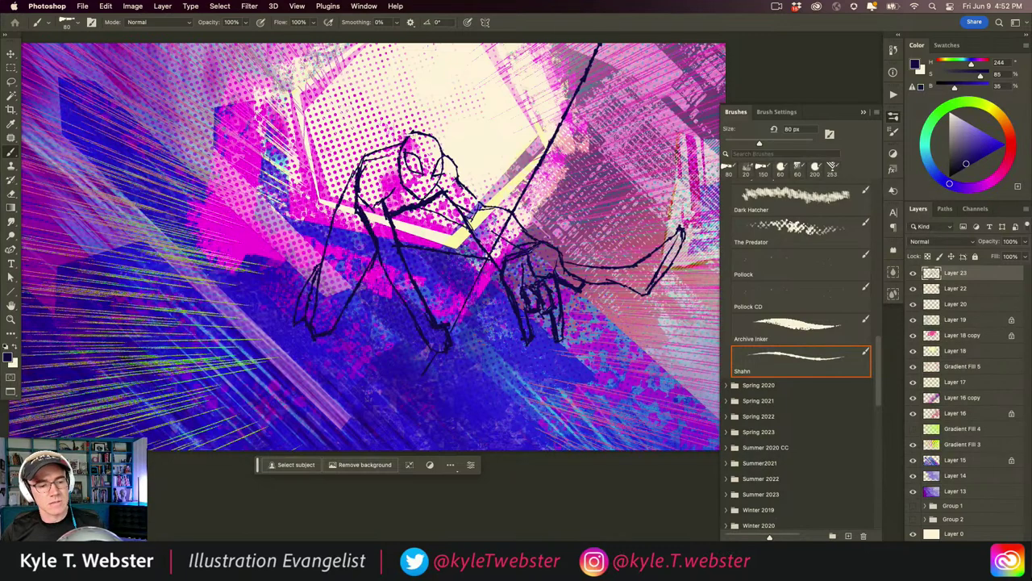
{"action": "mouse_move", "coordinate": [405, 131]}
{"action": "left_mouse_down"}
{"action": "mouse_move", "coordinate": [427, 137]}
{"action": "mouse_move", "coordinate": [443, 161]}
{"action": "left_mouse_up"}
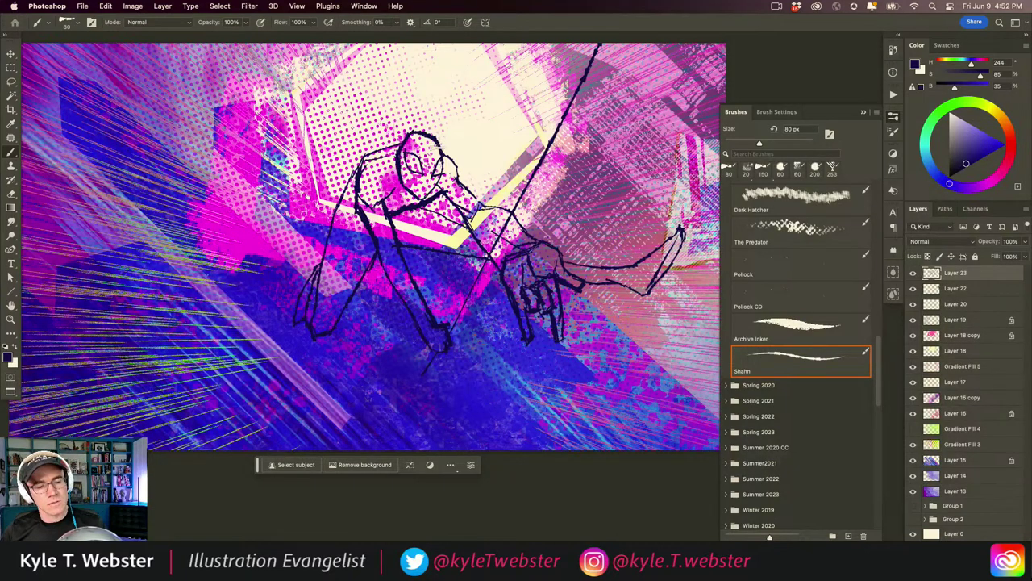
{"action": "left_click_drag", "start_coordinate": [421, 120], "coordinate": [441, 116]}
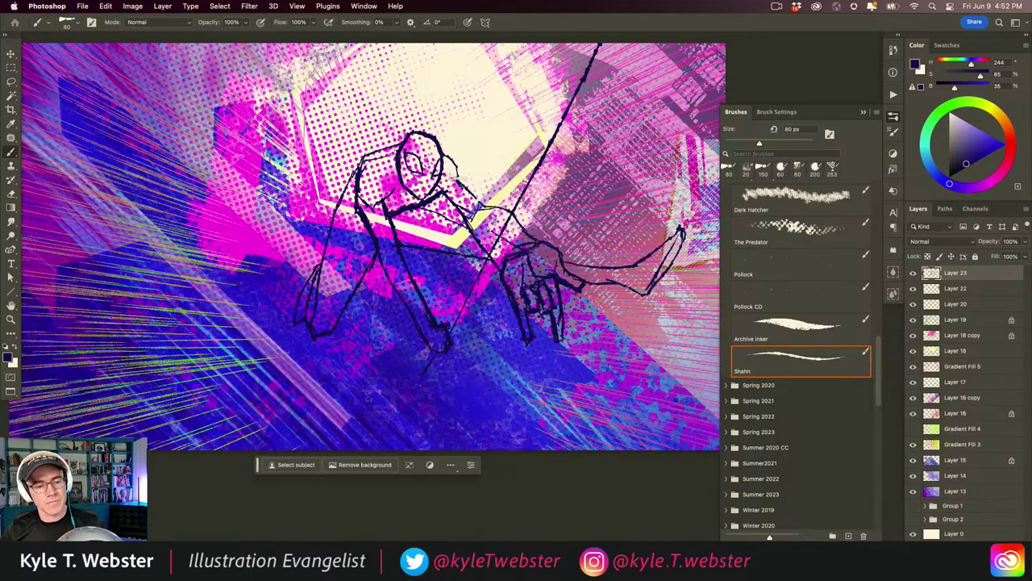
{"action": "scroll", "coordinate": [345, 251], "scroll_direction": "left", "scroll_amount": 2}
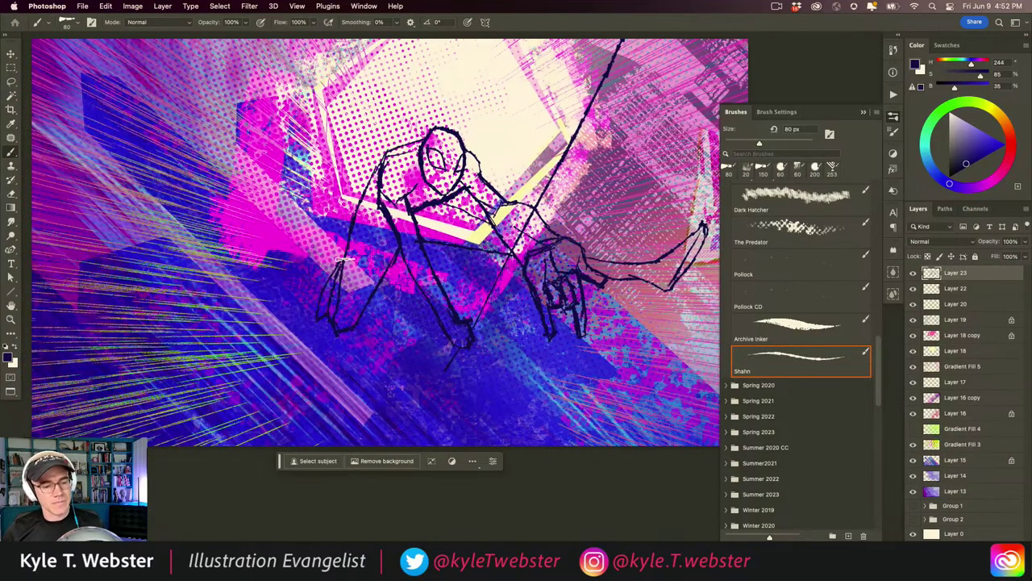
{"action": "left_click_drag", "start_coordinate": [345, 256], "coordinate": [318, 314]}
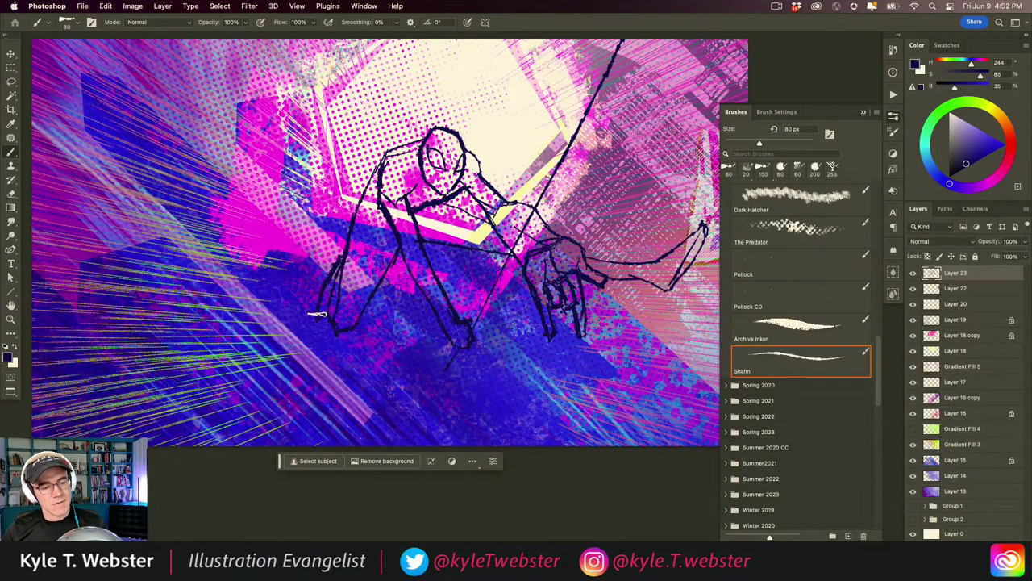
{"action": "scroll", "coordinate": [304, 298], "scroll_direction": "up", "scroll_amount": 2}
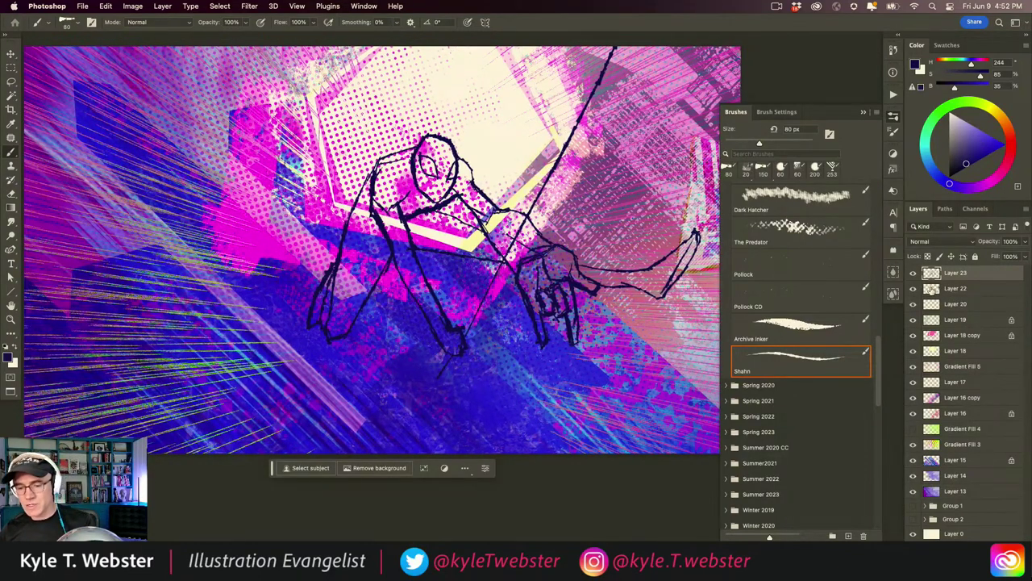
Add Layer 24 above Layer 22, lasso around the whole figure, and set lime green.
{"action": "key", "text": "alt+bracketleft"}
{"action": "key", "text": "super+shift+alt+n"}
{"action": "key", "text": "l"}
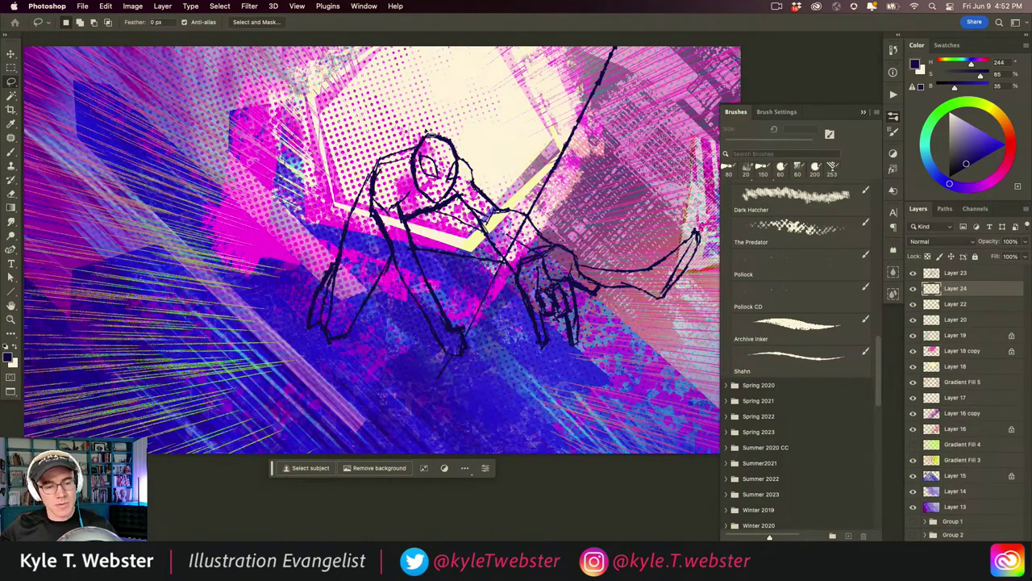
{"action": "mouse_move", "coordinate": [426, 130]}
{"action": "left_mouse_down"}
{"action": "mouse_move", "coordinate": [353, 201]}
{"action": "mouse_move", "coordinate": [311, 340]}
{"action": "mouse_move", "coordinate": [342, 355]}
{"action": "mouse_move", "coordinate": [402, 267]}
{"action": "mouse_move", "coordinate": [412, 308]}
{"action": "mouse_move", "coordinate": [448, 358]}
{"action": "mouse_move", "coordinate": [472, 362]}
{"action": "mouse_move", "coordinate": [469, 329]}
{"action": "mouse_move", "coordinate": [425, 260]}
{"action": "mouse_move", "coordinate": [516, 281]}
{"action": "mouse_move", "coordinate": [538, 354]}
{"action": "mouse_move", "coordinate": [534, 310]}
{"action": "mouse_move", "coordinate": [555, 315]}
{"action": "mouse_move", "coordinate": [576, 363]}
{"action": "mouse_move", "coordinate": [570, 283]}
{"action": "mouse_move", "coordinate": [597, 303]}
{"action": "mouse_move", "coordinate": [631, 299]}
{"action": "left_mouse_up"}
{"action": "left_click_drag", "start_coordinate": [693, 269], "coordinate": [705, 222]}
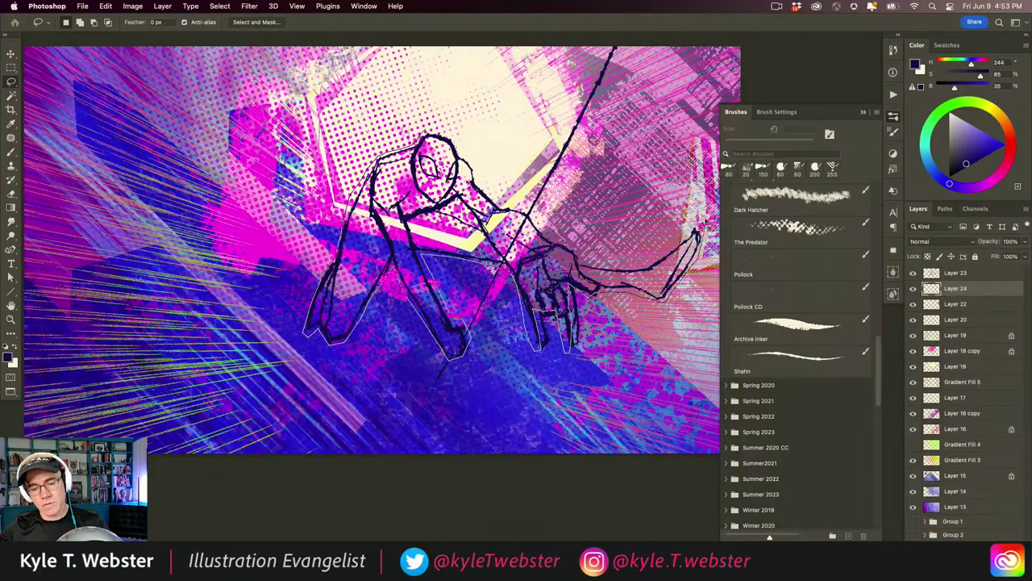
{"action": "mouse_move", "coordinate": [650, 267]}
{"action": "left_mouse_down"}
{"action": "mouse_move", "coordinate": [582, 264]}
{"action": "mouse_move", "coordinate": [482, 187]}
{"action": "left_mouse_up"}
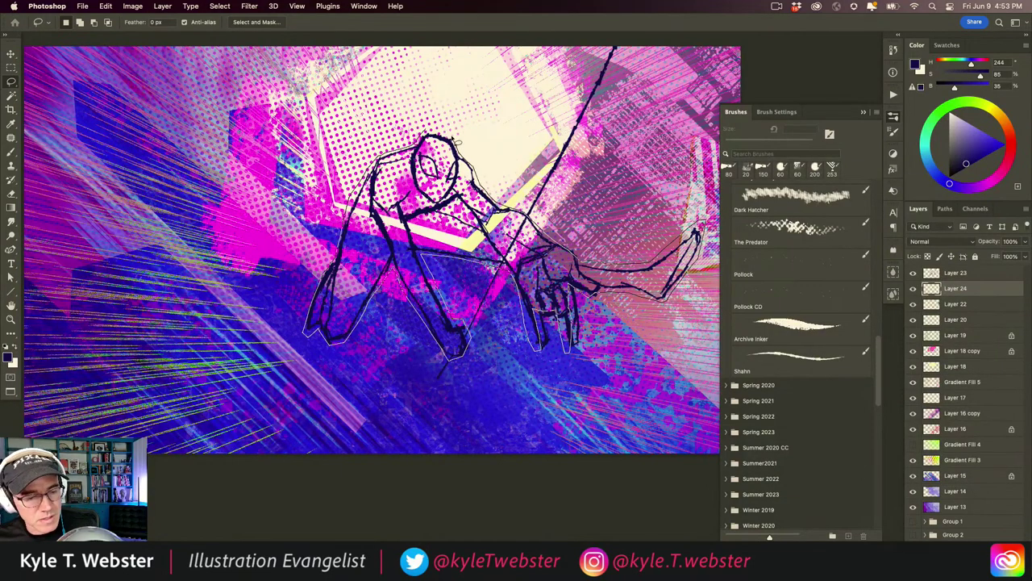
{"action": "left_click_drag", "start_coordinate": [456, 141], "coordinate": [466, 132]}
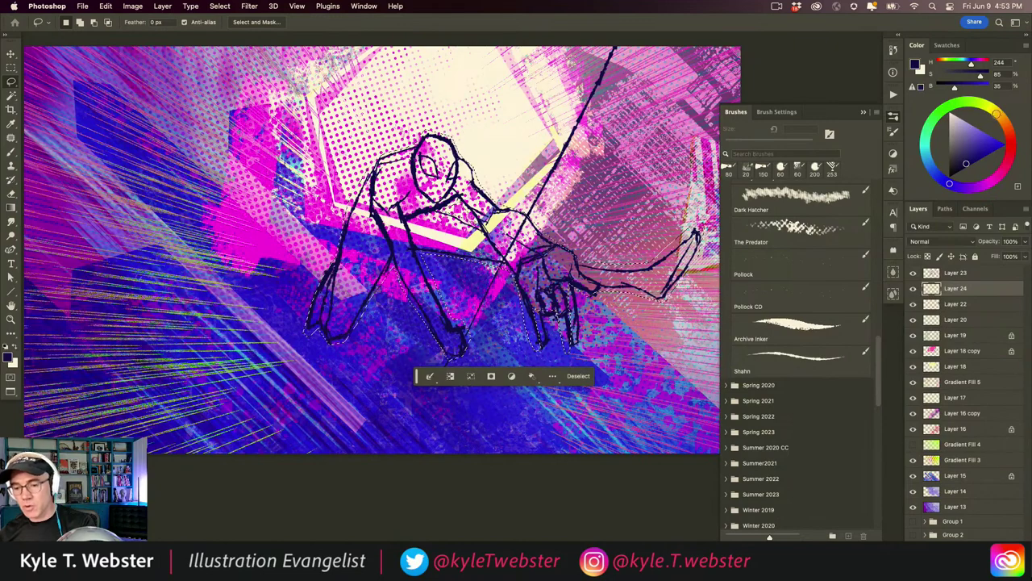
{"action": "left_click", "coordinate": [978, 102]}
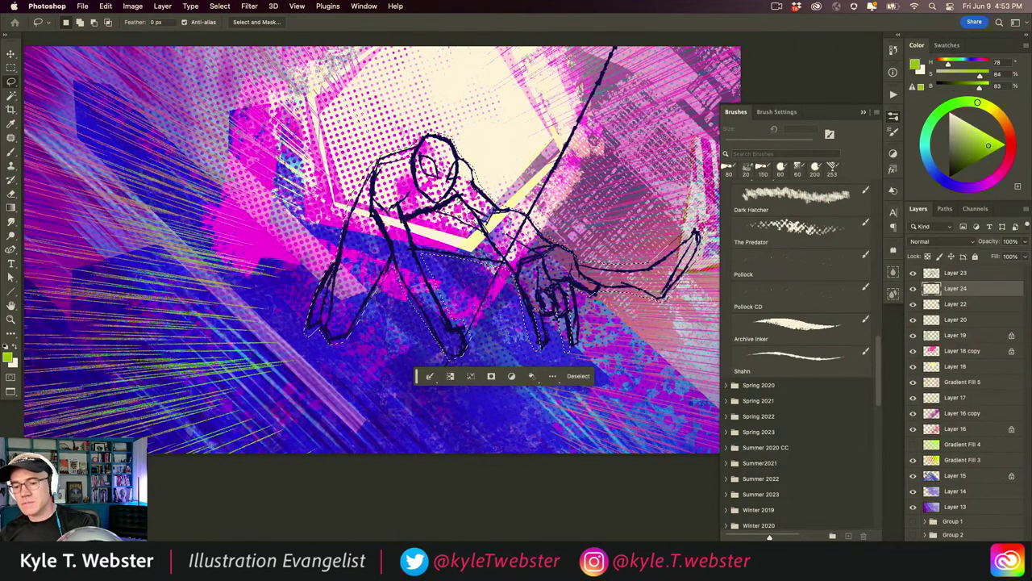
Fill the figure selection with lime green and deselect.
{"action": "left_click", "coordinate": [989, 143]}
{"action": "key", "text": "alt+BackSpace"}
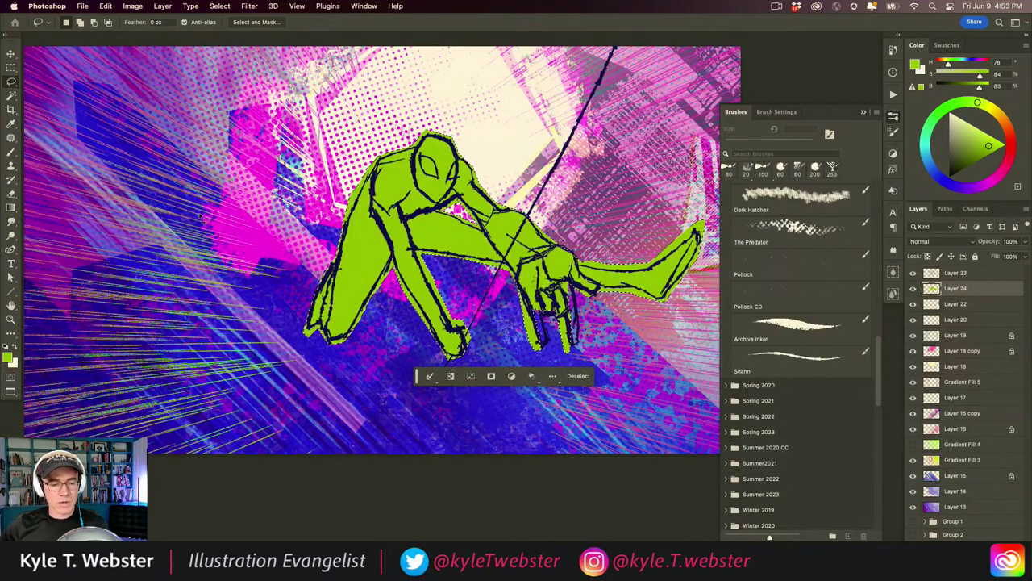
{"action": "key", "text": "super+d"}
Set Layer 24 to Hard Light and add an empty Layer 25 above Layer 23.
{"action": "left_click", "coordinate": [940, 241]}
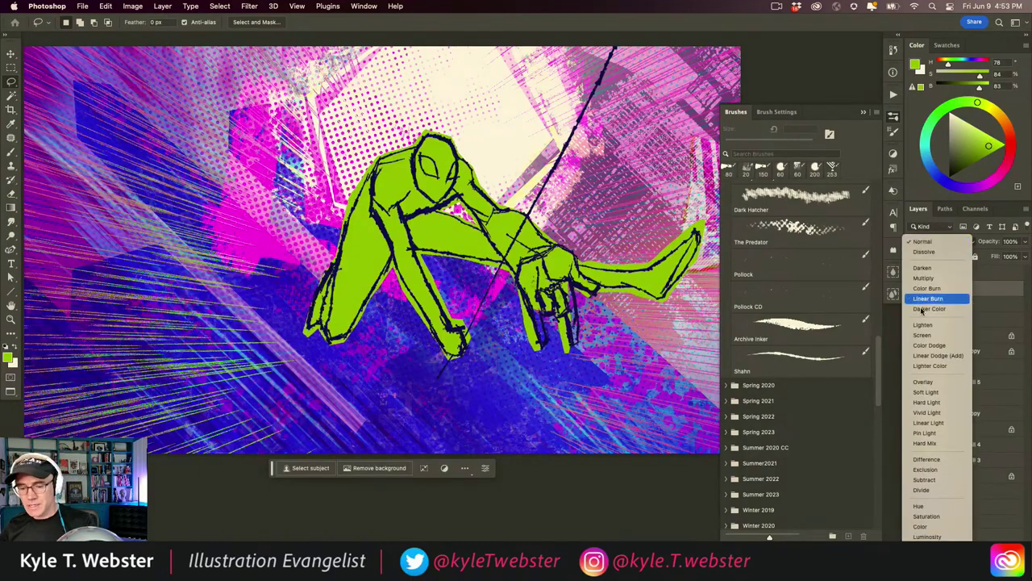
{"action": "left_click", "coordinate": [926, 401]}
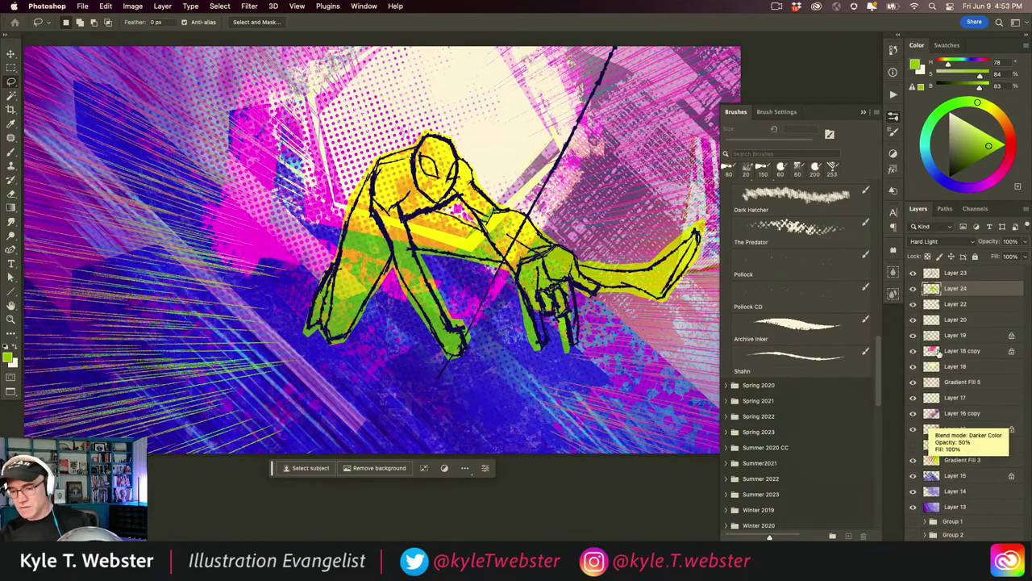
{"action": "key", "text": "alt+bracketright"}
{"action": "key", "text": "super+shift+alt+n"}
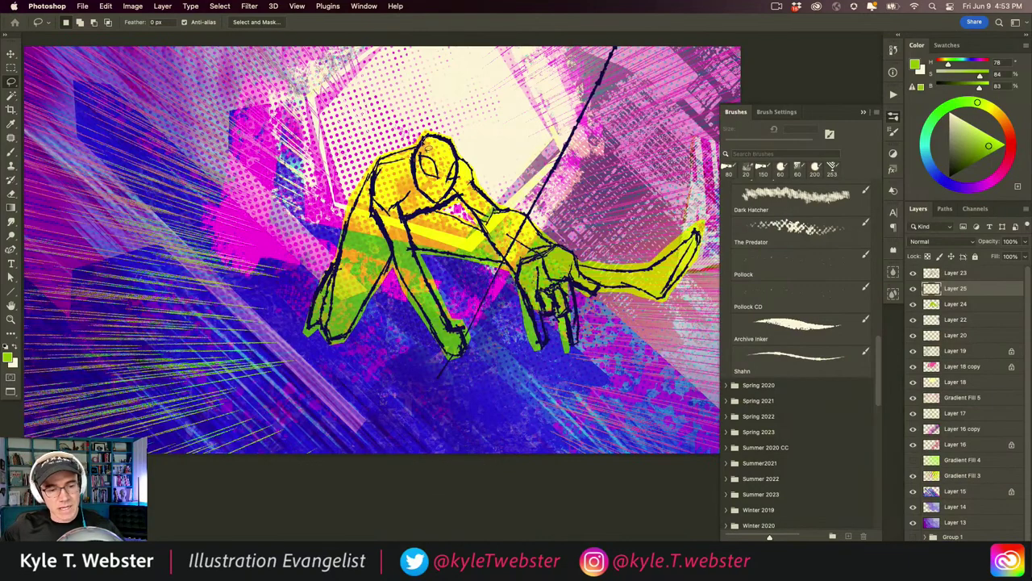
Lasso-trace the figure's left outline and feet, restoring the selection after deselecting.
{"action": "mouse_move", "coordinate": [363, 193]}
{"action": "left_mouse_down"}
{"action": "mouse_move", "coordinate": [317, 330]}
{"action": "mouse_move", "coordinate": [347, 344]}
{"action": "mouse_move", "coordinate": [396, 256]}
{"action": "mouse_move", "coordinate": [409, 285]}
{"action": "left_mouse_up"}
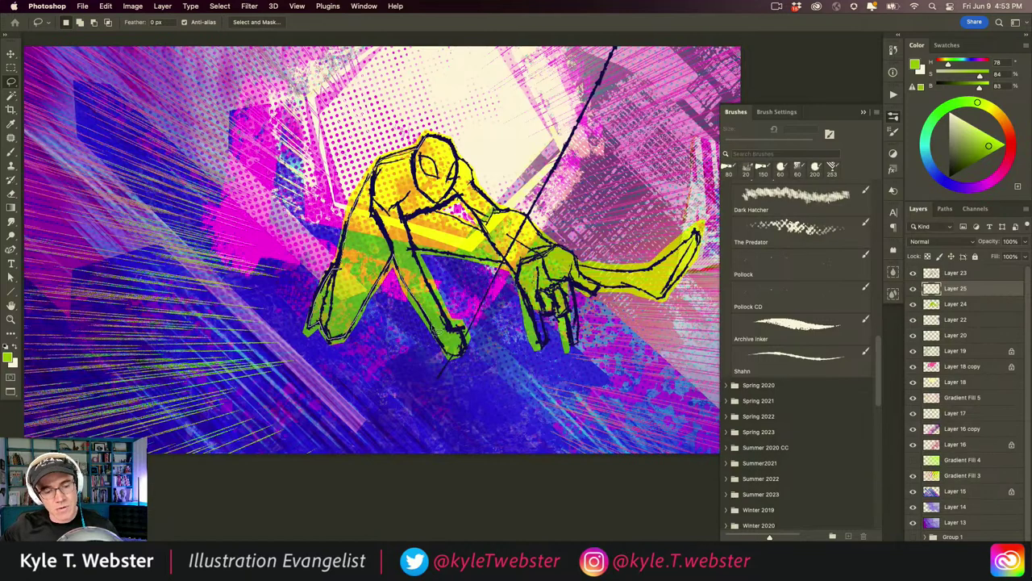
{"action": "mouse_move", "coordinate": [436, 330]}
{"action": "left_mouse_down"}
{"action": "mouse_move", "coordinate": [449, 355]}
{"action": "mouse_move", "coordinate": [466, 355]}
{"action": "mouse_move", "coordinate": [421, 262]}
{"action": "mouse_move", "coordinate": [442, 258]}
{"action": "mouse_move", "coordinate": [505, 267]}
{"action": "mouse_move", "coordinate": [550, 350]}
{"action": "mouse_move", "coordinate": [549, 319]}
{"action": "mouse_move", "coordinate": [565, 317]}
{"action": "mouse_move", "coordinate": [574, 345]}
{"action": "mouse_move", "coordinate": [578, 289]}
{"action": "mouse_move", "coordinate": [657, 296]}
{"action": "mouse_move", "coordinate": [679, 288]}
{"action": "left_mouse_up"}
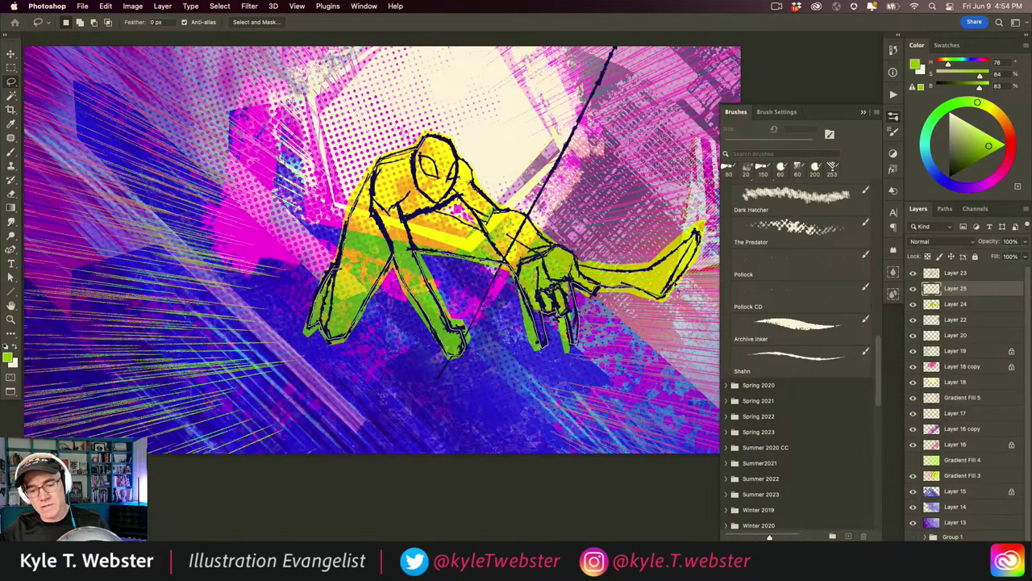
{"action": "mouse_move", "coordinate": [700, 246]}
{"action": "left_mouse_down"}
{"action": "mouse_move", "coordinate": [696, 232]}
{"action": "mouse_move", "coordinate": [661, 271]}
{"action": "mouse_move", "coordinate": [641, 277]}
{"action": "mouse_move", "coordinate": [581, 272]}
{"action": "mouse_move", "coordinate": [482, 196]}
{"action": "mouse_move", "coordinate": [445, 141]}
{"action": "left_mouse_up"}
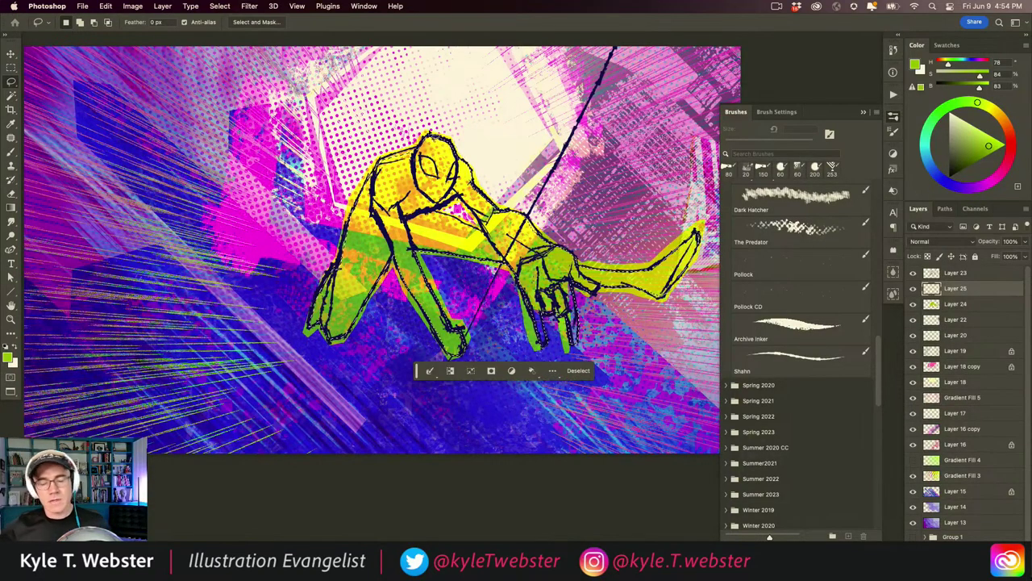
{"action": "key", "text": "ctrl+d"}
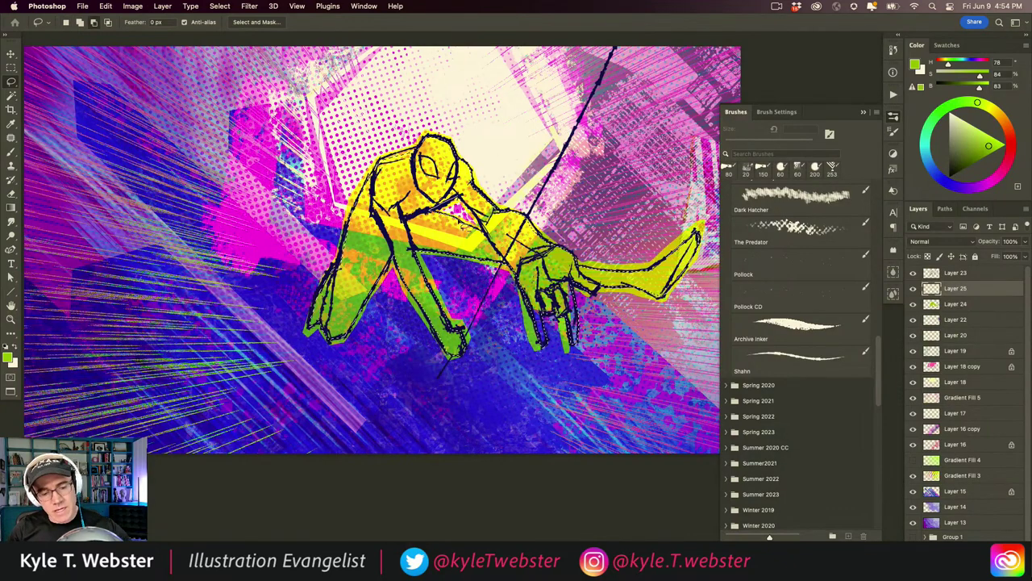
{"action": "key", "text": "ctrl+shift+d"}
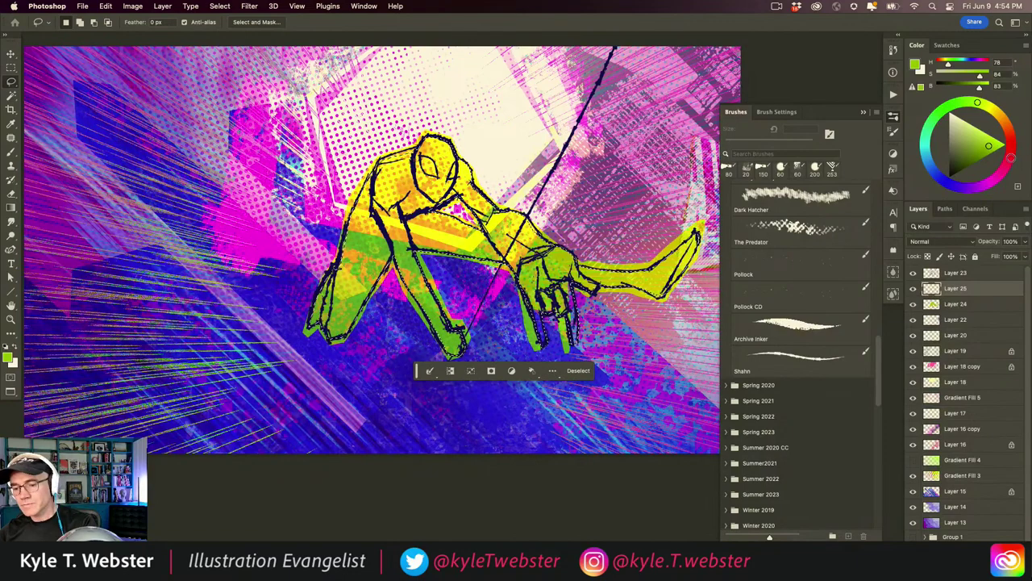
Fill the figure selection with crimson red on Layer 25.
{"action": "left_click", "coordinate": [1011, 157]}
{"action": "left_click", "coordinate": [992, 144]}
{"action": "key", "text": "alt+BackSpace"}
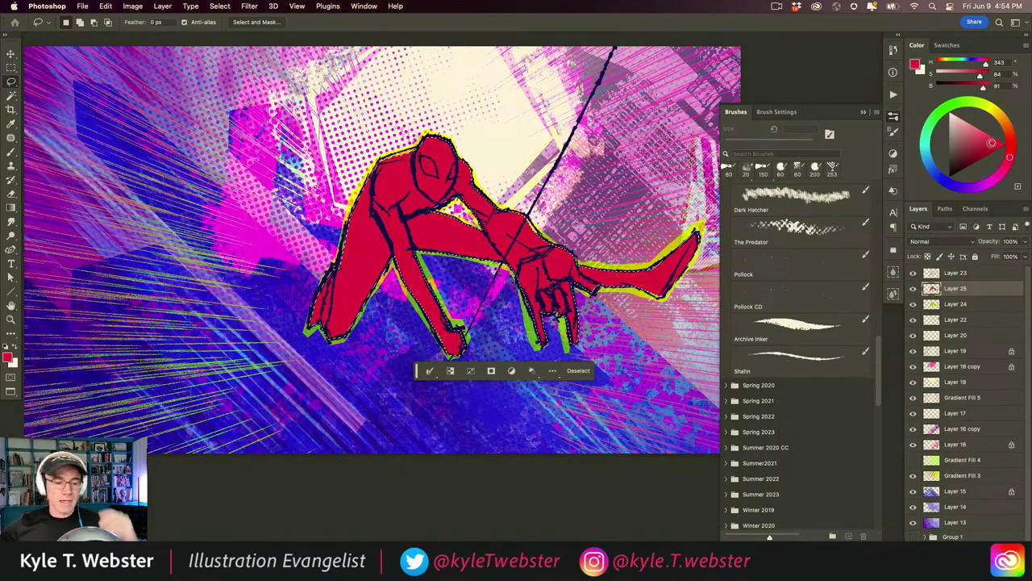
Deselect and add an empty Layer 26 above the red fill.
{"action": "key", "text": "ctrl+d"}
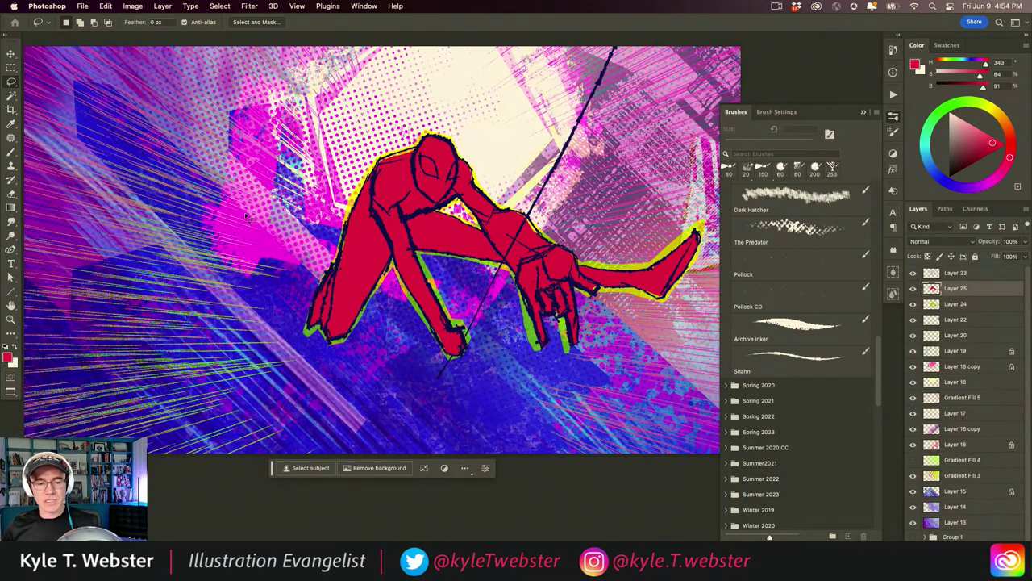
{"action": "key", "text": "ctrl+shift+alt+n"}
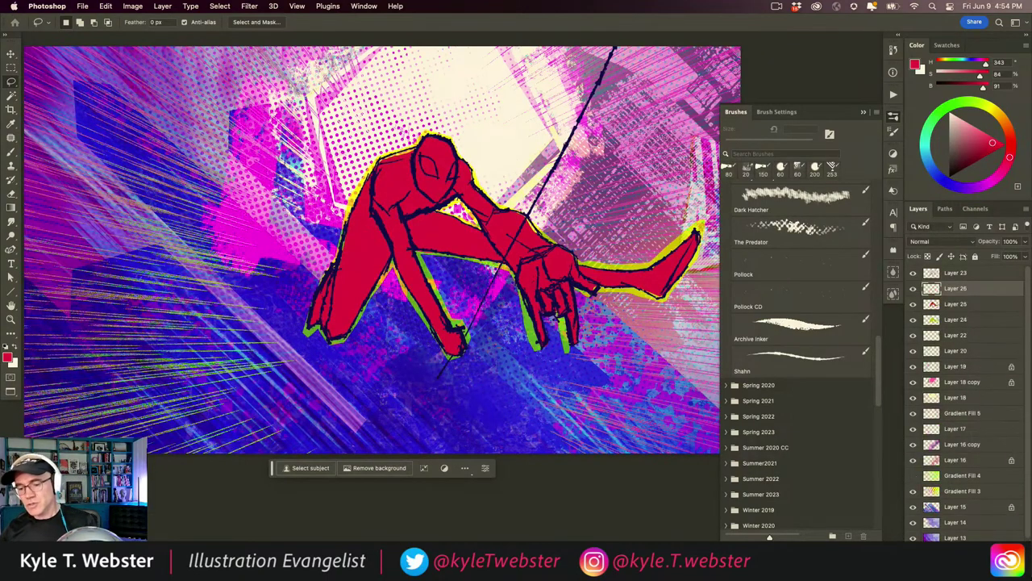
{"action": "key", "text": "b"}
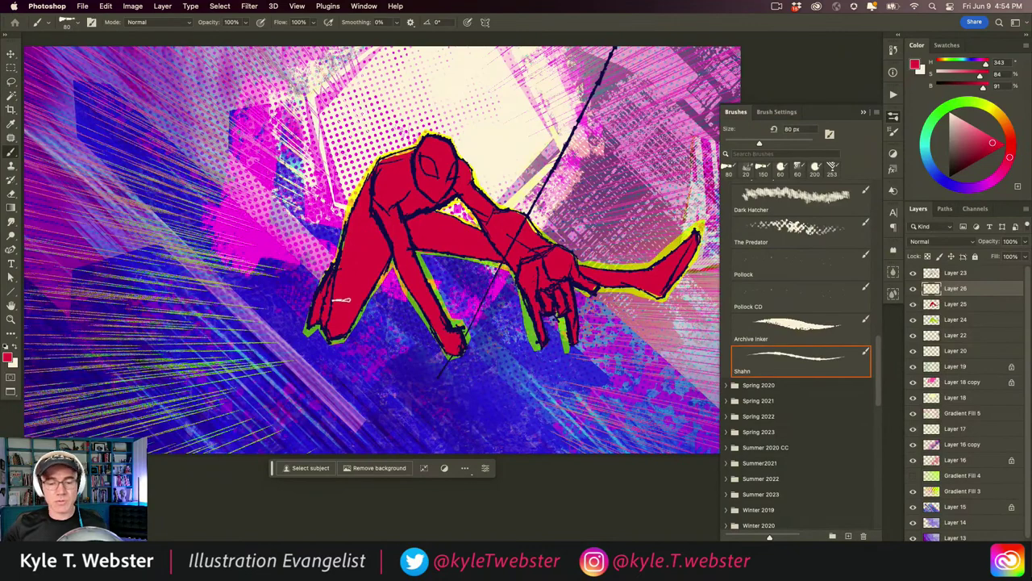
Load the 35 px Archive Inker brush and sample dark navy from the figure's outline.
{"action": "scroll", "coordinate": [879, 355], "scroll_direction": "up", "scroll_amount": 5}
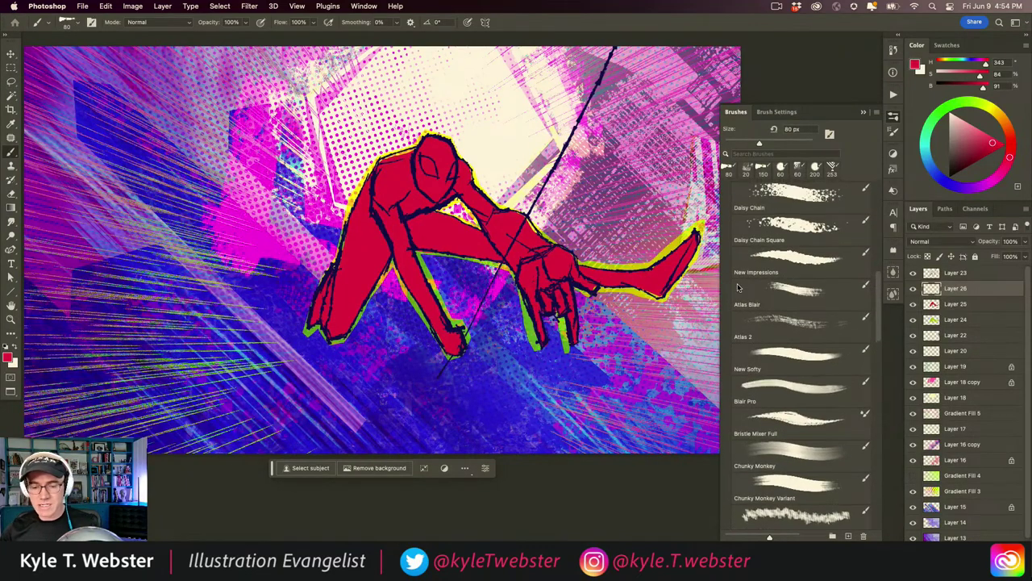
{"action": "scroll", "coordinate": [736, 280], "scroll_direction": "up", "scroll_amount": 2}
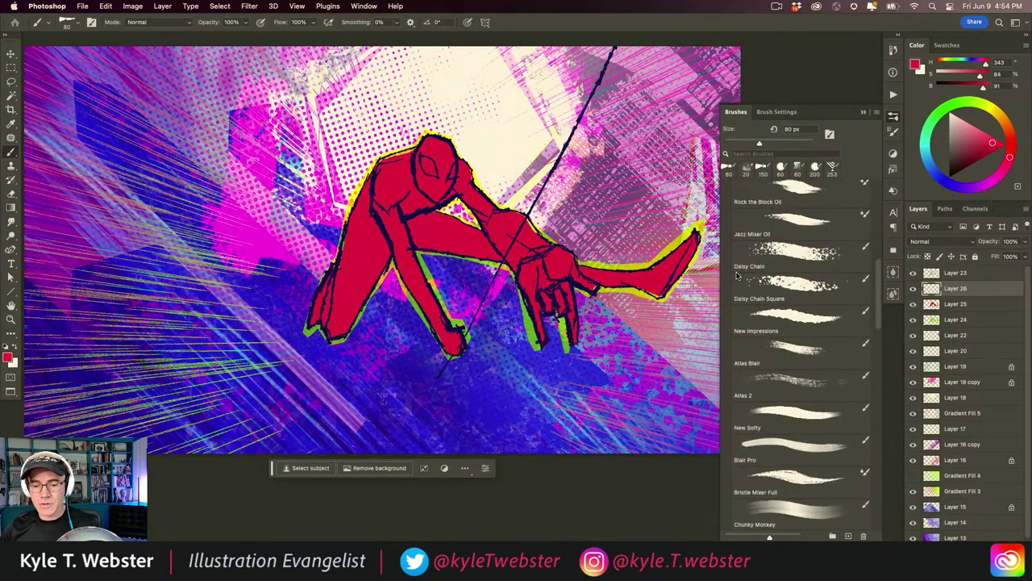
{"action": "left_click", "coordinate": [776, 316]}
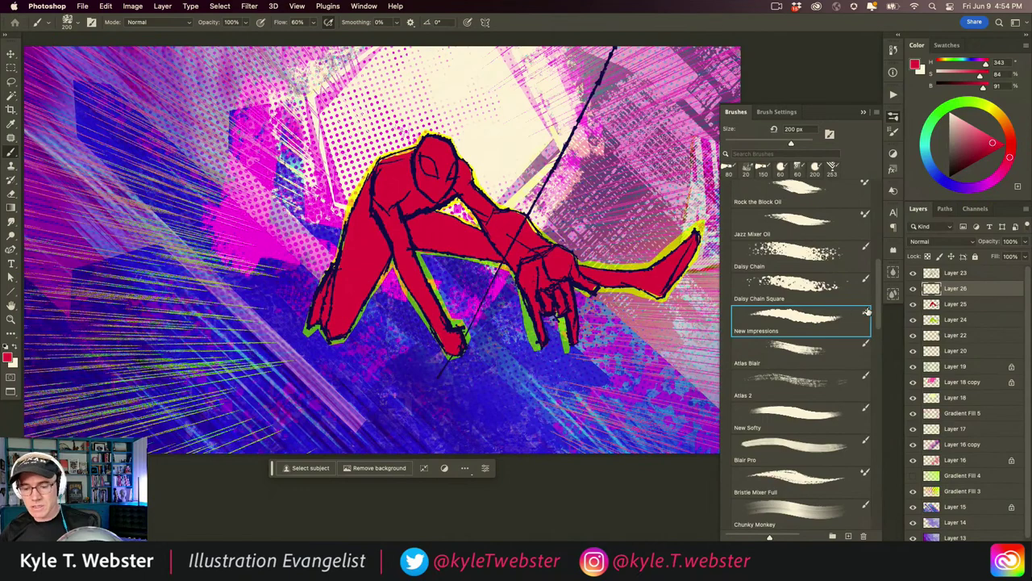
{"action": "scroll", "coordinate": [776, 320], "scroll_direction": "down", "scroll_amount": 3}
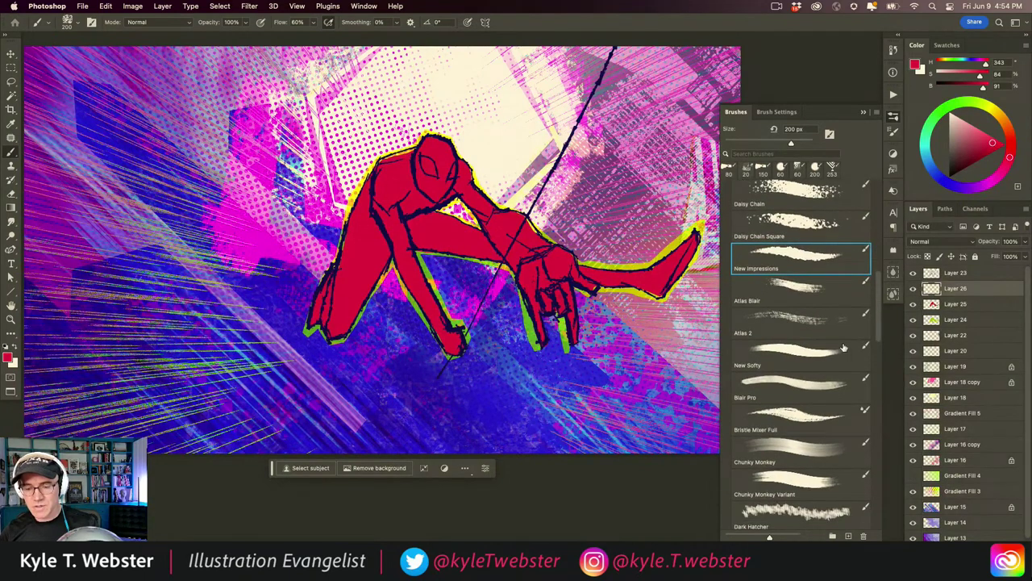
{"action": "scroll", "coordinate": [844, 347], "scroll_direction": "down", "scroll_amount": 10}
{"action": "left_click", "coordinate": [772, 364]}
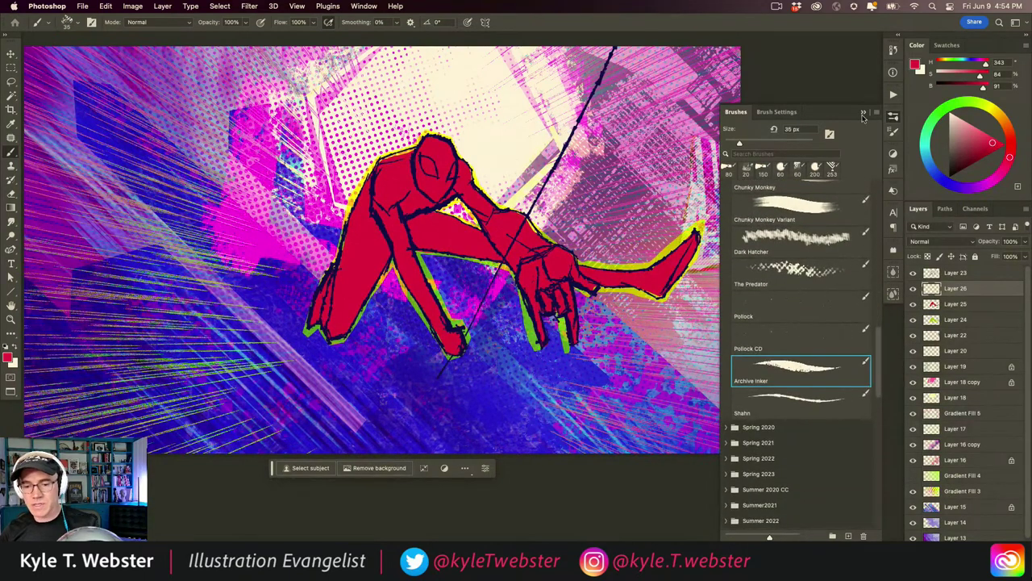
{"action": "left_click", "coordinate": [863, 112]}
{"action": "left_click", "coordinate": [395, 213], "text": "alt"}
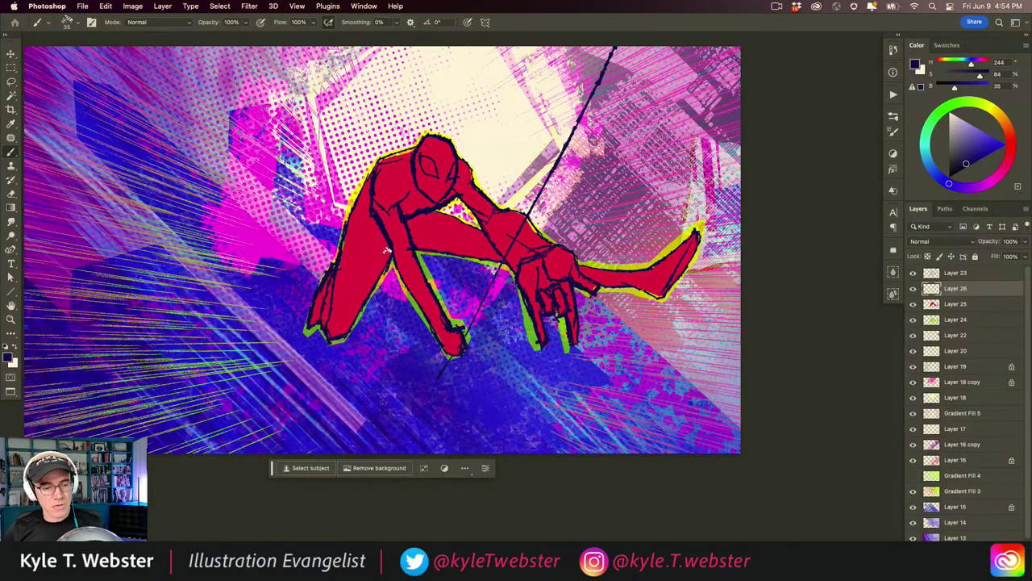
Hatch navy shadows on the left leg, chest and arm, then set the colour to near-white.
{"action": "left_click_drag", "start_coordinate": [355, 240], "coordinate": [335, 339]}
{"action": "left_click_drag", "start_coordinate": [328, 297], "coordinate": [311, 328]}
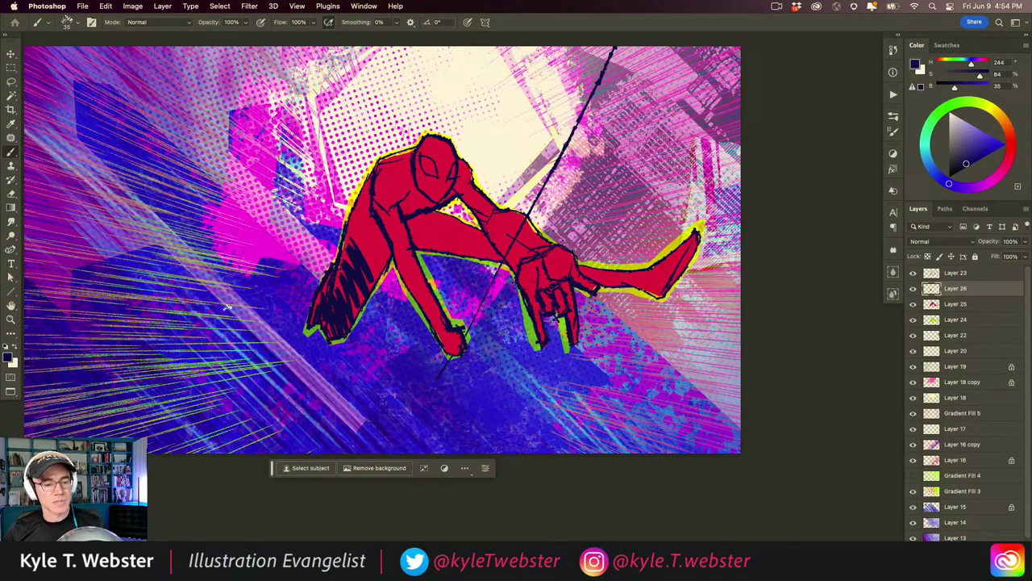
{"action": "mouse_move", "coordinate": [355, 241]}
{"action": "left_mouse_down"}
{"action": "mouse_move", "coordinate": [386, 262]}
{"action": "mouse_move", "coordinate": [360, 226]}
{"action": "left_mouse_up"}
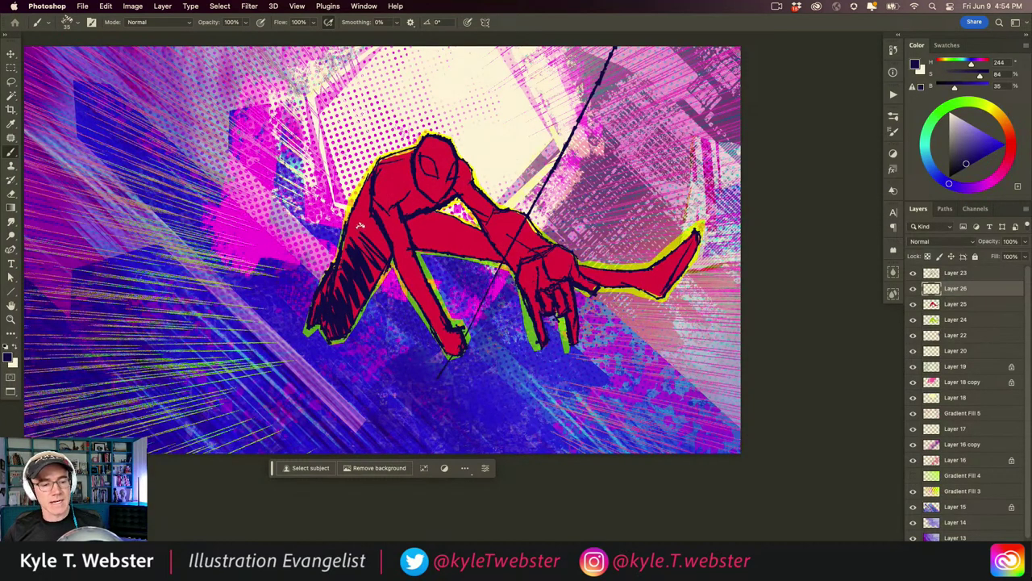
{"action": "mouse_move", "coordinate": [417, 184]}
{"action": "left_mouse_down"}
{"action": "mouse_move", "coordinate": [402, 215]}
{"action": "mouse_move", "coordinate": [411, 192]}
{"action": "left_mouse_up"}
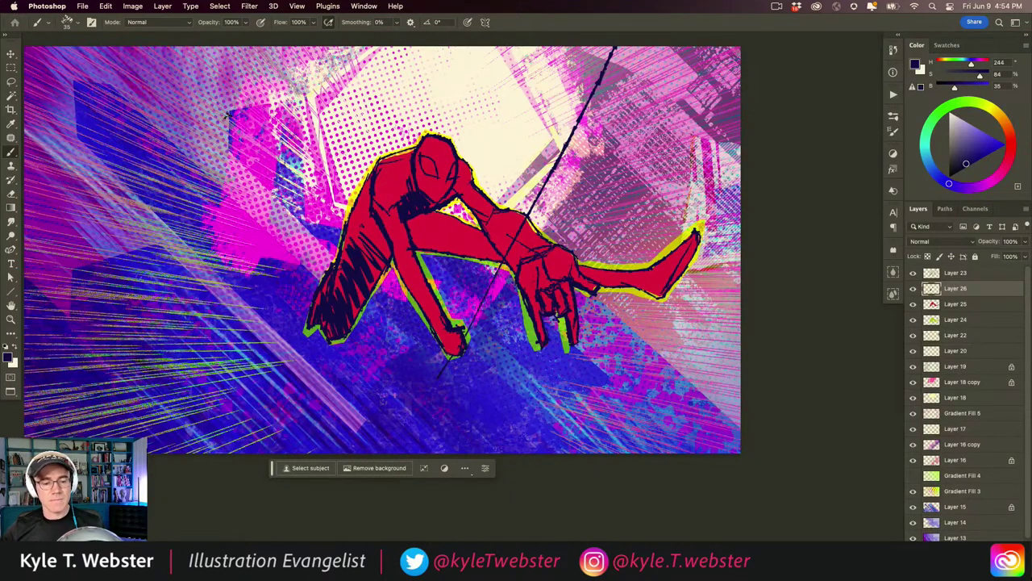
{"action": "mouse_move", "coordinate": [501, 254]}
{"action": "left_mouse_down"}
{"action": "mouse_move", "coordinate": [521, 271]}
{"action": "mouse_move", "coordinate": [455, 235]}
{"action": "left_mouse_up"}
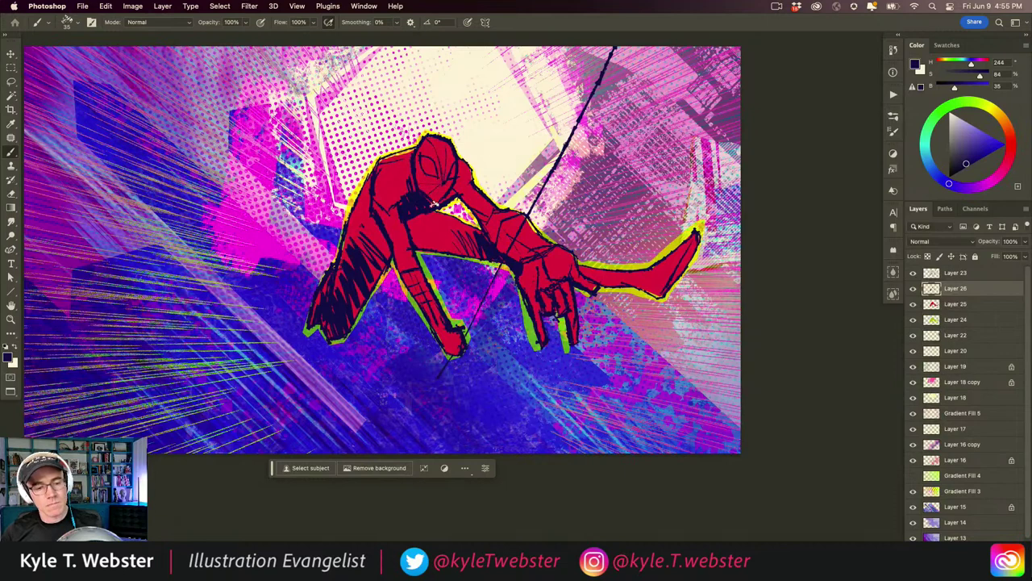
{"action": "left_click", "coordinate": [952, 121]}
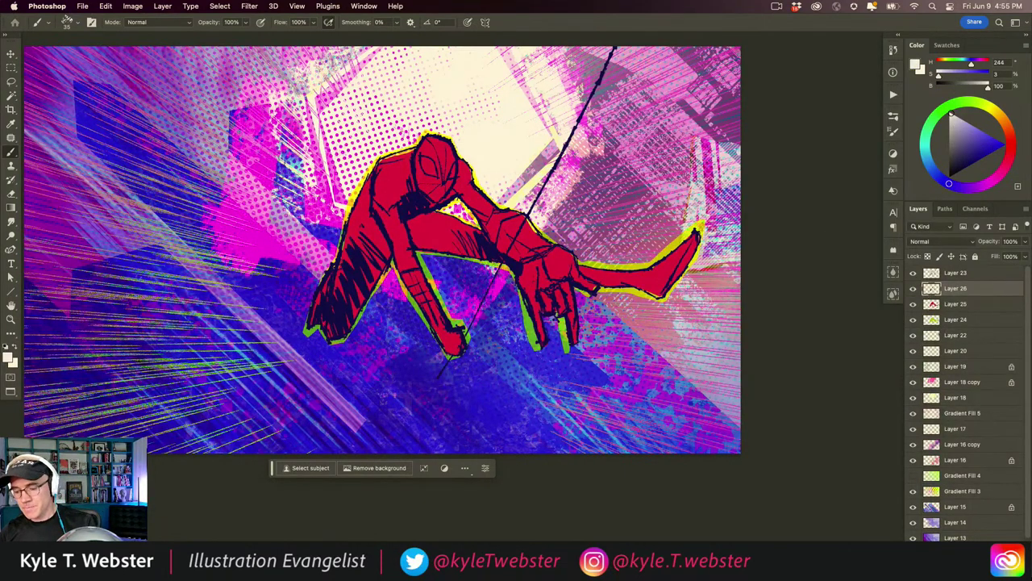
On a new Layer 27, paint white eye lenses onto the red mask.
{"action": "left_click", "coordinate": [934, 309]}
{"action": "key", "text": "ctrl+shift+alt+n"}
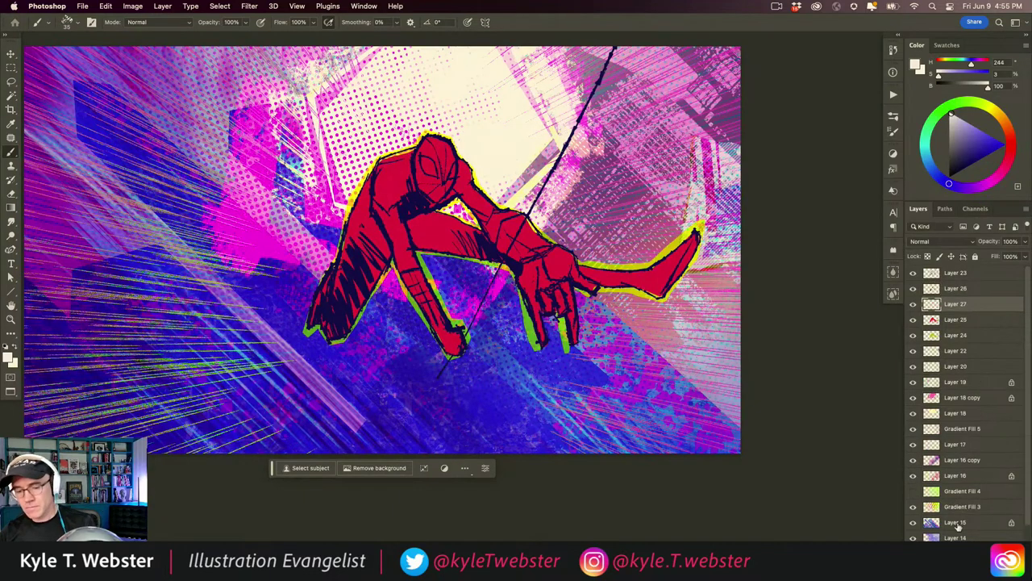
{"action": "scroll", "coordinate": [419, 172], "scroll_direction": "up", "scroll_amount": 1}
{"action": "scroll", "coordinate": [419, 172], "scroll_direction": "up", "scroll_amount": 1}
{"action": "mouse_move", "coordinate": [436, 150]}
{"action": "left_mouse_down"}
{"action": "mouse_move", "coordinate": [432, 166]}
{"action": "mouse_move", "coordinate": [428, 154]}
{"action": "mouse_move", "coordinate": [468, 165]}
{"action": "mouse_move", "coordinate": [473, 157]}
{"action": "left_mouse_up"}
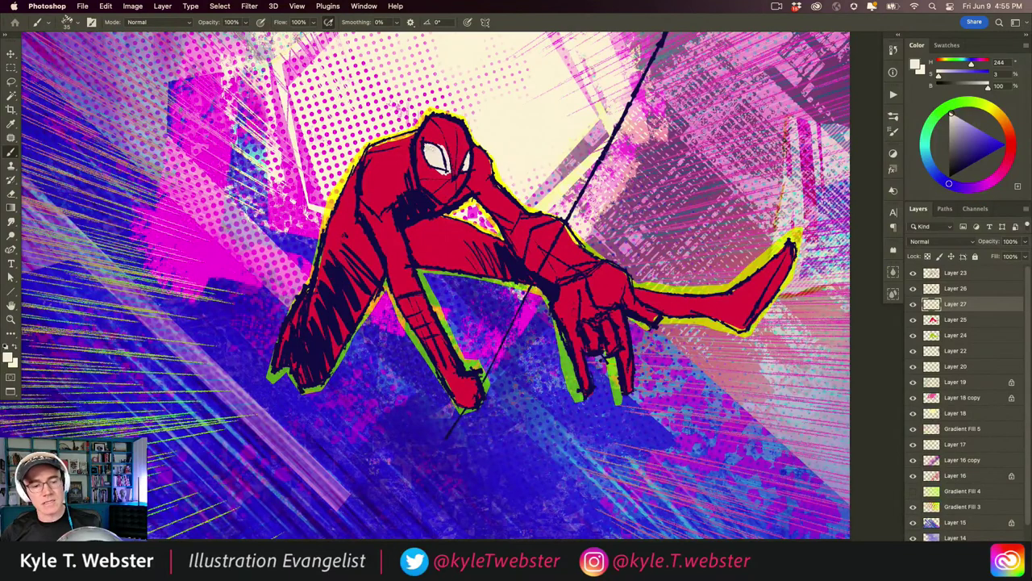
{"action": "scroll", "coordinate": [397, 281], "scroll_direction": "down", "scroll_amount": 1}
{"action": "scroll", "coordinate": [398, 282], "scroll_direction": "down", "scroll_amount": 1}
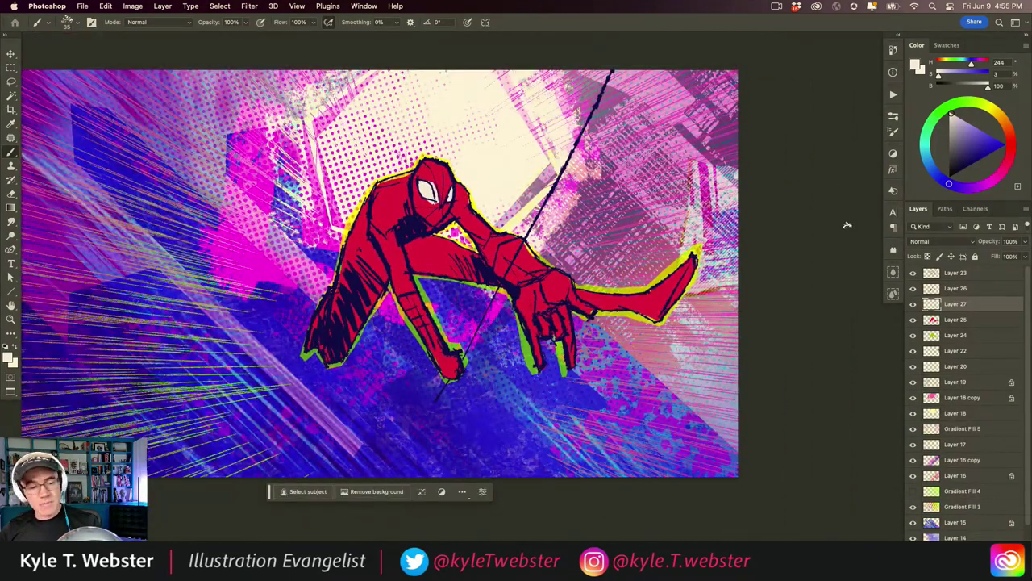
{"action": "left_click", "coordinate": [932, 321]}
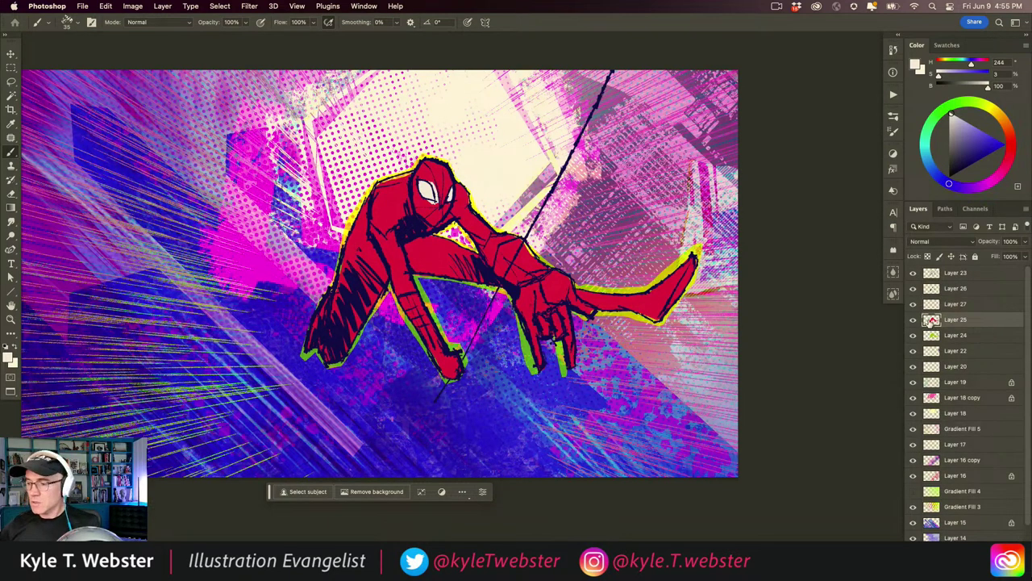
Duplicate Layer 25, enlarging and slightly rotating the copy.
{"action": "key", "text": "super+j"}
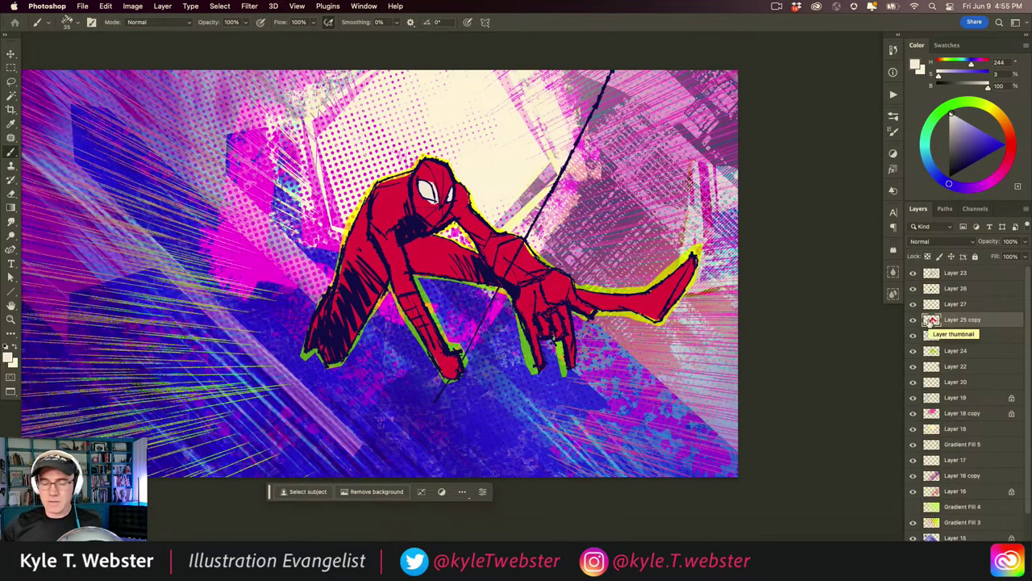
{"action": "key", "text": "super+t"}
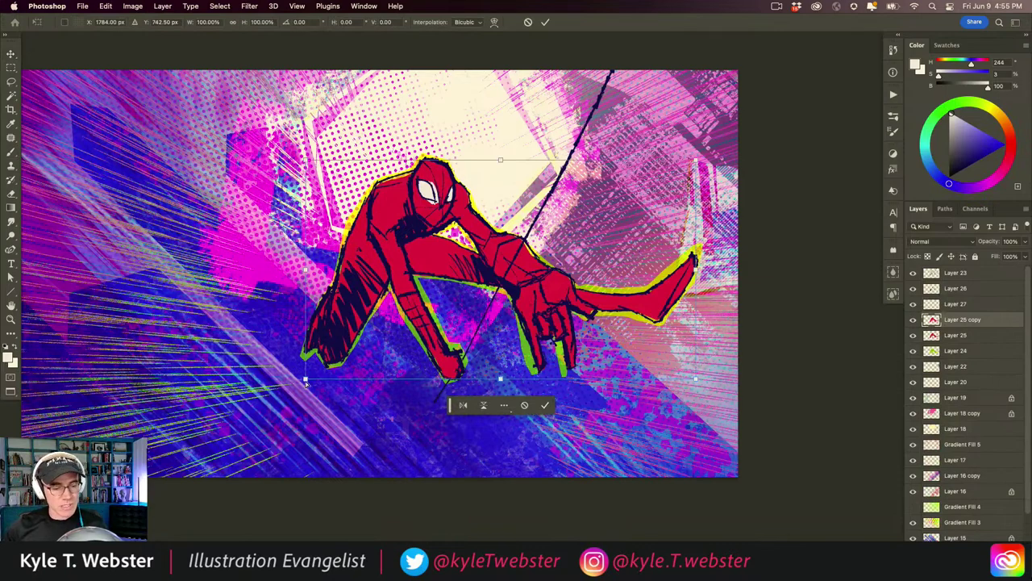
{"action": "left_click_drag", "start_coordinate": [306, 384], "coordinate": [292, 402]}
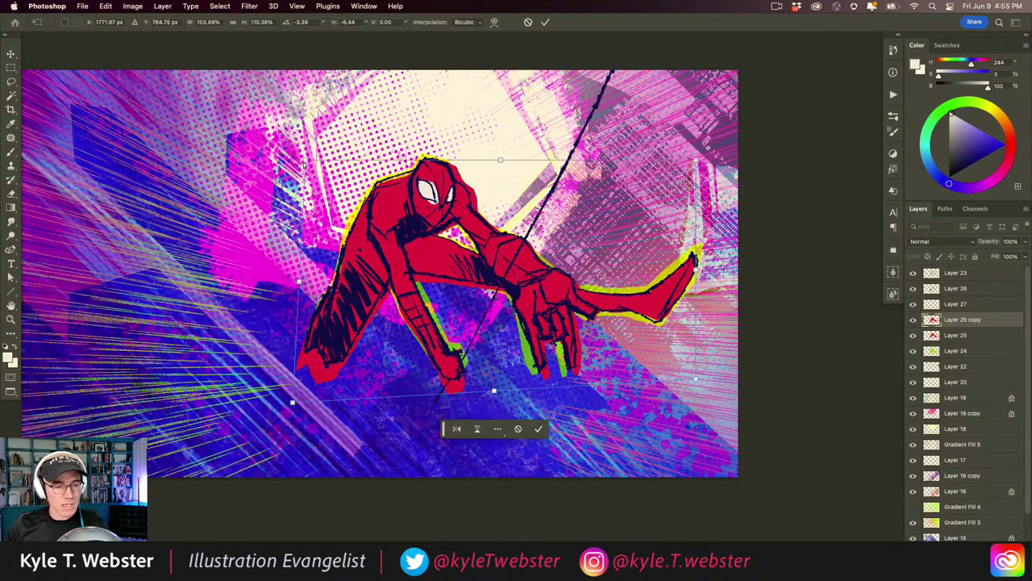
{"action": "left_click_drag", "start_coordinate": [304, 161], "coordinate": [288, 143]}
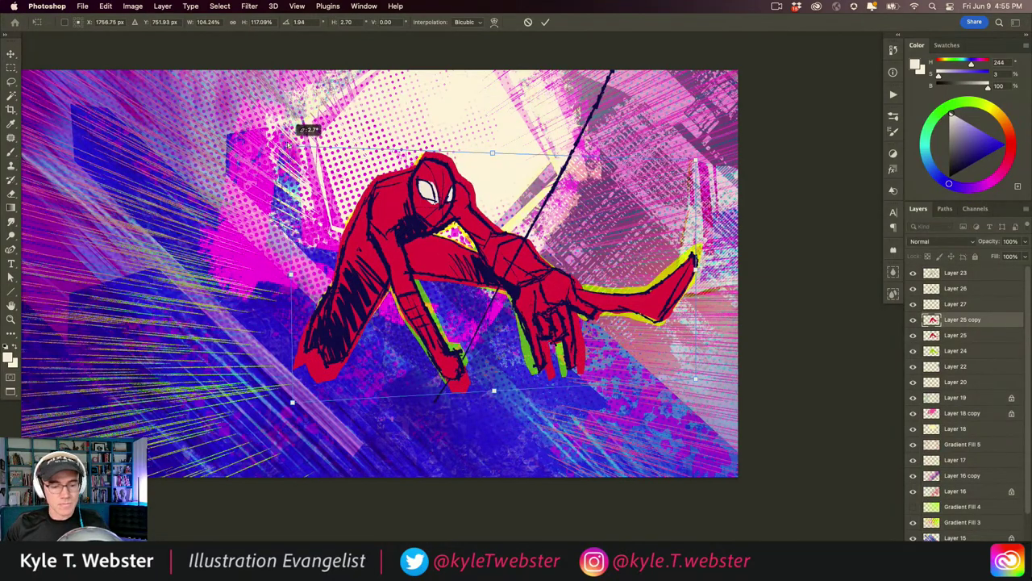
{"action": "key", "text": "Return"}
Fill the copy with cyan, set it to Hard Light, and move it beneath the red figure.
{"action": "left_click", "coordinate": [928, 158]}
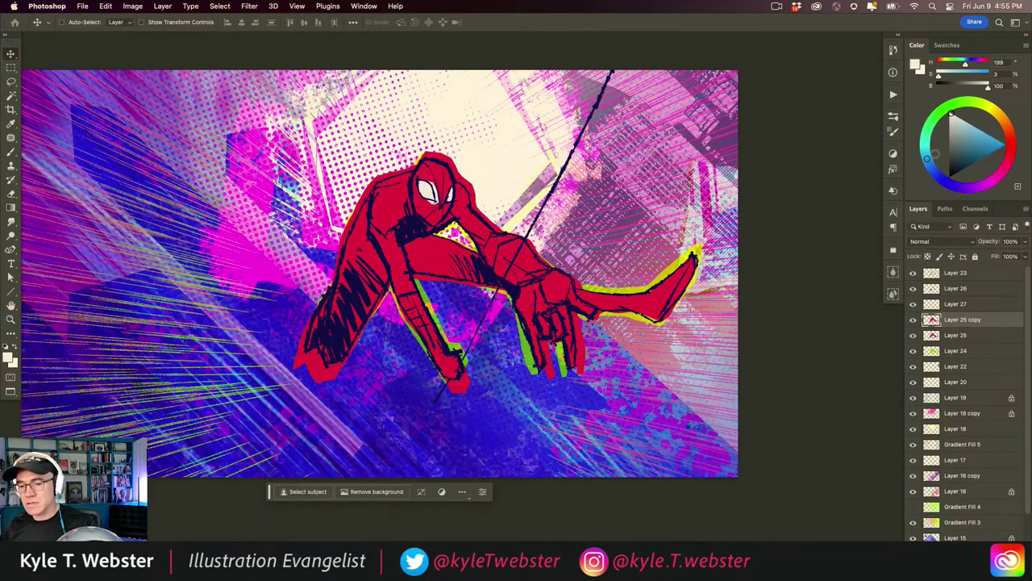
{"action": "left_click", "coordinate": [989, 141]}
{"action": "left_click", "coordinate": [927, 255]}
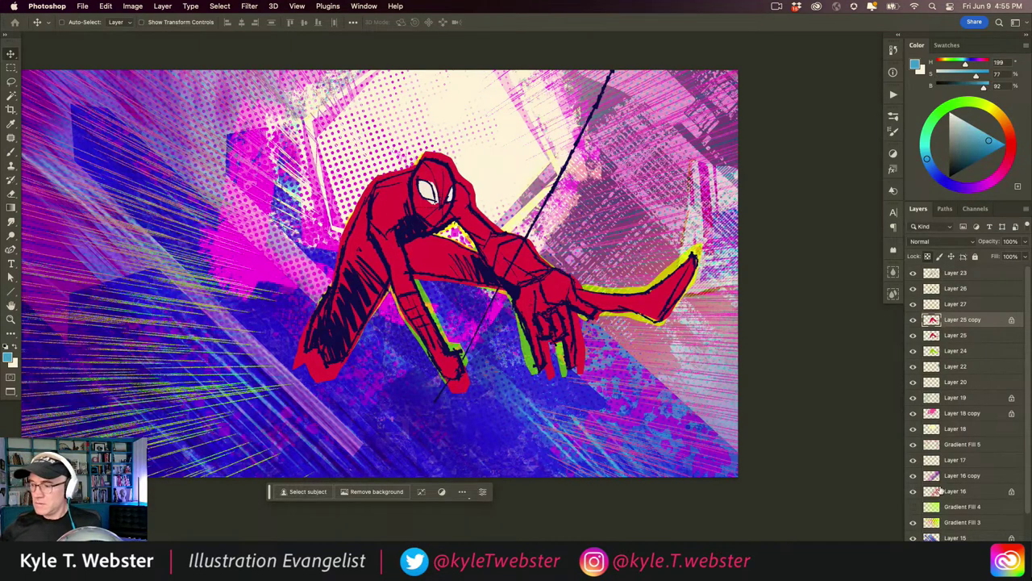
{"action": "key", "text": "alt+BackSpace"}
{"action": "left_click", "coordinate": [920, 241]}
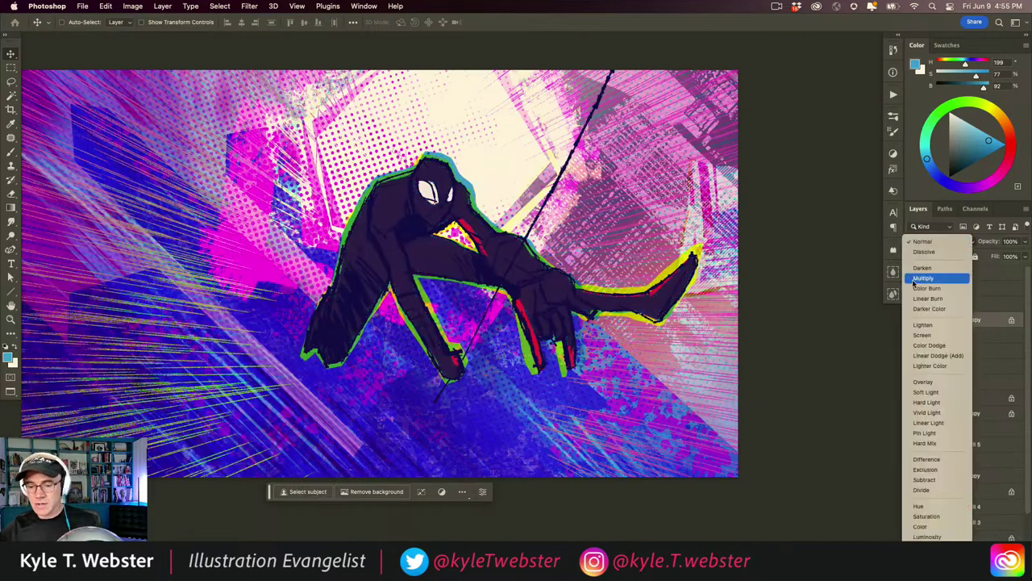
{"action": "left_click", "coordinate": [926, 402]}
{"action": "left_click_drag", "start_coordinate": [932, 321], "coordinate": [948, 342]}
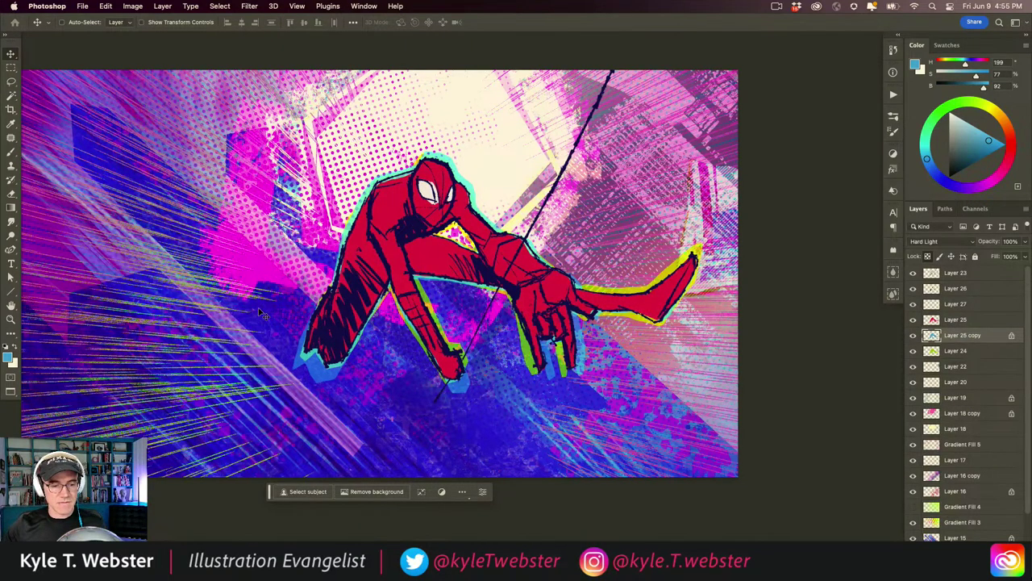
{"action": "key", "text": "b"}
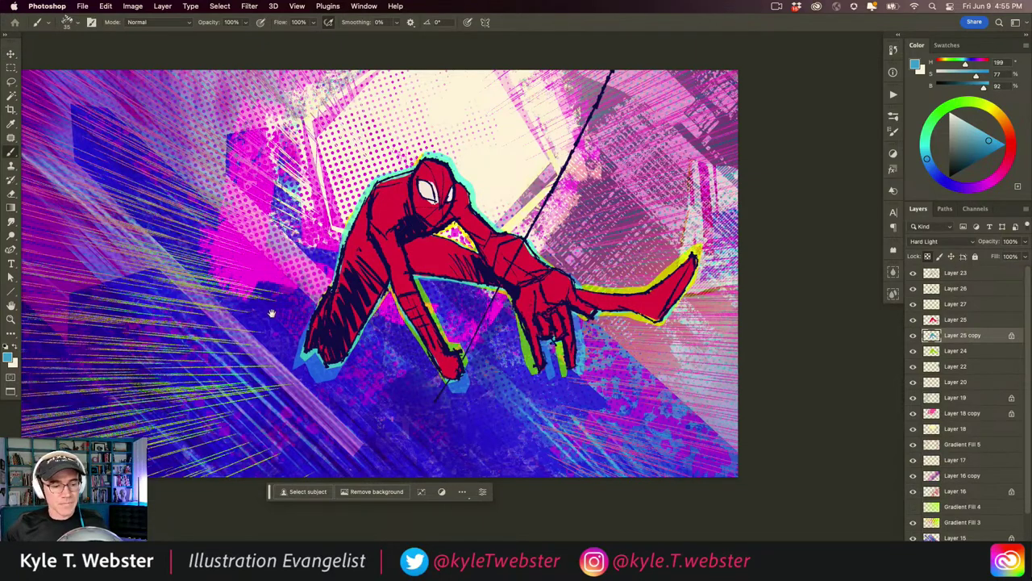
{"action": "left_click_drag", "start_coordinate": [272, 313], "coordinate": [302, 304]}
Add Layer 28 clipped to Layer 25 and lasso a shadow area on the figure.
{"action": "left_click", "coordinate": [926, 323]}
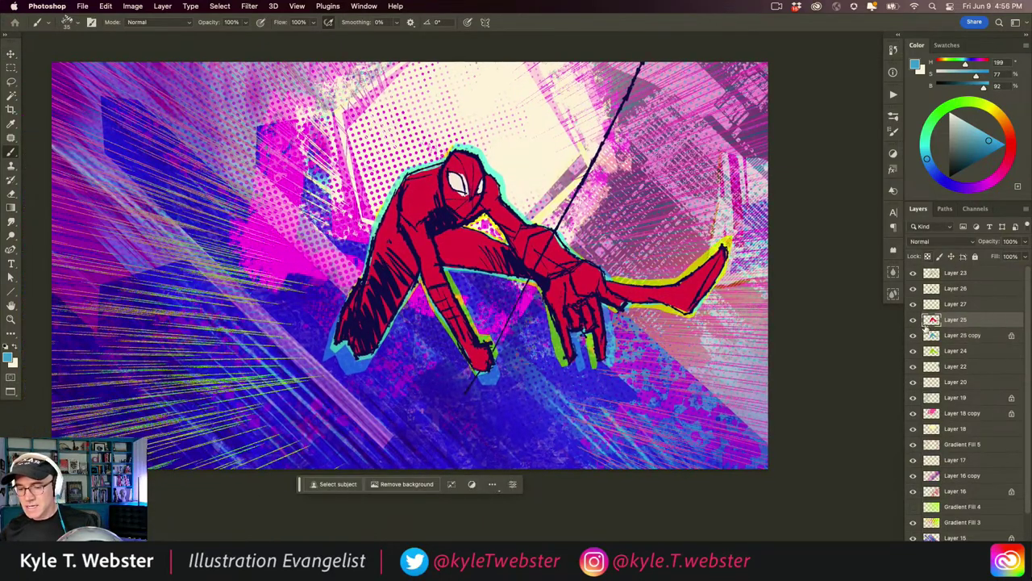
{"action": "key", "text": "super+shift+alt+n"}
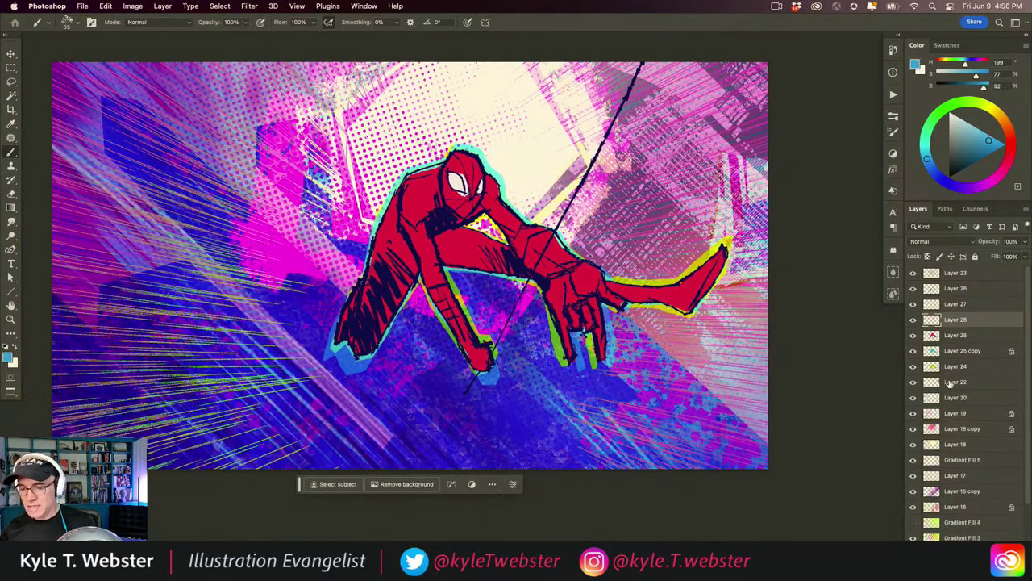
{"action": "left_click", "coordinate": [948, 327], "text": "alt"}
{"action": "key", "text": "l"}
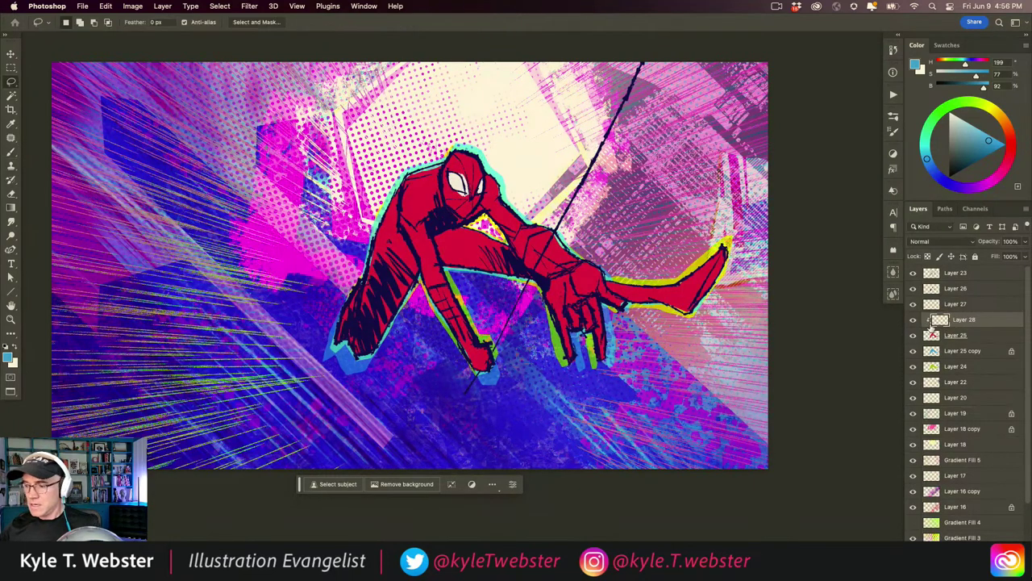
{"action": "mouse_move", "coordinate": [462, 164]}
{"action": "left_mouse_down"}
{"action": "mouse_move", "coordinate": [485, 192]}
{"action": "mouse_move", "coordinate": [461, 162]}
{"action": "mouse_move", "coordinate": [453, 207]}
{"action": "mouse_move", "coordinate": [443, 192]}
{"action": "mouse_move", "coordinate": [410, 196]}
{"action": "mouse_move", "coordinate": [366, 321]}
{"action": "mouse_move", "coordinate": [350, 332]}
{"action": "mouse_move", "coordinate": [361, 363]}
{"action": "mouse_move", "coordinate": [385, 348]}
{"action": "mouse_move", "coordinate": [423, 274]}
{"action": "mouse_move", "coordinate": [476, 371]}
{"action": "mouse_move", "coordinate": [490, 376]}
{"action": "mouse_move", "coordinate": [493, 354]}
{"action": "mouse_move", "coordinate": [453, 306]}
{"action": "mouse_move", "coordinate": [440, 264]}
{"action": "mouse_move", "coordinate": [530, 274]}
{"action": "mouse_move", "coordinate": [454, 231]}
{"action": "mouse_move", "coordinate": [487, 223]}
{"action": "mouse_move", "coordinate": [483, 234]}
{"action": "mouse_move", "coordinate": [495, 216]}
{"action": "mouse_move", "coordinate": [521, 241]}
{"action": "mouse_move", "coordinate": [498, 207]}
{"action": "mouse_move", "coordinate": [480, 209]}
{"action": "mouse_move", "coordinate": [482, 183]}
{"action": "left_mouse_up"}
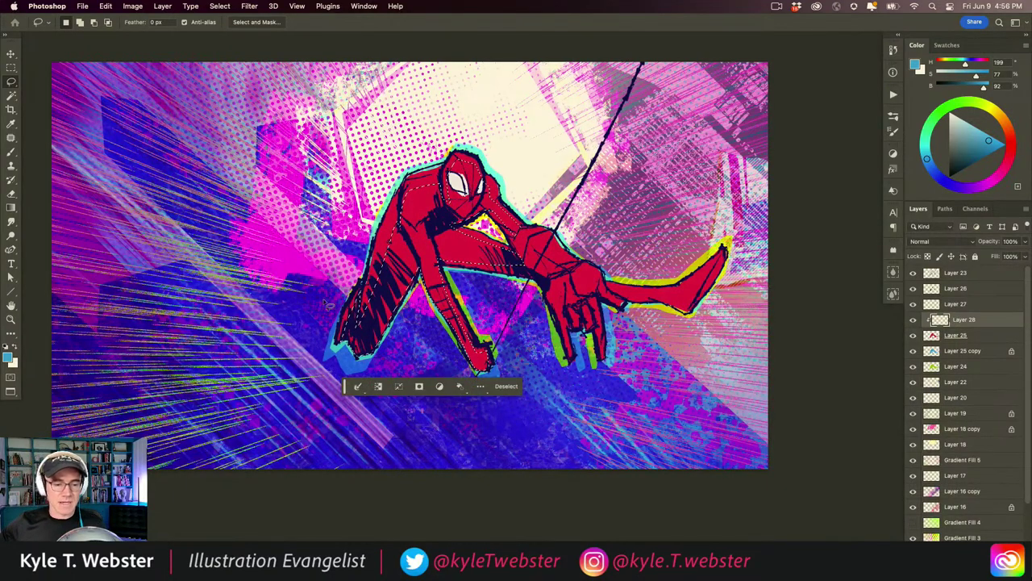
Fill the area with blue sampled from the background and set opacity to 30%.
{"action": "key", "text": "i"}
{"action": "left_click", "coordinate": [430, 329]}
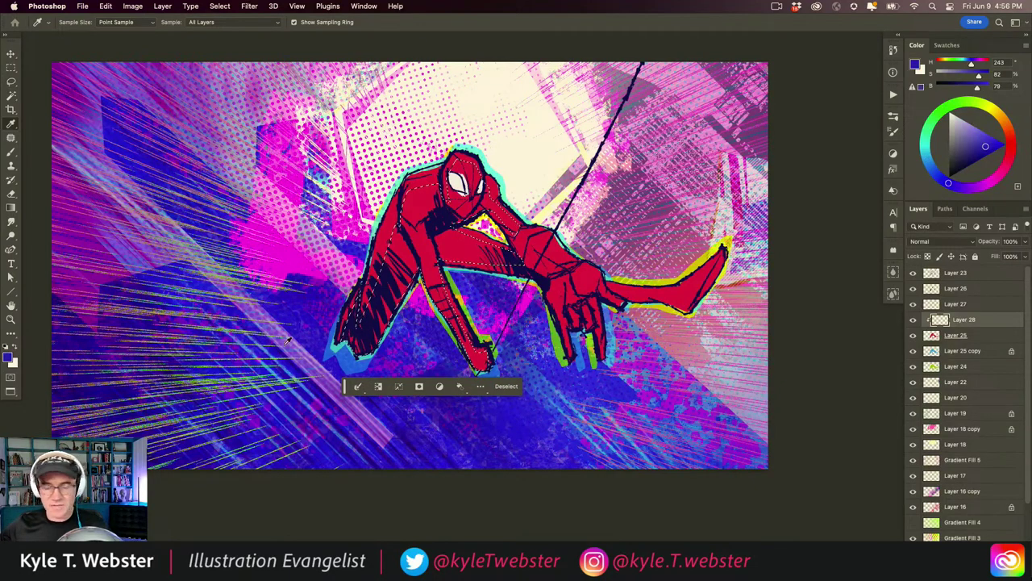
{"action": "key", "text": "alt+BackSpace"}
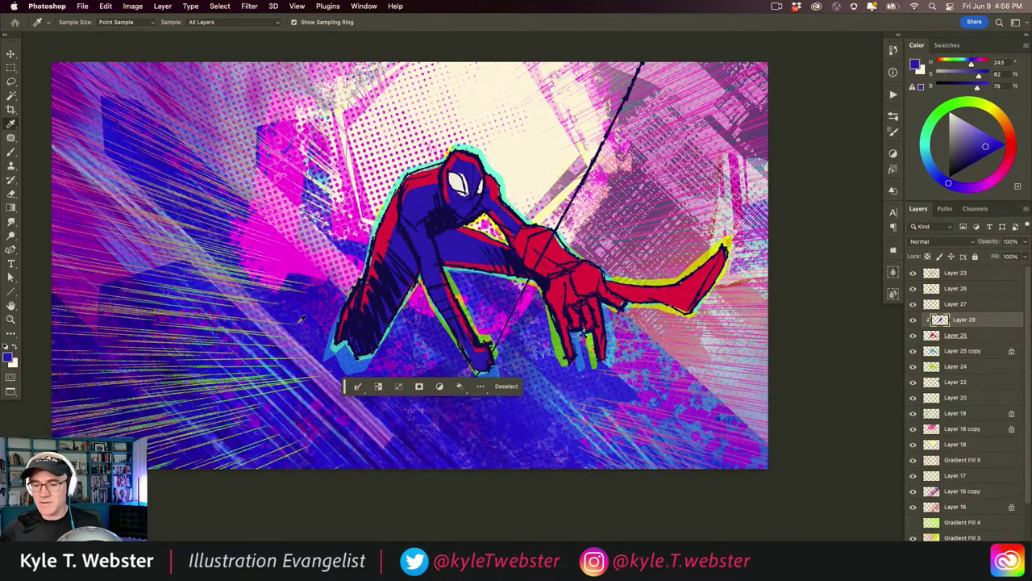
{"action": "key", "text": "super+d"}
{"action": "left_click", "coordinate": [1018, 241]}
{"action": "type", "text": "30"}
{"action": "key", "text": "Return"}
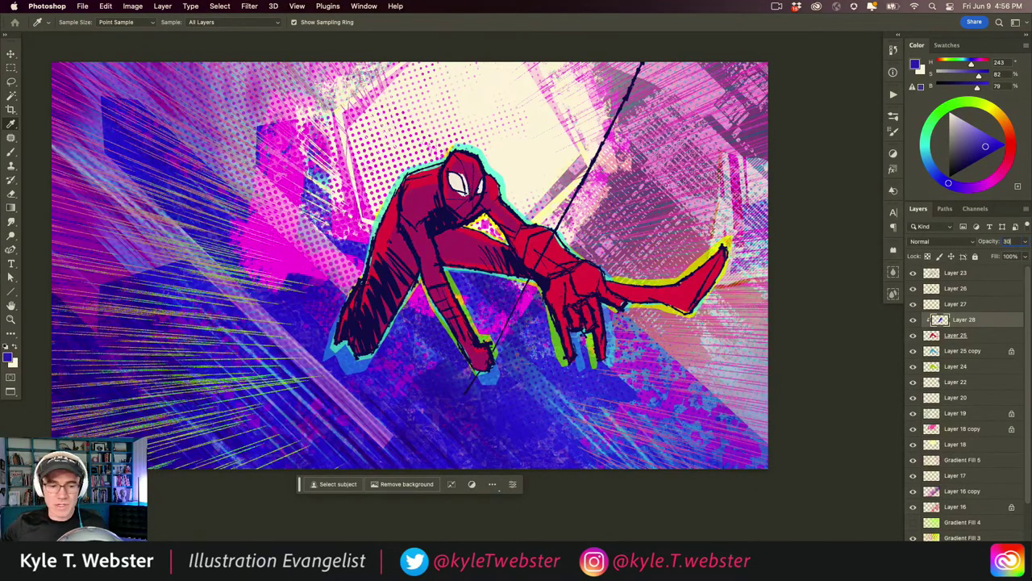
Set Layer 28 to Multiply, adjust the paint hue, and lock its transparent pixels.
{"action": "left_click", "coordinate": [922, 241]}
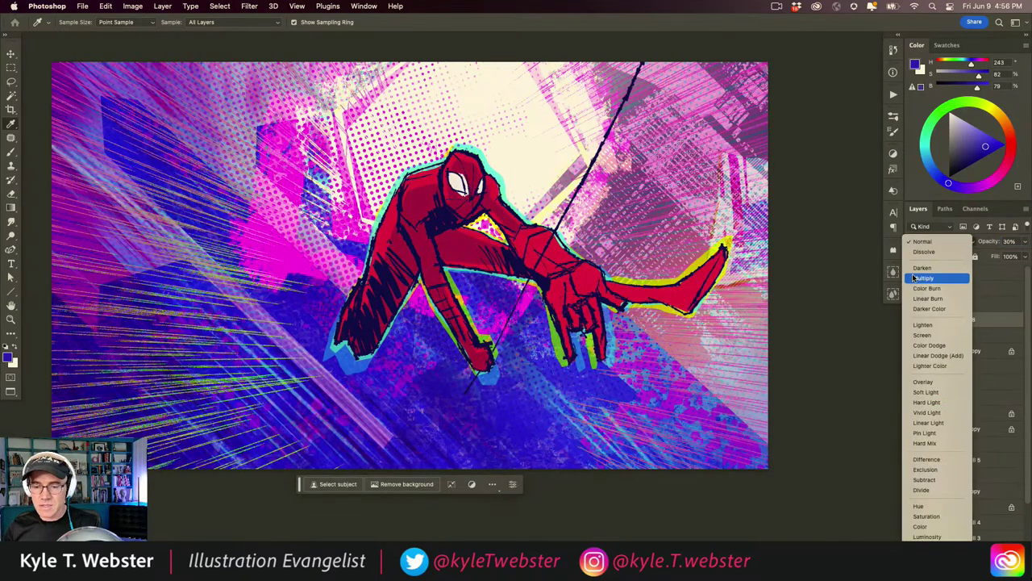
{"action": "left_click", "coordinate": [925, 278]}
{"action": "left_click_drag", "start_coordinate": [985, 146], "coordinate": [996, 149]}
{"action": "left_click_drag", "start_coordinate": [949, 184], "coordinate": [939, 176]}
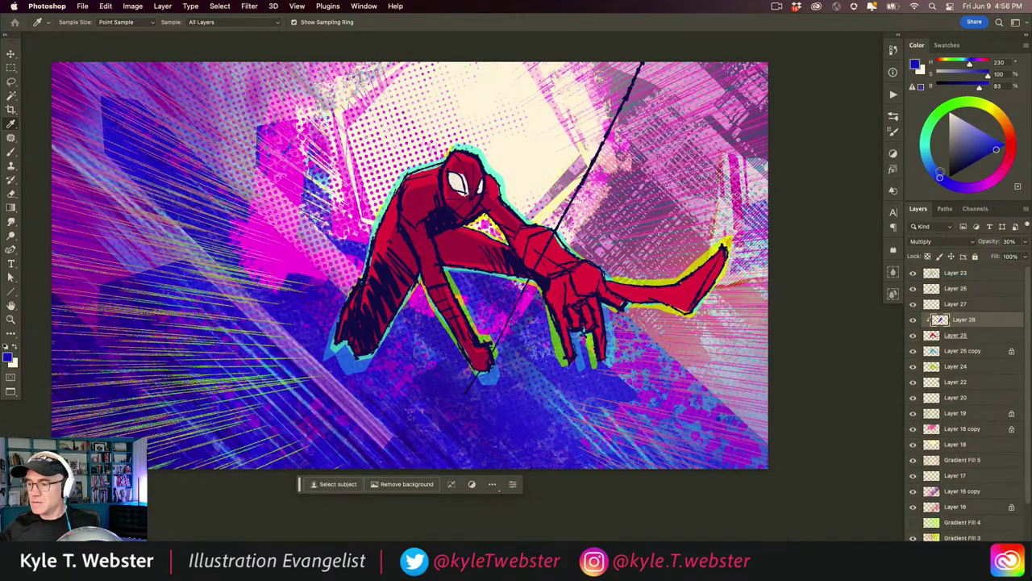
{"action": "left_click", "coordinate": [928, 256]}
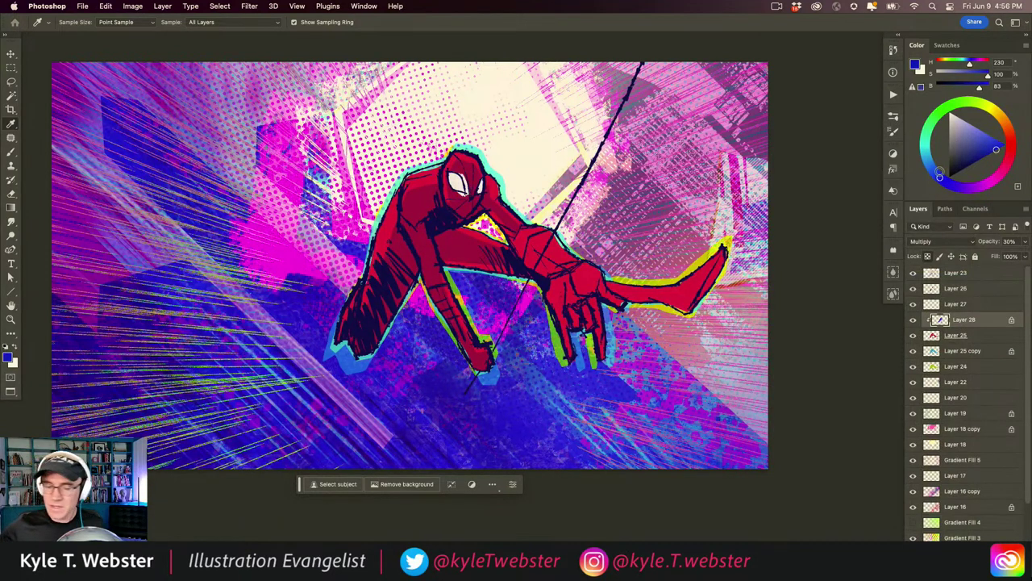
{"action": "key", "text": "b"}
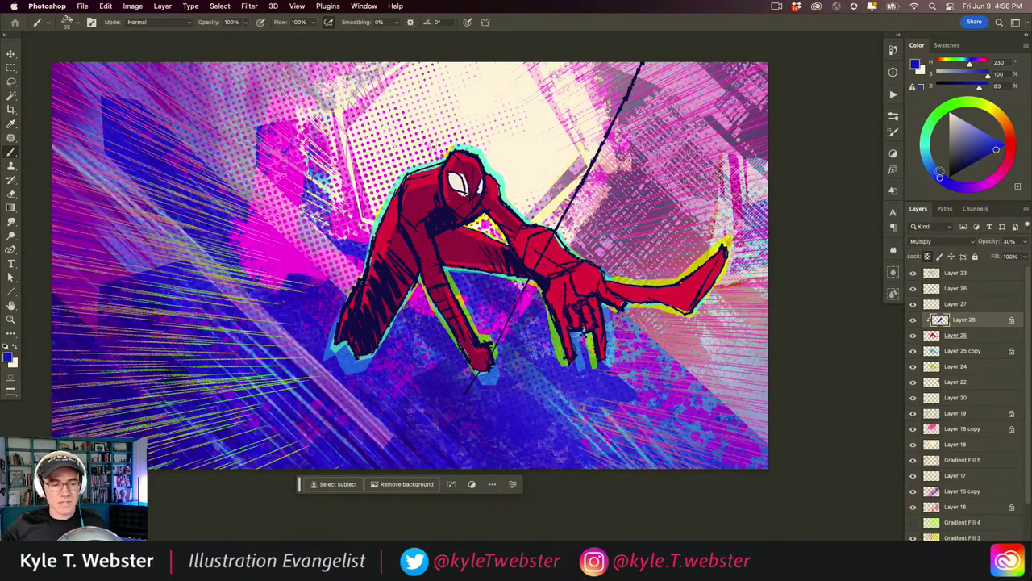
{"action": "key", "text": "super+minus"}
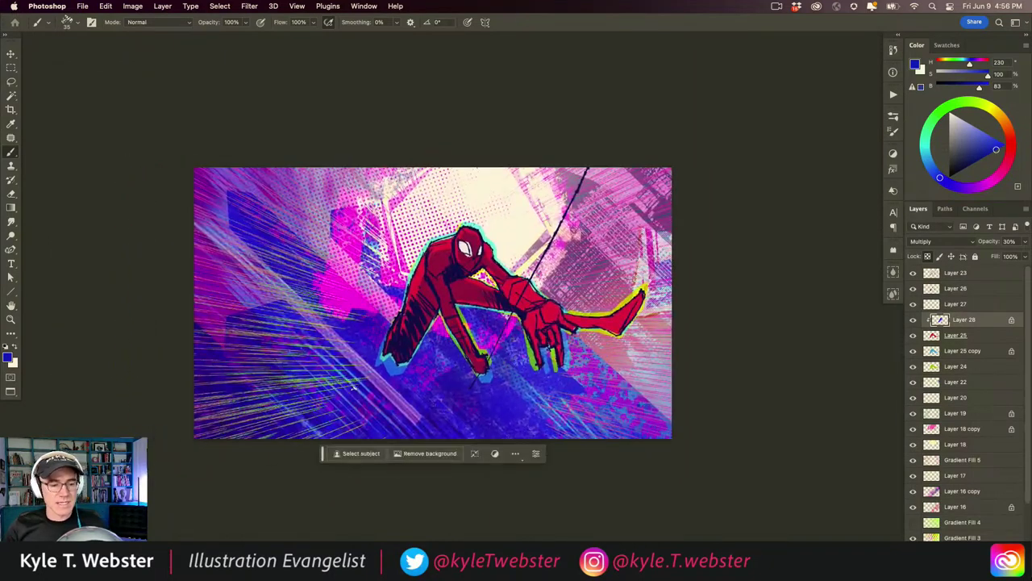